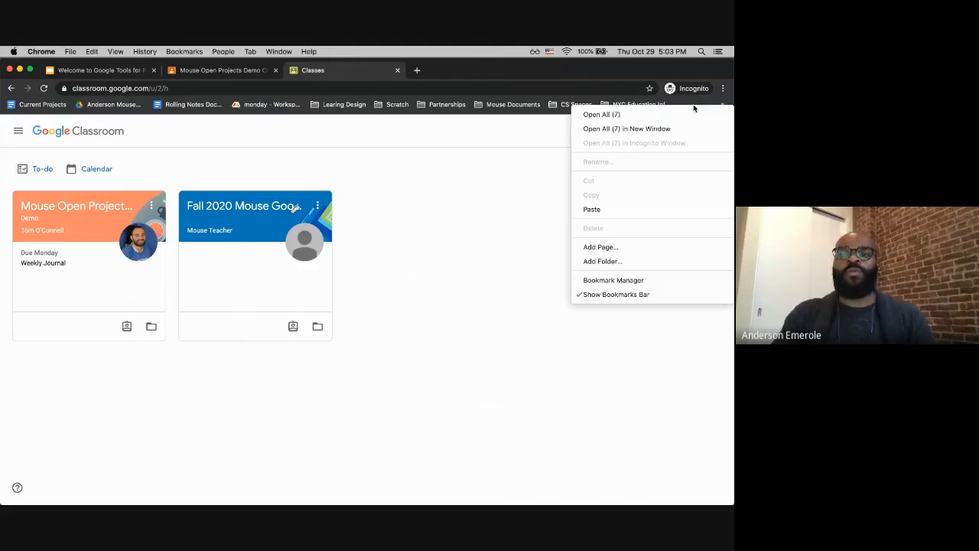
Step: Hide the bookmarks bar and open the Mouse Open Projects Demo Class
left_click(632, 293)
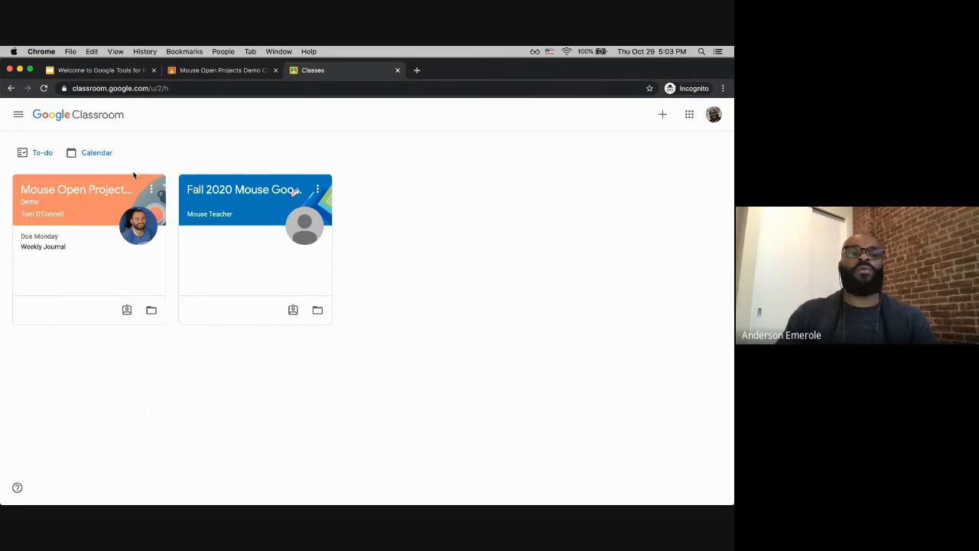
left_click(66, 198)
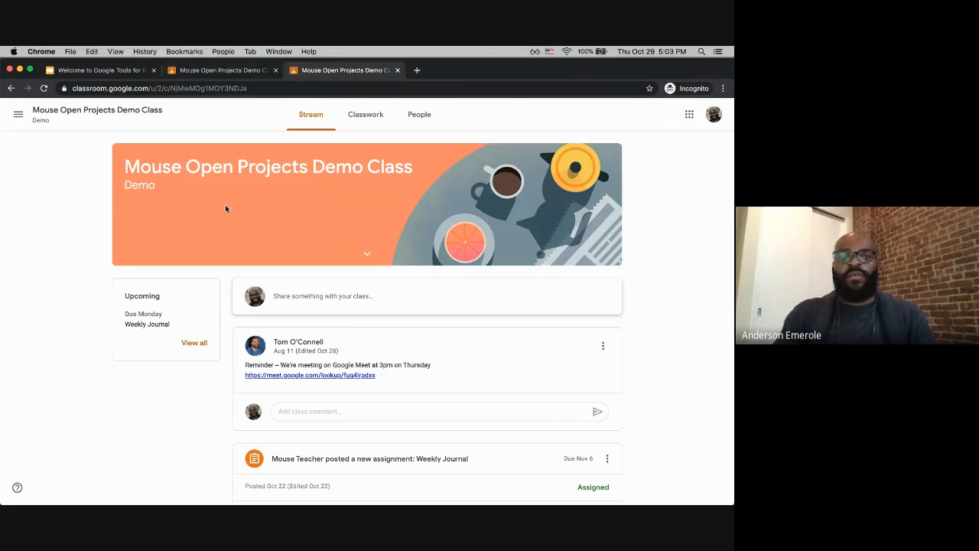
Step: Switch to the teacher's class tab and open the class Meet link
left_click(257, 70)
scroll(291, 282, "up", 1)
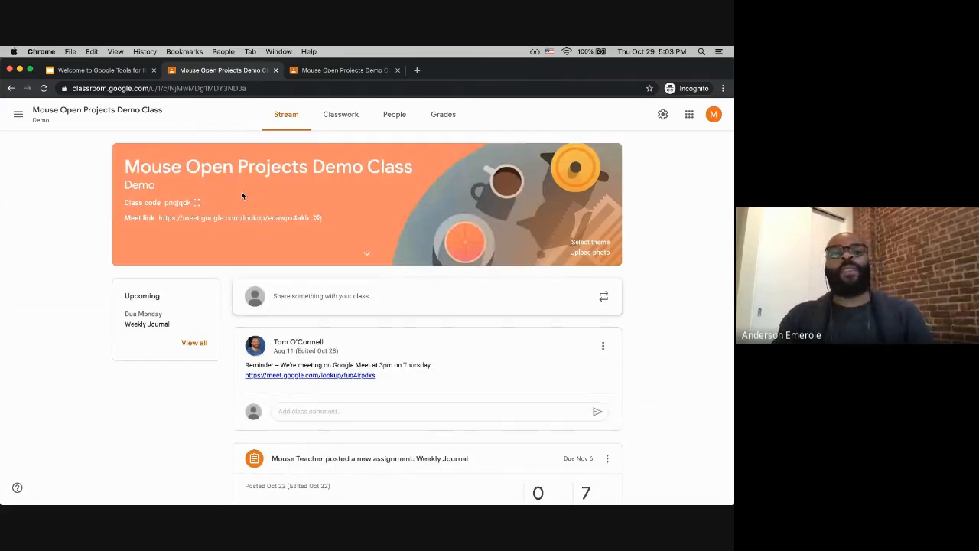
key("super+equal")
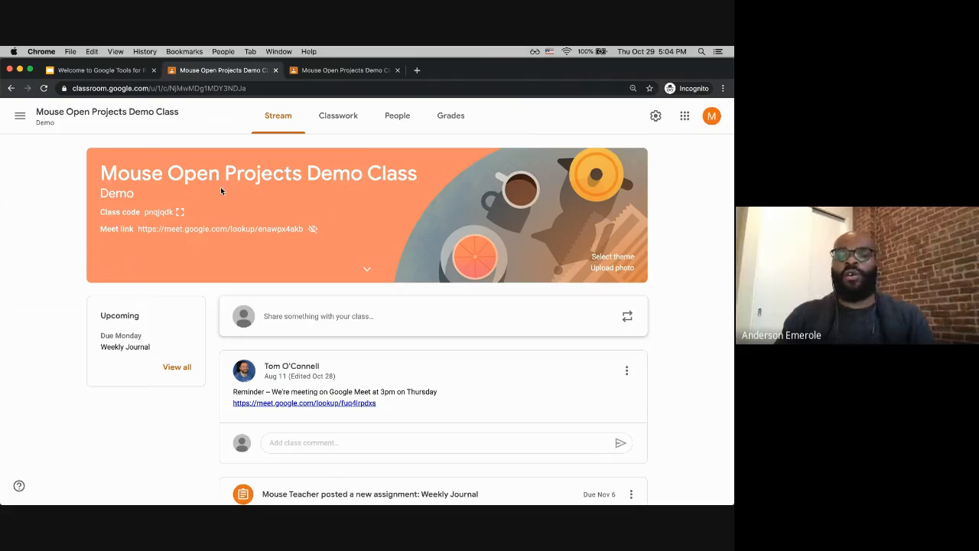
left_click(182, 231)
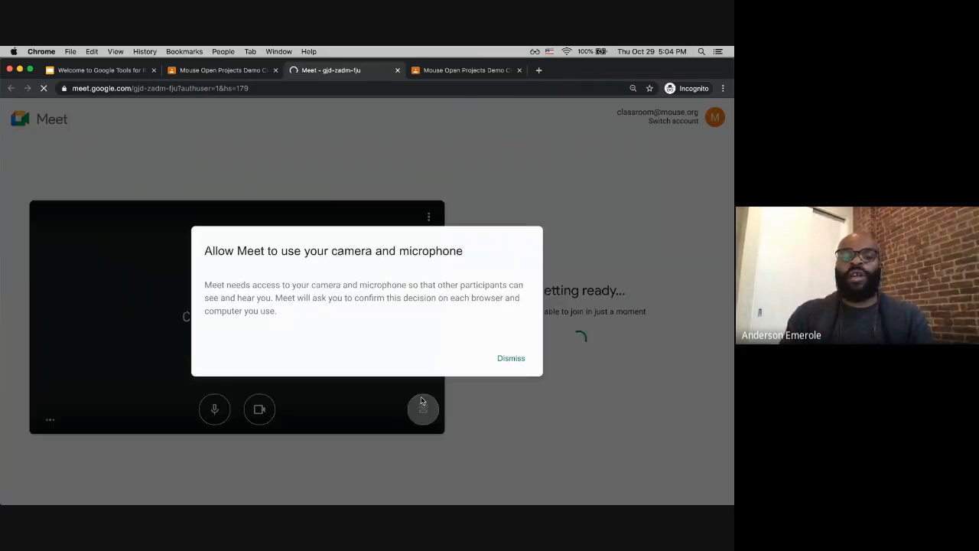
Step: Turn off the microphone in the Meet preview
left_click(200, 163)
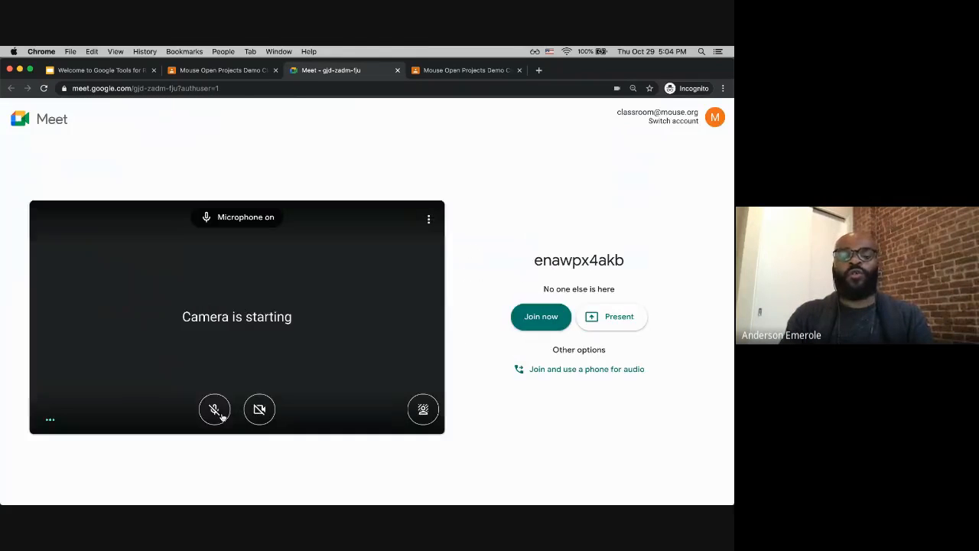
left_click(217, 411)
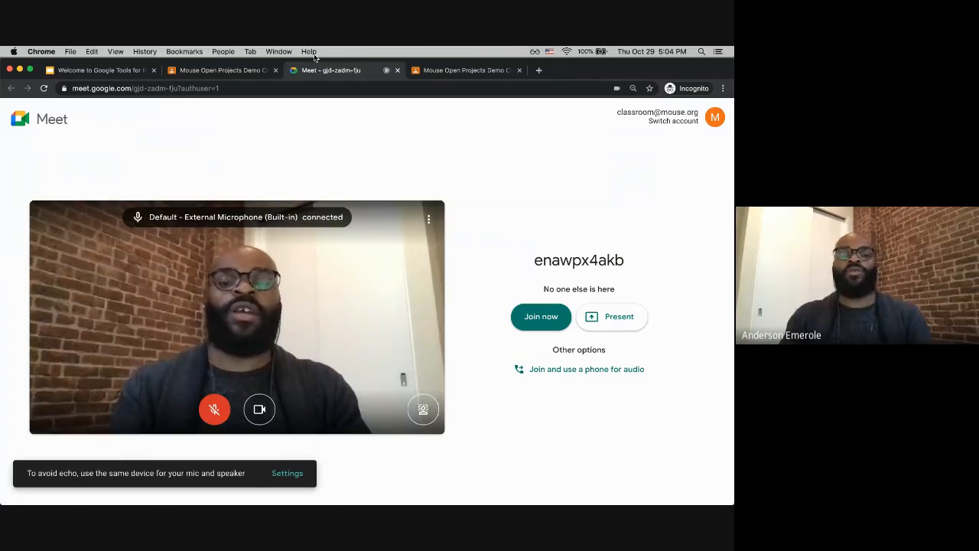
Step: Return to the teacher's class stream and arrange it beside the student's class window
left_click(238, 72)
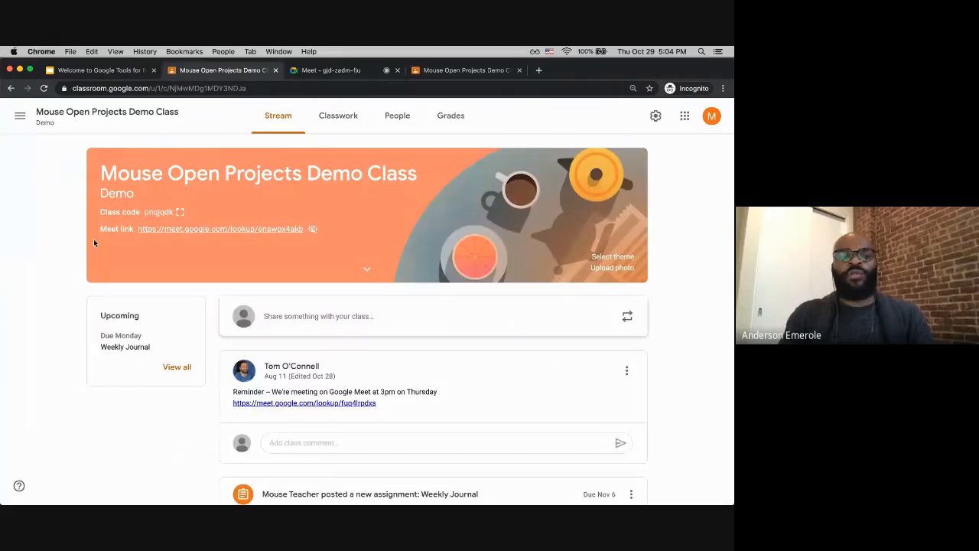
key("super+equal")
key("super+equal")
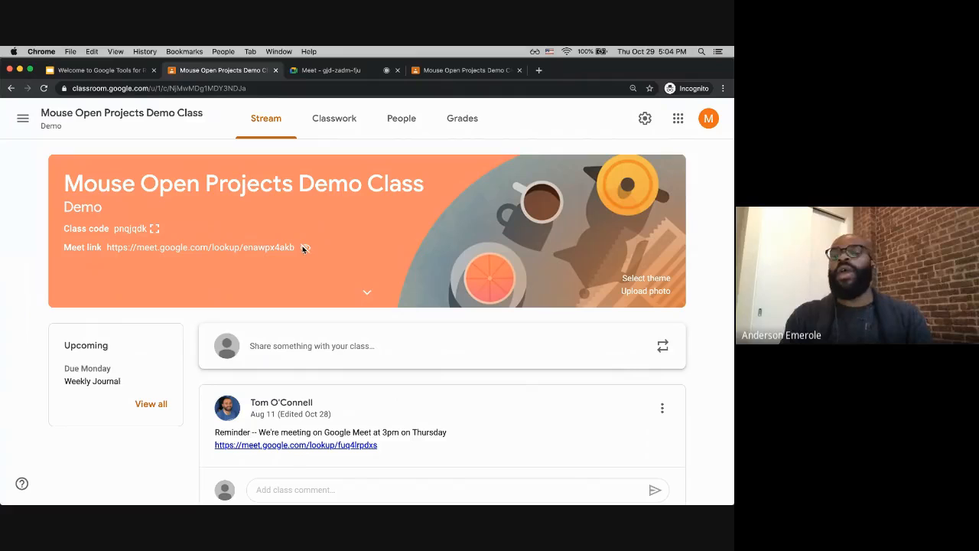
mouse_move(304, 248)
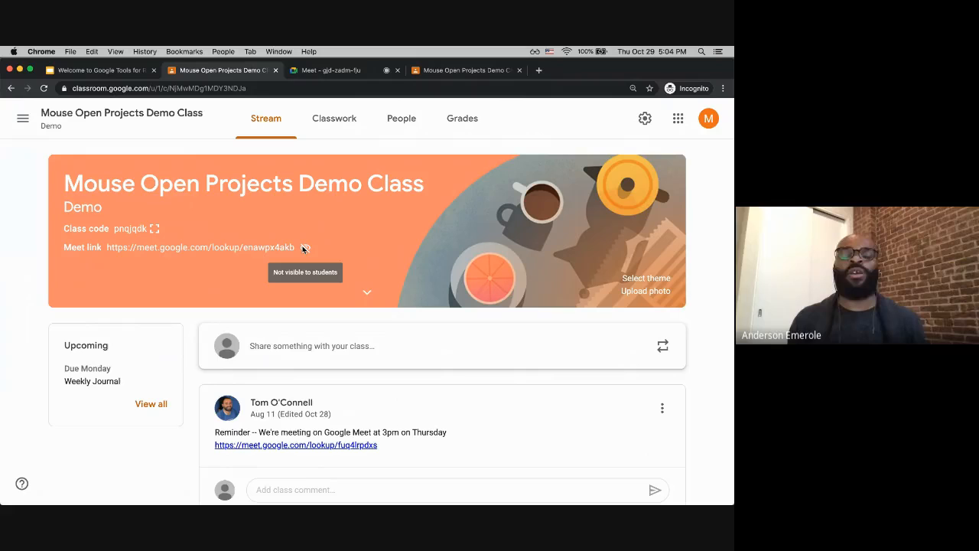
triple_click(383, 215)
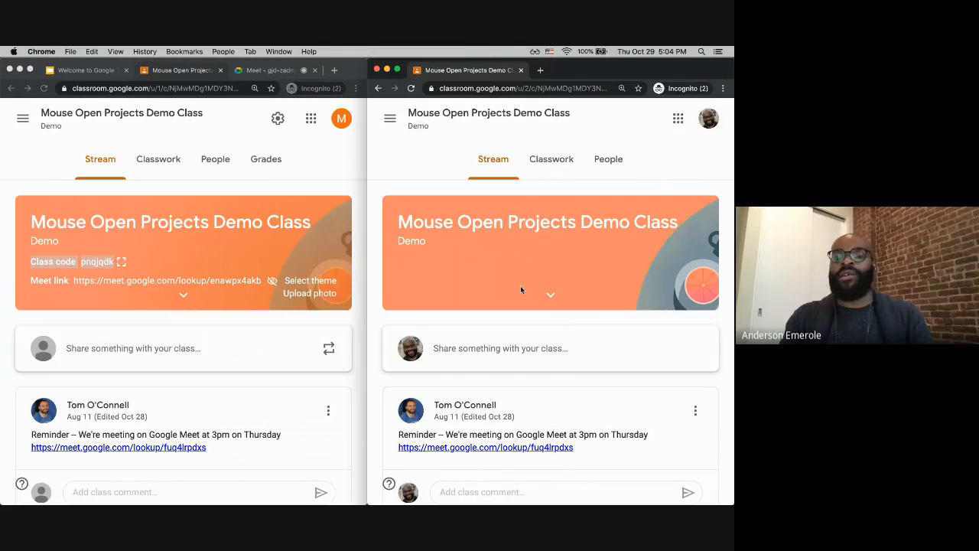
left_click(240, 251)
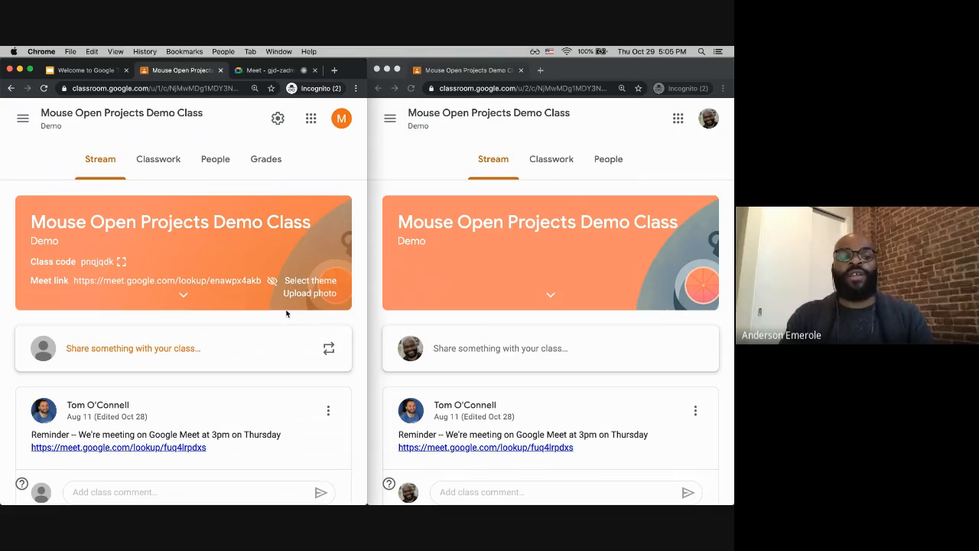
Step: In class settings, make the Meet link visible to students and save
left_click(279, 120)
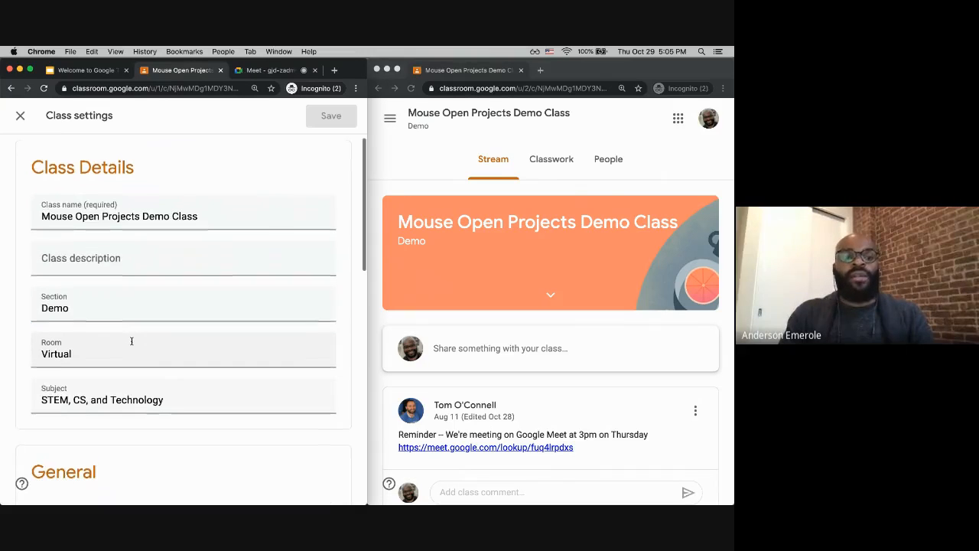
scroll(131, 339, "down", 5)
scroll(130, 342, "down", 4)
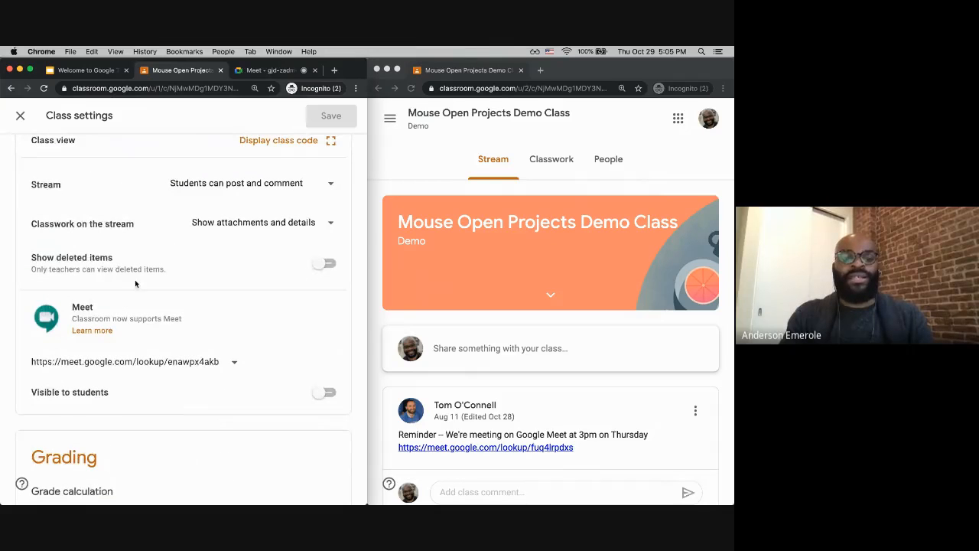
scroll(195, 372, "down", 1)
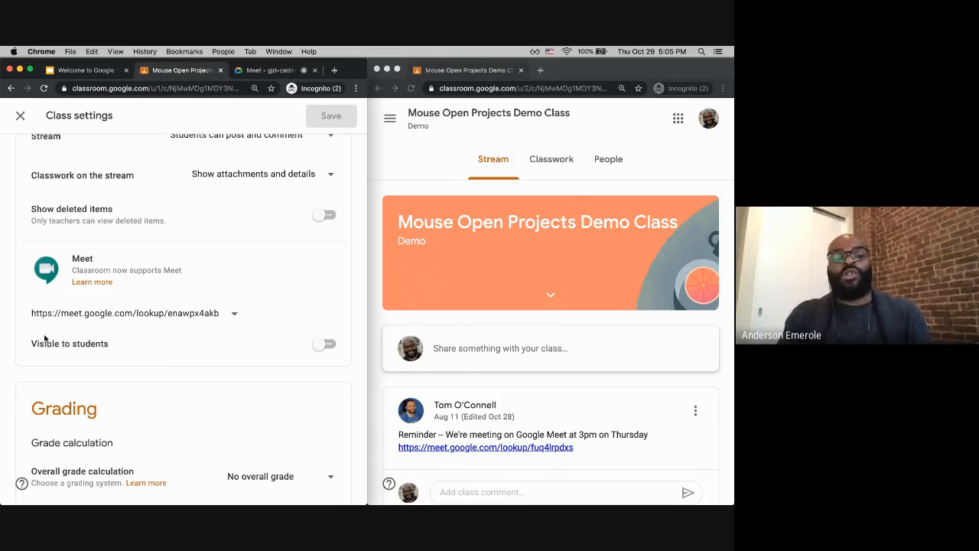
left_click(322, 349)
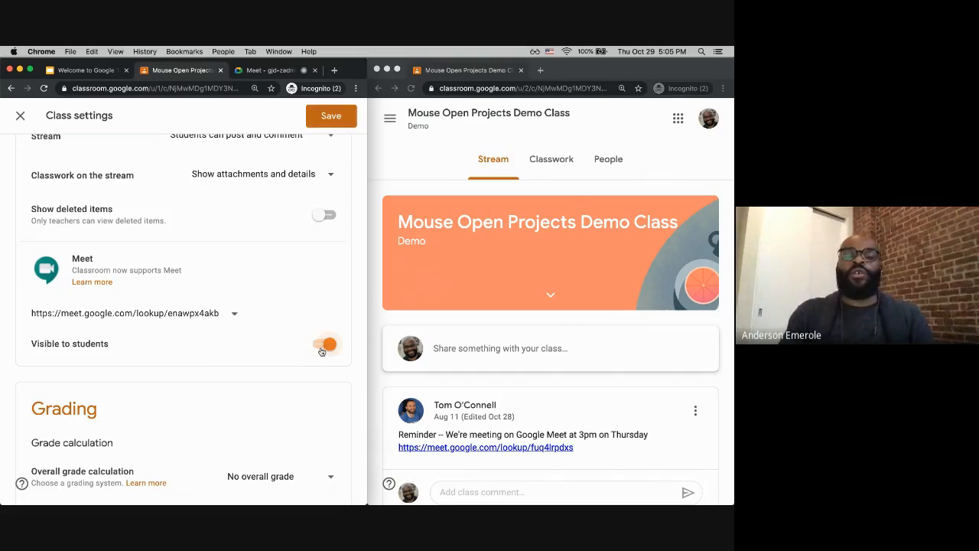
left_click(329, 116)
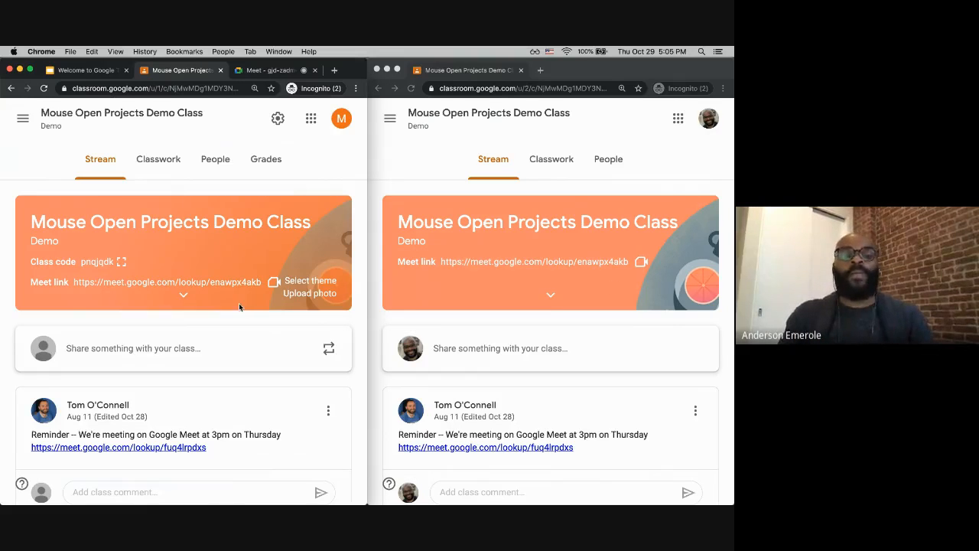
Step: Join the Meet call as the teacher and dismiss the add-others dialog and microphone tip
left_click(250, 72)
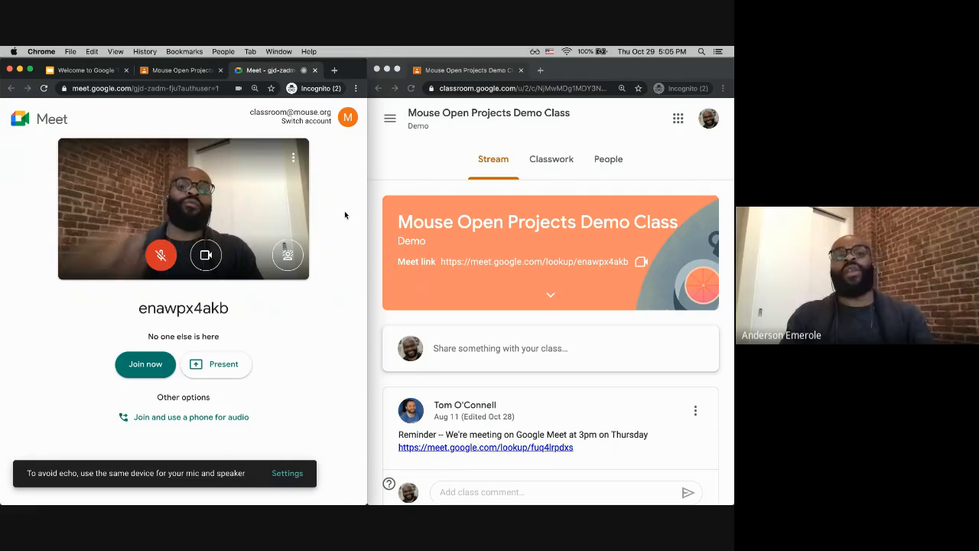
left_click(154, 366)
left_click(175, 86)
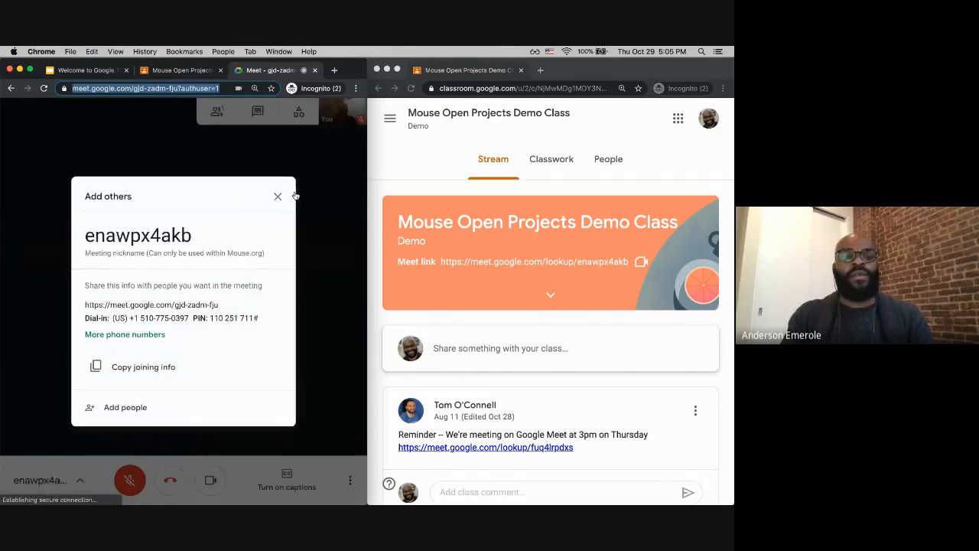
left_click(278, 198)
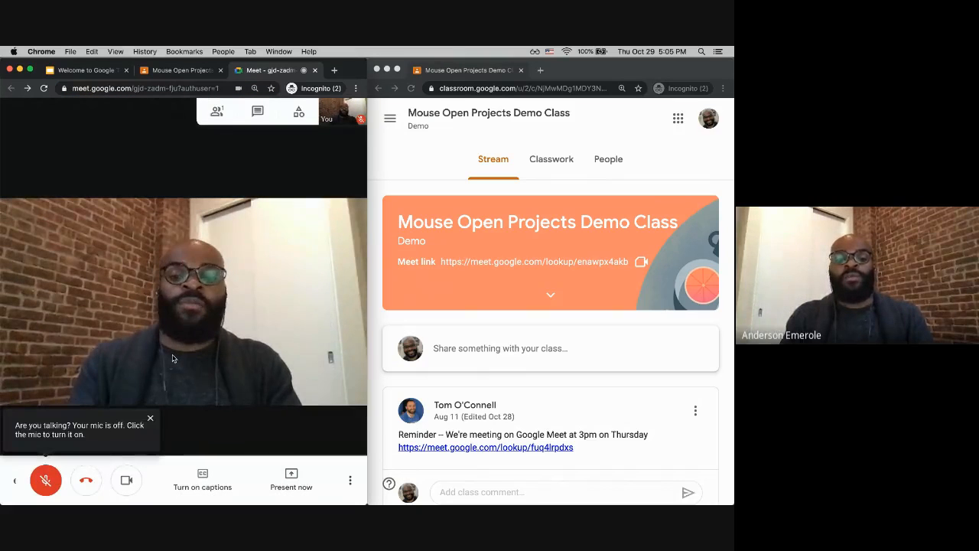
left_click(150, 418)
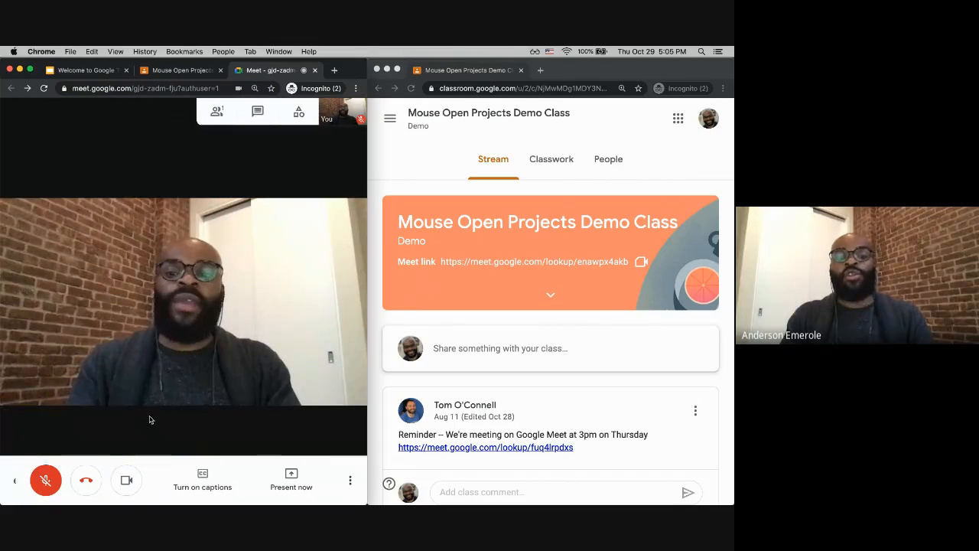
Step: From the student's class page, open the Meet link, mute the microphone, and join the call
left_click(597, 280)
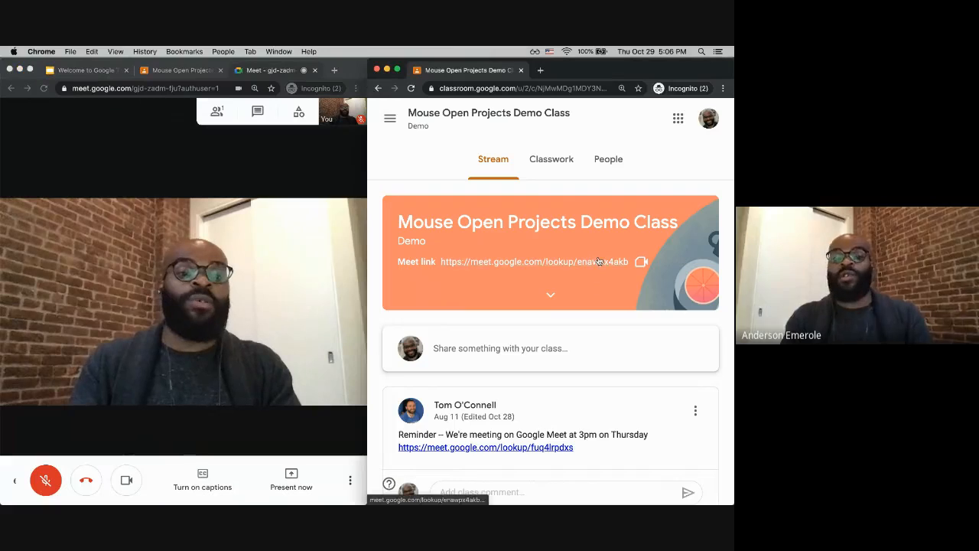
left_click(598, 262)
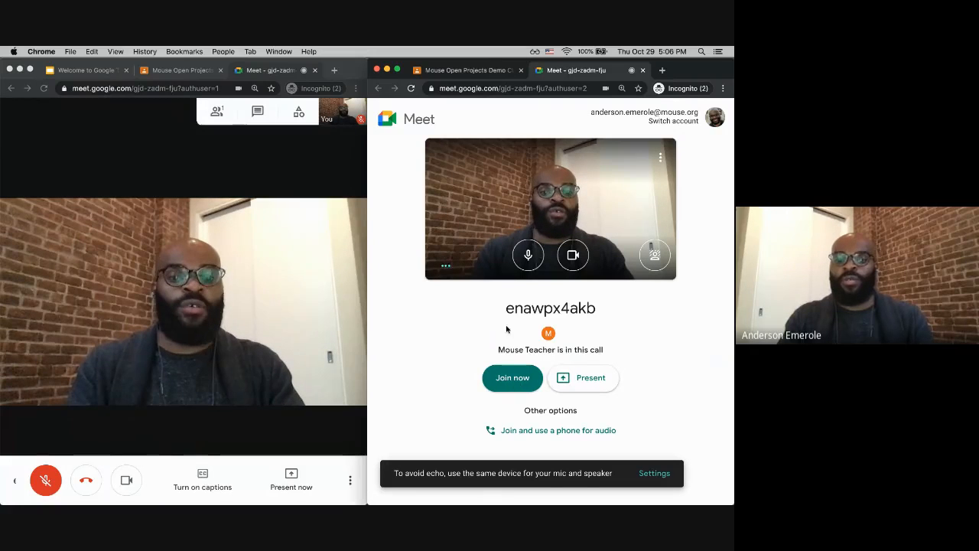
left_click(529, 259)
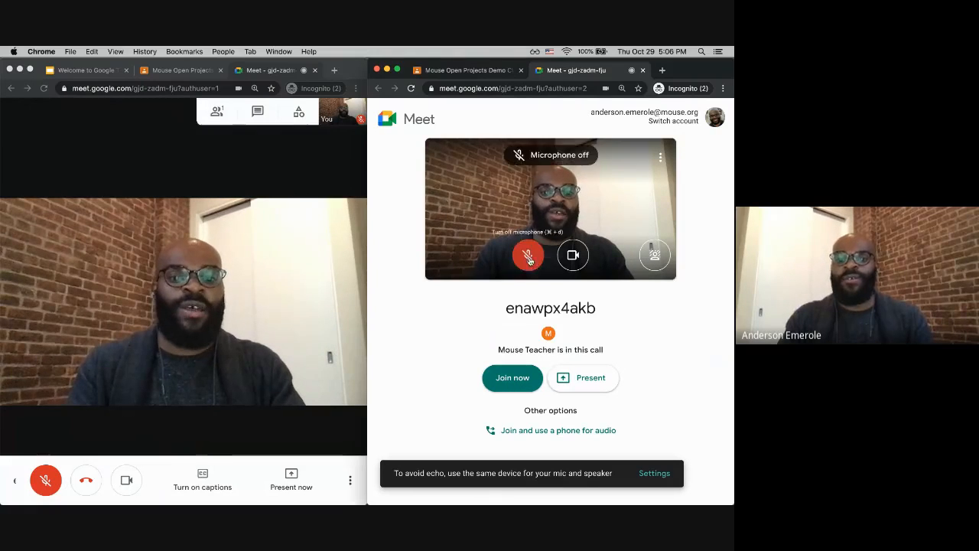
left_click(506, 380)
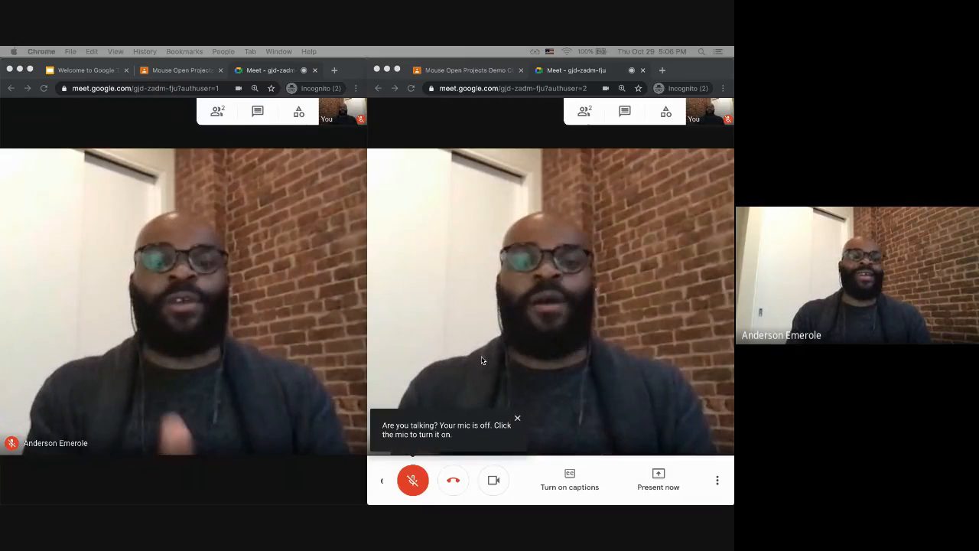
Step: Dismiss the microphone tip and turn off the student's camera
left_click(518, 420)
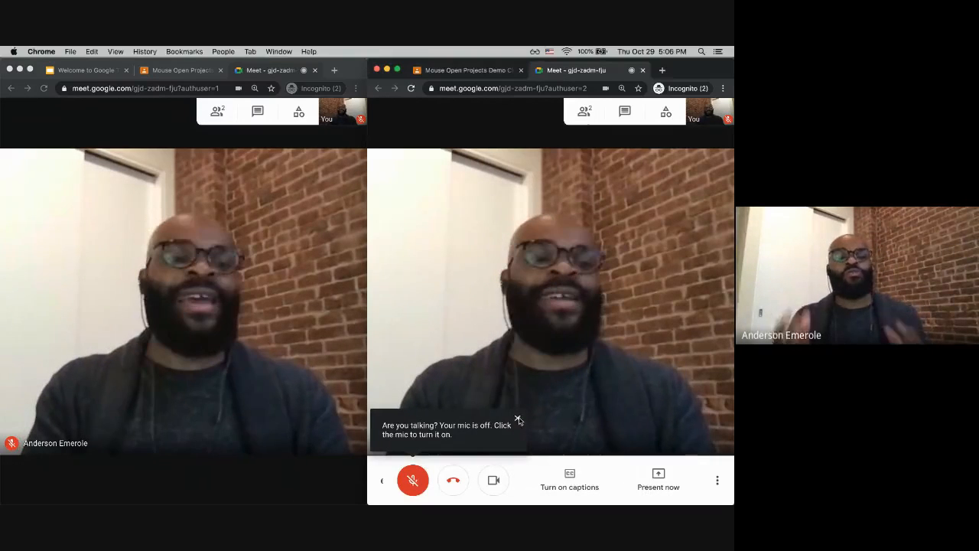
left_click(518, 419)
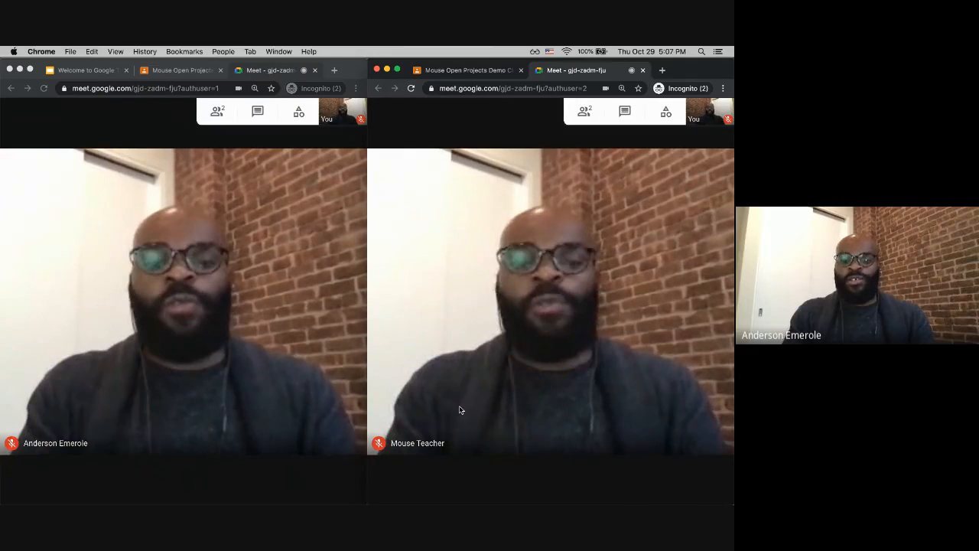
mouse_move(492, 406)
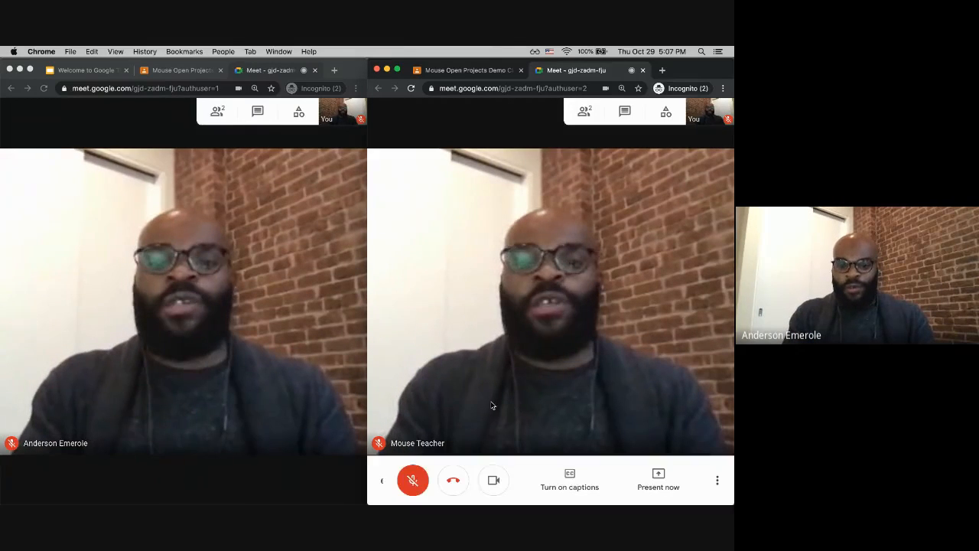
left_click(494, 481)
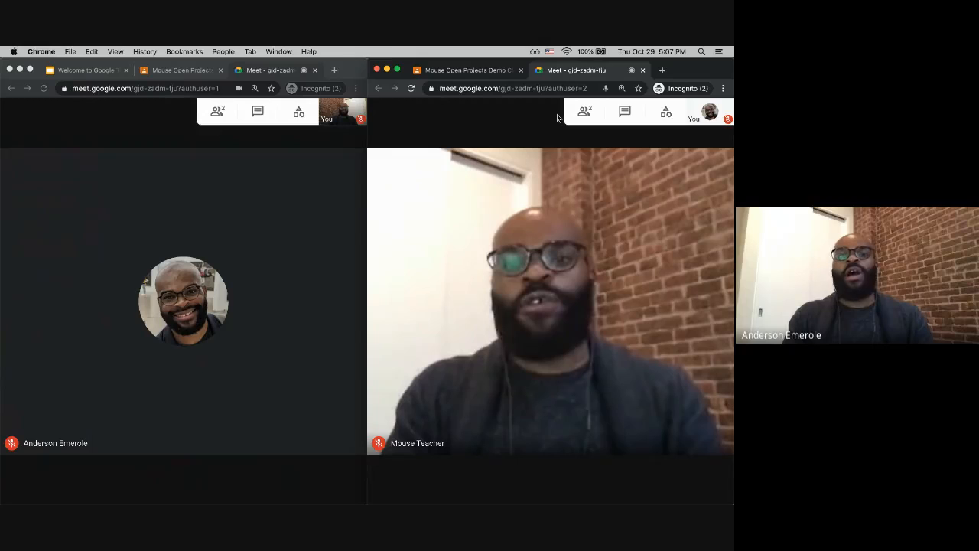
Step: Maximize the teacher's meeting window and view the participants list
double_click(350, 65)
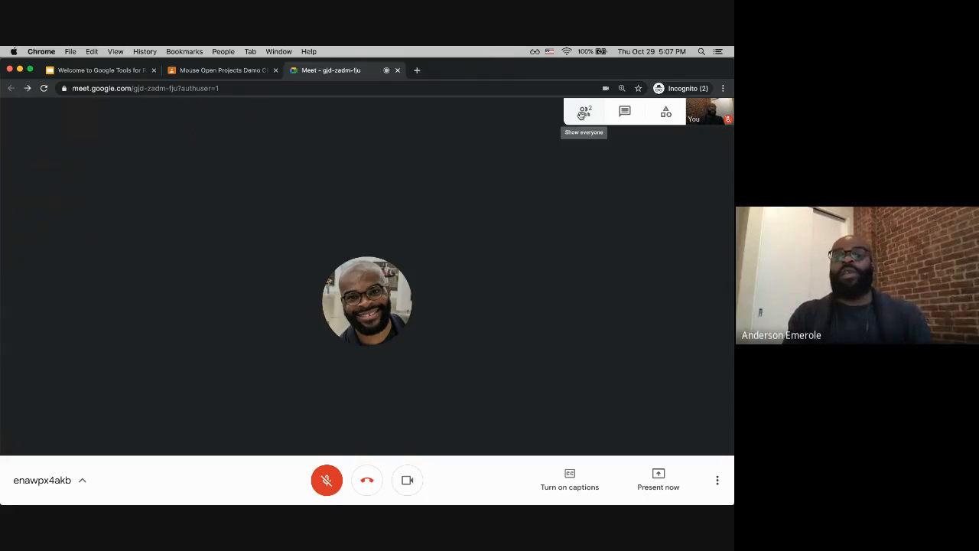
left_click(621, 131)
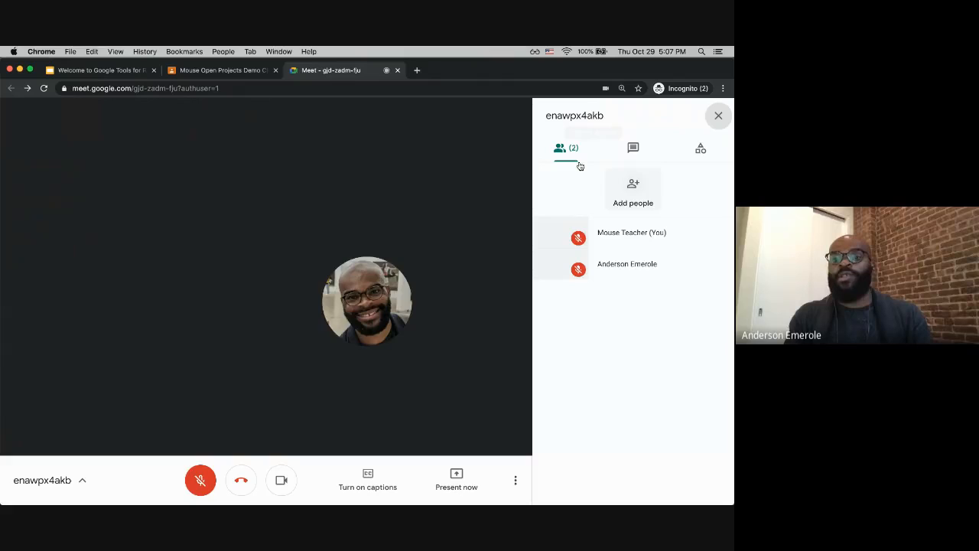
left_click(718, 117)
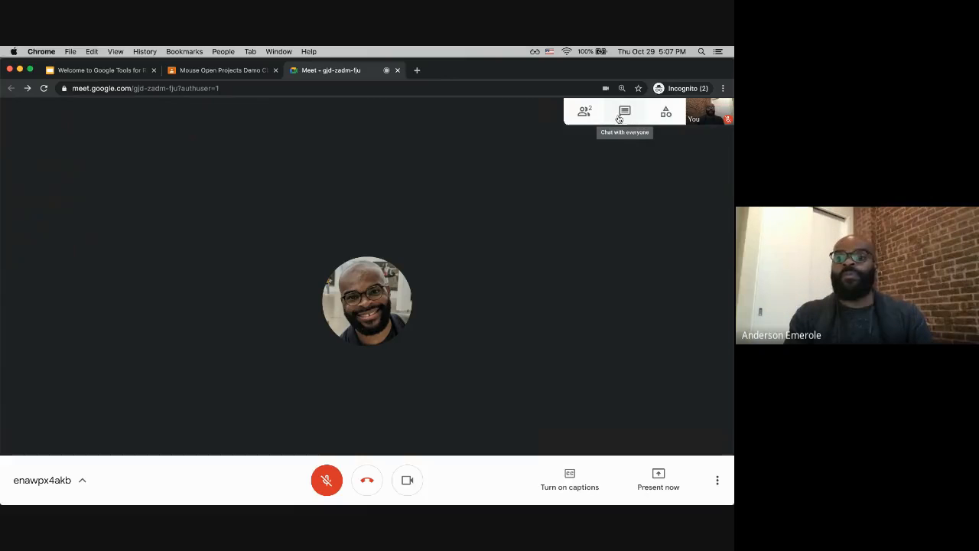
Step: Send the message "Hello Everyone" in the teacher's meeting chat
left_click(593, 113)
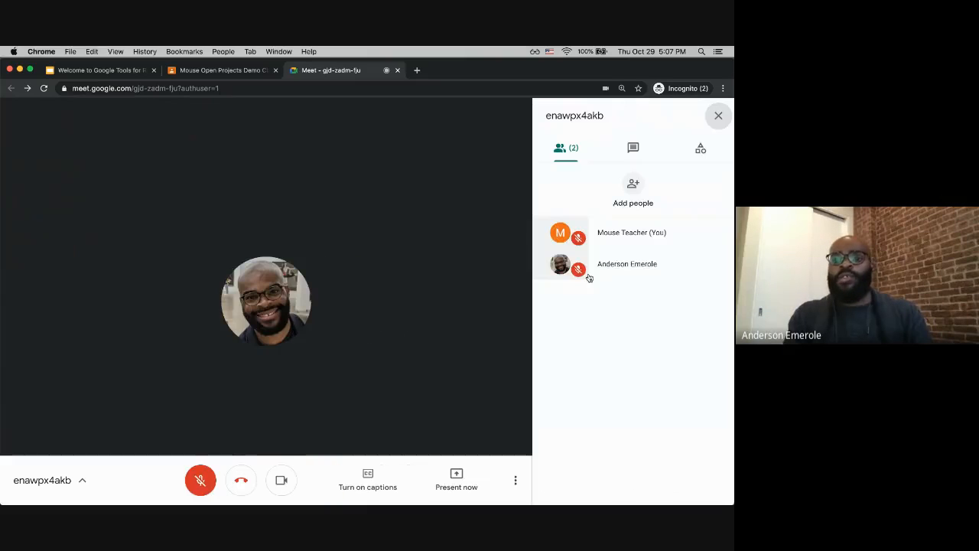
left_click(634, 145)
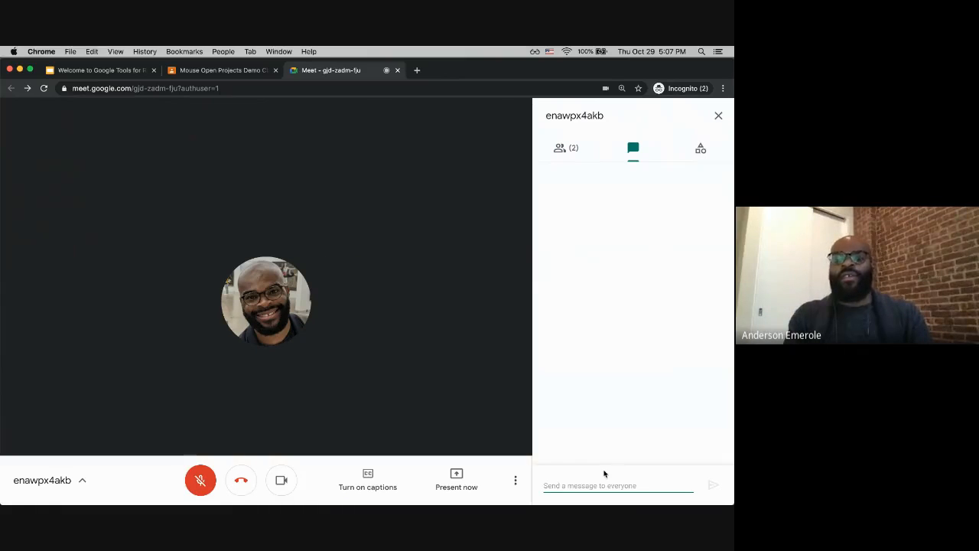
type("Hello E")
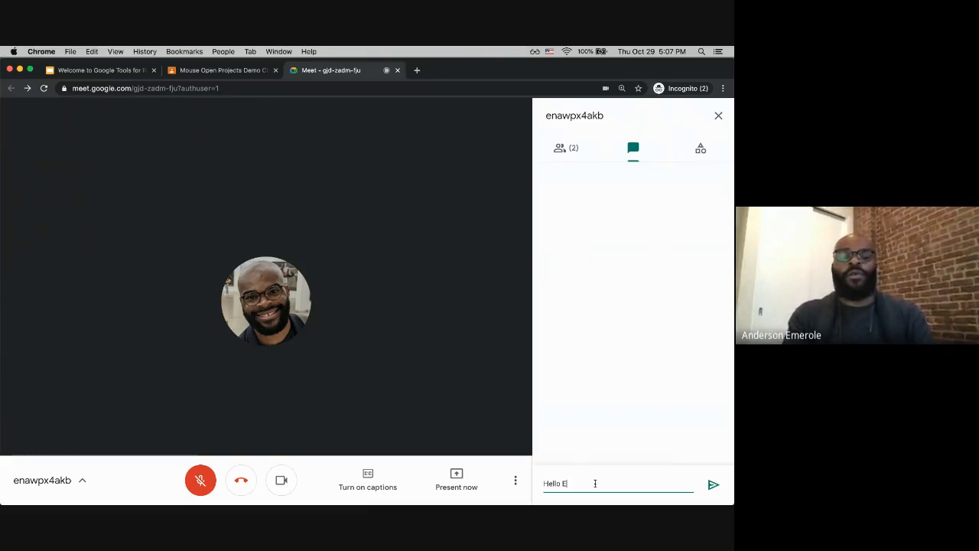
type("veryone")
key("Return")
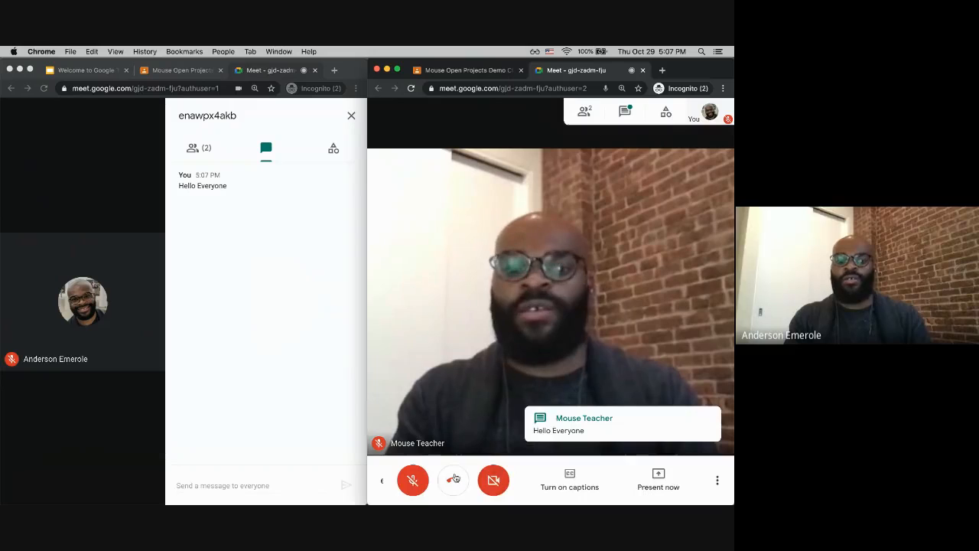
Step: Turn off the teacher's camera in the meeting
left_click(495, 477)
left_click(496, 480)
left_click(77, 443)
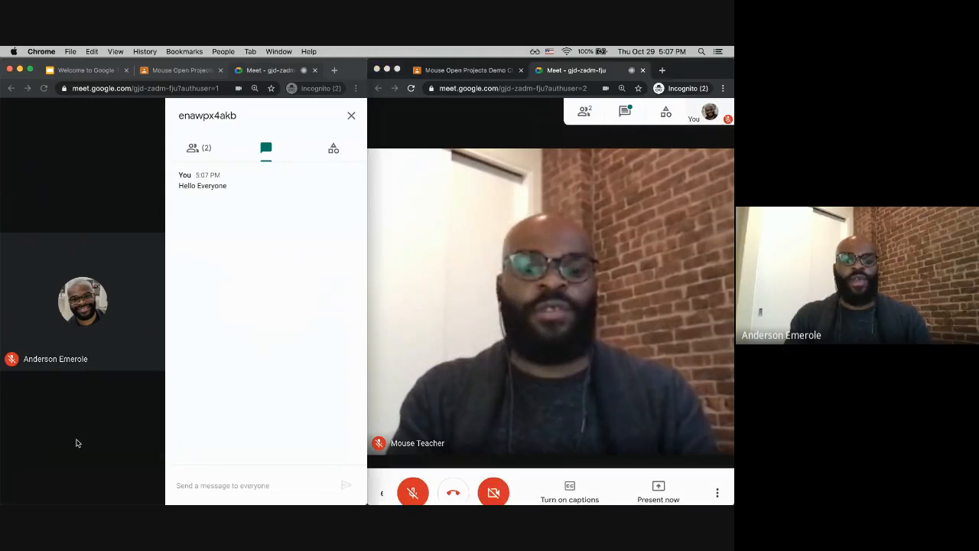
left_click(110, 476)
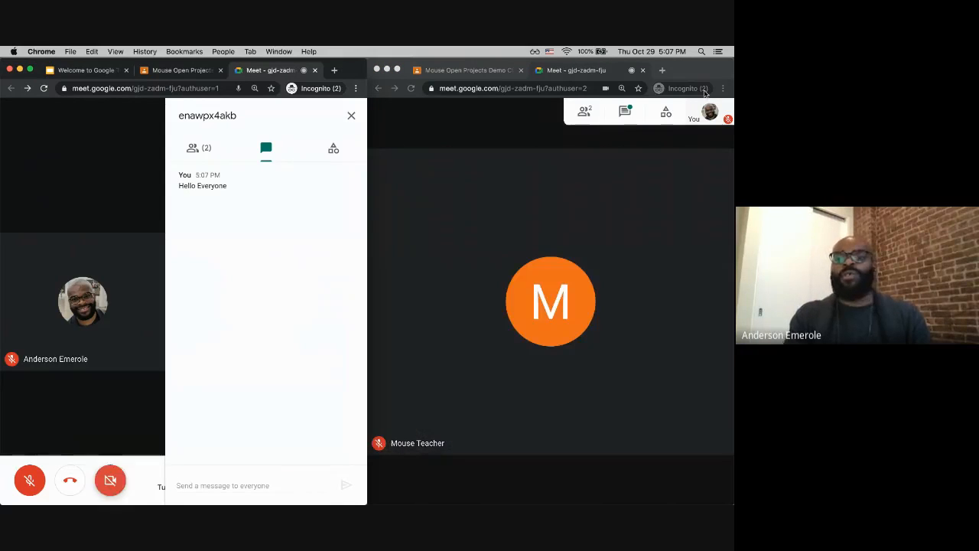
Step: Open the chat in the student's window to read the teacher's message, and dismiss the microphone tip
left_click(634, 112)
left_click(626, 113)
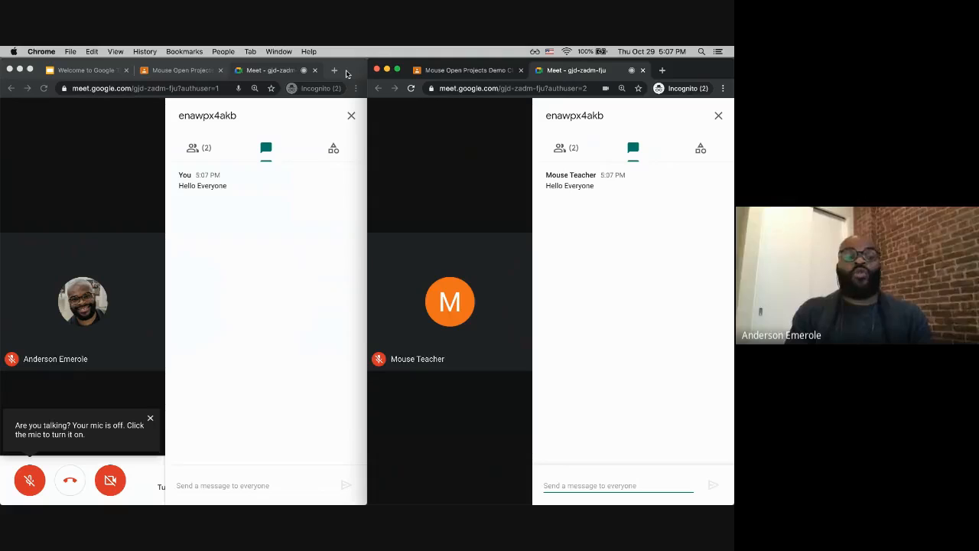
left_click(150, 419)
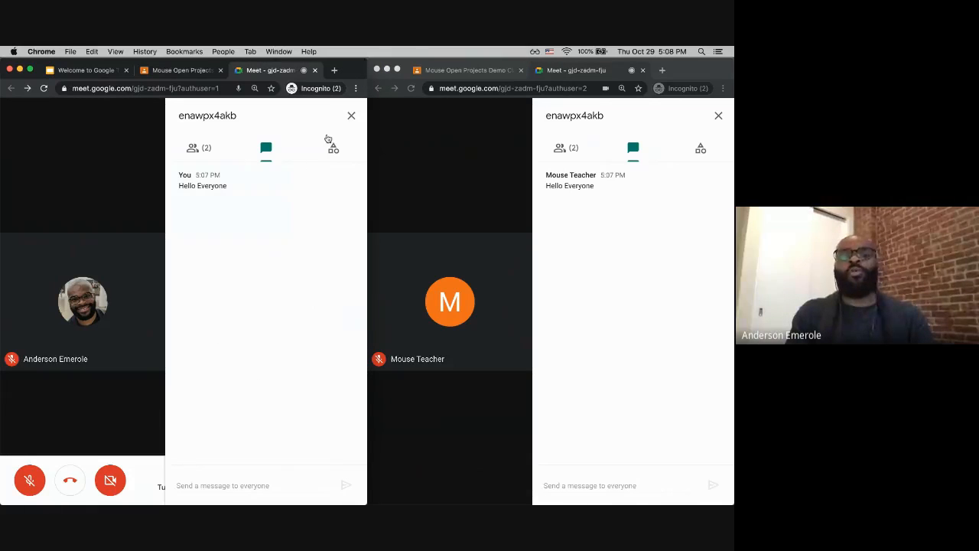
Step: Close the chat panels in both the teacher's and the student's meeting windows
left_click(349, 115)
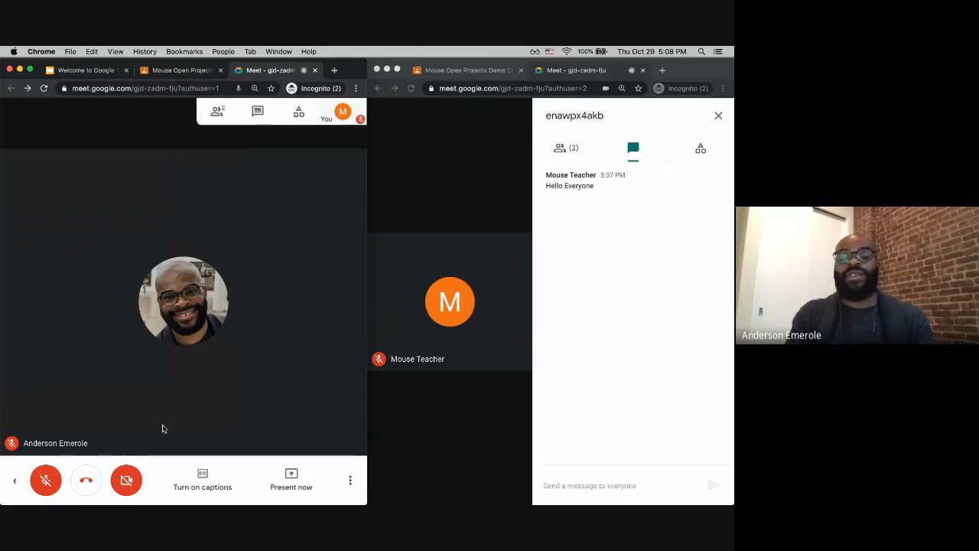
left_click(717, 138)
left_click(719, 116)
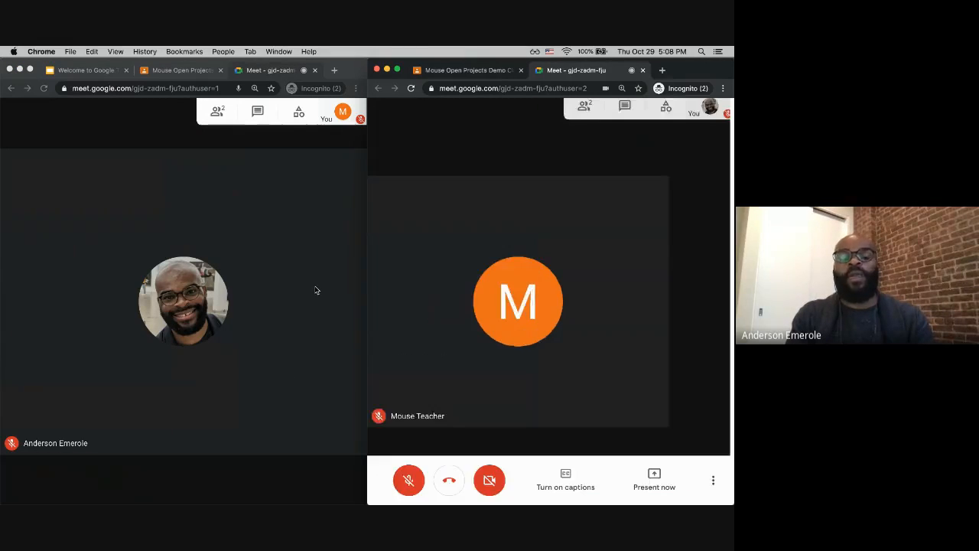
left_click(240, 421)
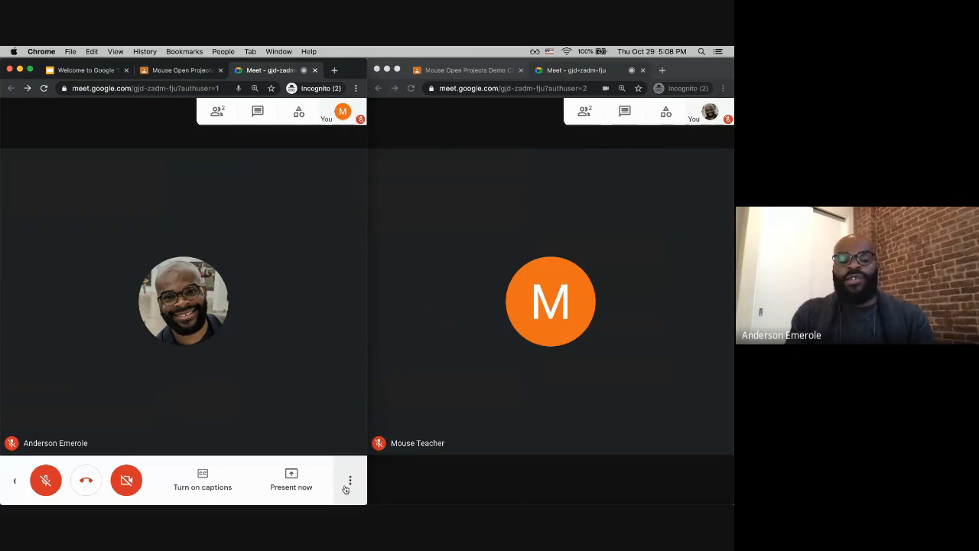
left_click(349, 481)
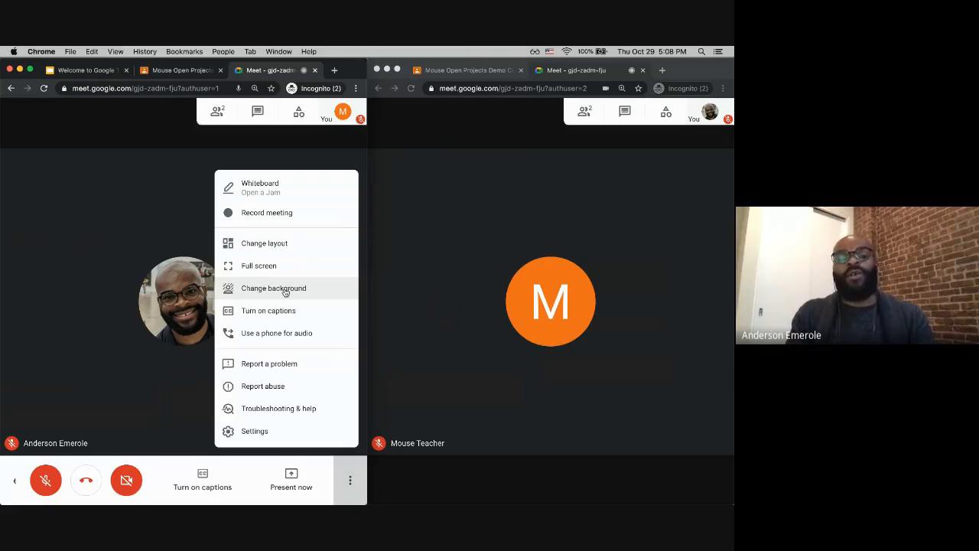
left_click(152, 482)
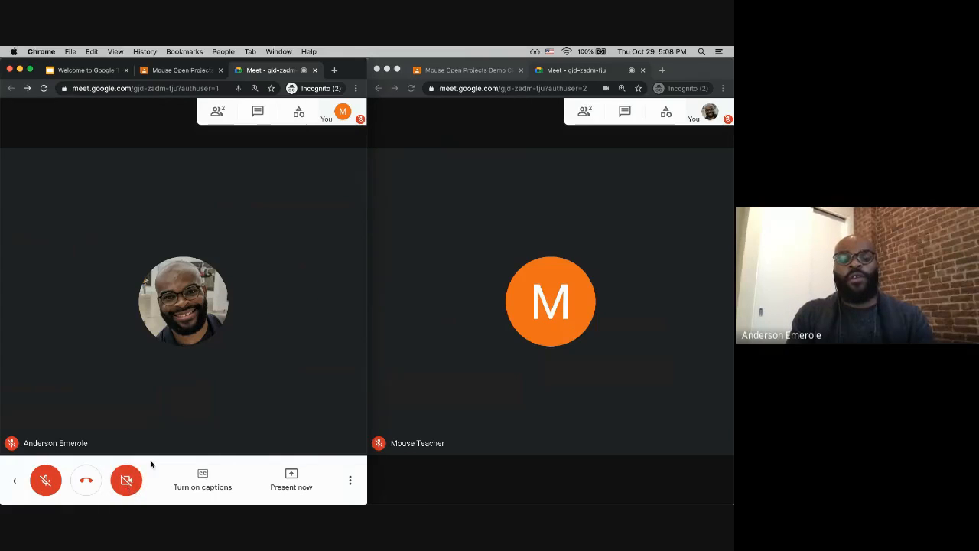
Step: Turn the cameras back on in both the student's and the teacher's meeting windows
left_click(577, 415)
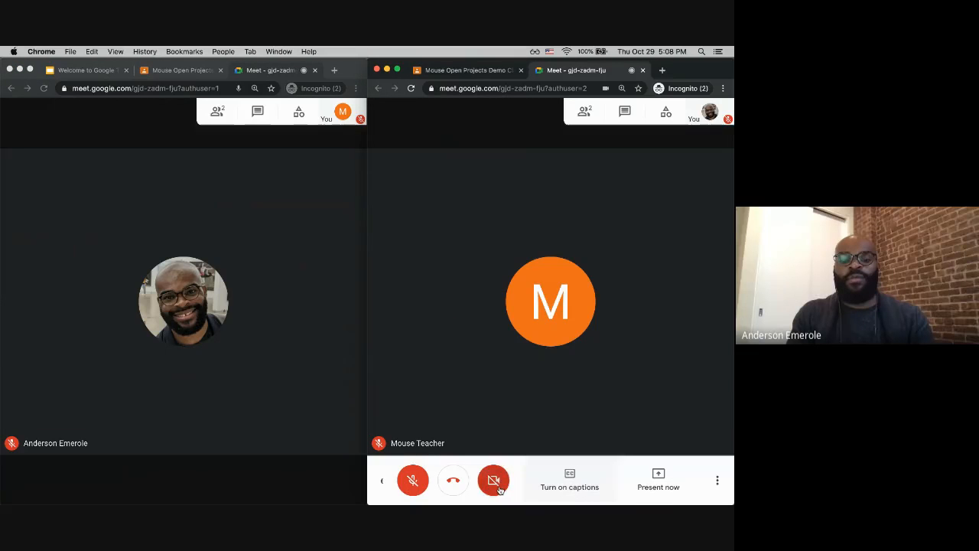
left_click(497, 488)
left_click(168, 415)
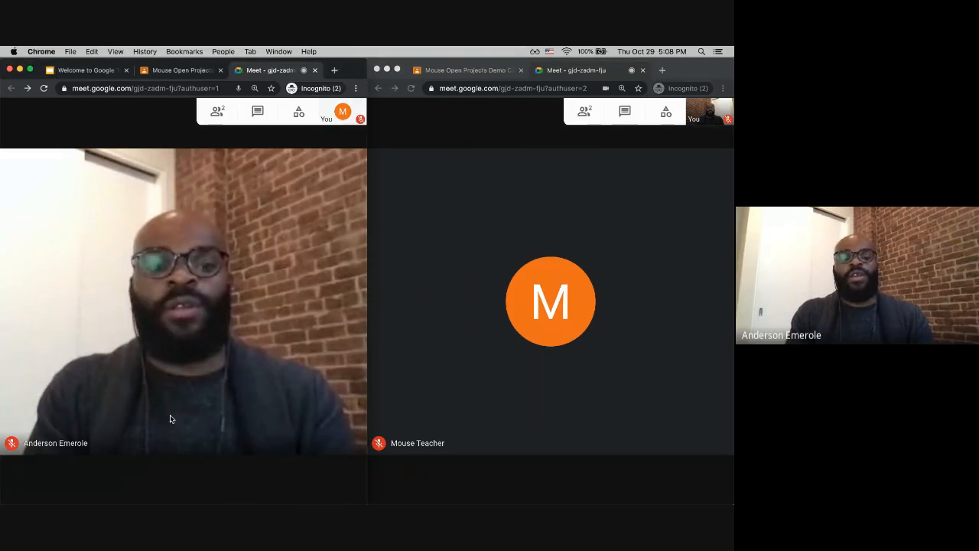
left_click(130, 487)
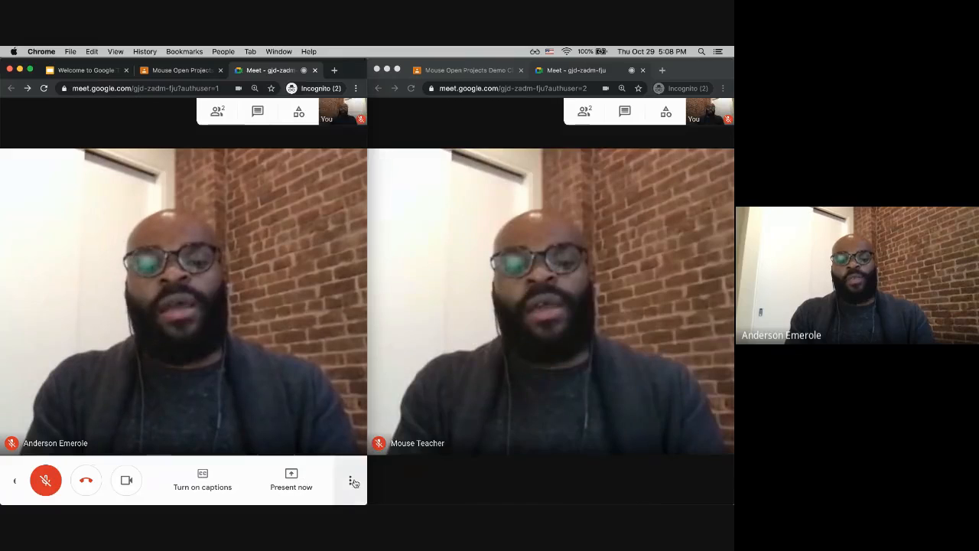
Step: Open the background options for the teacher's video and apply the slight blur, then the full blur
left_click(352, 481)
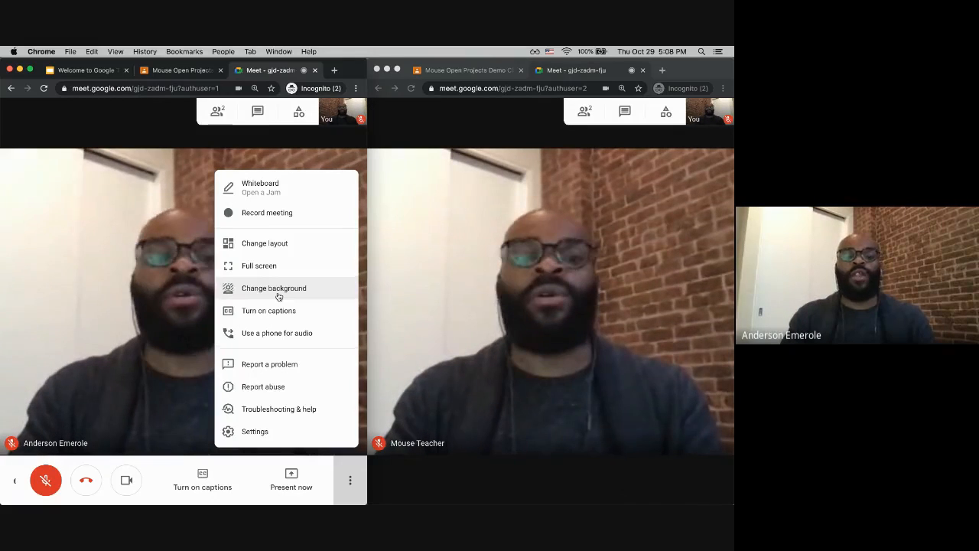
left_click(273, 295)
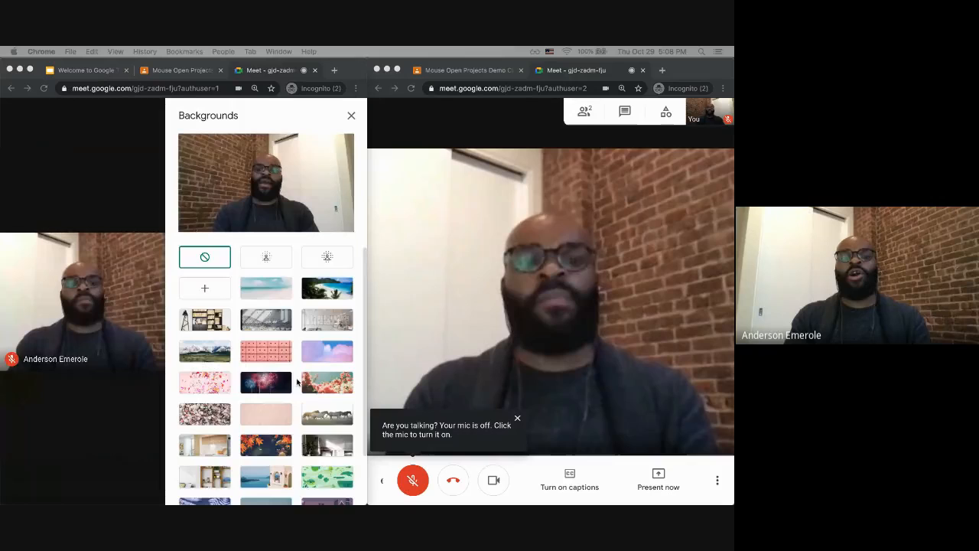
scroll(297, 383, "down", 3)
scroll(258, 411, "up", 3)
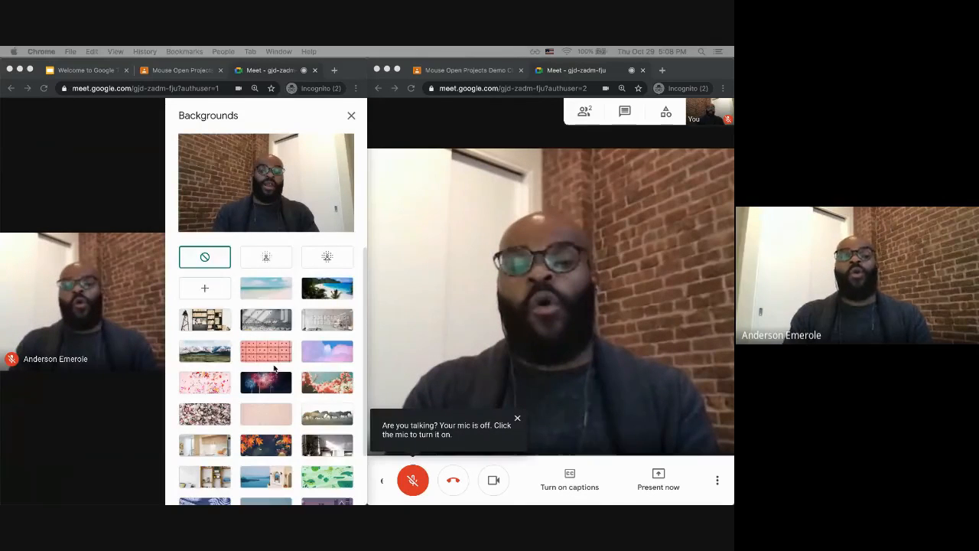
scroll(274, 368, "down", 3)
scroll(273, 306, "up", 3)
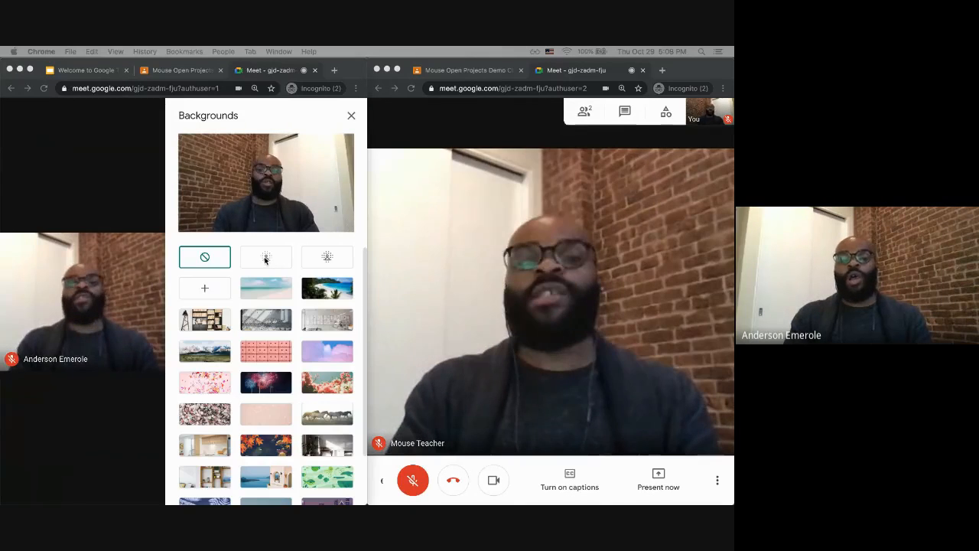
left_click(279, 267)
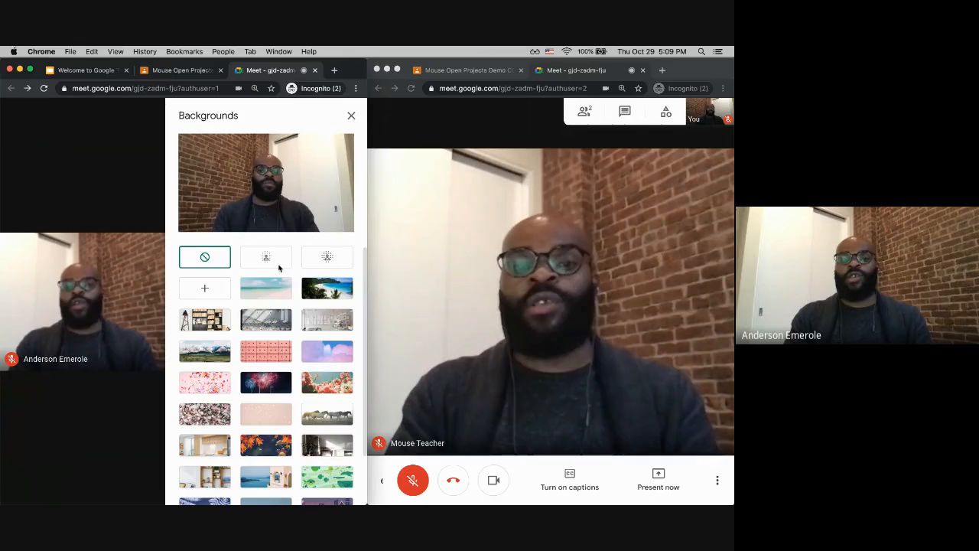
left_click(273, 262)
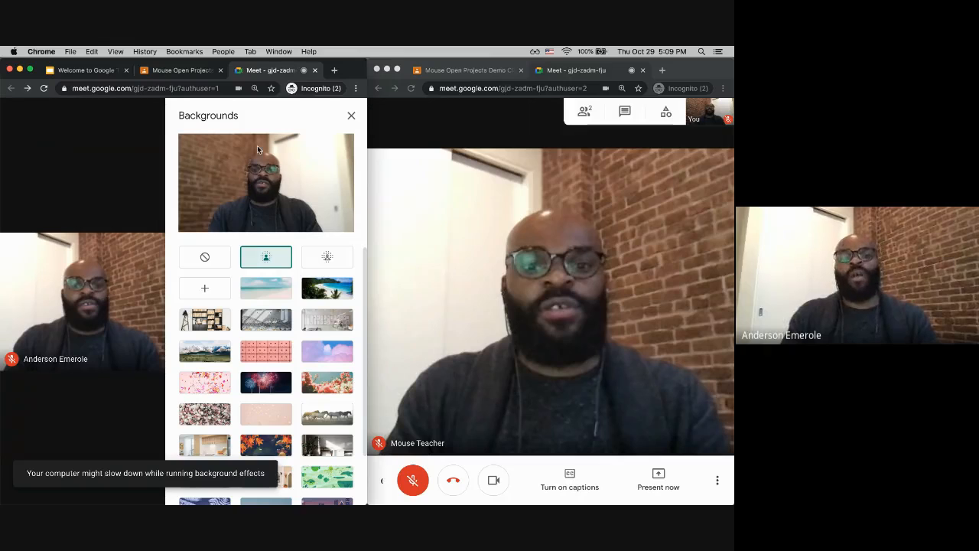
left_click(322, 262)
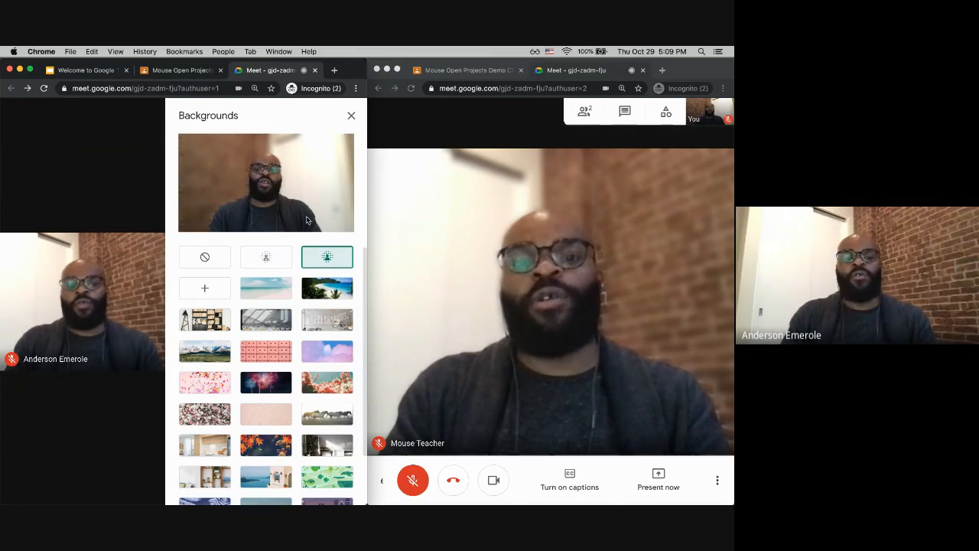
Step: Apply the sunset-sky background image to the teacher's video
scroll(262, 453, "down", 3)
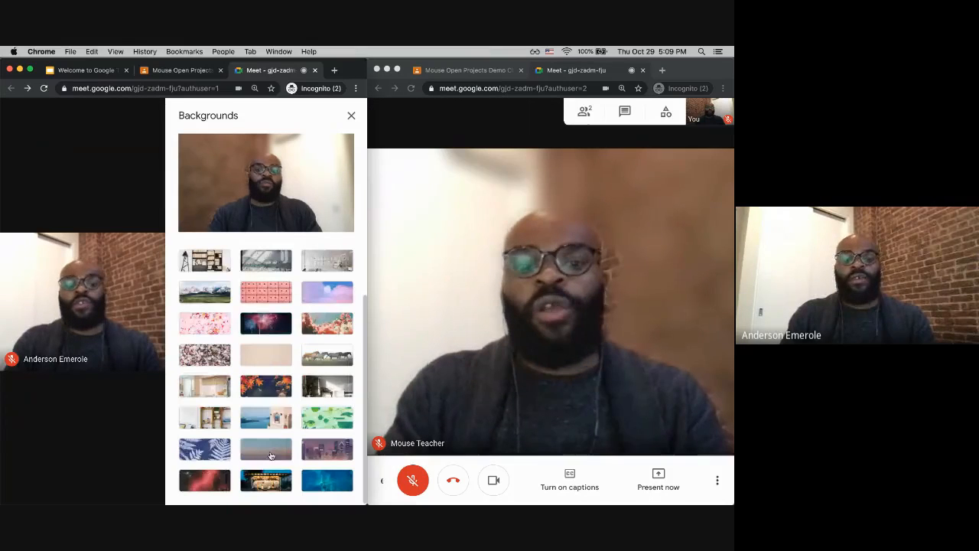
left_click(269, 454)
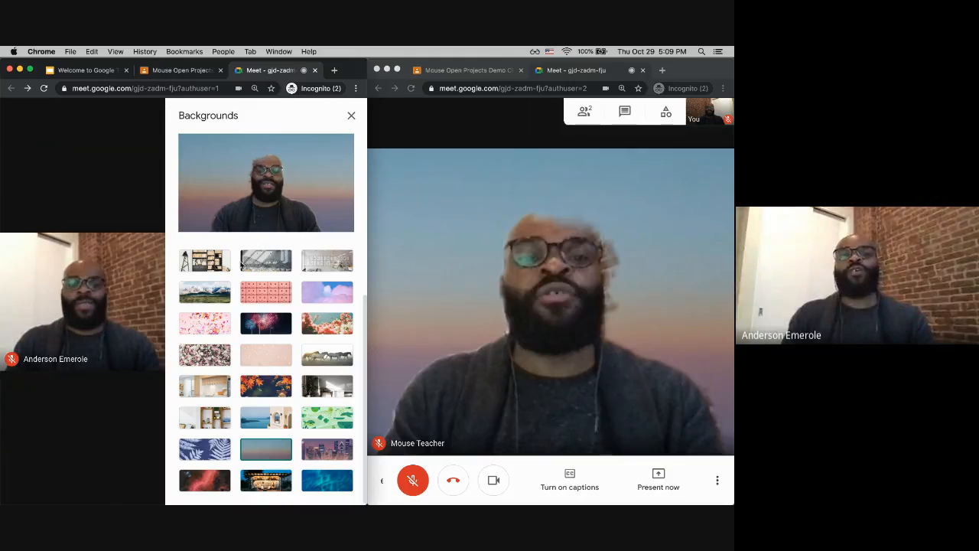
Step: Remove the background effect from the teacher's video
scroll(274, 285, "up", 2)
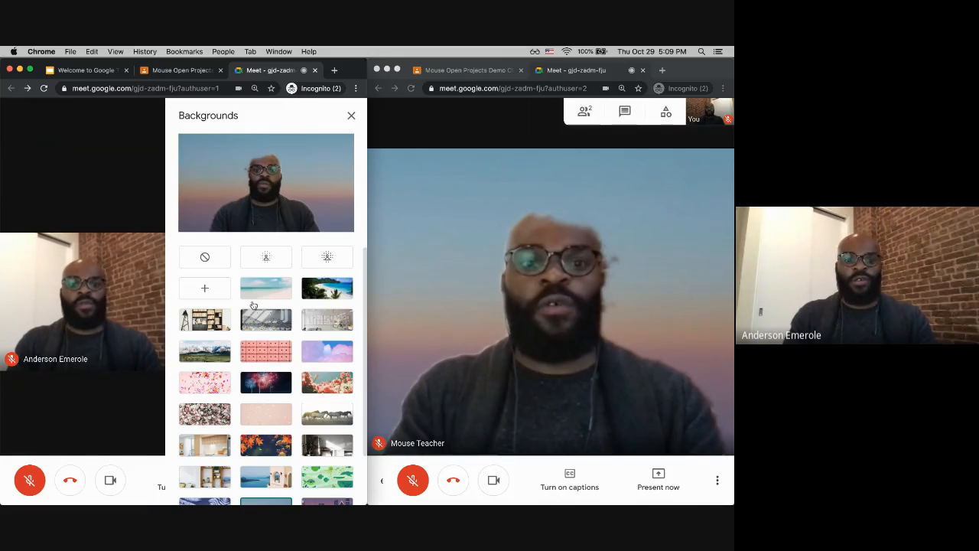
left_click(207, 261)
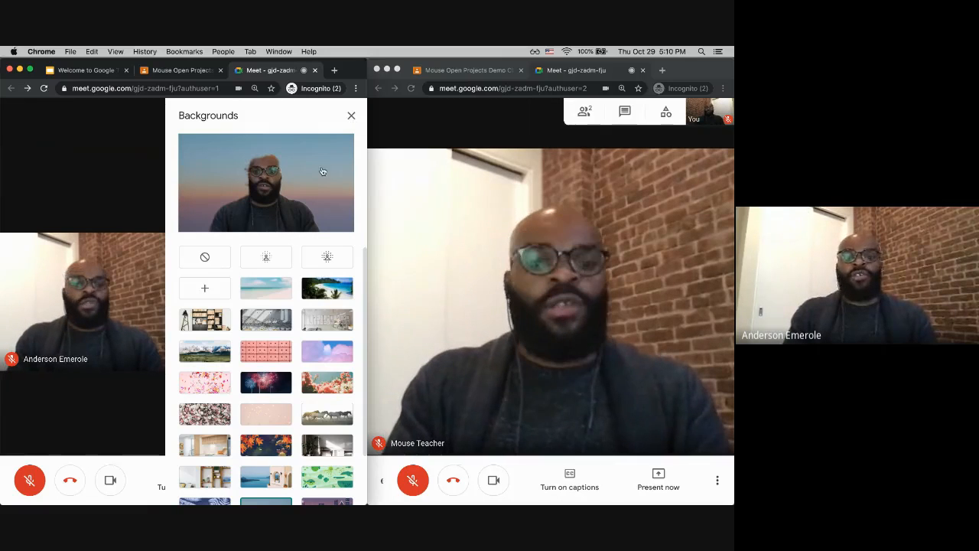
Step: Maximize the teacher's meeting window and start a new whiteboard Jam from the meeting
double_click(350, 72)
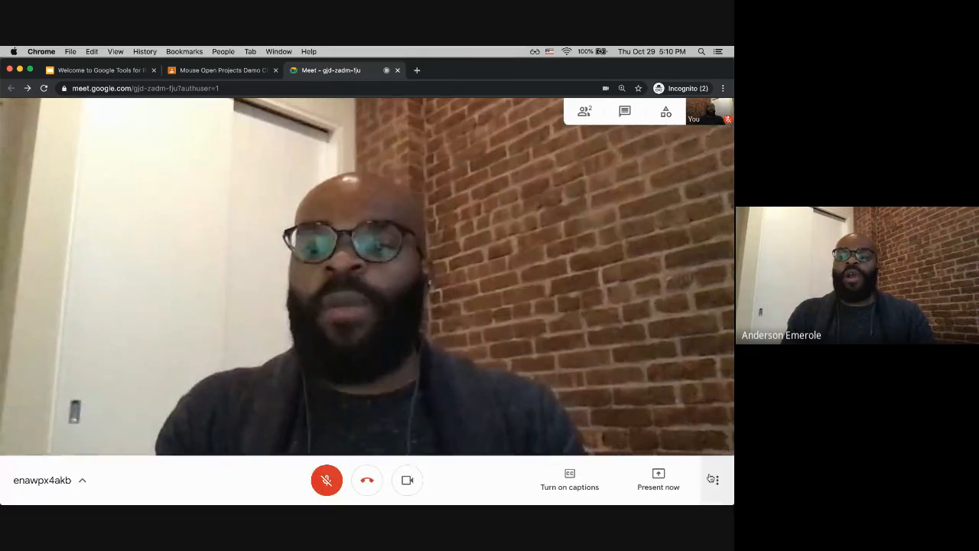
left_click(717, 480)
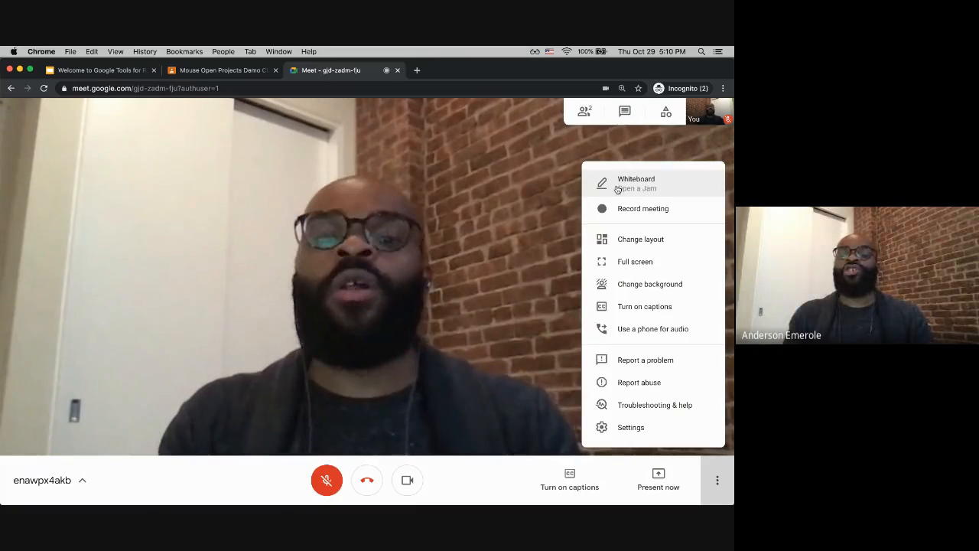
left_click(402, 481)
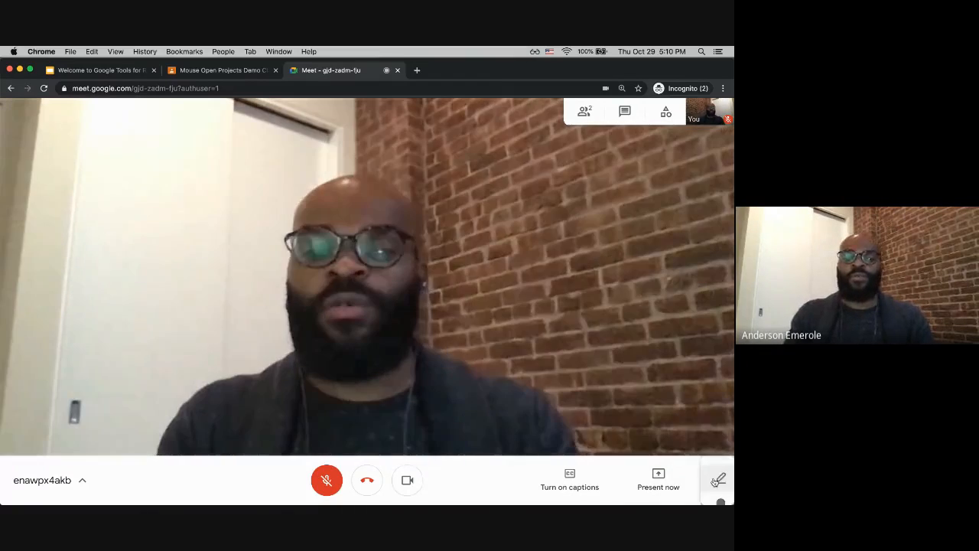
left_click(716, 480)
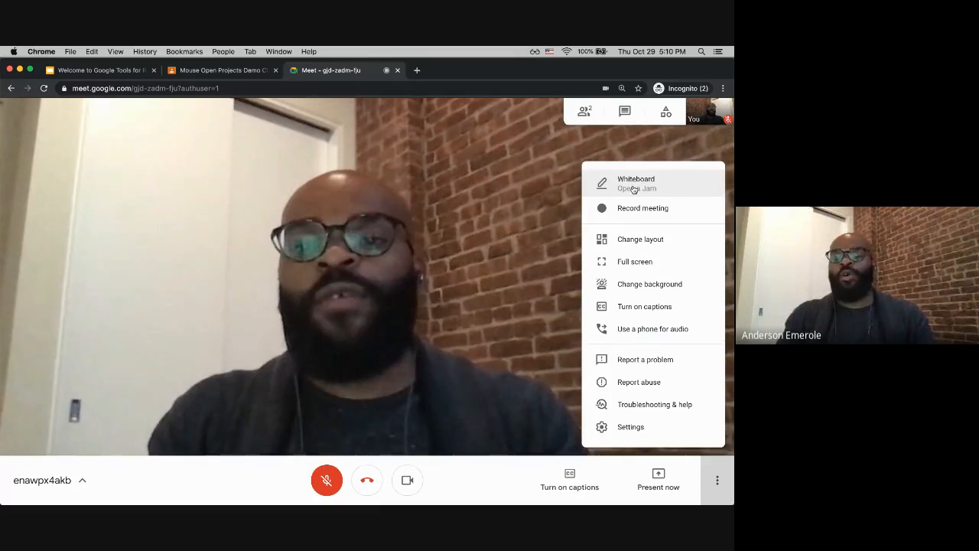
left_click(632, 190)
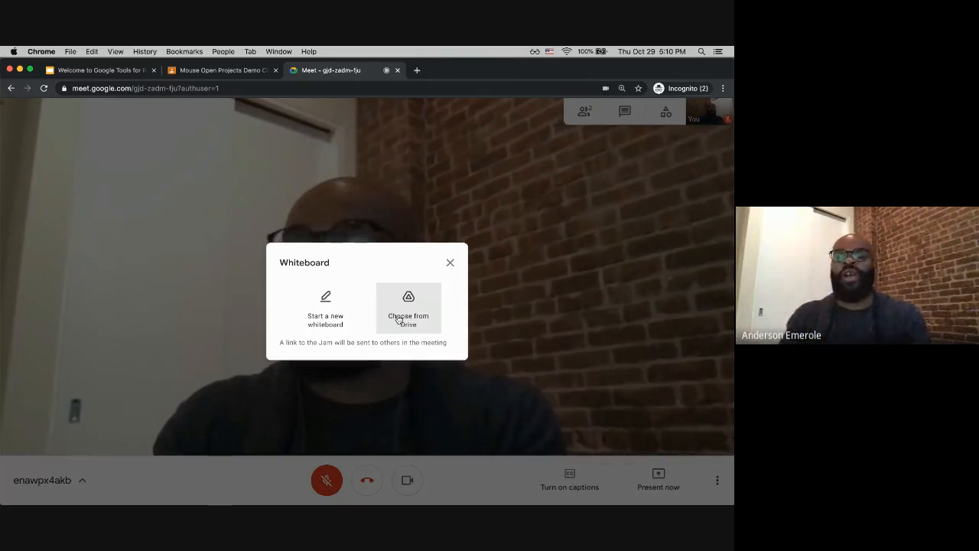
left_click(332, 317)
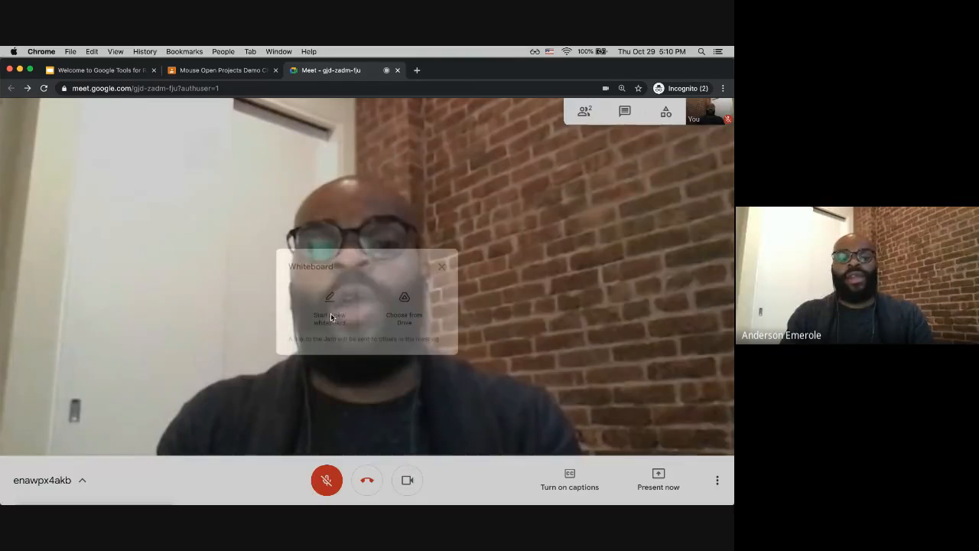
Step: Turn off the teacher's camera and snap the meeting window back to the left half of the screen
left_click(405, 479)
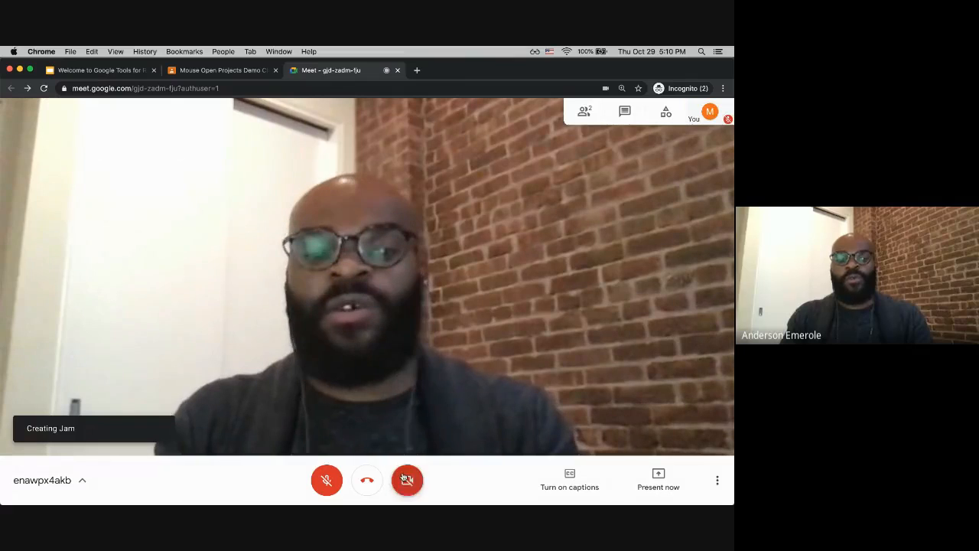
key("super+alt+Left")
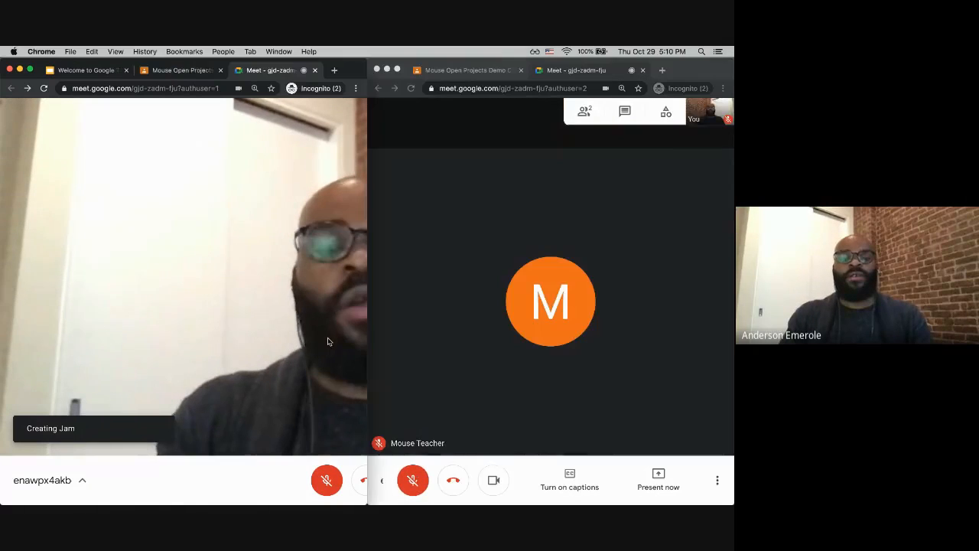
Step: Turn off the student's camera and send edit access for the Jam file to the student
left_click(502, 486)
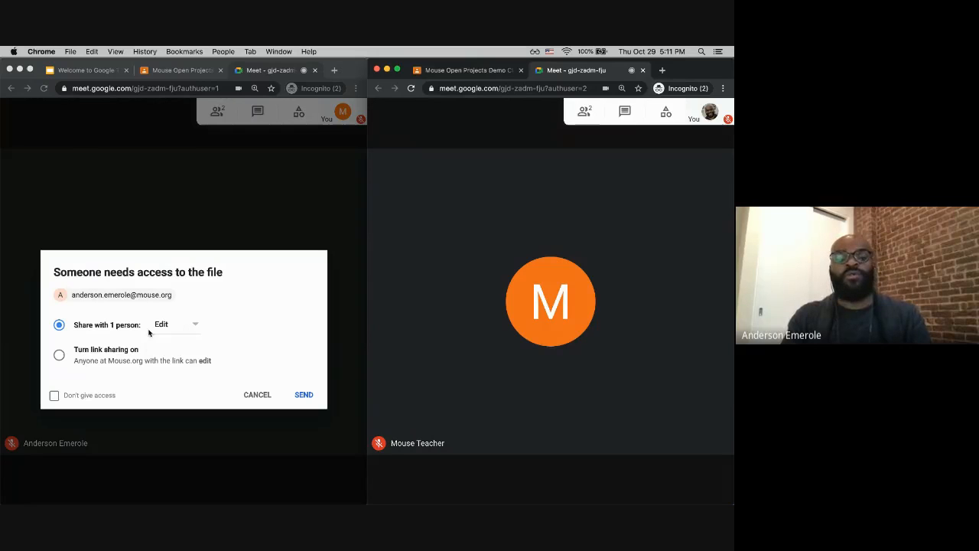
left_click(305, 394)
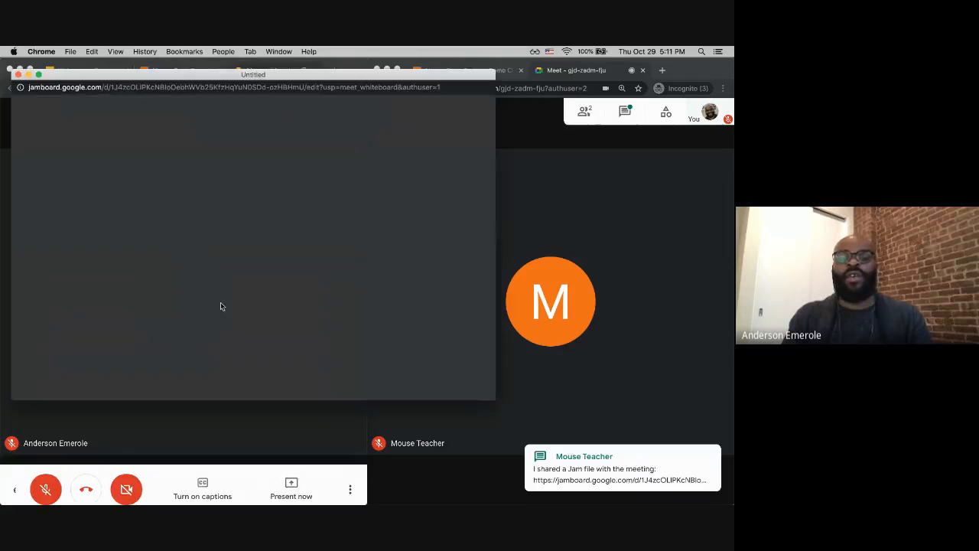
Step: Open the chat in the student's meeting window to view the shared Jam link
left_click(592, 380)
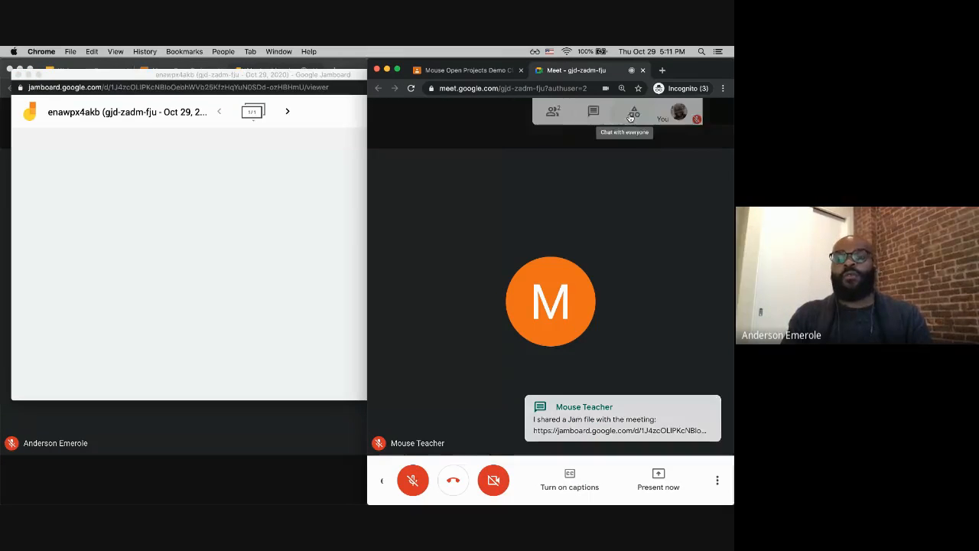
left_click(625, 113)
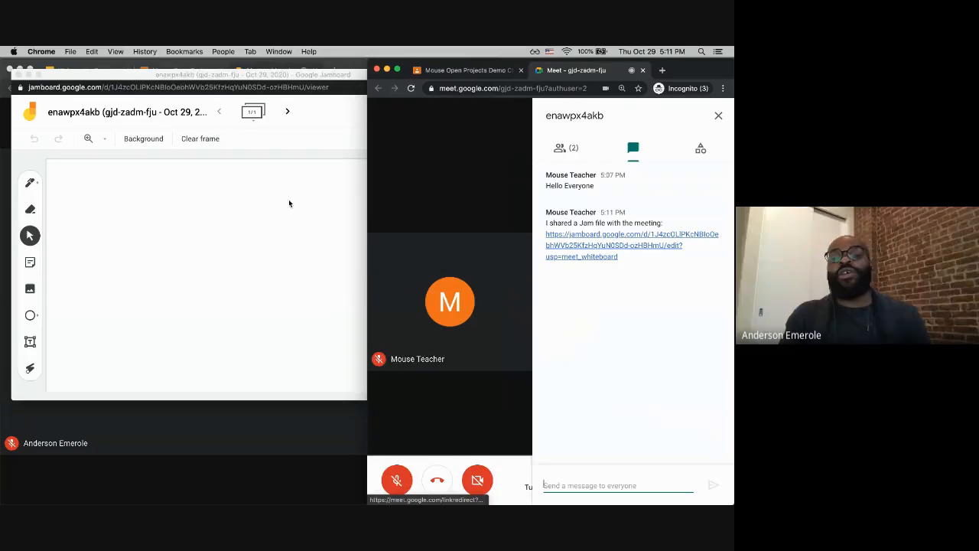
Step: Draw a black freehand loop on the Jam whiteboard with the pen
left_click(175, 243)
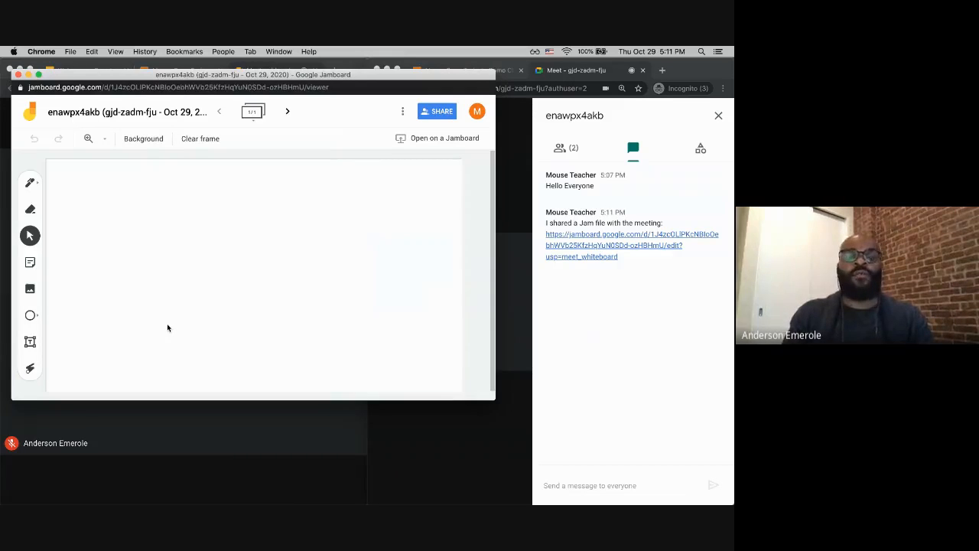
left_click(30, 182)
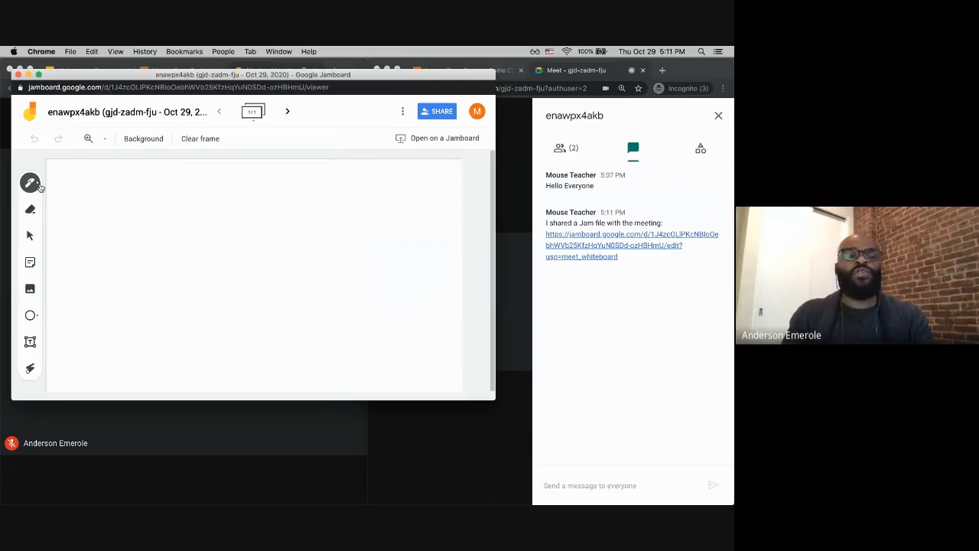
mouse_move(132, 199)
left_mouse_down()
mouse_move(138, 240)
mouse_move(222, 284)
mouse_move(240, 250)
left_mouse_up()
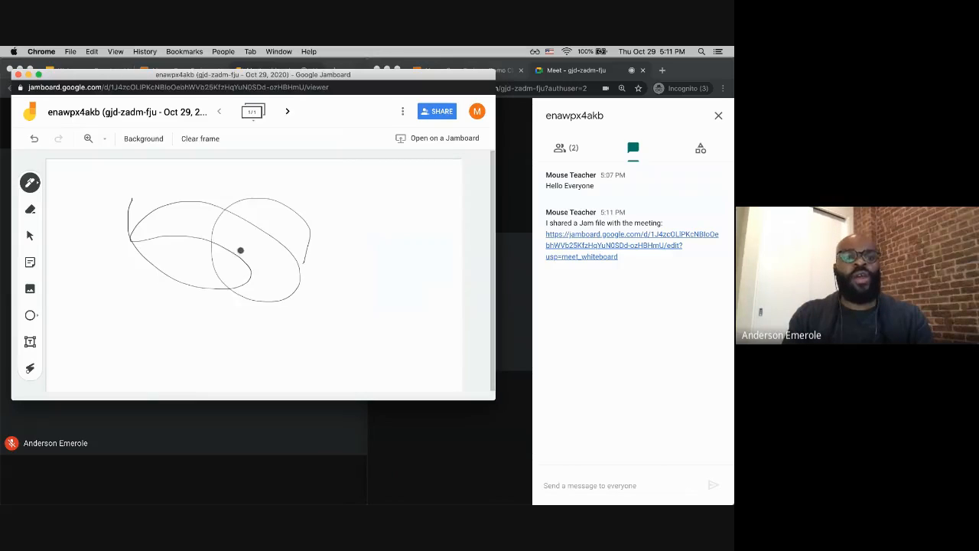
Step: Switch the pen colour to blue and draw a second loop to the right
left_click(31, 183)
left_click(83, 208)
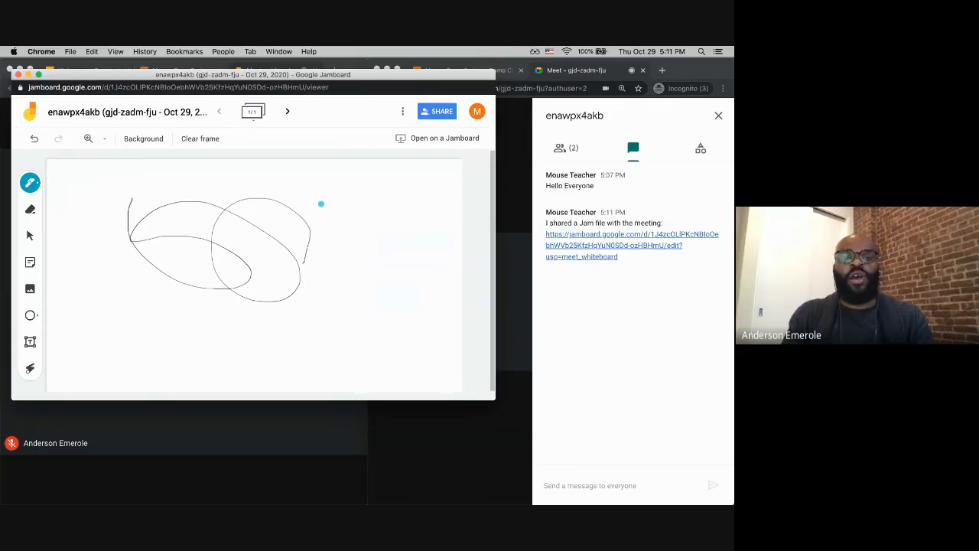
mouse_move(329, 205)
left_mouse_down()
mouse_move(402, 247)
mouse_move(349, 236)
left_mouse_up()
Step: Switch to the highlighter and draw a thick blue loop over the drawings
left_click(34, 183)
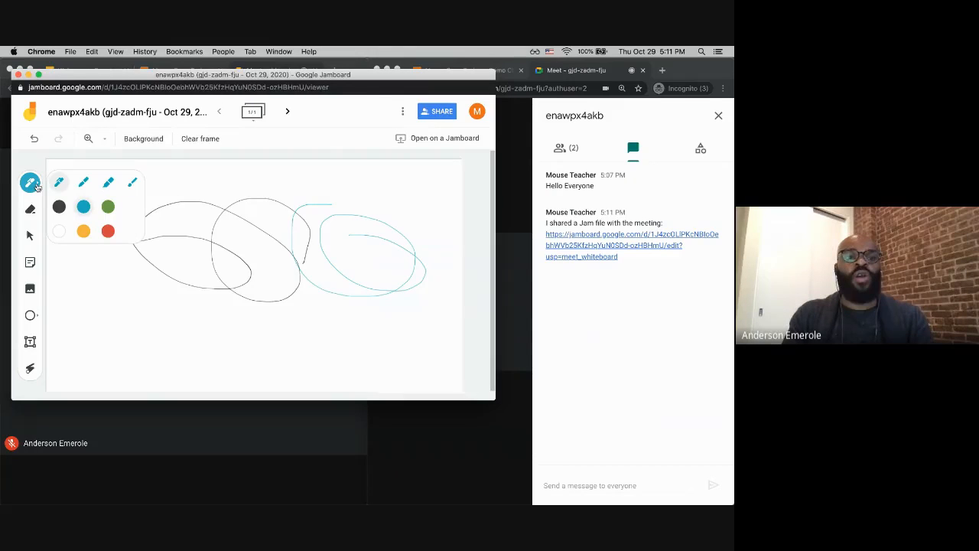
left_click(109, 182)
mouse_move(238, 176)
left_mouse_down()
mouse_move(306, 260)
mouse_move(291, 266)
left_mouse_up()
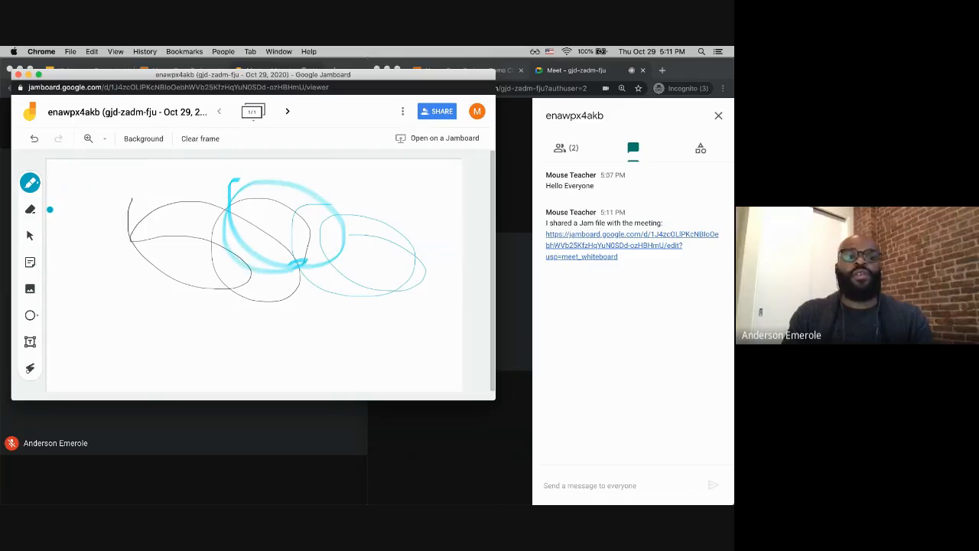
Step: Erase part of the highlighter loop with the eraser
left_click(33, 211)
left_click_drag(237, 224, 233, 258)
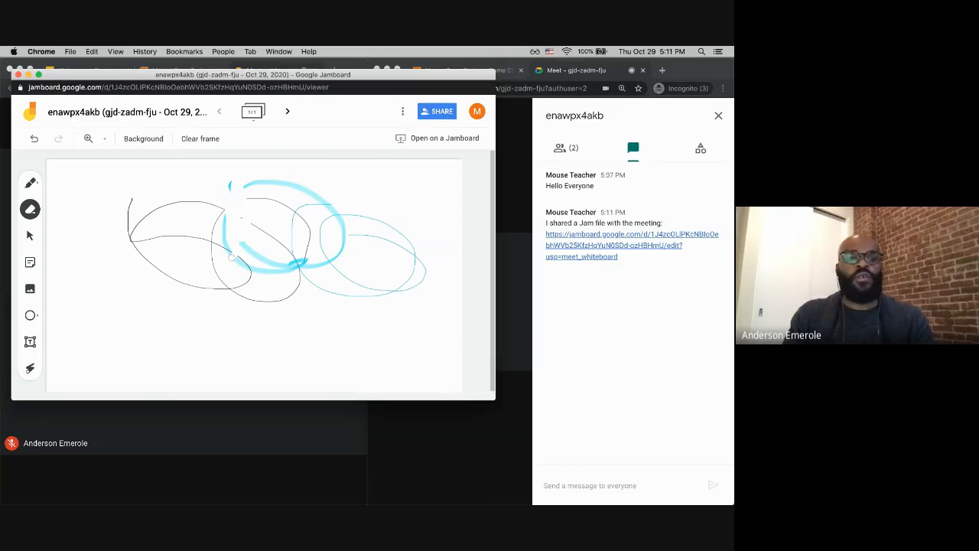
Step: Add a yellow sticky note reading "Math"
left_click(30, 234)
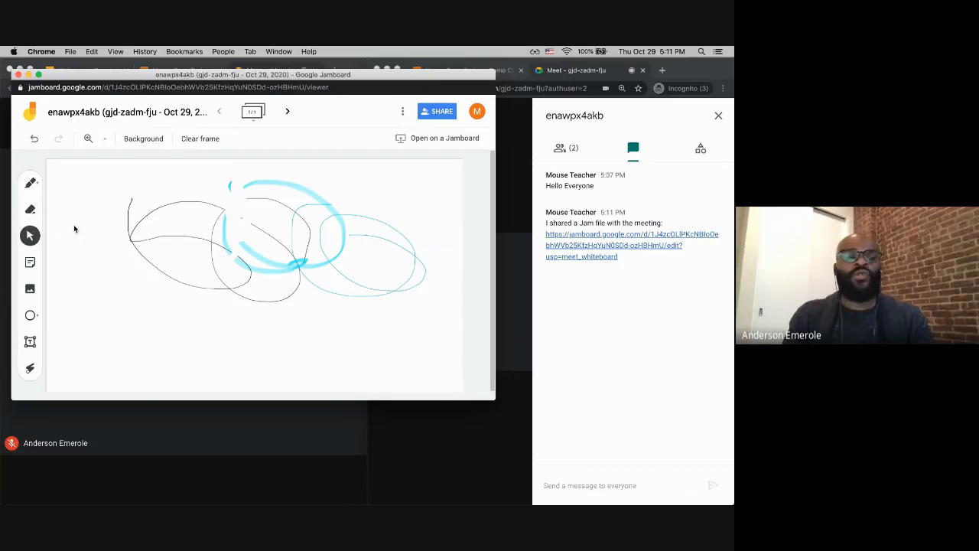
left_click(30, 264)
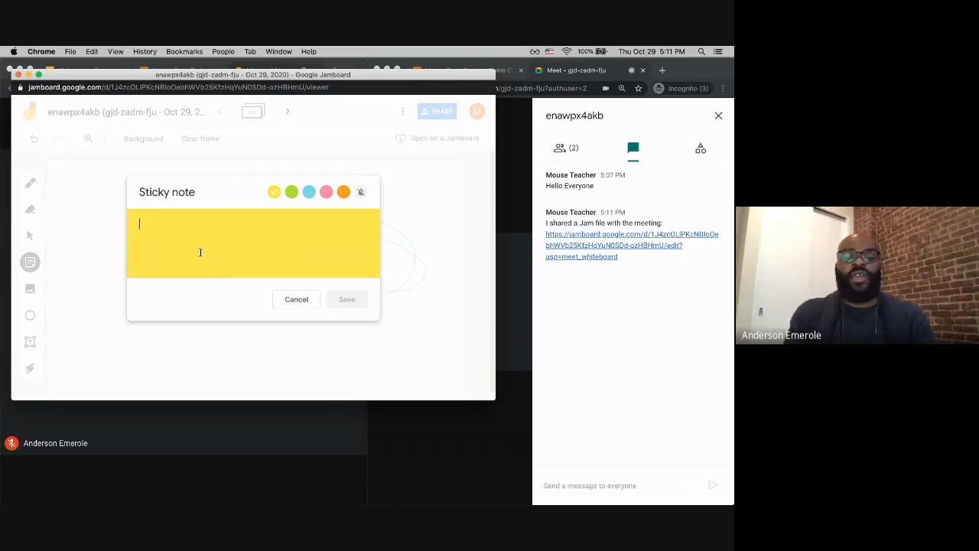
type("Math")
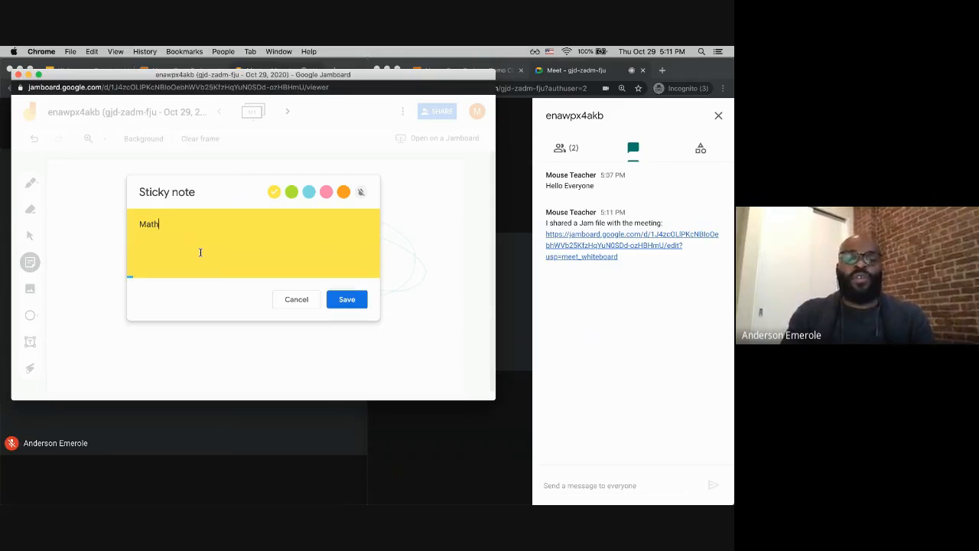
left_click(340, 301)
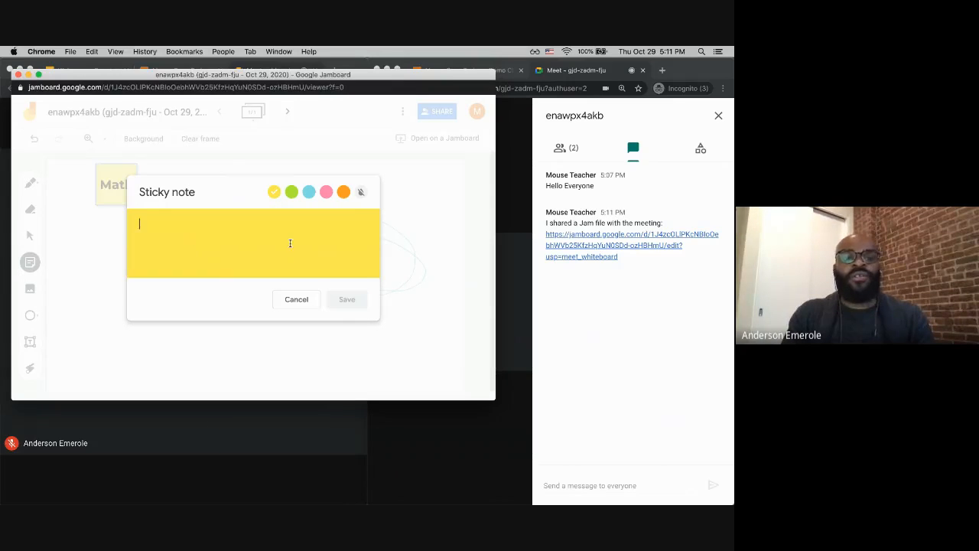
Step: Add a blue sticky note reading "Hello"
left_click(309, 193)
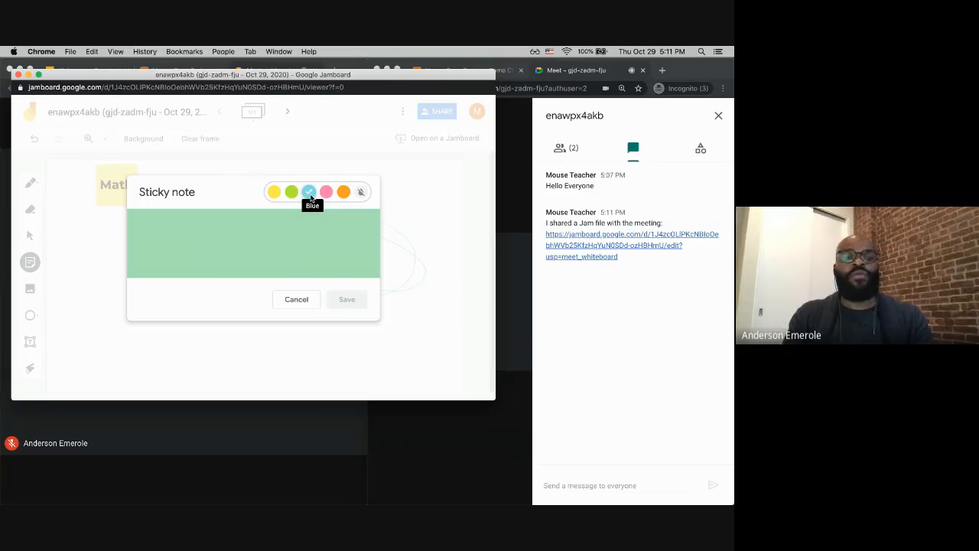
left_click(244, 245)
type("Hello")
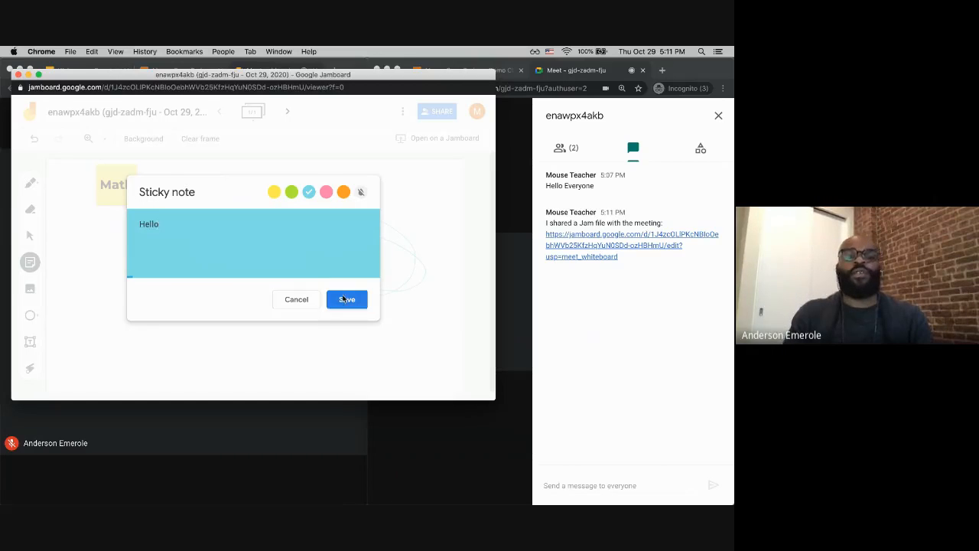
left_click(342, 299)
Step: Draw a triangle shape below the sticky notes
left_click(92, 267)
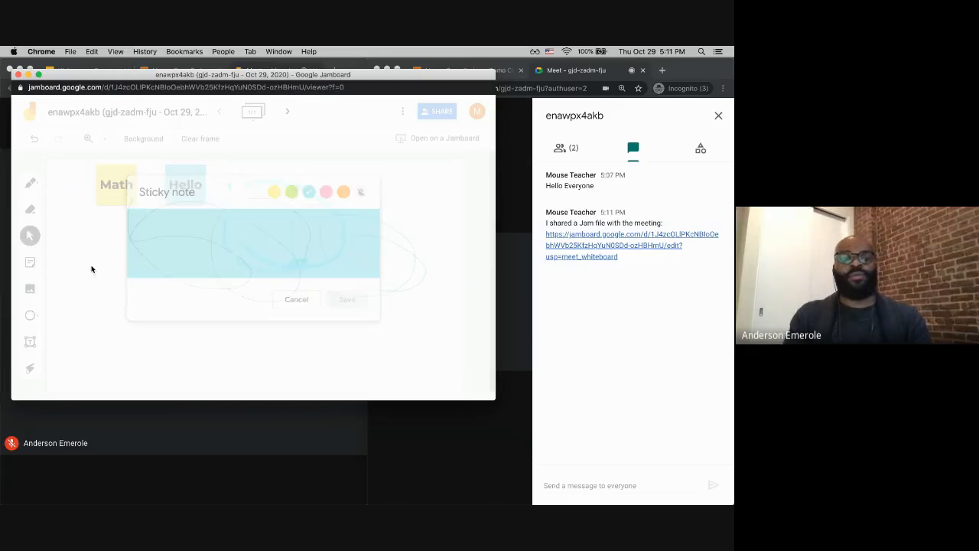
left_click(30, 315)
left_click(34, 318)
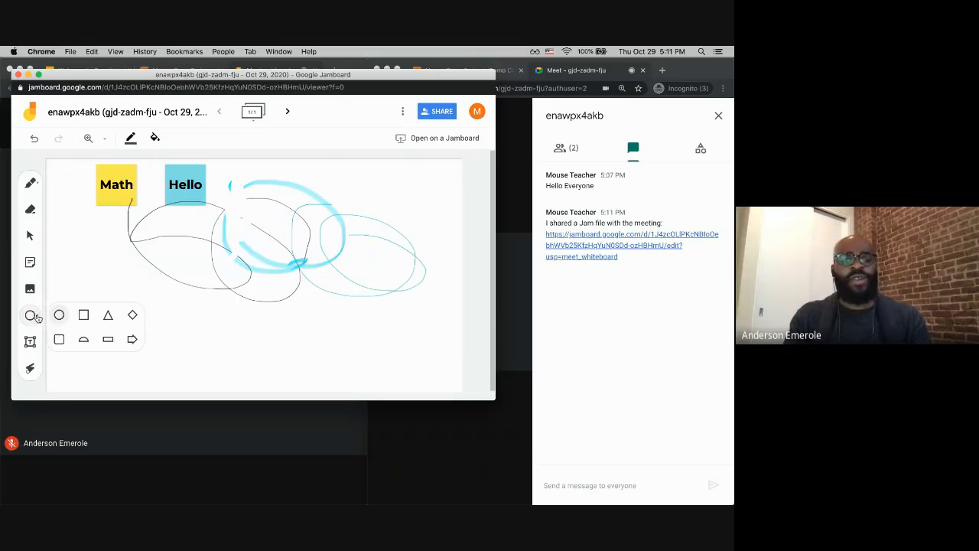
left_click(108, 316)
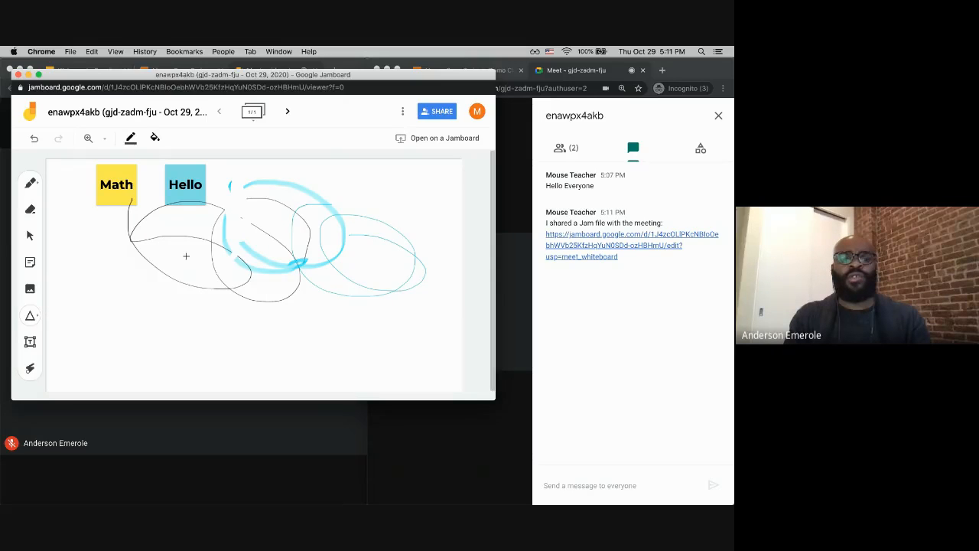
left_click_drag(185, 252, 292, 365)
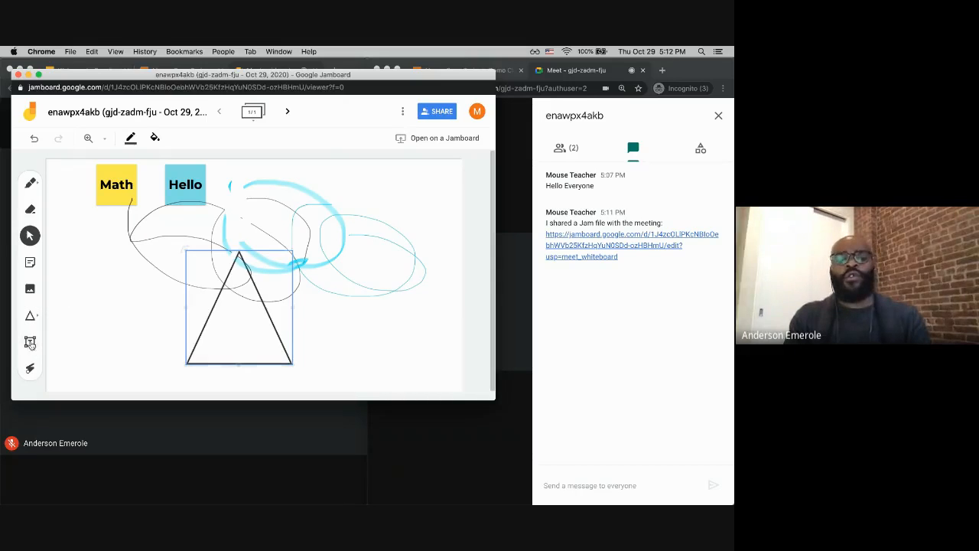
Step: Add a text box reading "Hello Class" above the blue loops
left_click(30, 341)
left_click_drag(281, 212, 334, 220)
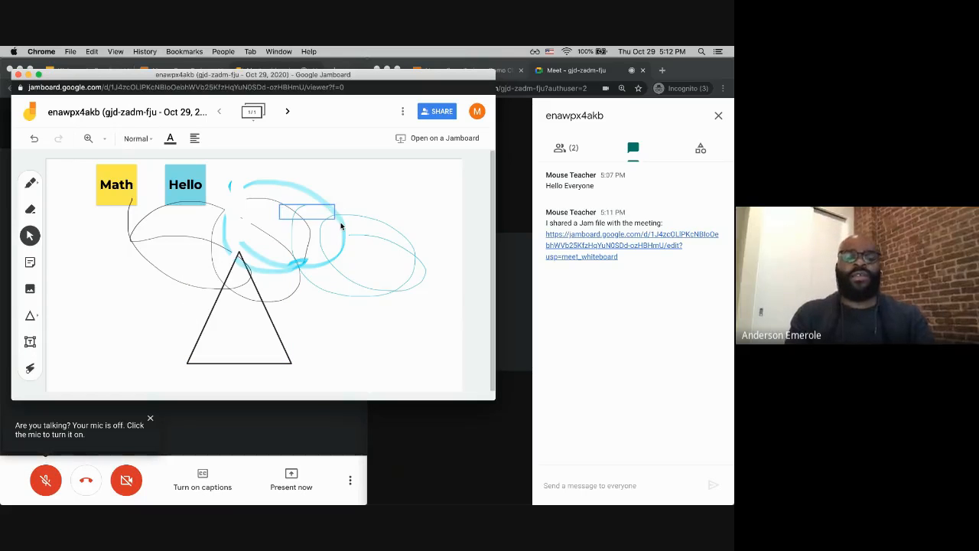
type("Hello Class")
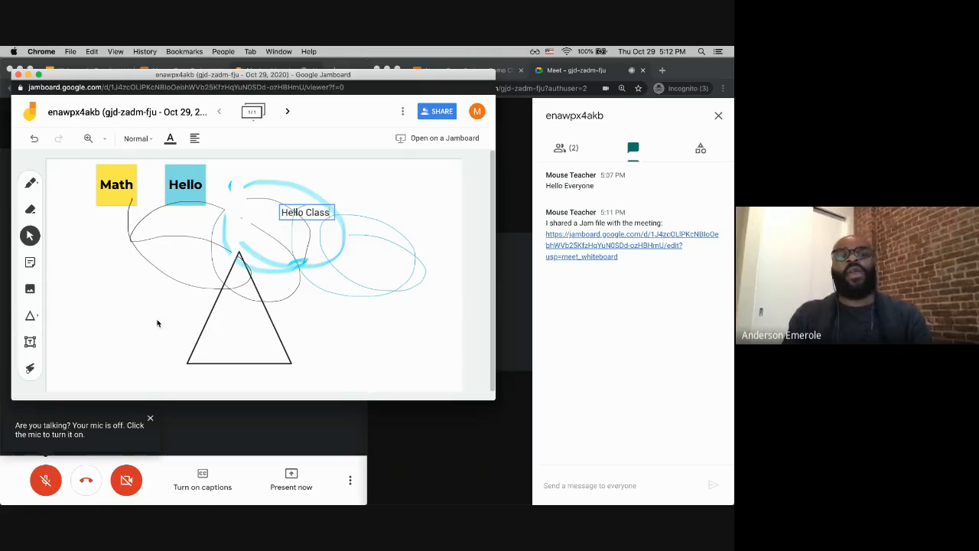
Step: Point across the drawings with the laser pointer
left_click(30, 369)
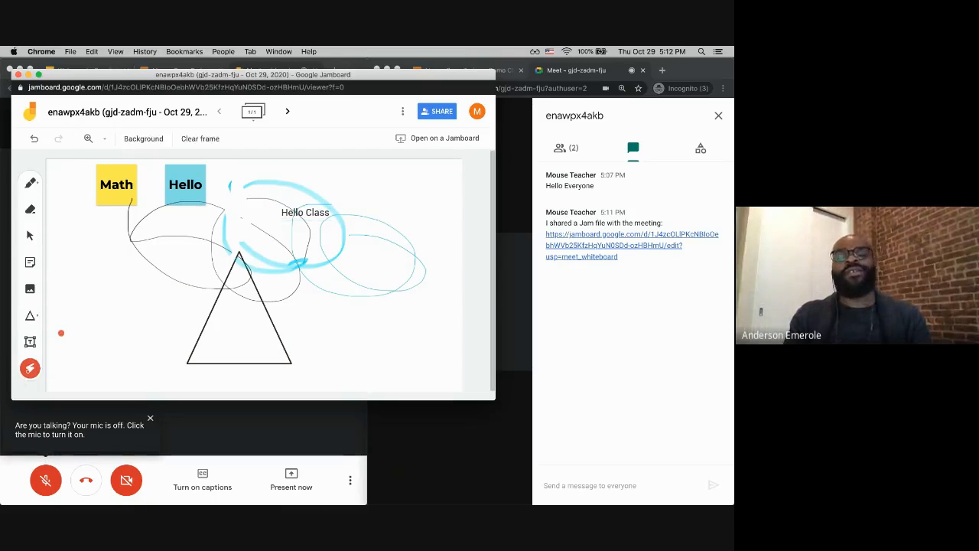
mouse_move(160, 229)
left_mouse_down()
mouse_move(236, 208)
mouse_move(225, 202)
mouse_move(301, 225)
mouse_move(162, 202)
mouse_move(337, 208)
mouse_move(199, 264)
mouse_move(311, 321)
mouse_move(249, 255)
left_mouse_up()
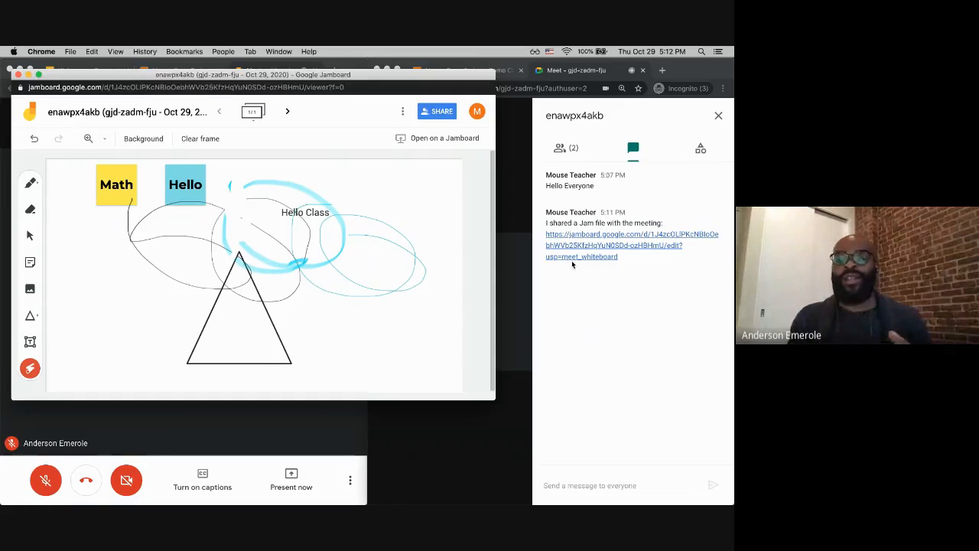
Step: Move the Jam window aside and close it
left_click_drag(390, 76, 622, 258)
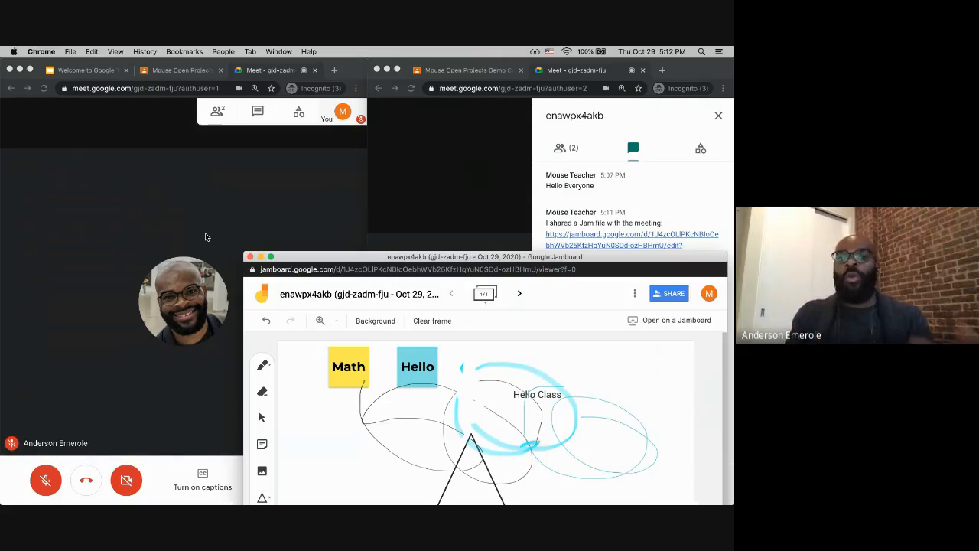
left_click_drag(326, 260, 236, 163)
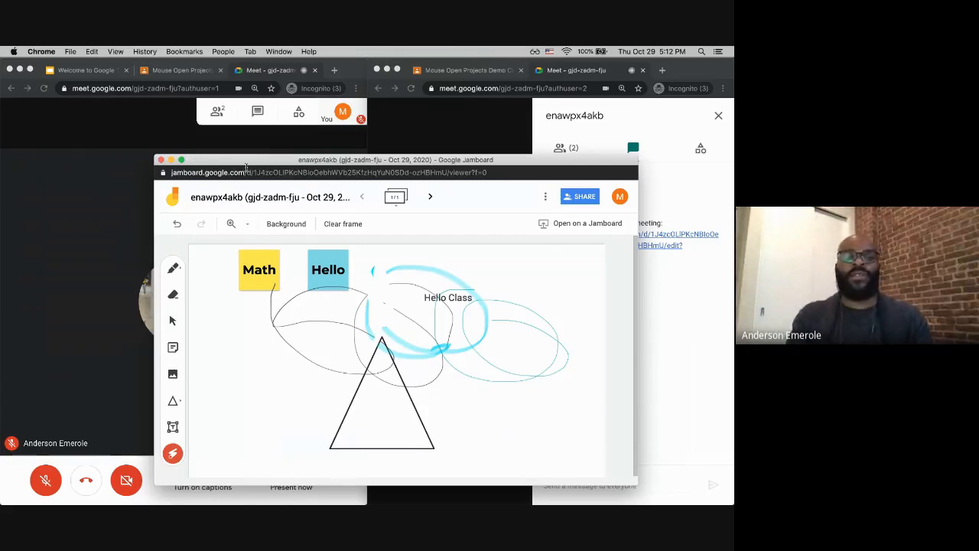
left_click_drag(219, 164, 205, 146)
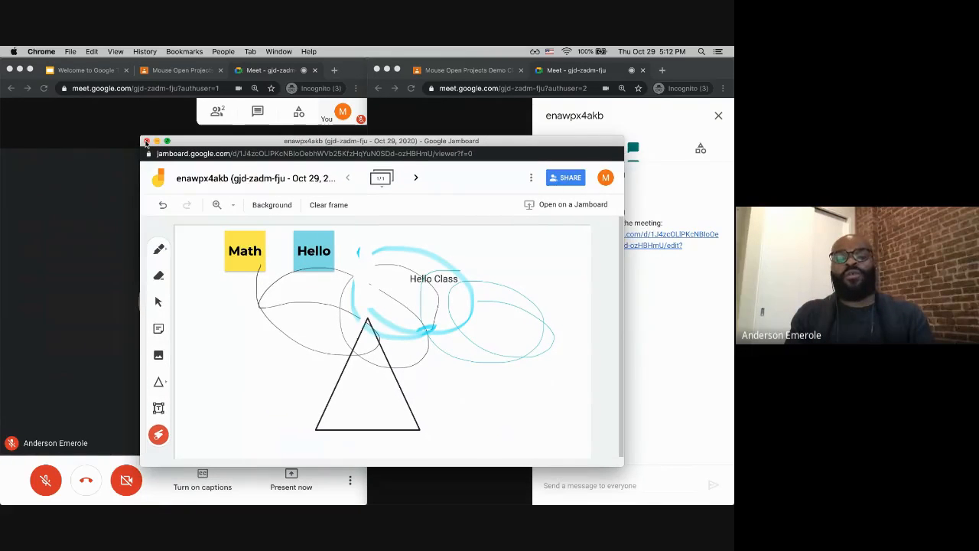
left_click(146, 141)
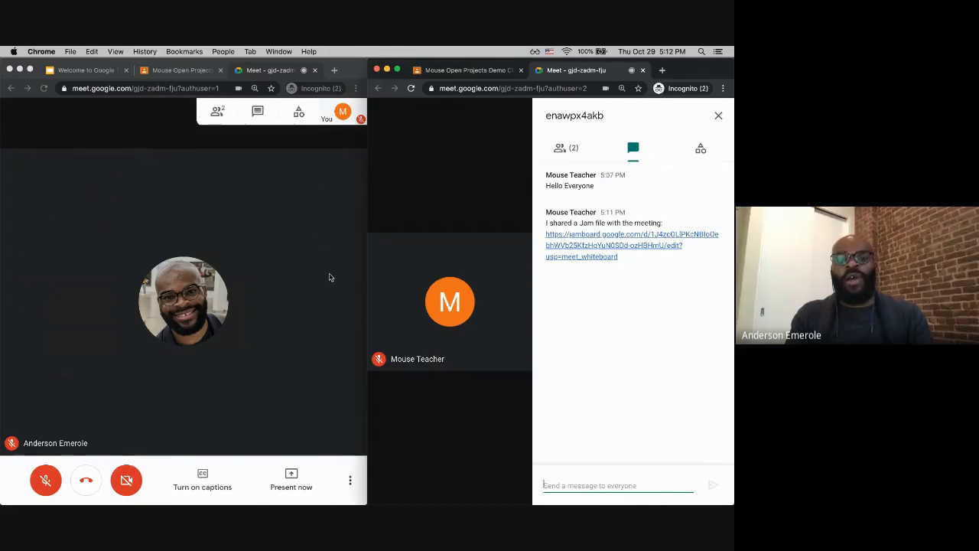
Step: Open and close the chat in the teacher's meeting window
left_click(351, 482)
left_click(349, 483)
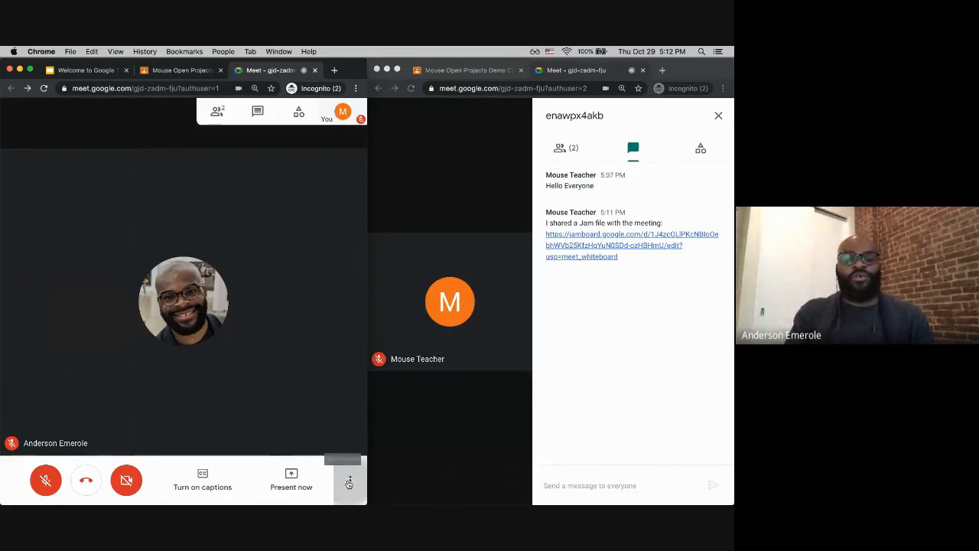
left_click(261, 113)
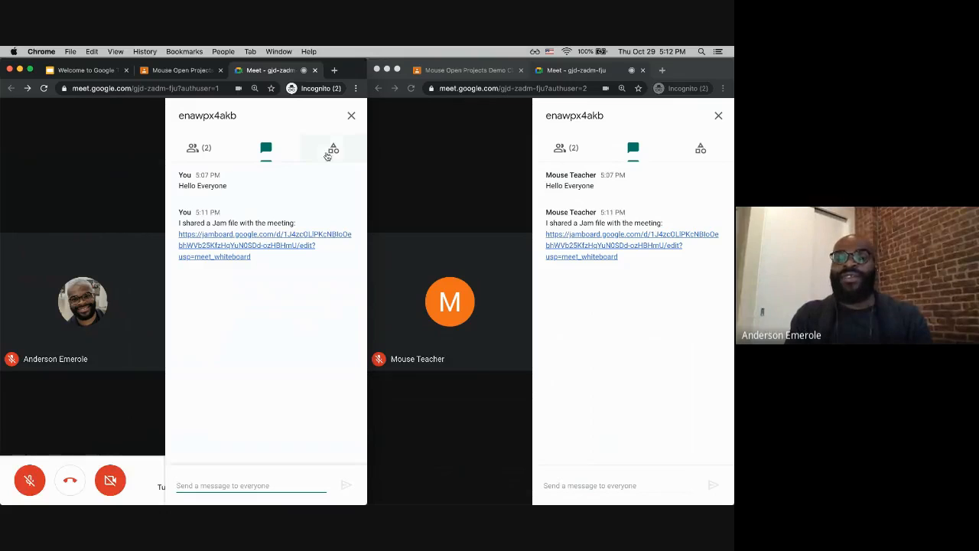
left_click(351, 115)
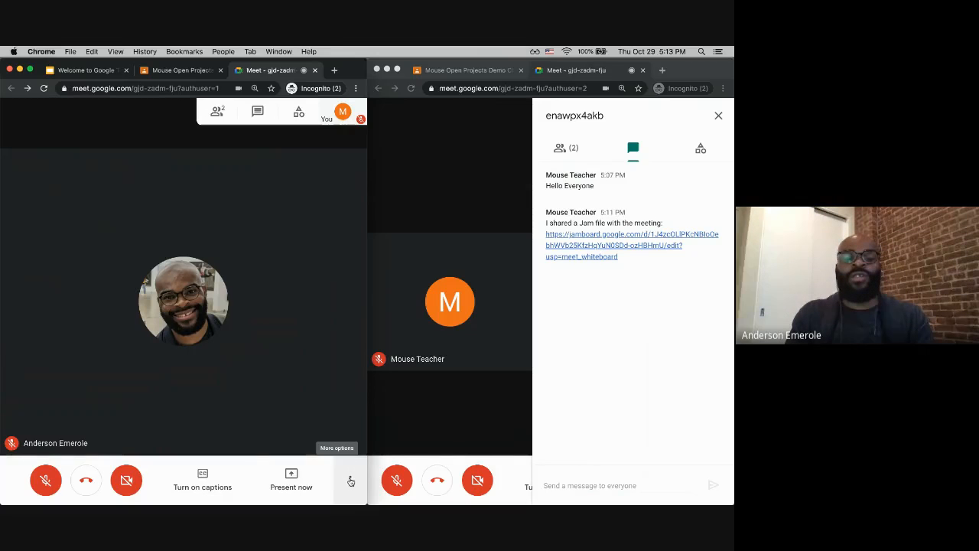
Step: Maximize the teacher's meeting window and open the meeting details' Attachments list
double_click(350, 71)
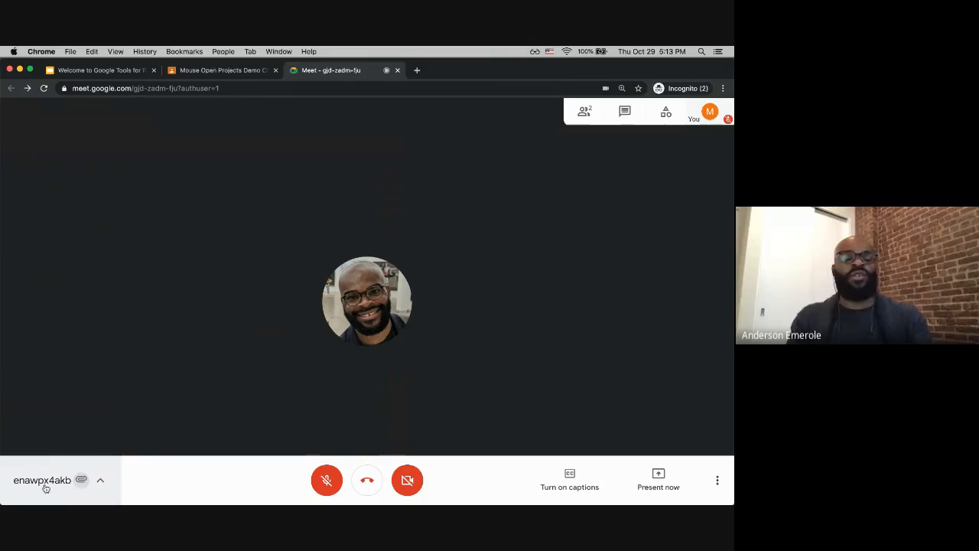
left_click(87, 482)
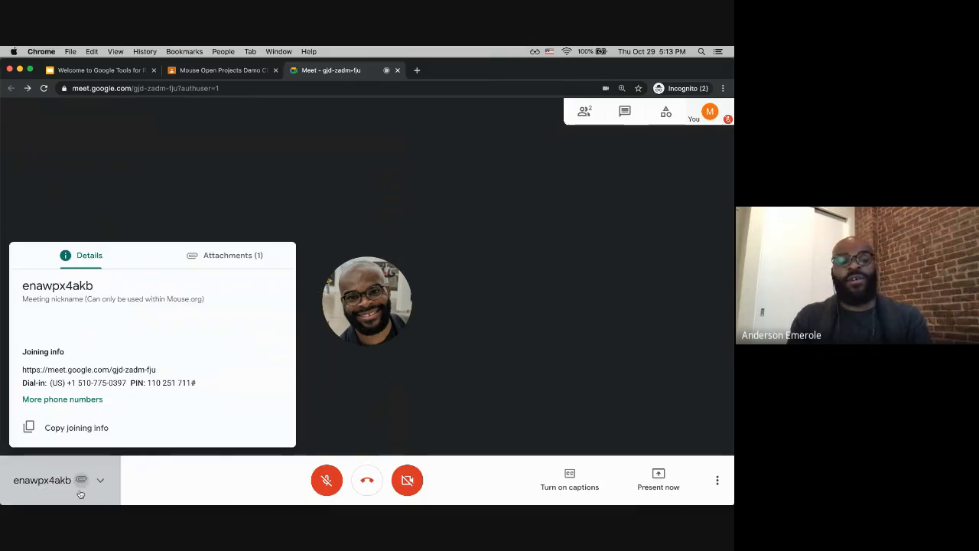
left_click(227, 256)
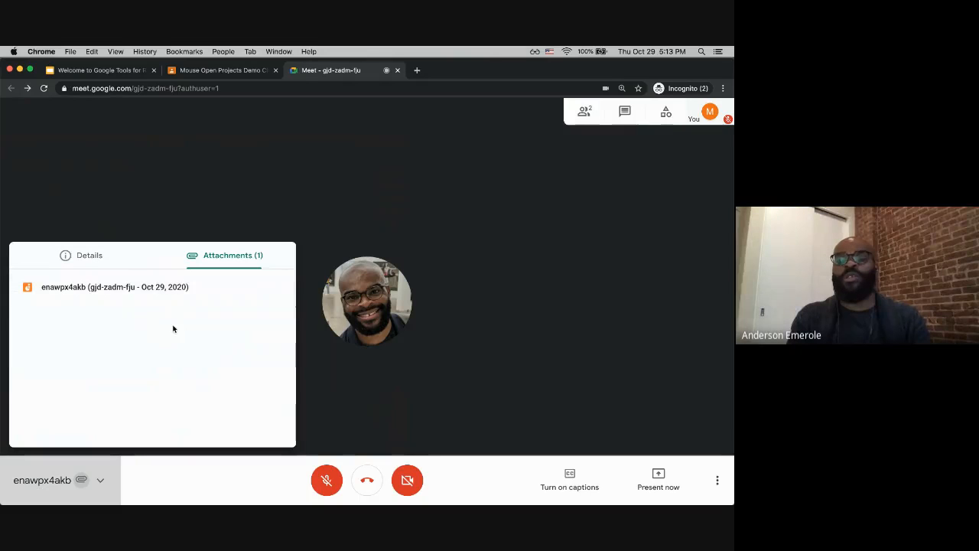
Step: Close the meeting details and open the chat panel in the teacher's meeting window
left_click(610, 163)
left_click(625, 113)
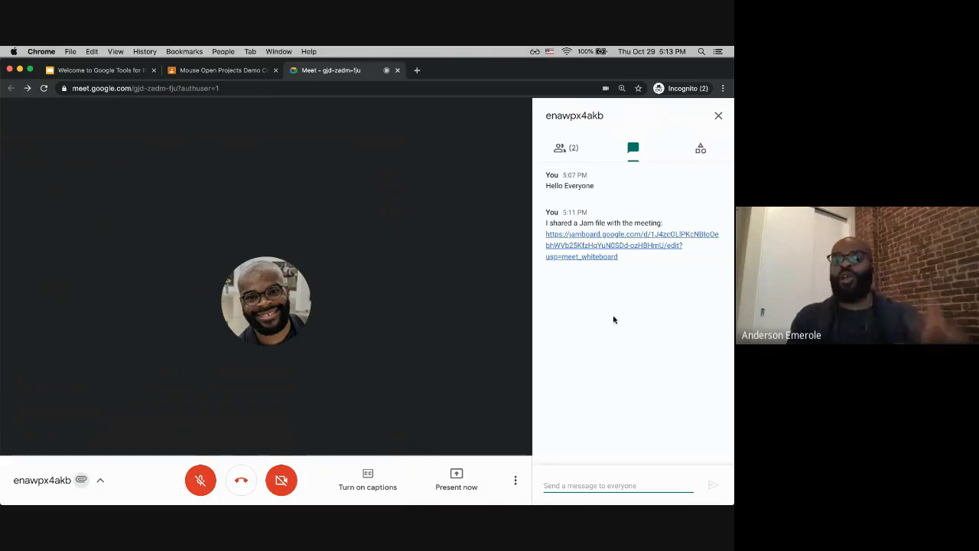
Step: Open the Jam file from the meeting details' Attachments list in a new tab
left_click(92, 485)
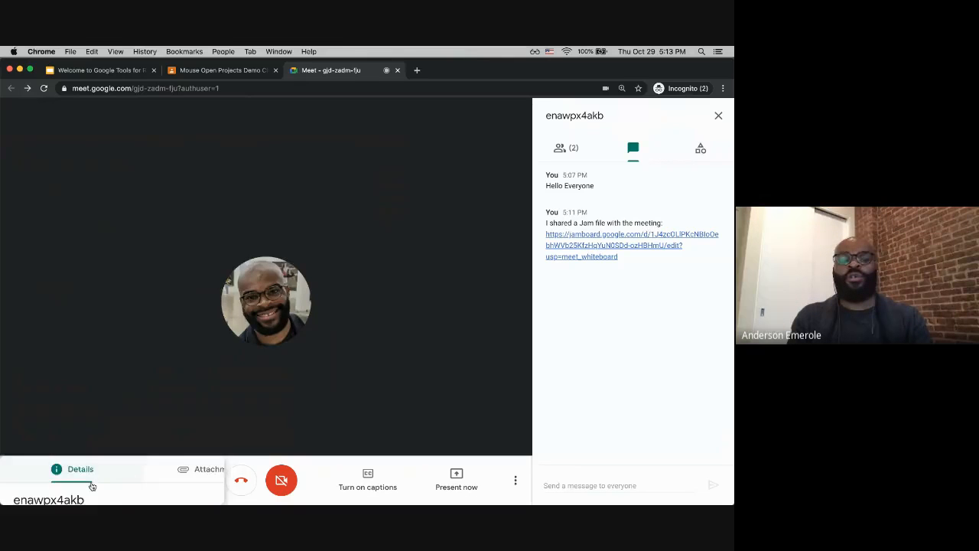
left_click(222, 261)
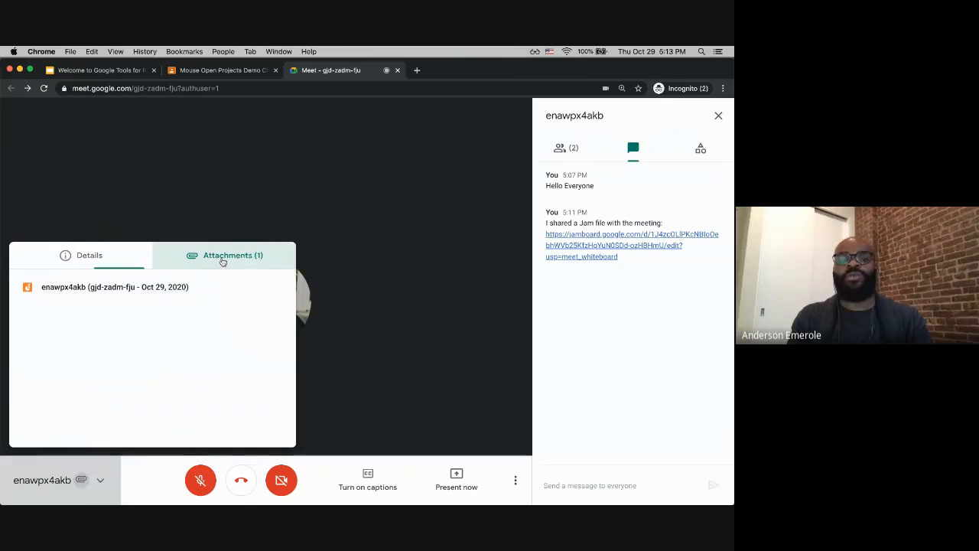
left_click(148, 292)
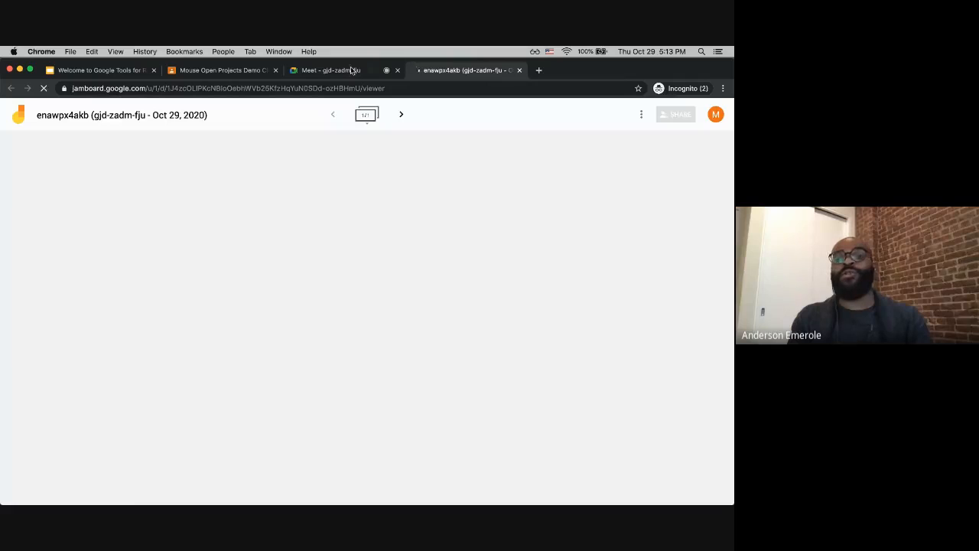
left_click(352, 70)
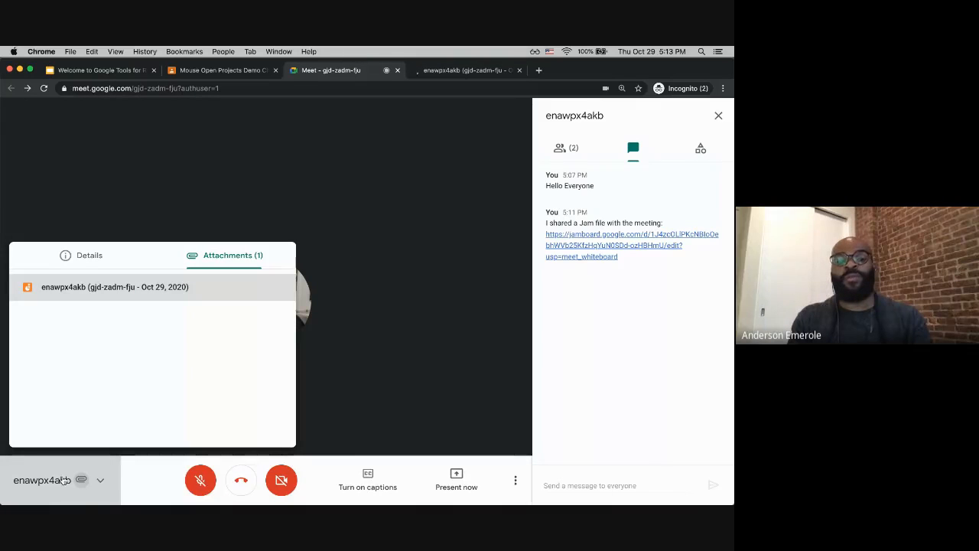
mouse_move(65, 503)
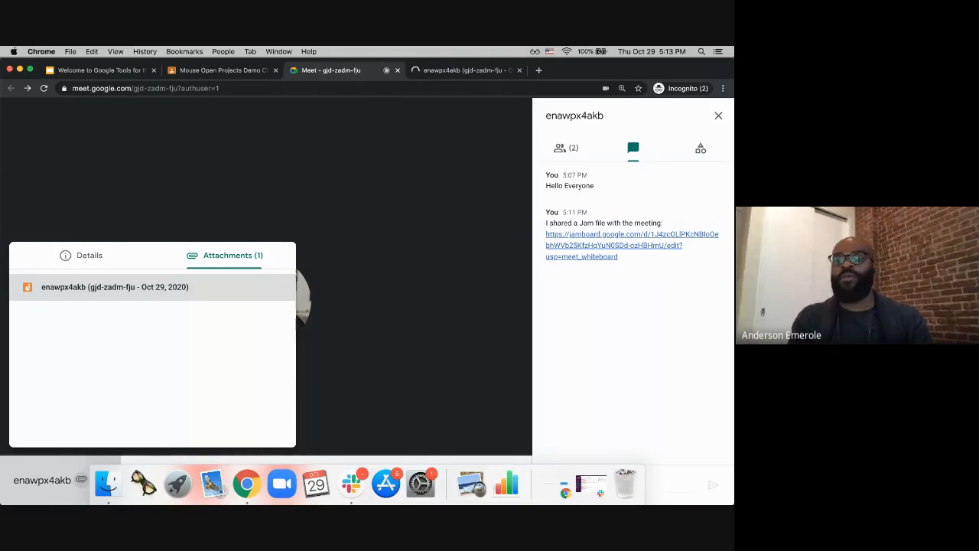
key("Escape")
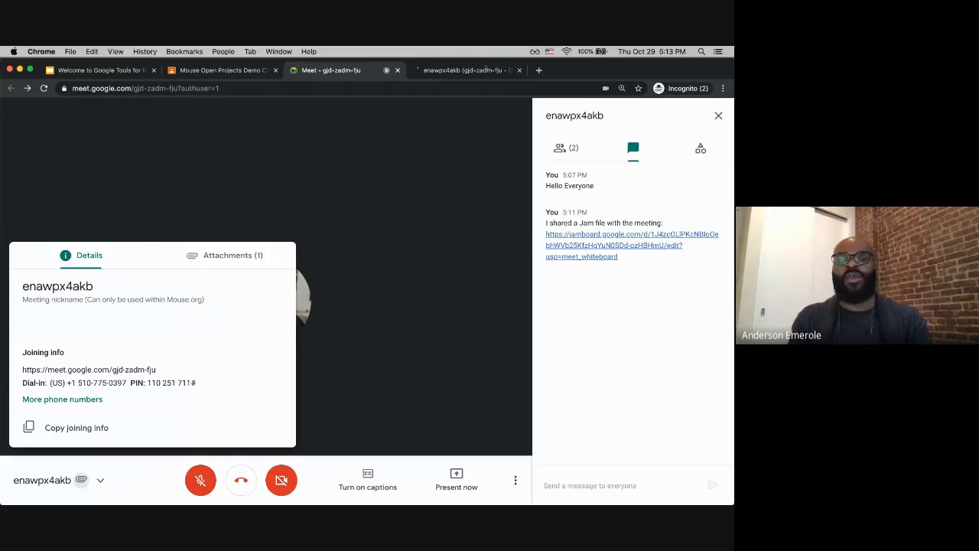
Step: View the opened Jam attachment, close its tab, and hide the meeting details
left_click(486, 69)
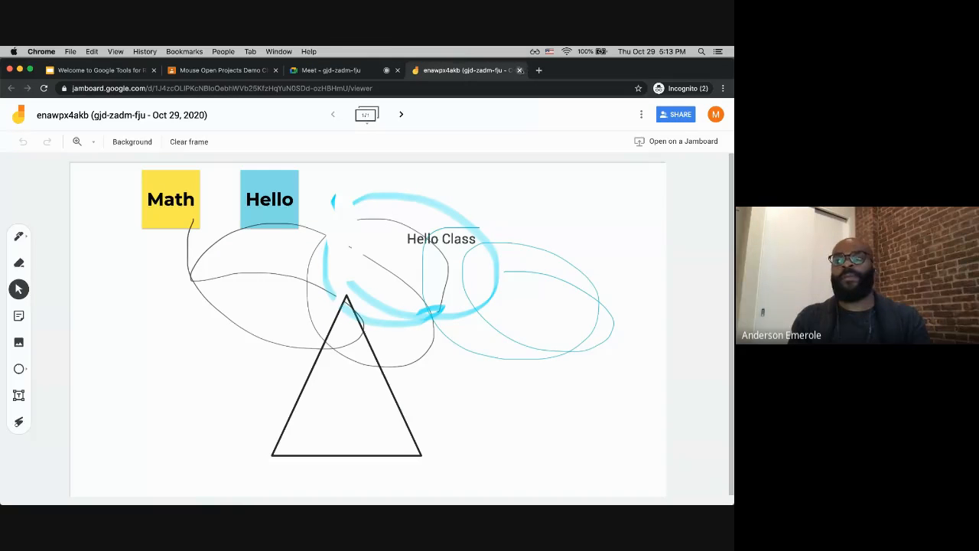
left_click(520, 70)
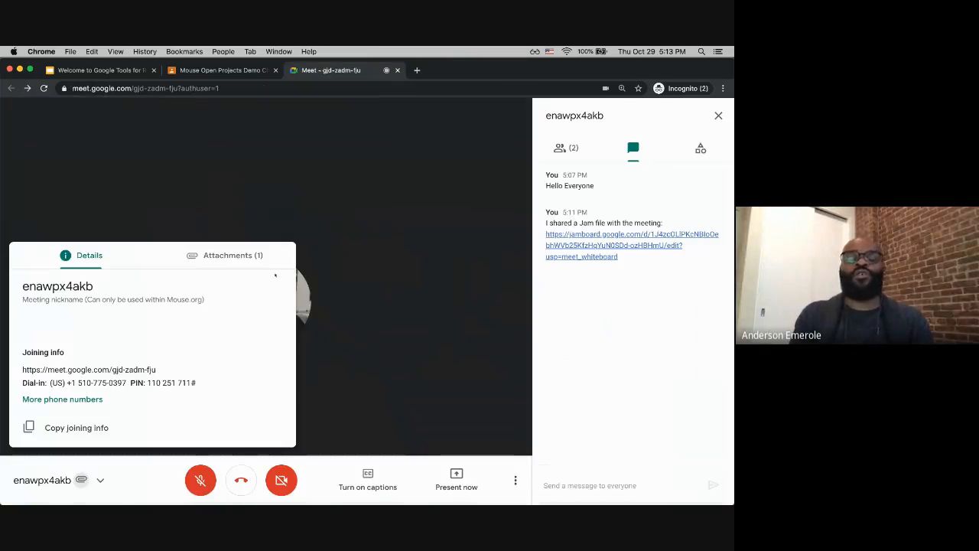
left_click(98, 476)
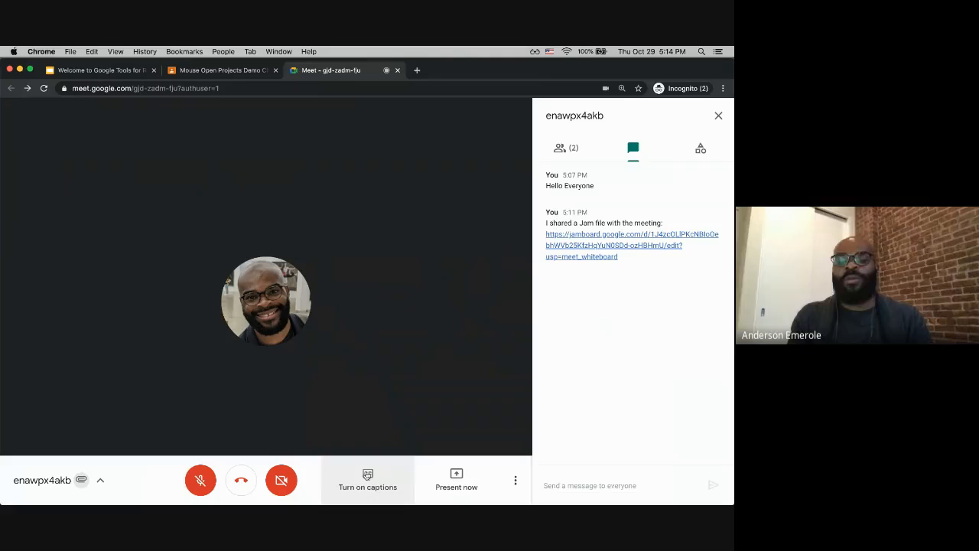
Step: Turn on captions and unmute the teacher's microphone
left_click(374, 487)
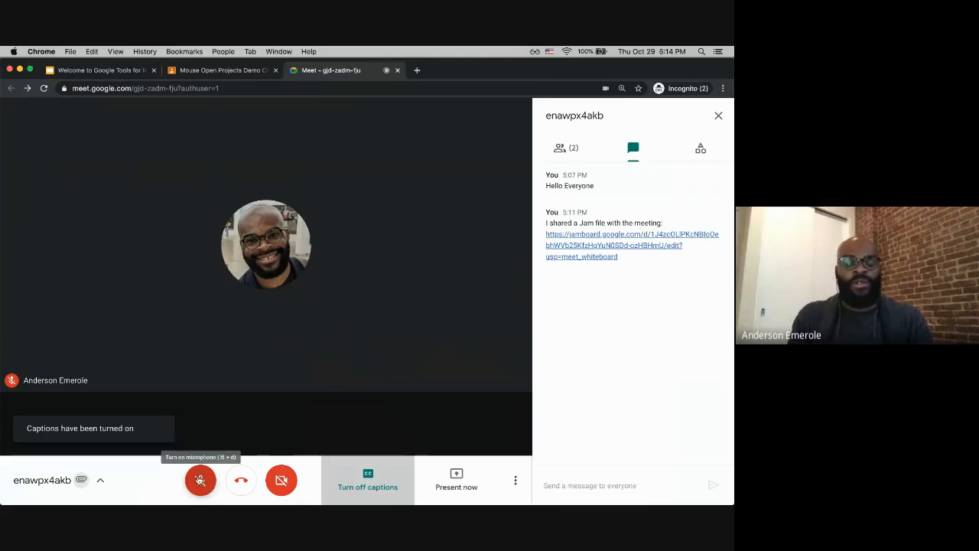
left_click(199, 480)
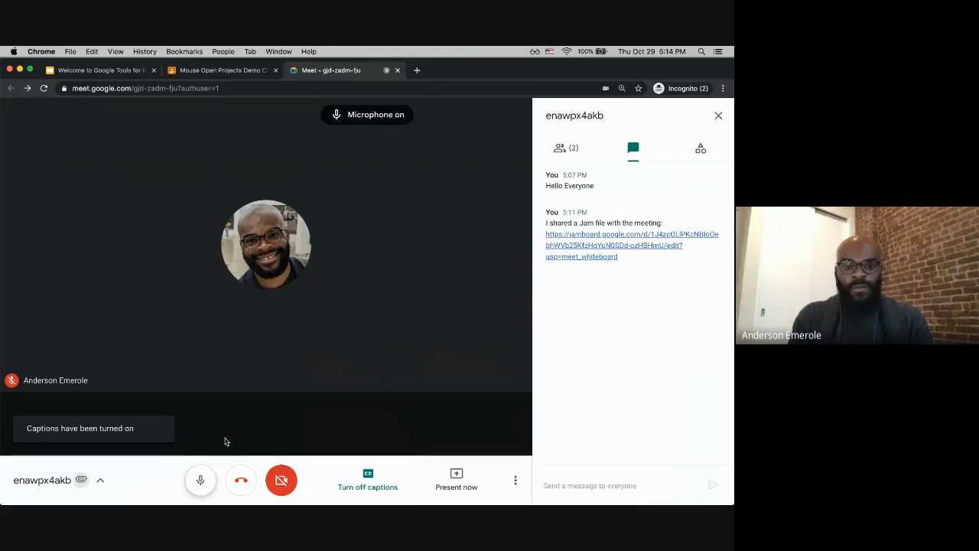
left_click(199, 484)
left_click(199, 482)
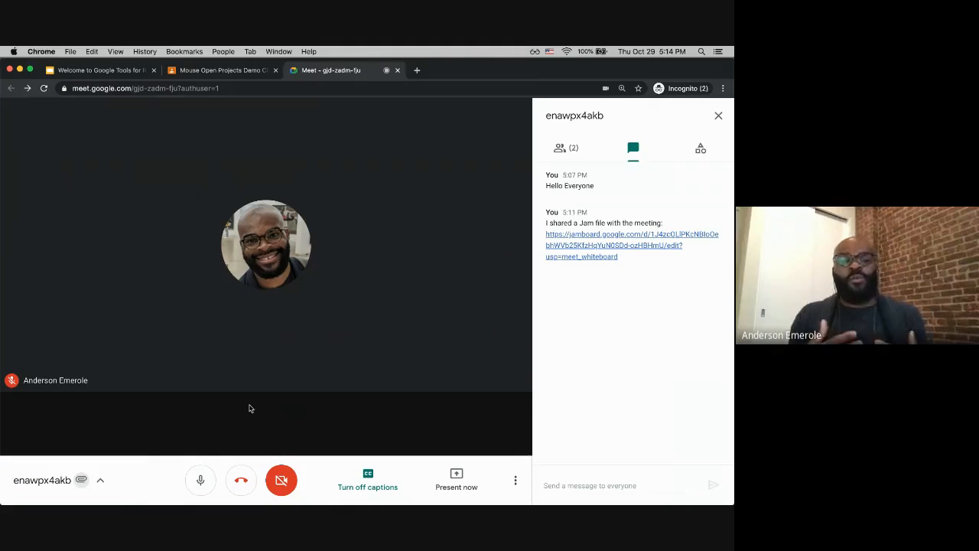
key("ctrl+alt+Left")
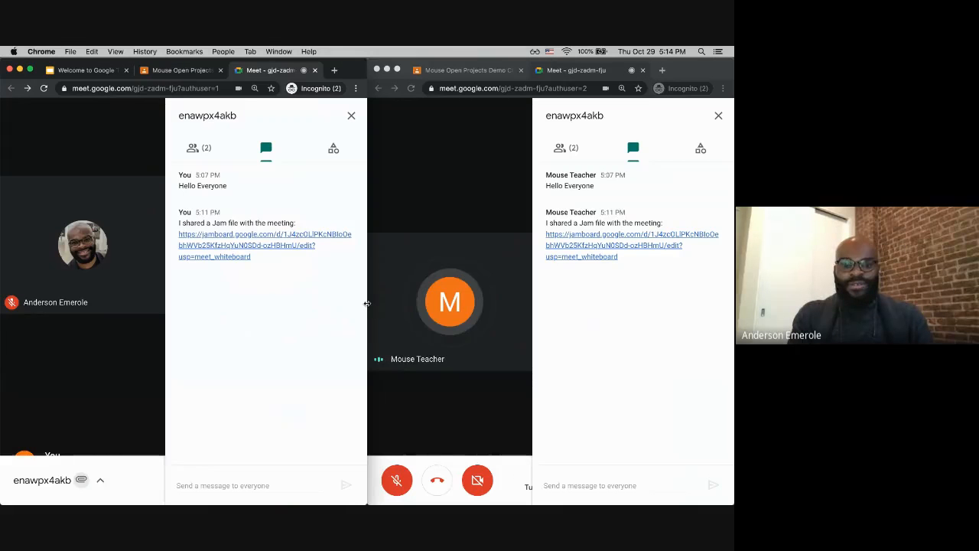
double_click(355, 73)
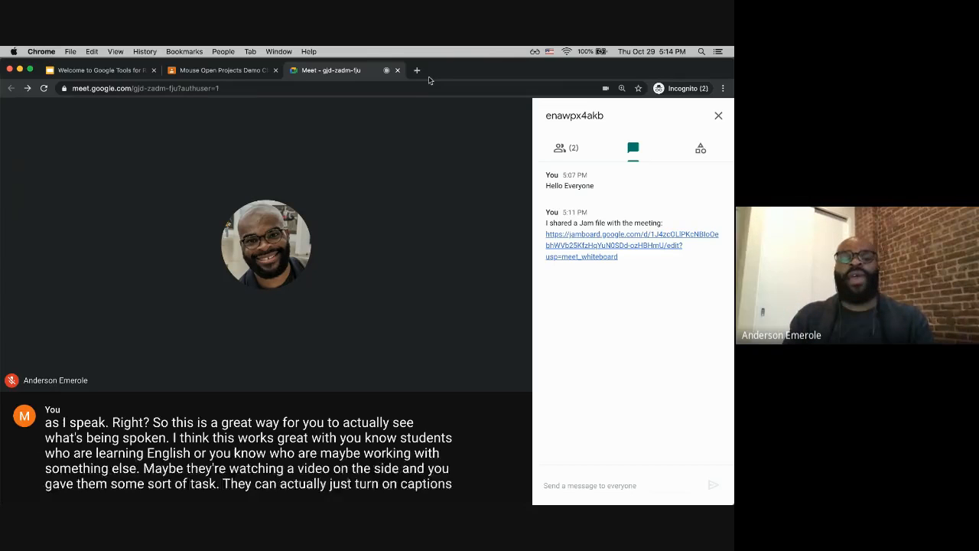
mouse_move(278, 300)
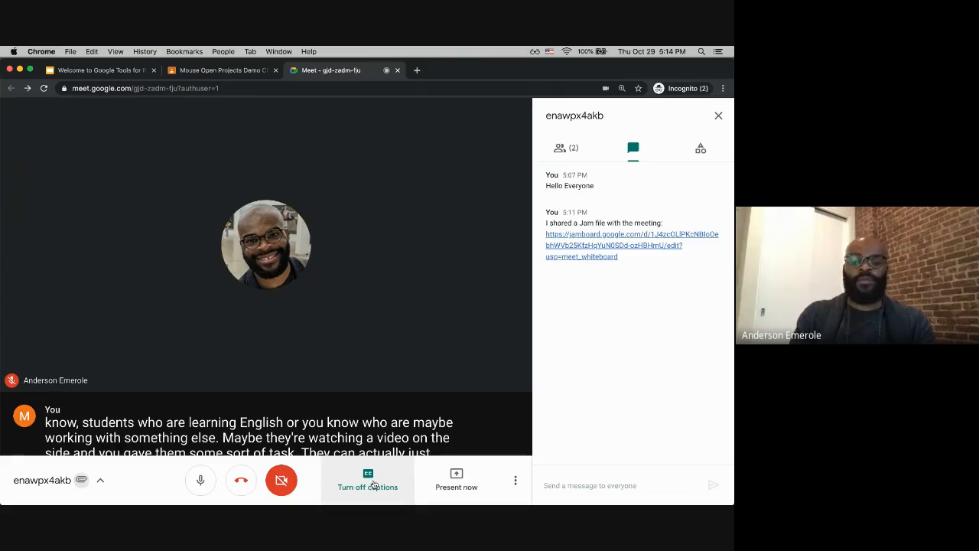
Step: Mute the teacher's microphone and turn off captions
left_click(199, 482)
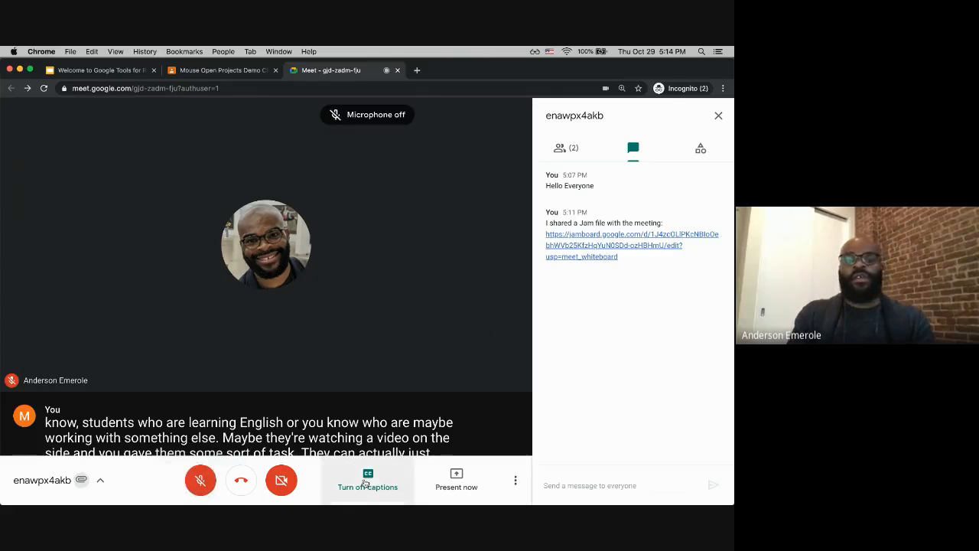
left_click(367, 479)
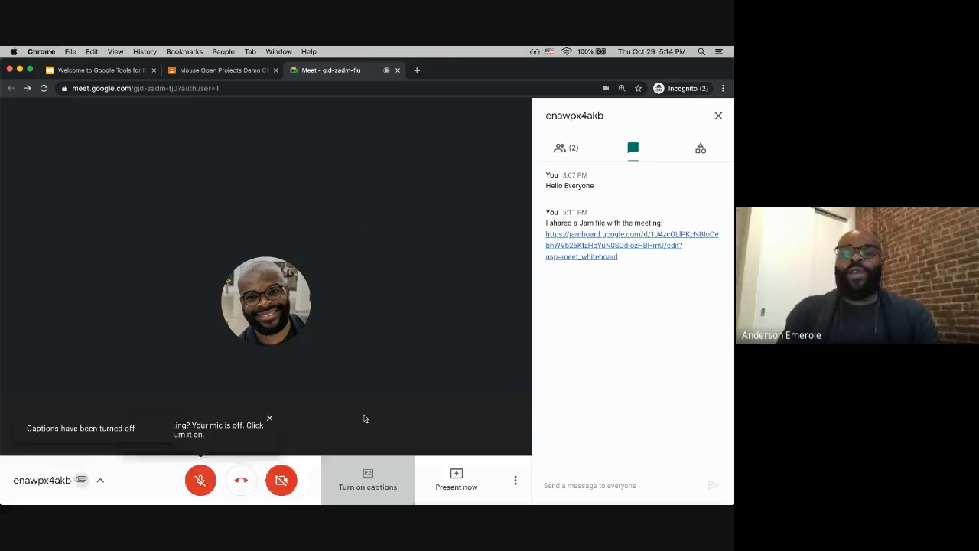
Step: Open the Q&A activity in the teacher's meeting panel
left_click(701, 152)
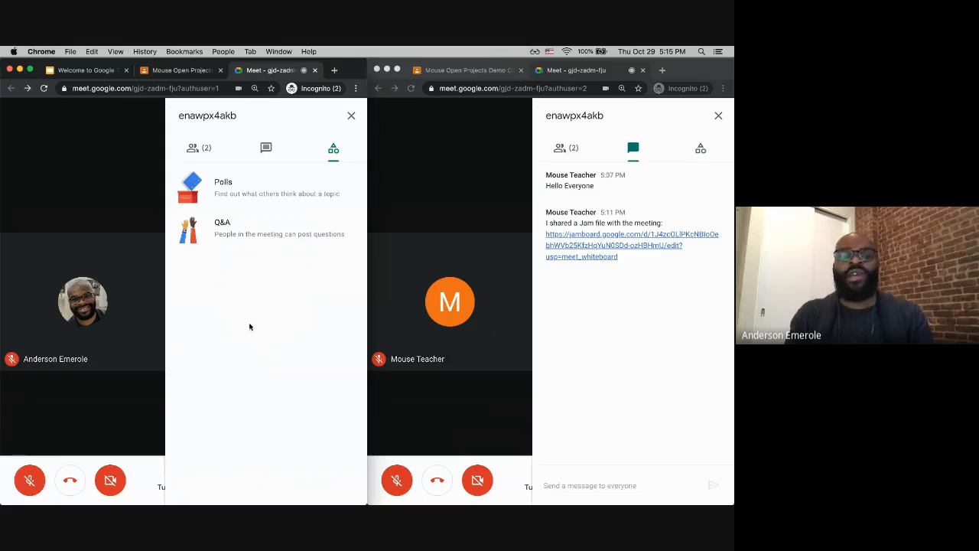
left_click(255, 227)
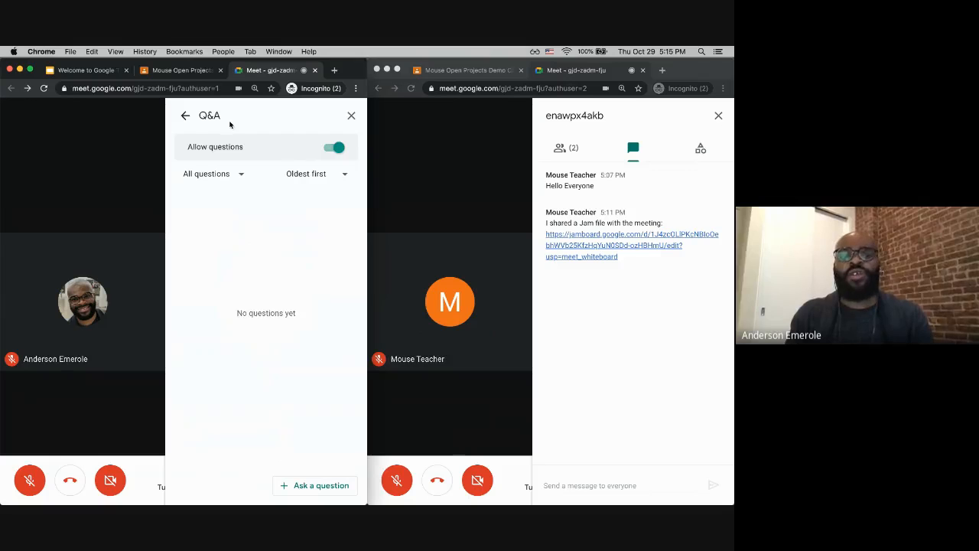
left_click(185, 115)
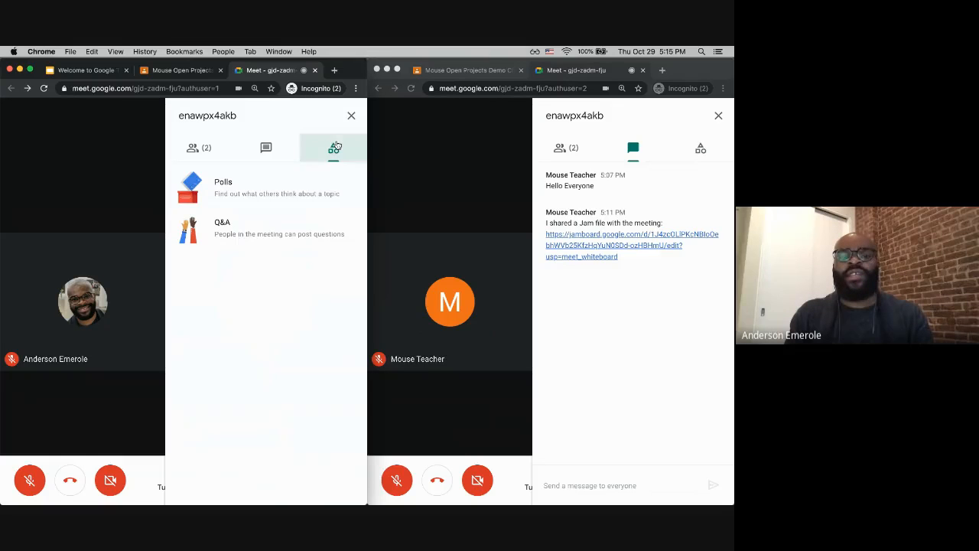
left_click(245, 232)
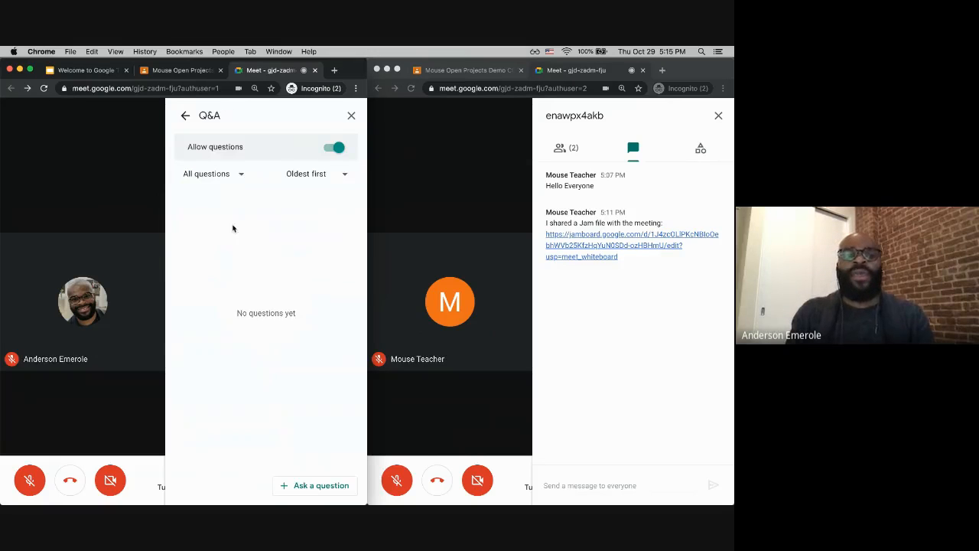
Step: Post the Q&A question 'Who was the first president of the USA'
left_click(310, 484)
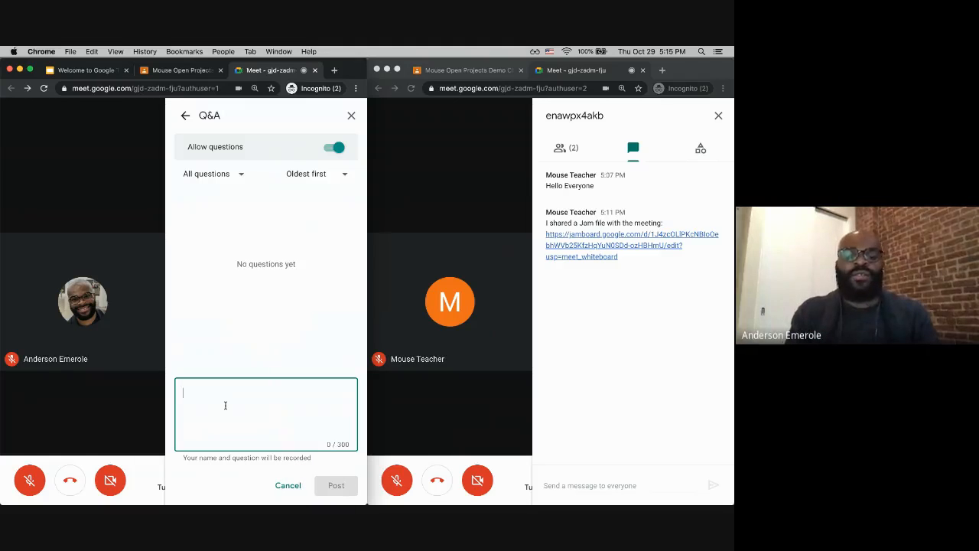
type("Who was teh first pres")
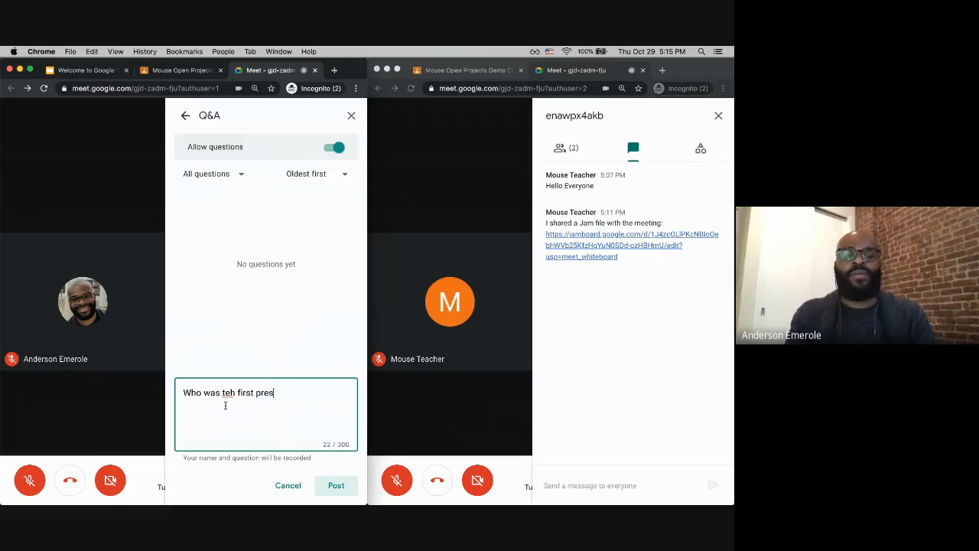
type("ident of the USA")
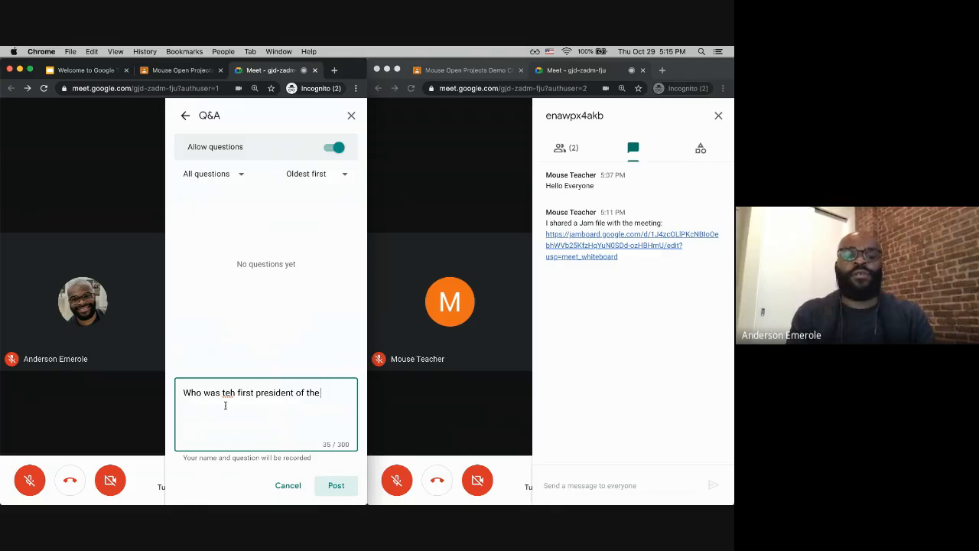
left_click(233, 392)
key("BackSpace")
key("BackSpace")
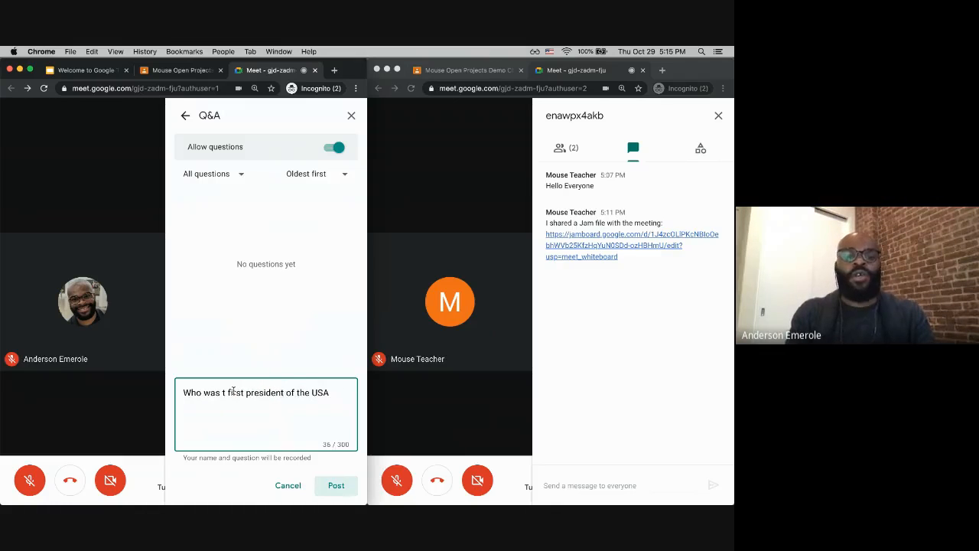
type("he")
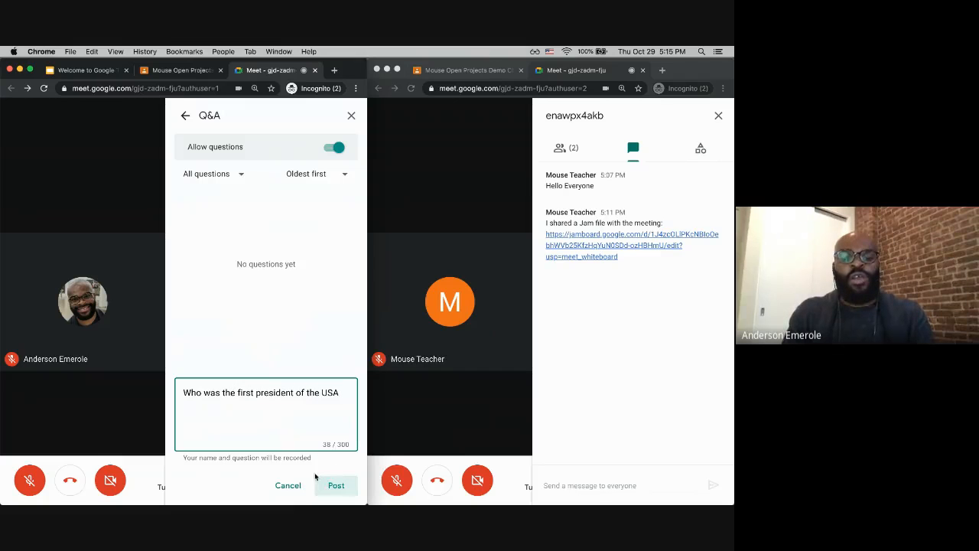
left_click(335, 485)
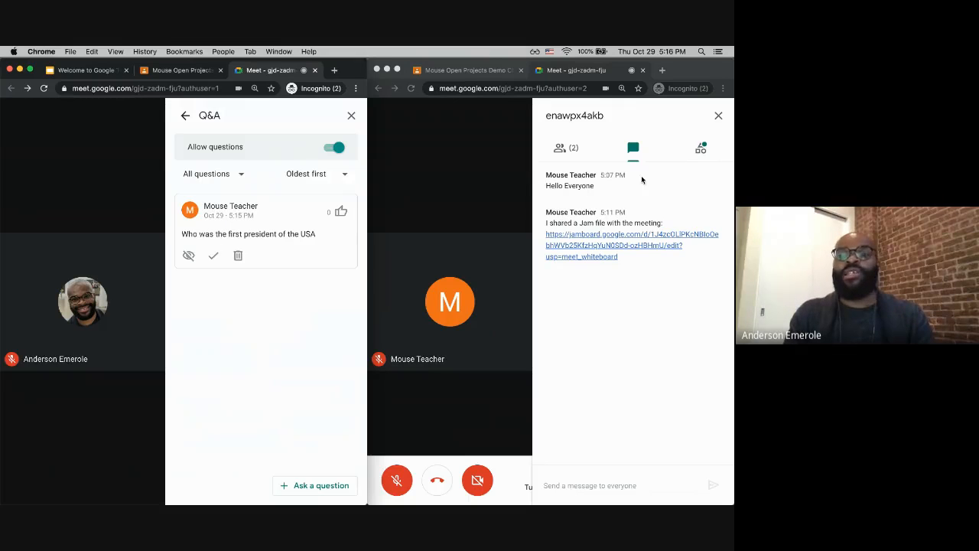
Step: Open the Q&A activity in the student's window to view the posted question, then return to activities
left_click(701, 148)
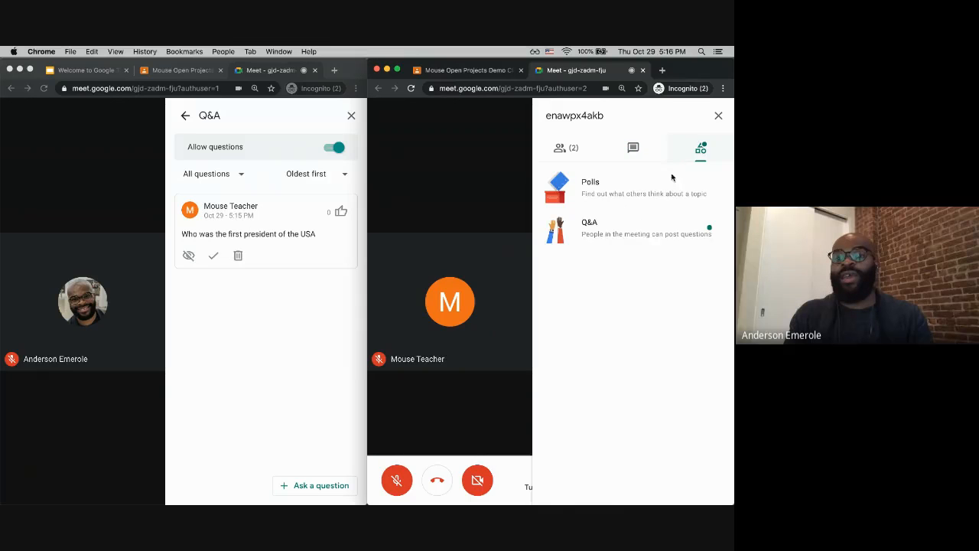
left_click(612, 237)
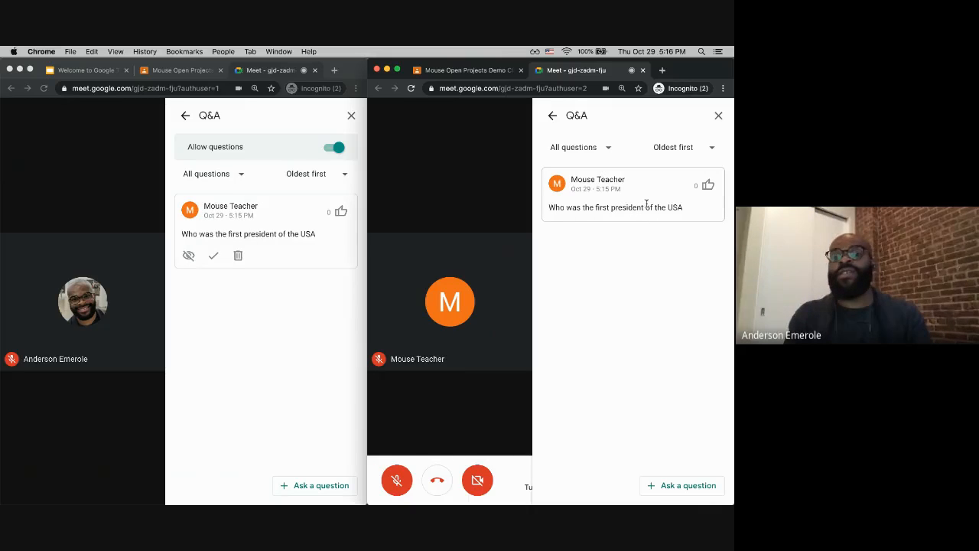
left_click(553, 115)
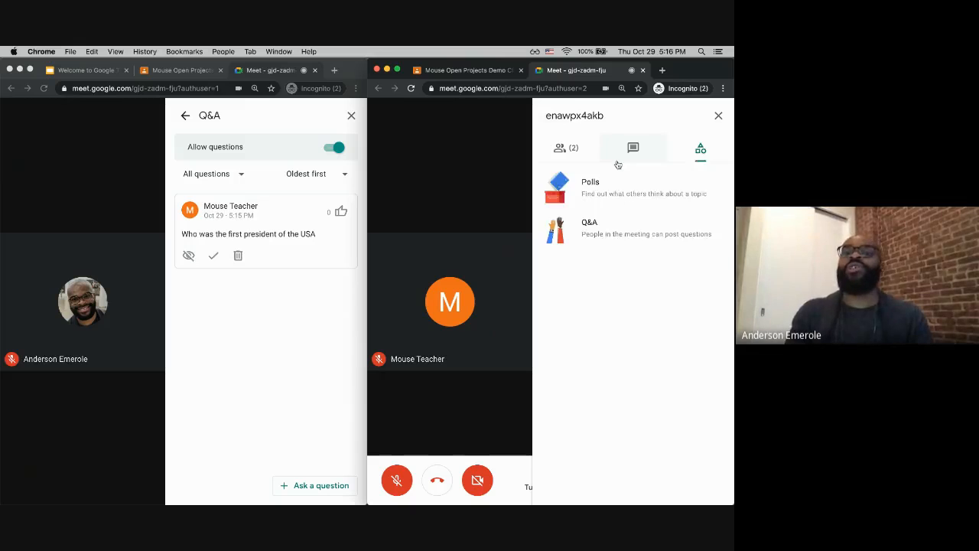
Step: Send the chat message 'George Washington' from the student's window
left_click(633, 155)
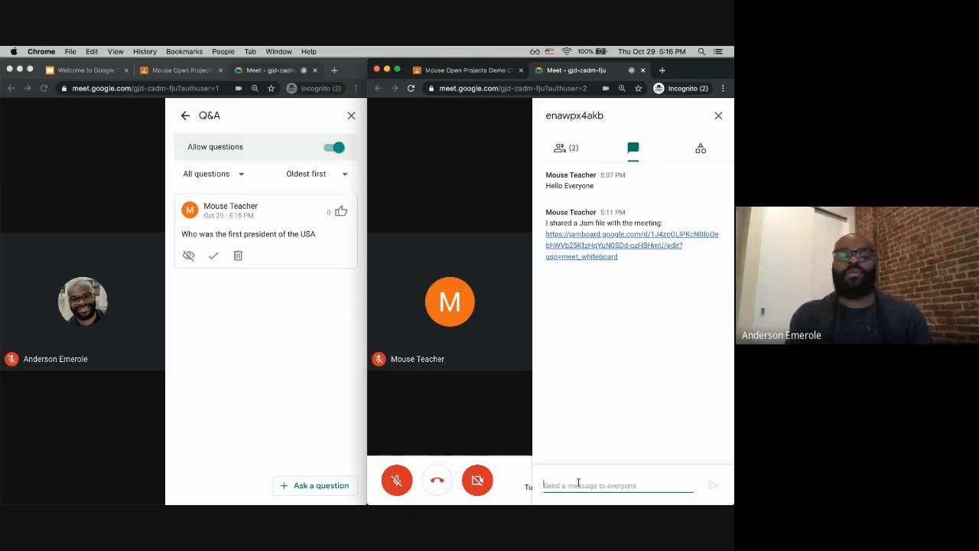
type("G")
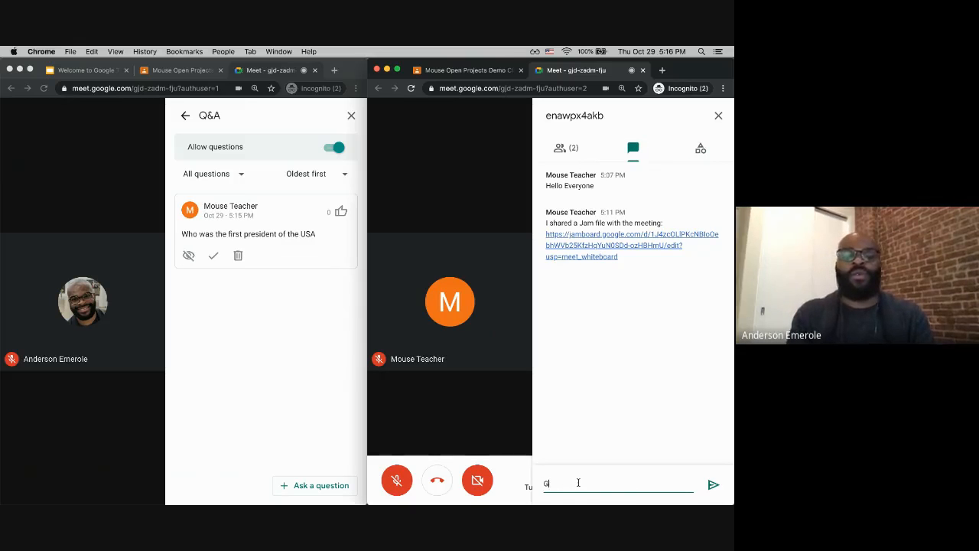
type("ear")
type("orge ")
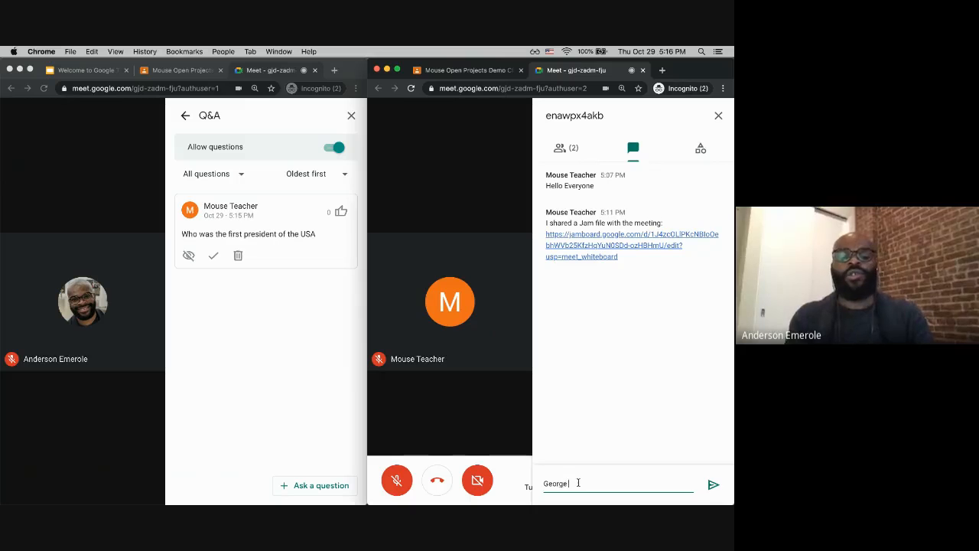
type("Washington")
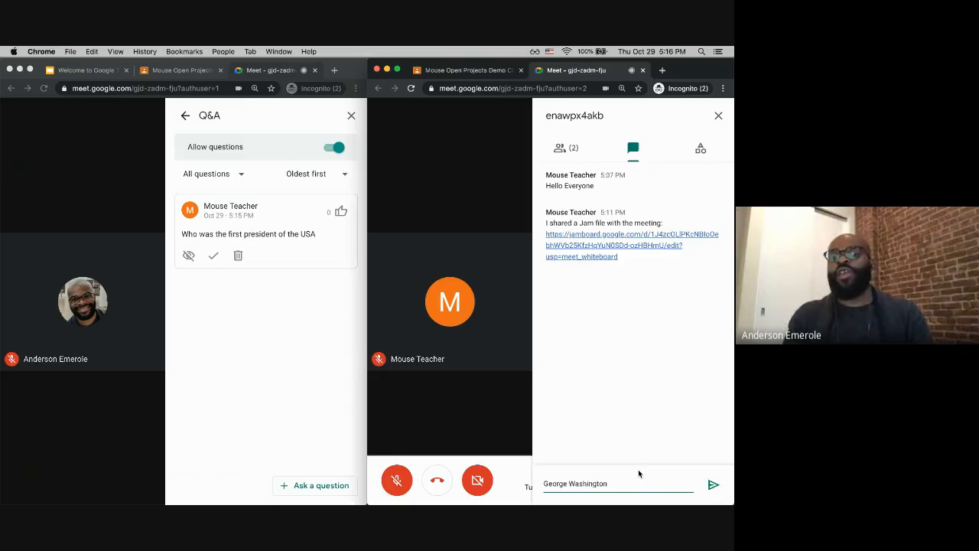
key("Return")
Step: Open the Q&A activity in the student's window and upvote the teacher's question
left_click(700, 149)
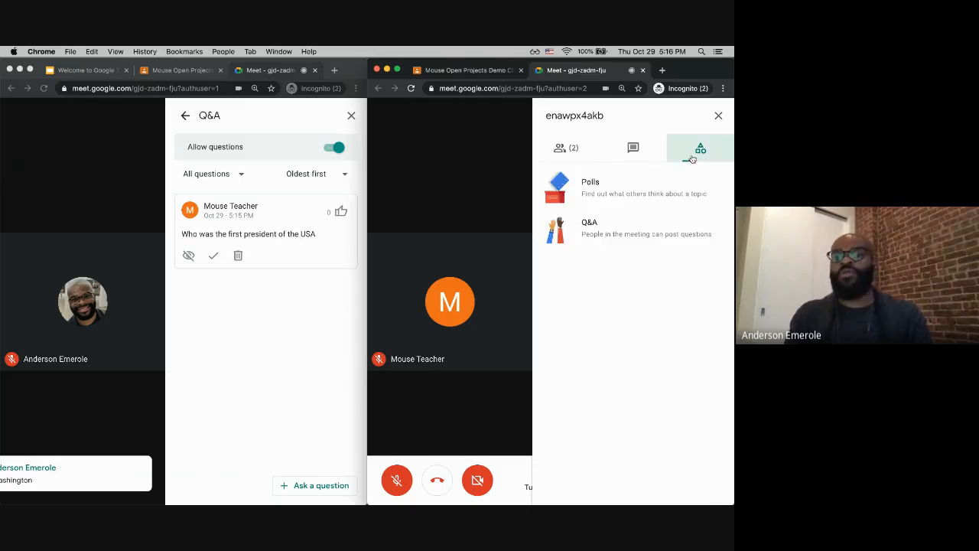
left_click(595, 233)
left_click(706, 188)
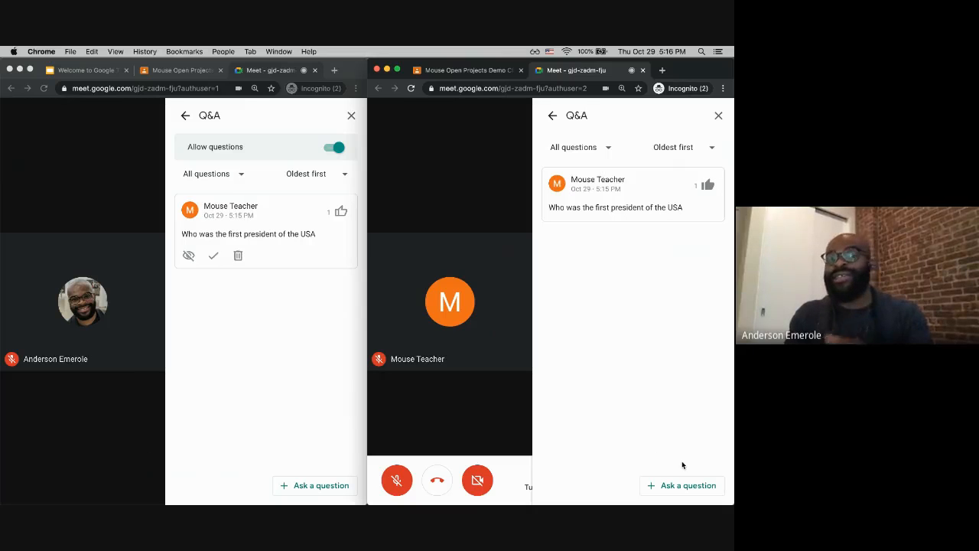
Step: Post the Q&A question 'How was your day?' from the student's window
left_click(680, 485)
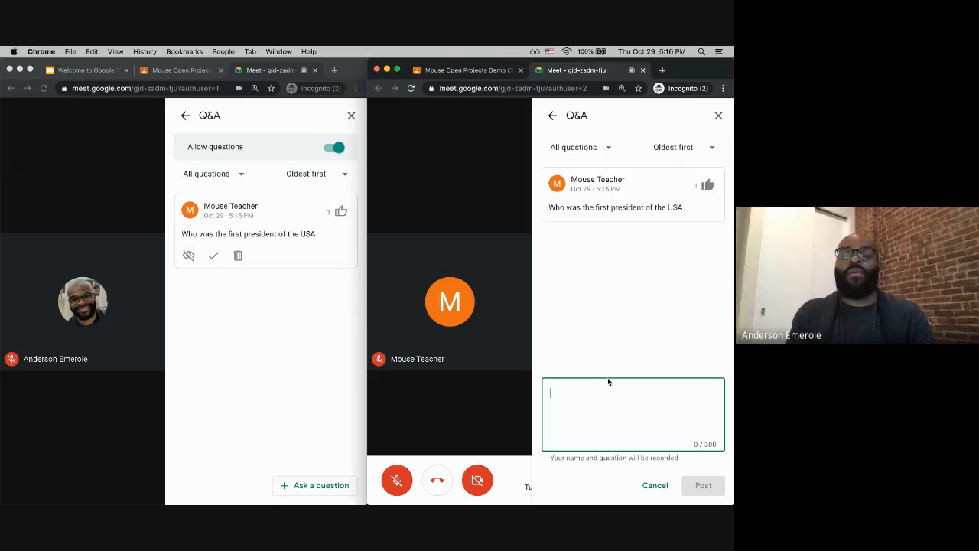
type("How was your day?")
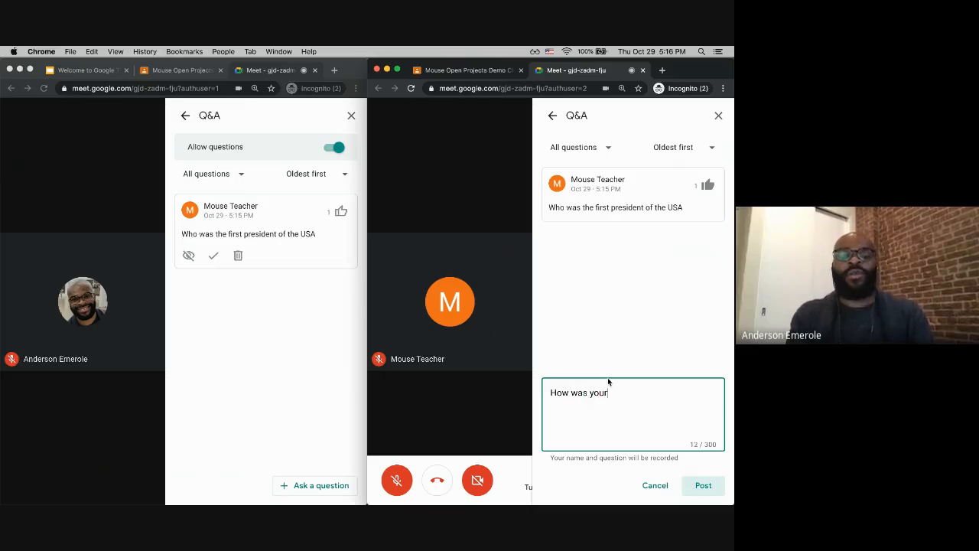
left_click(701, 486)
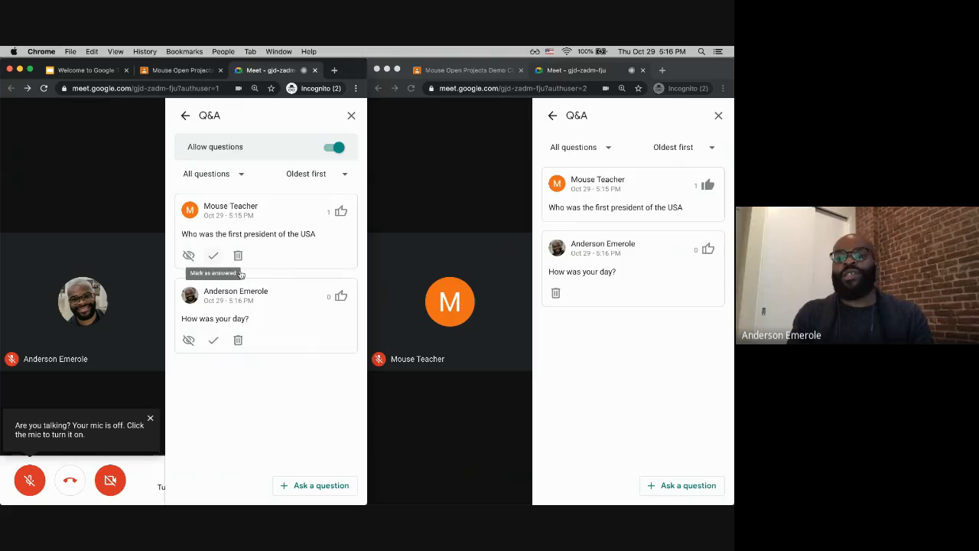
Step: Hide the teacher's first-president question in the teacher's Q&A panel, then unhide it
left_click(189, 257)
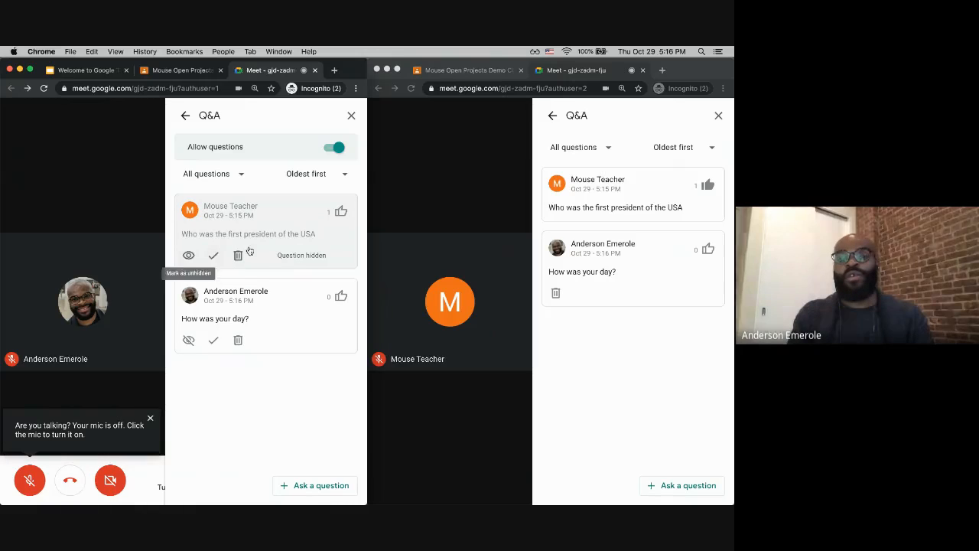
left_click(190, 257)
left_click(192, 258)
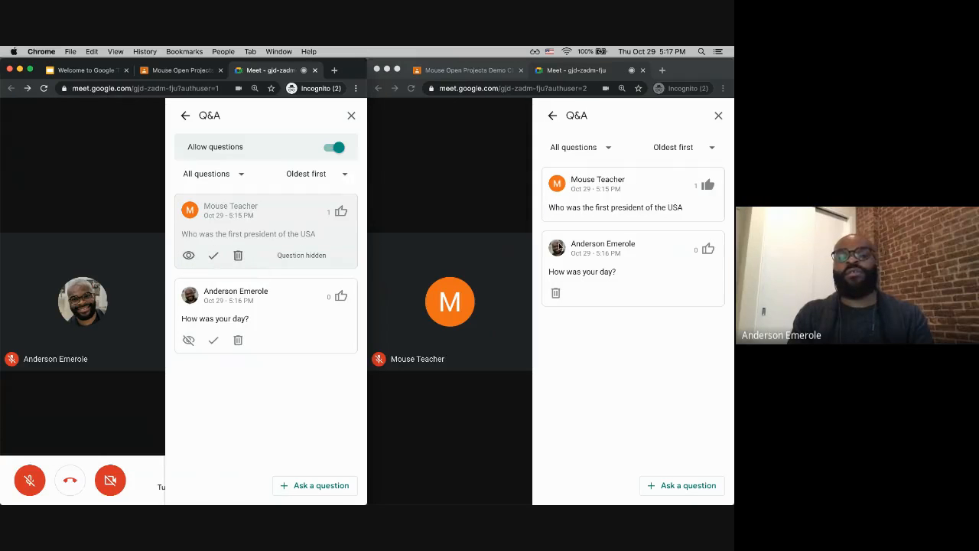
left_click(632, 339)
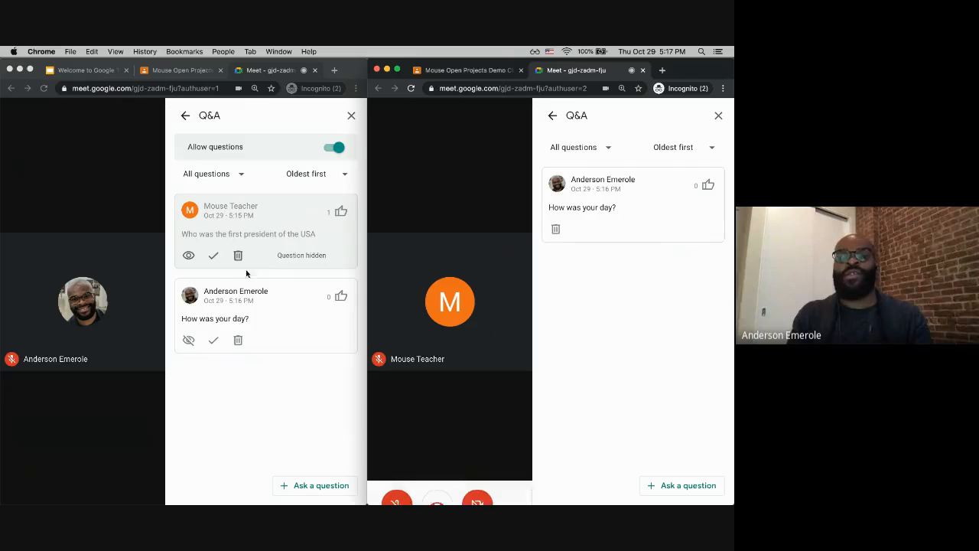
left_click(189, 258)
left_click(189, 256)
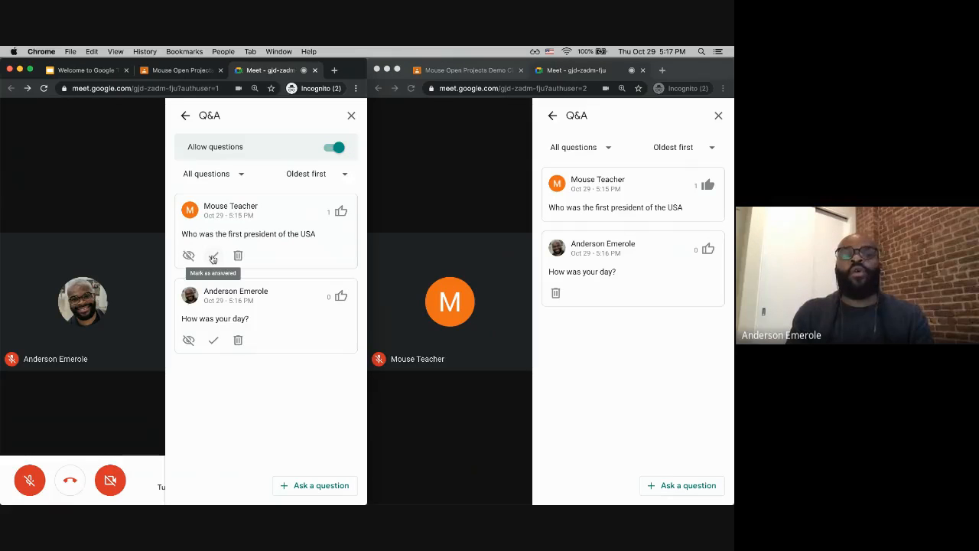
Step: Mark the first-president question as answered and turn off Allow questions in the teacher's Q&A panel
left_click(213, 257)
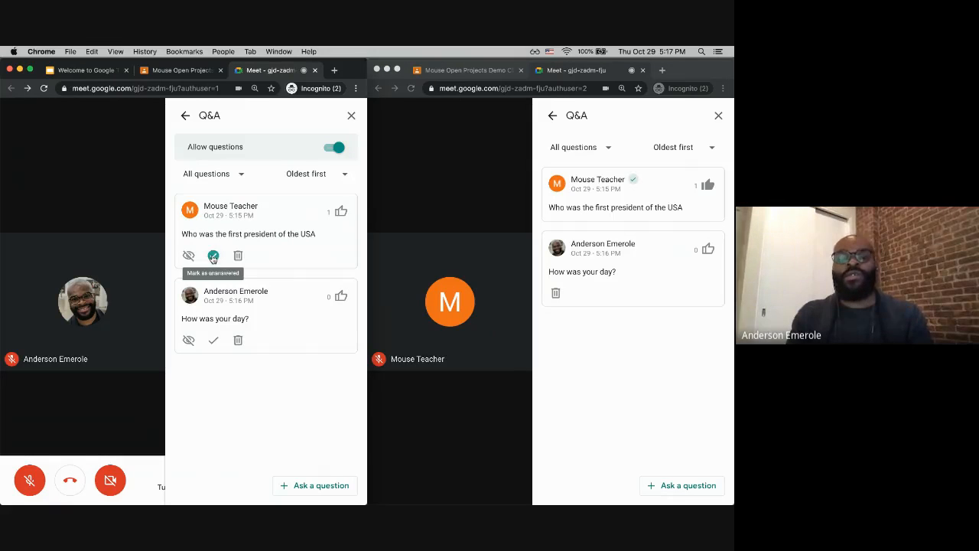
left_click(635, 181)
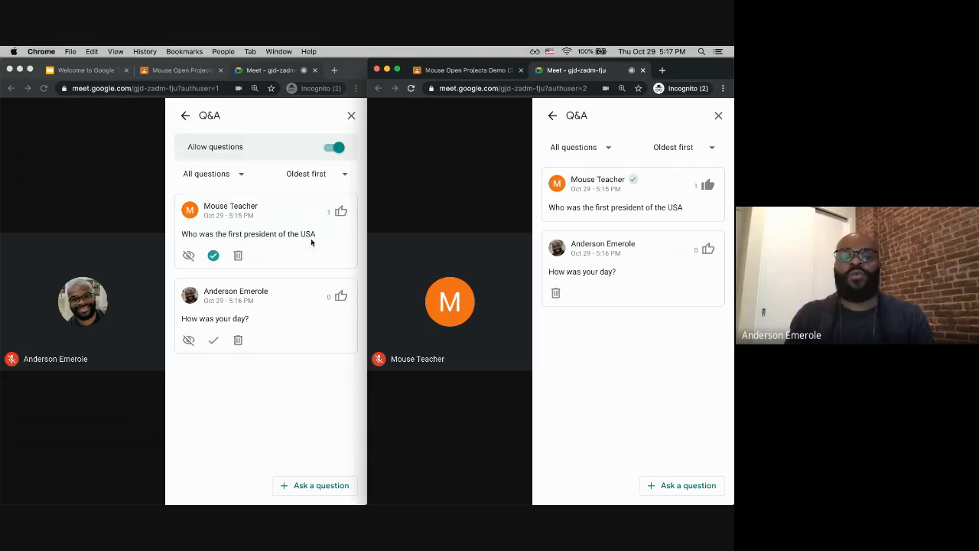
left_click(334, 150)
left_click(335, 149)
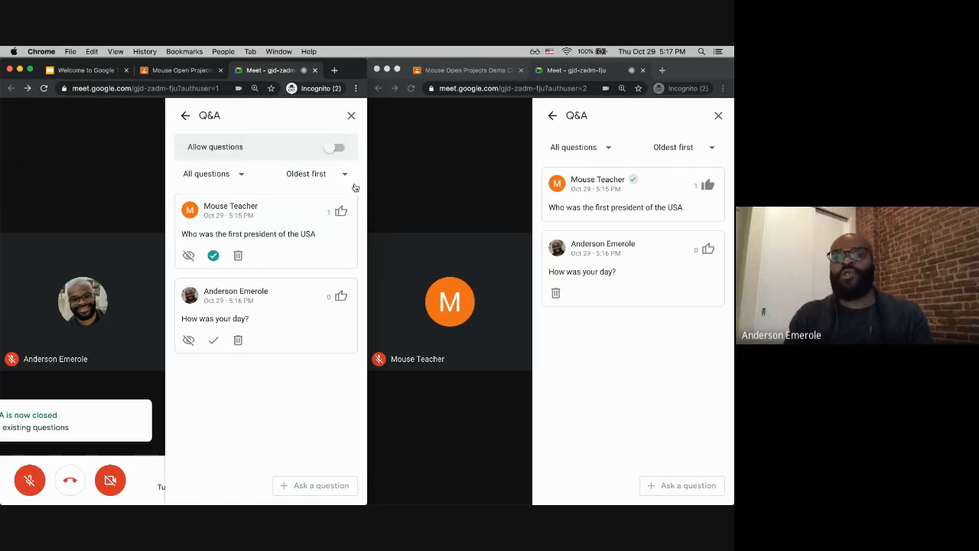
left_click(664, 484)
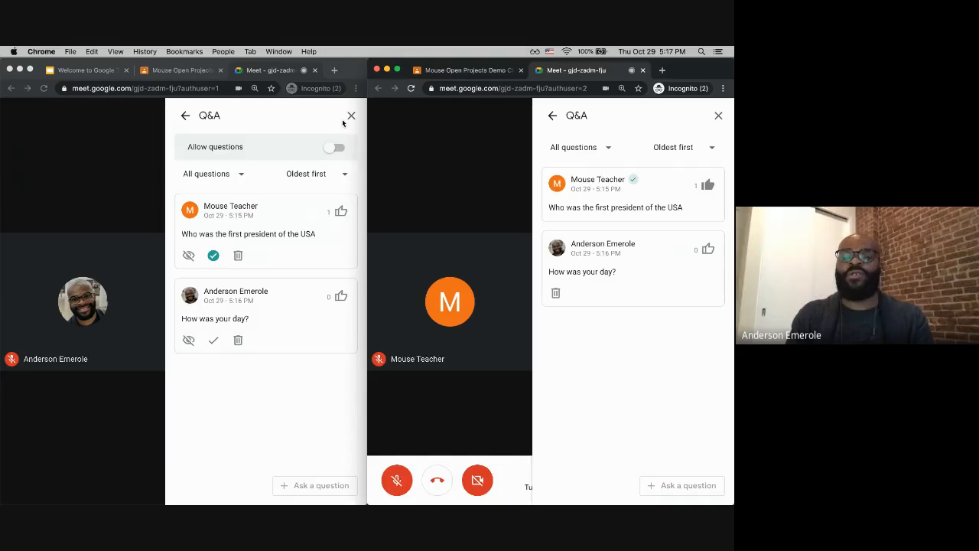
left_click(333, 148)
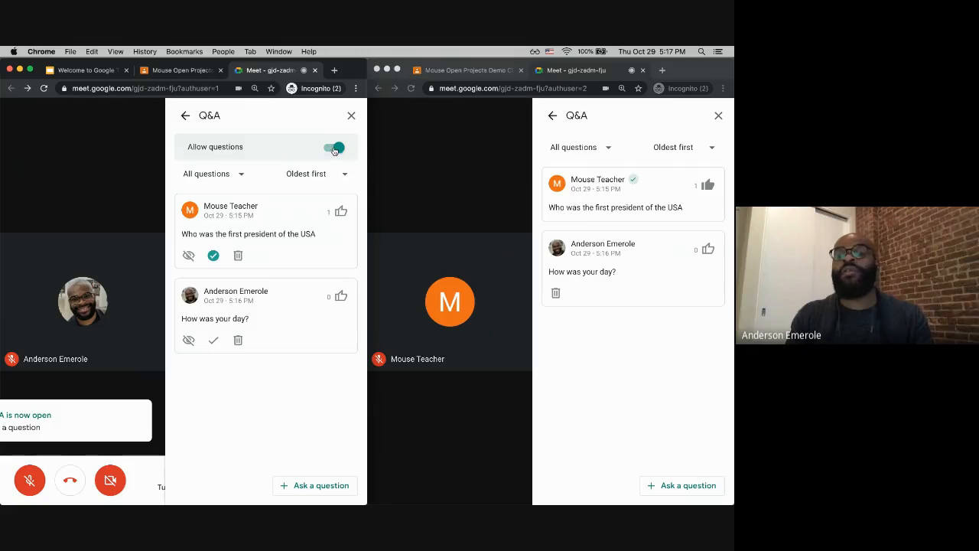
left_click(335, 149)
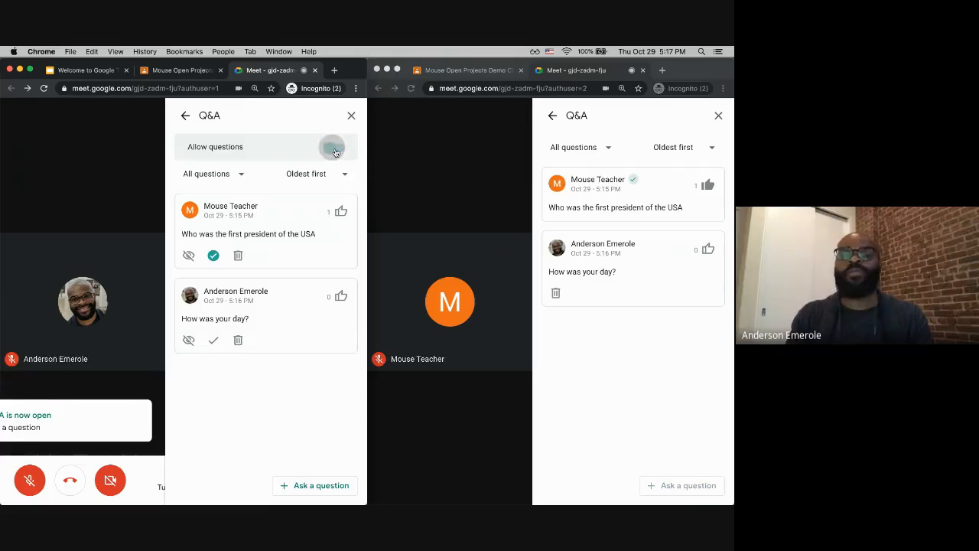
Step: Open Polls in the teacher's activities and close the student's Q&A panel
left_click(185, 115)
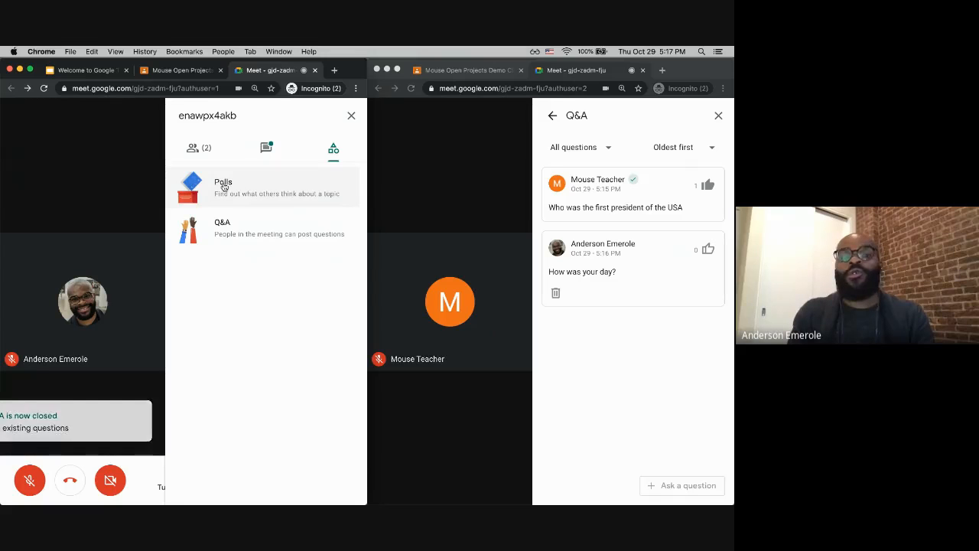
left_click(251, 191)
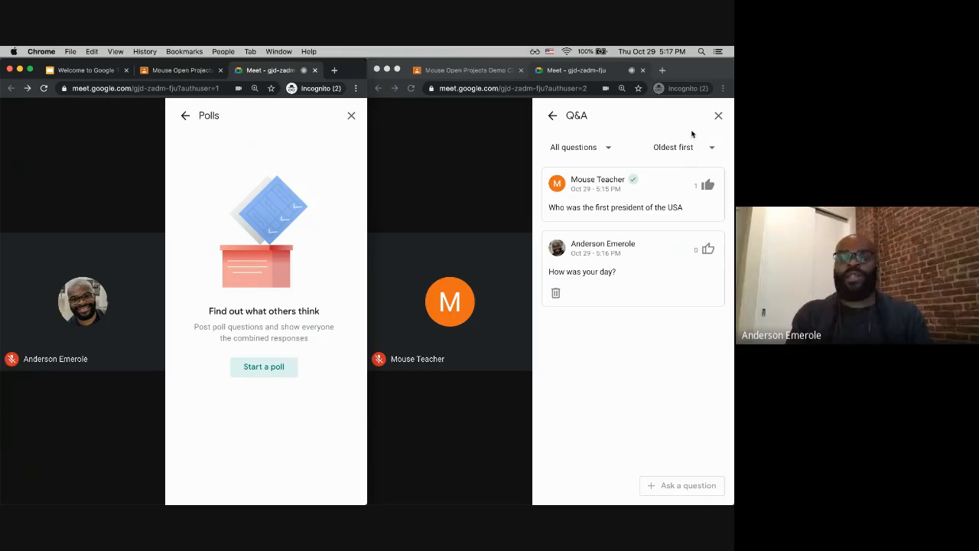
left_click(718, 115)
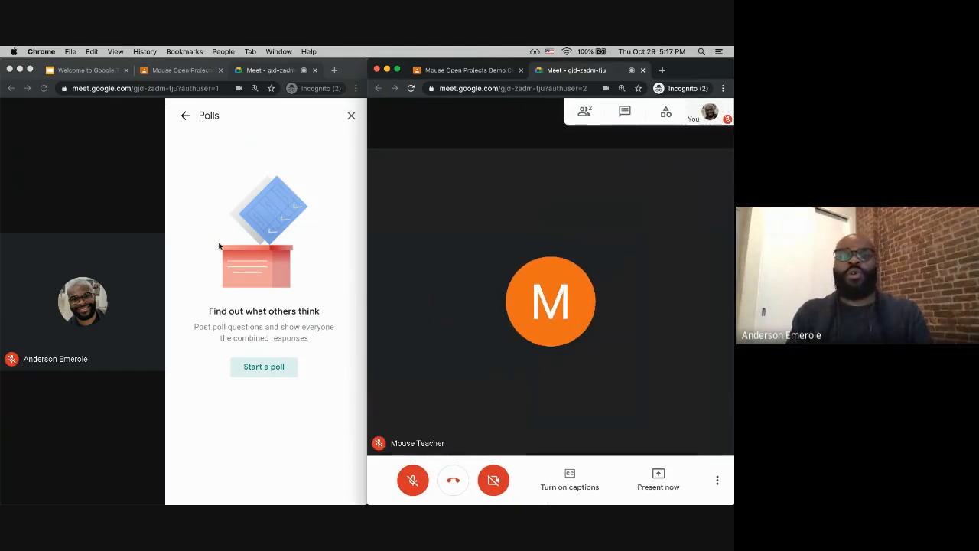
Step: Start a new poll with the question 'What is your favorite color'
left_click(255, 369)
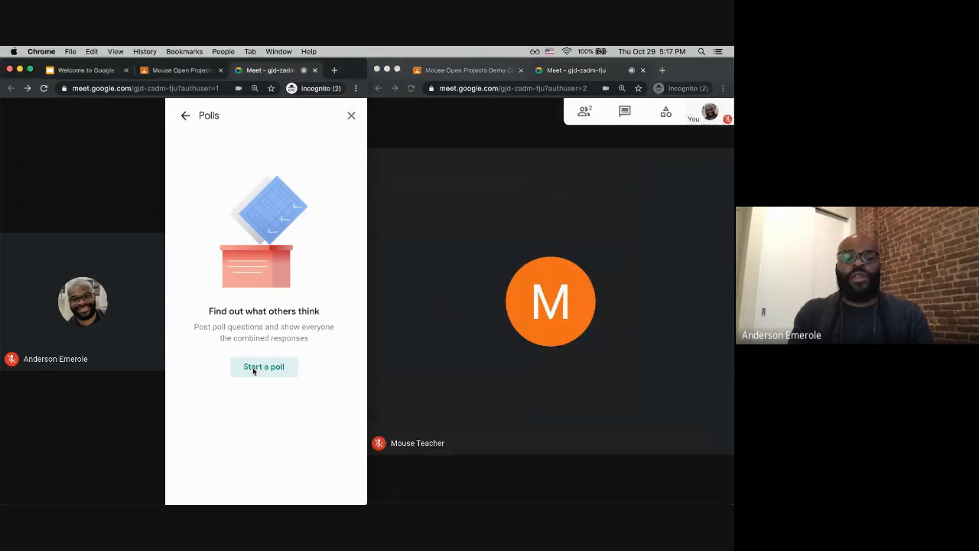
left_click(254, 369)
left_click(226, 167)
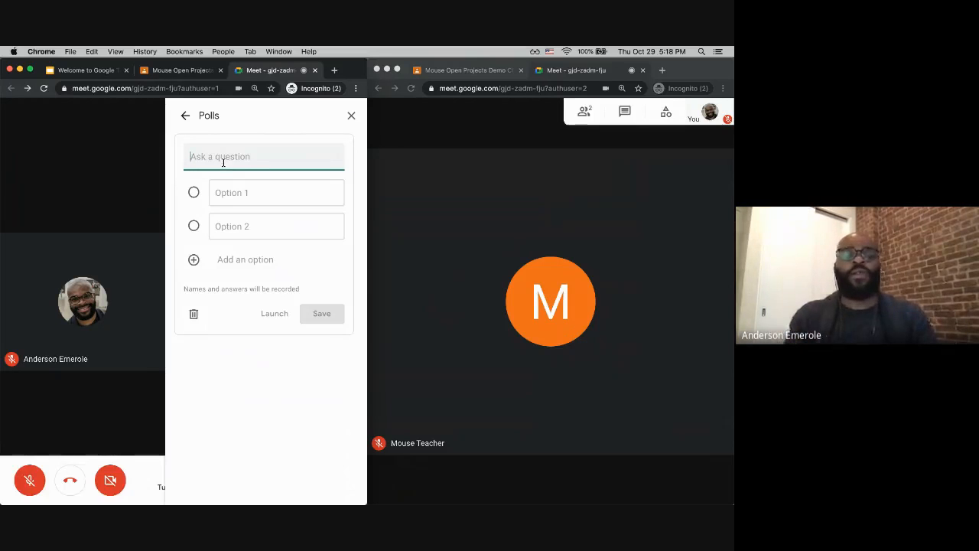
type("What")
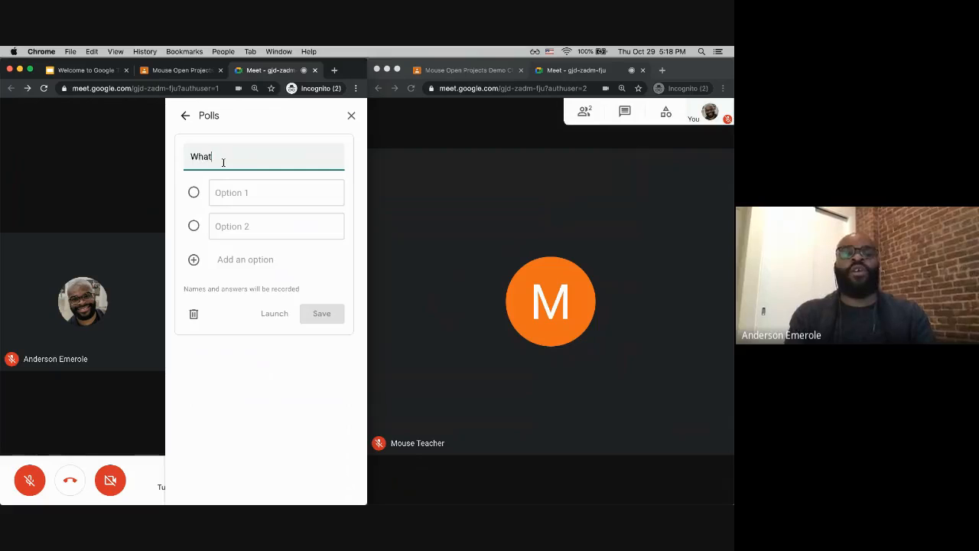
type(" is your fa")
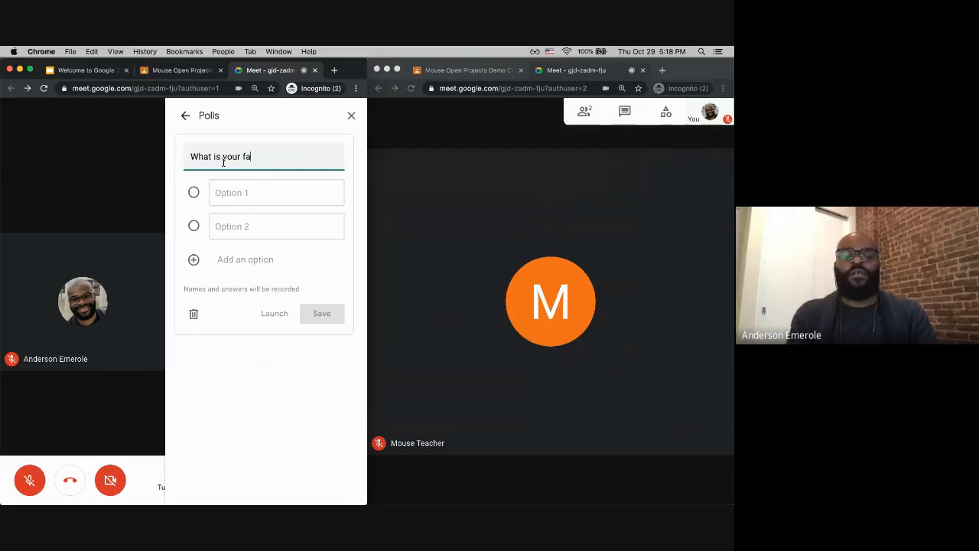
type("v")
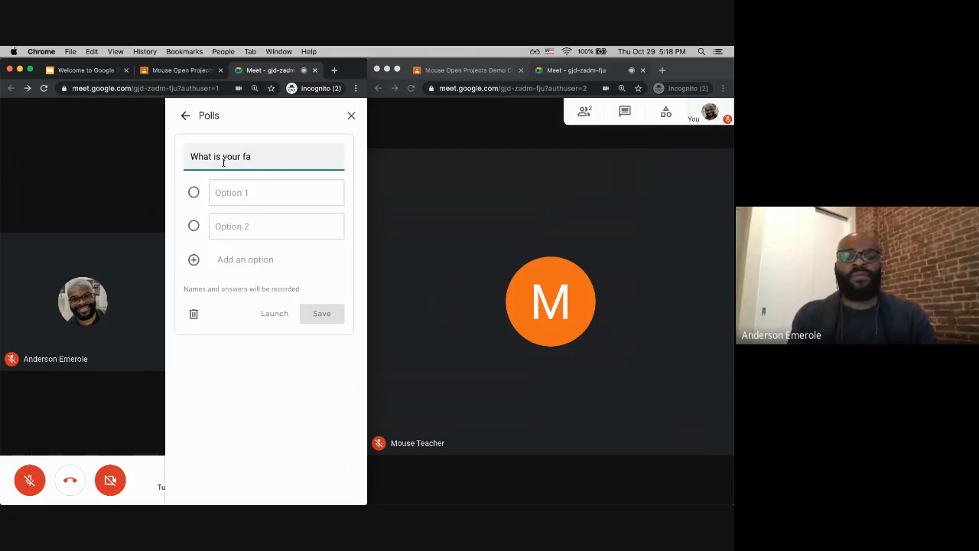
type("orit")
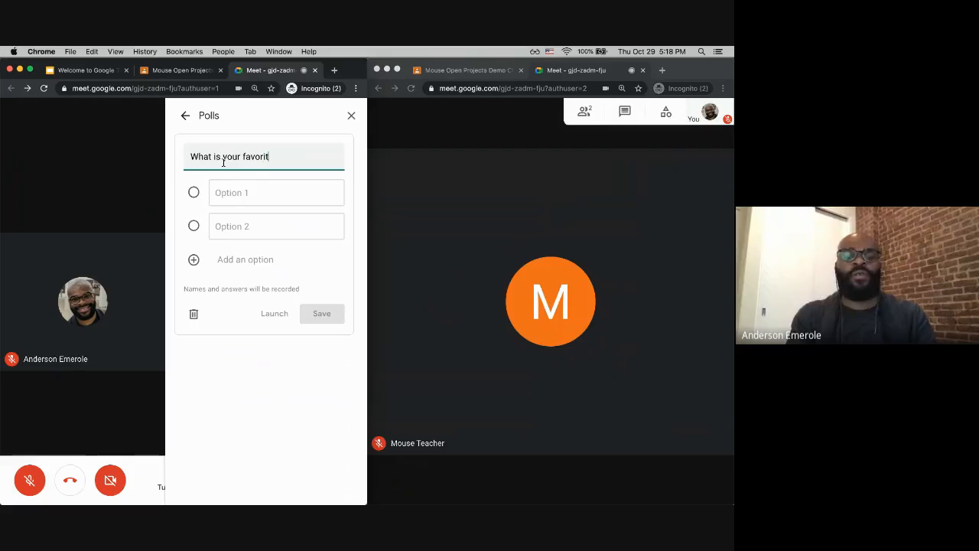
type("e color")
Step: Add the poll options Blue, Red and Green, then save the poll
left_click(236, 194)
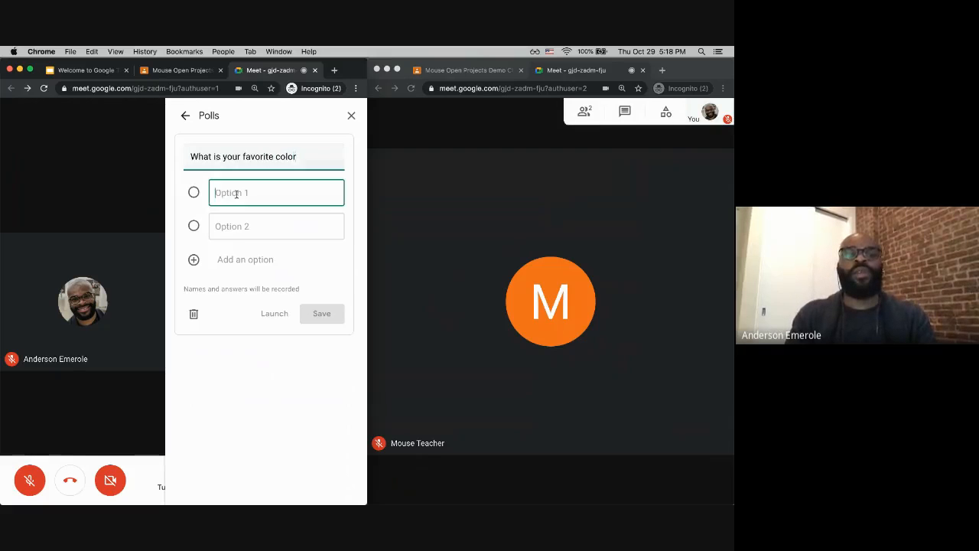
type("Blue")
key("Tab")
type("Red")
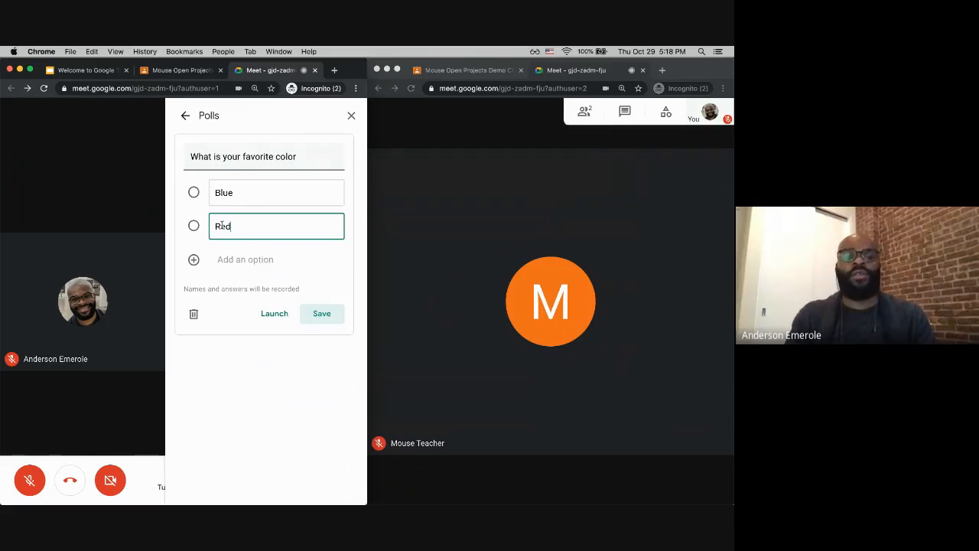
left_click(243, 261)
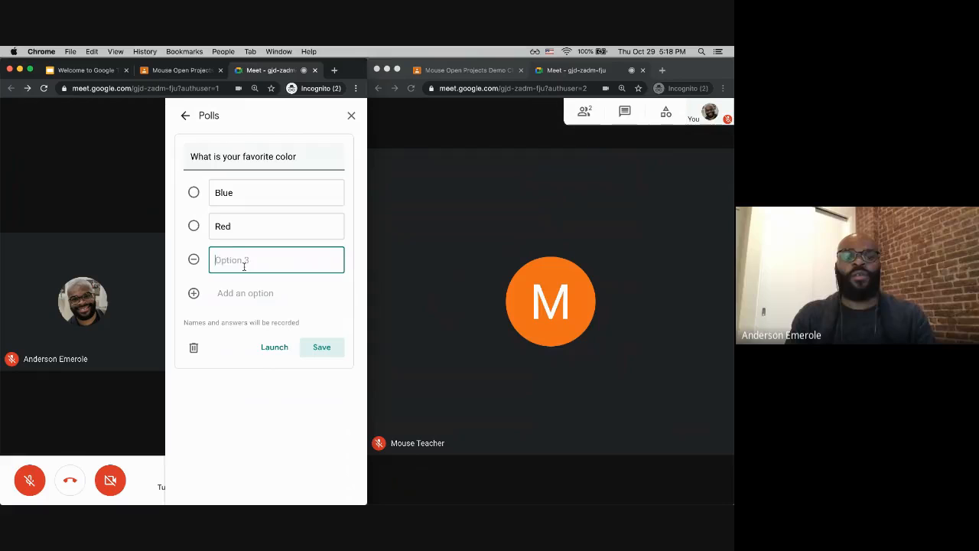
type("Green")
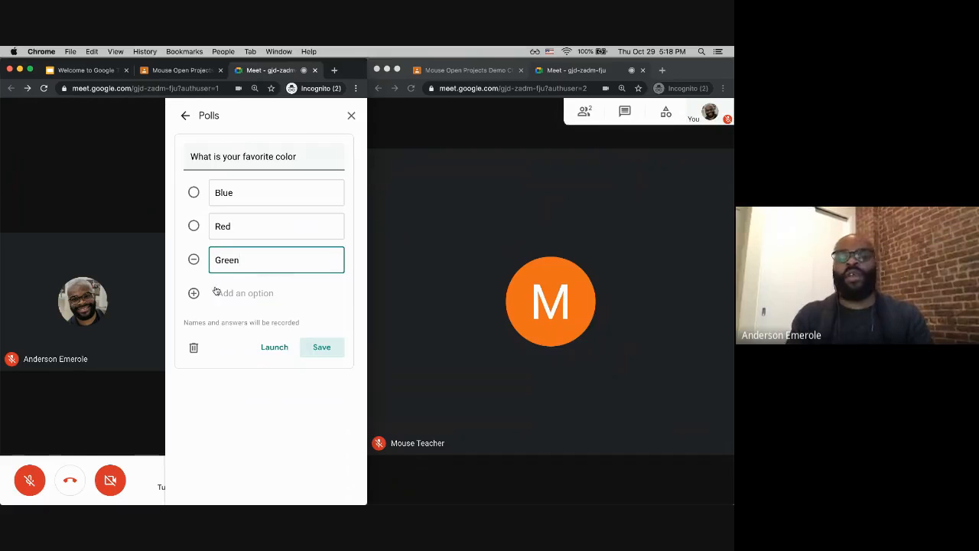
left_click(312, 349)
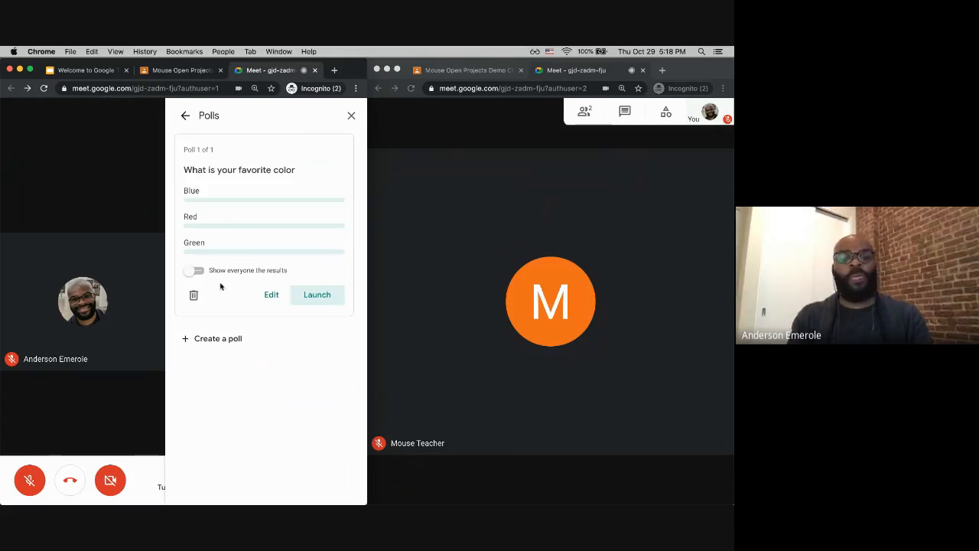
Step: Launch the saved poll to the meeting
left_click(320, 294)
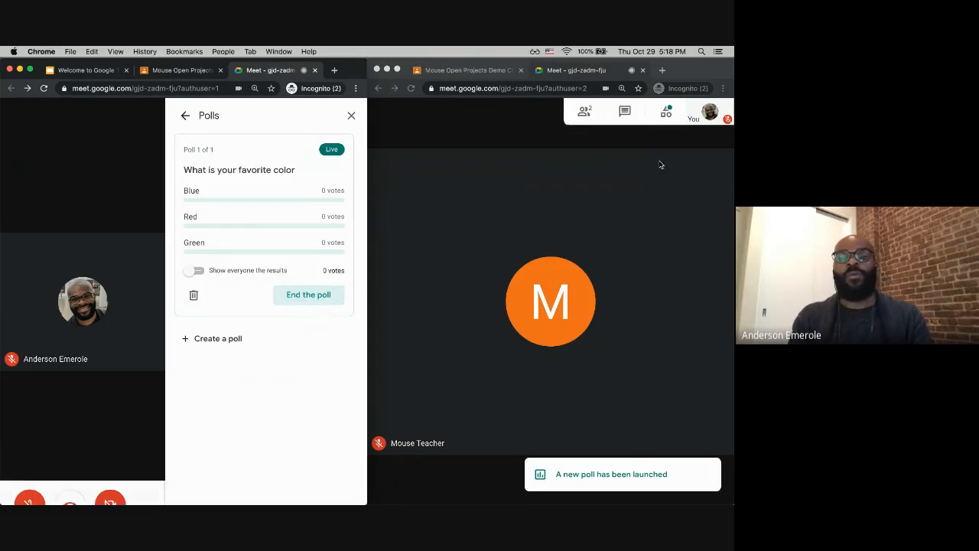
left_click(604, 480)
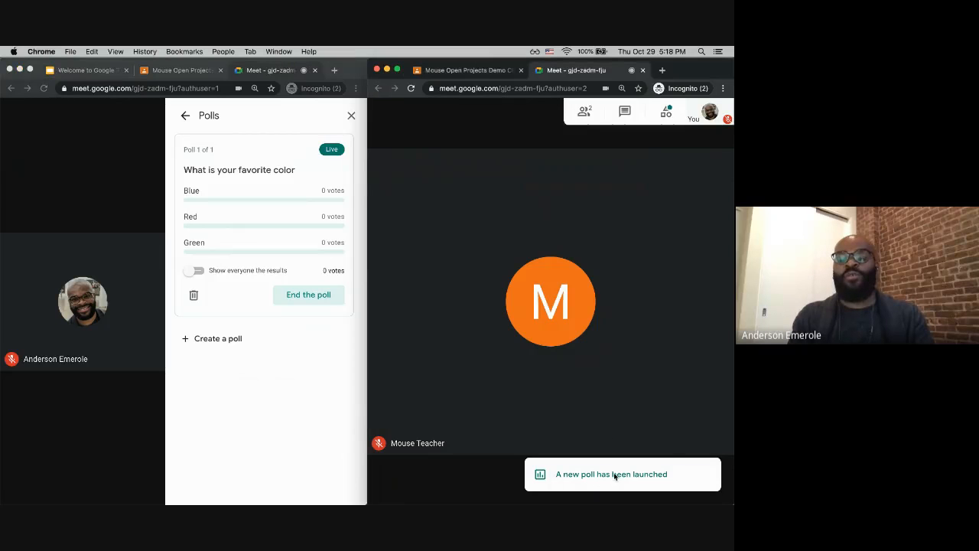
Step: As the student, open Polls from the activities and vote Blue in the live poll
left_click(666, 113)
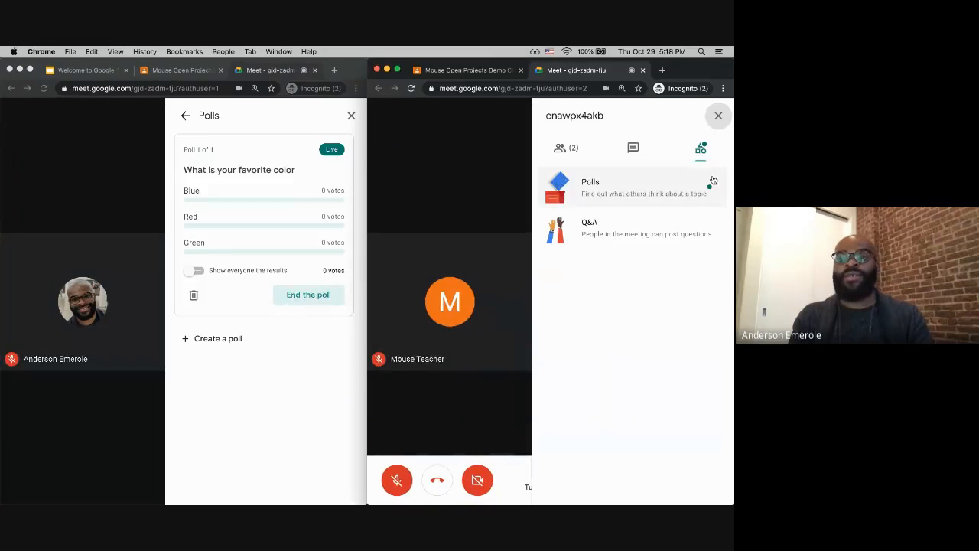
left_click(648, 188)
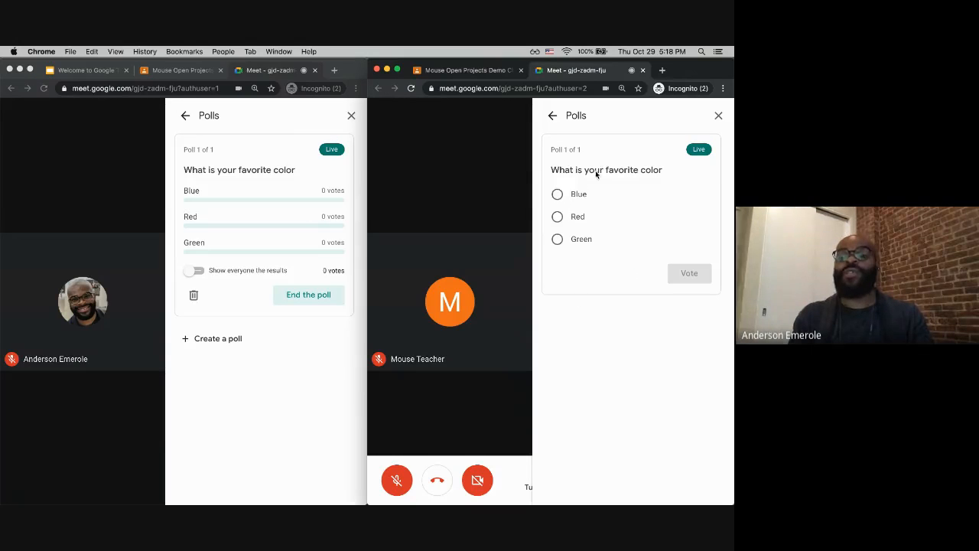
left_click(564, 195)
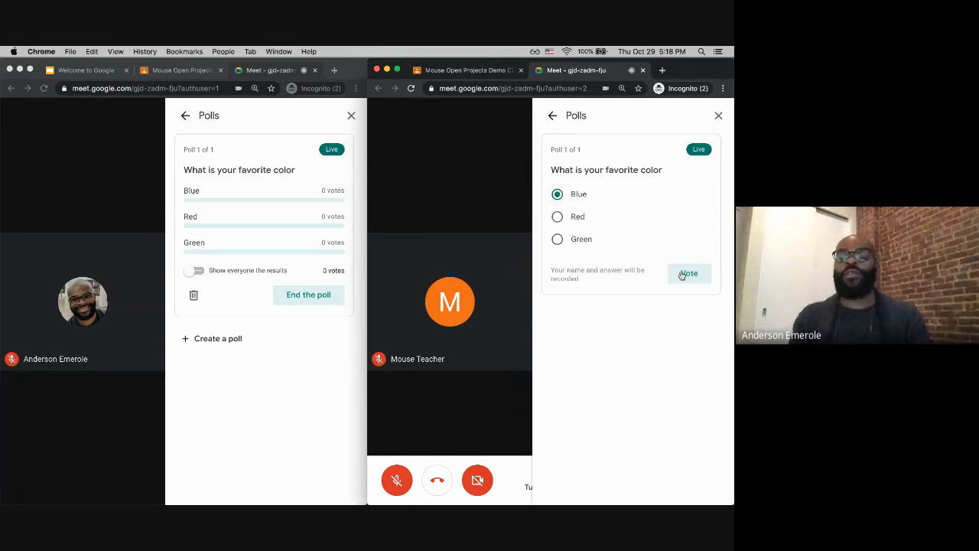
left_click(689, 273)
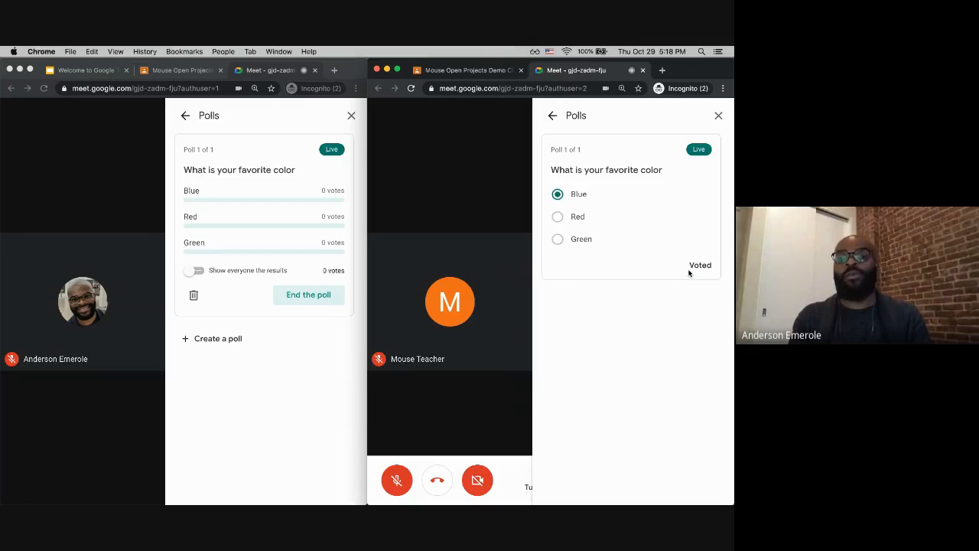
Step: Turn on showing everyone the poll results as teacher, then close the Polls panels in both windows
left_click(297, 372)
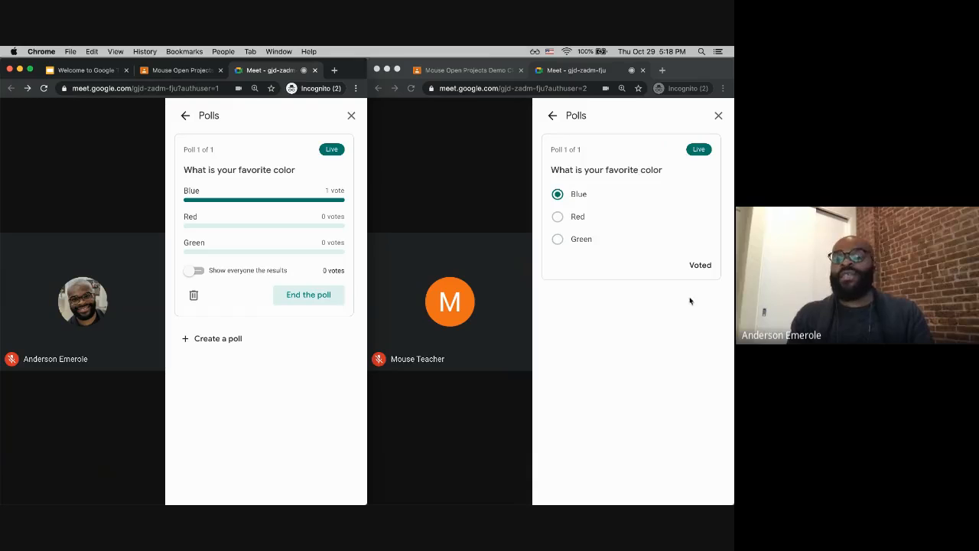
left_click(192, 272)
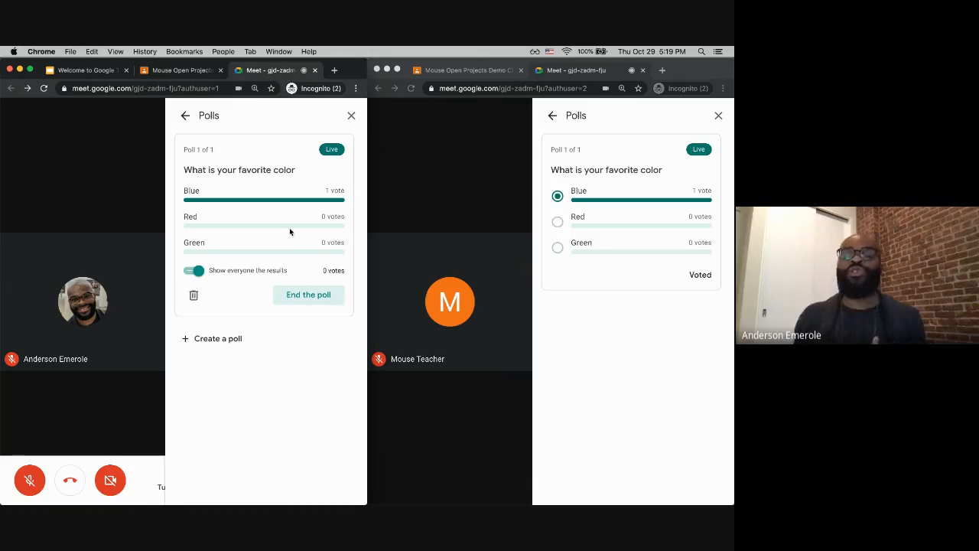
left_click(351, 116)
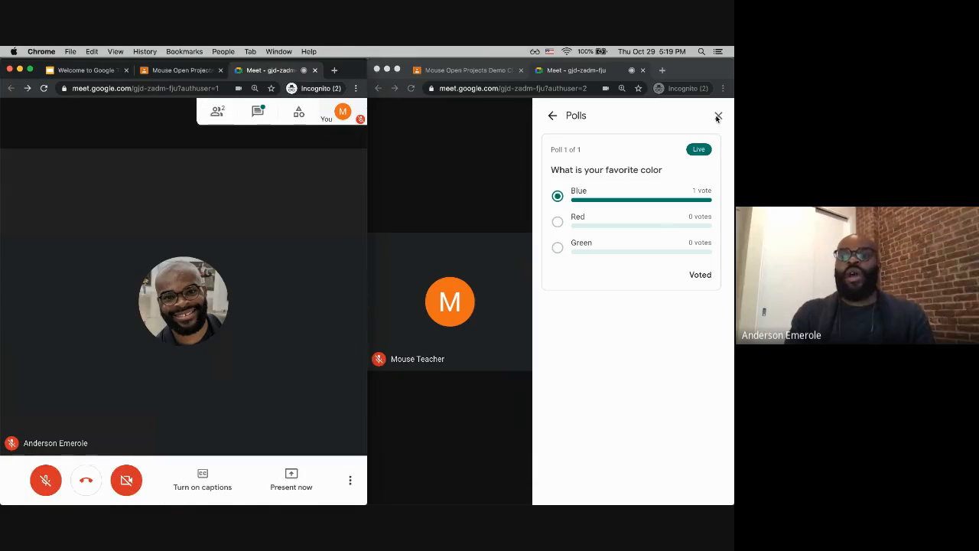
left_click(718, 117)
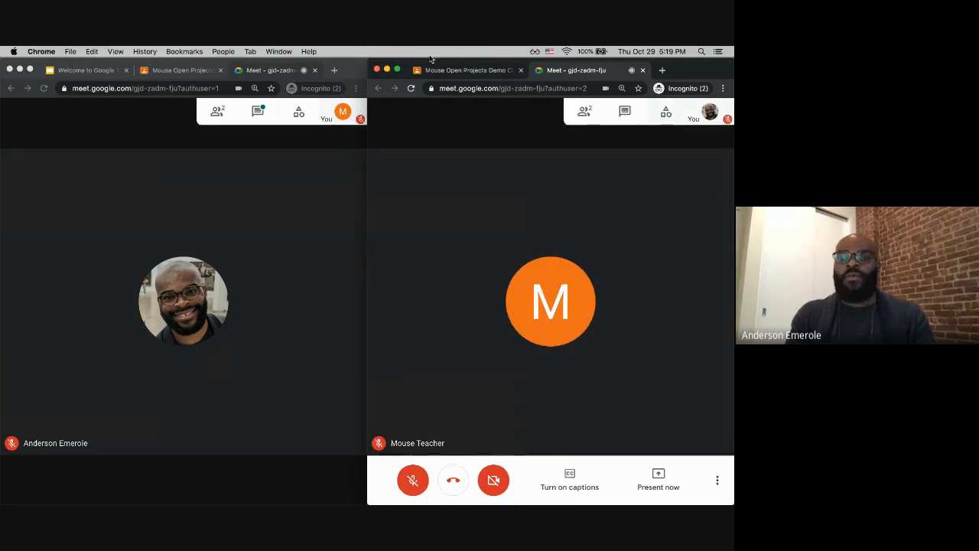
Step: Leave the meeting as teacher by closing the Meet tab
left_click(314, 71)
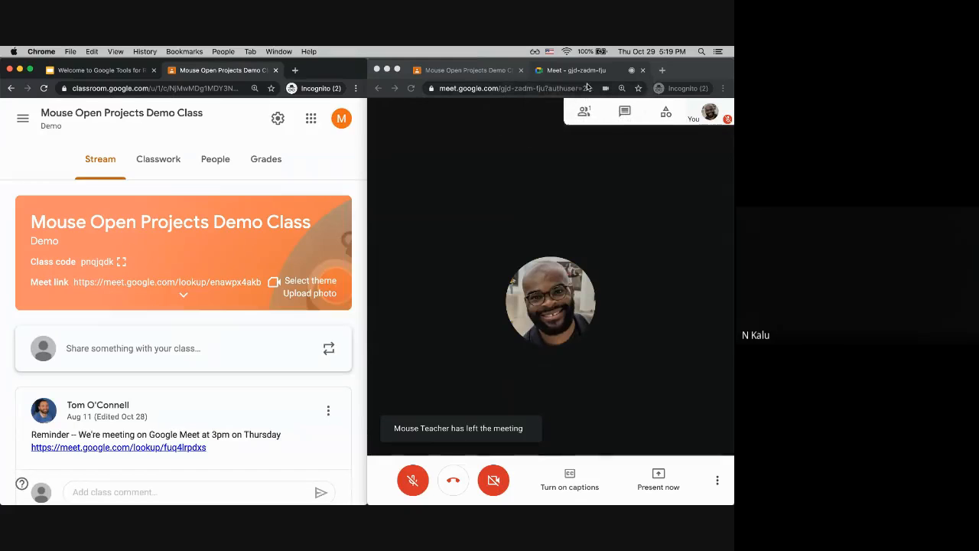
left_click(545, 139)
left_click(237, 296)
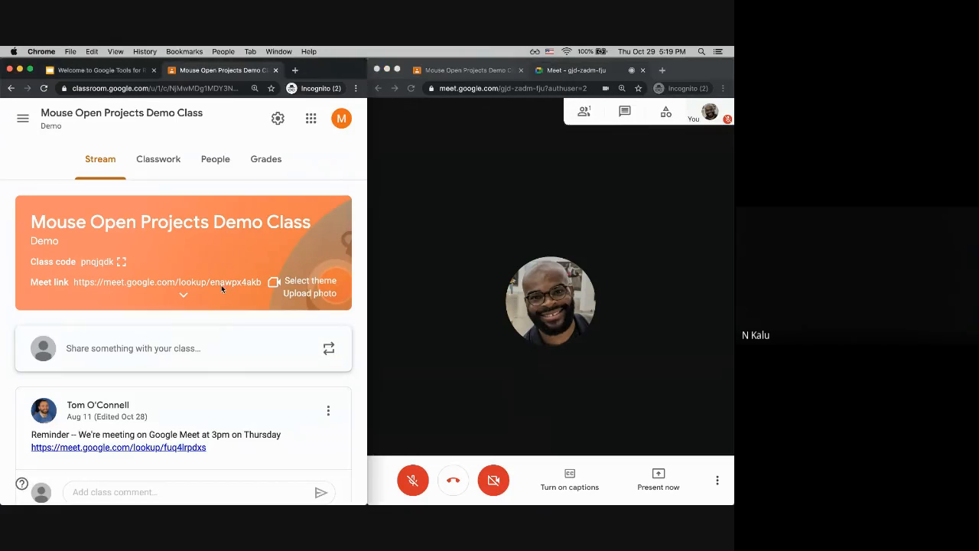
Step: Reopen the class Meet link as teacher, mute the microphone in the lobby, and close the lobby tab without joining
left_click(164, 282)
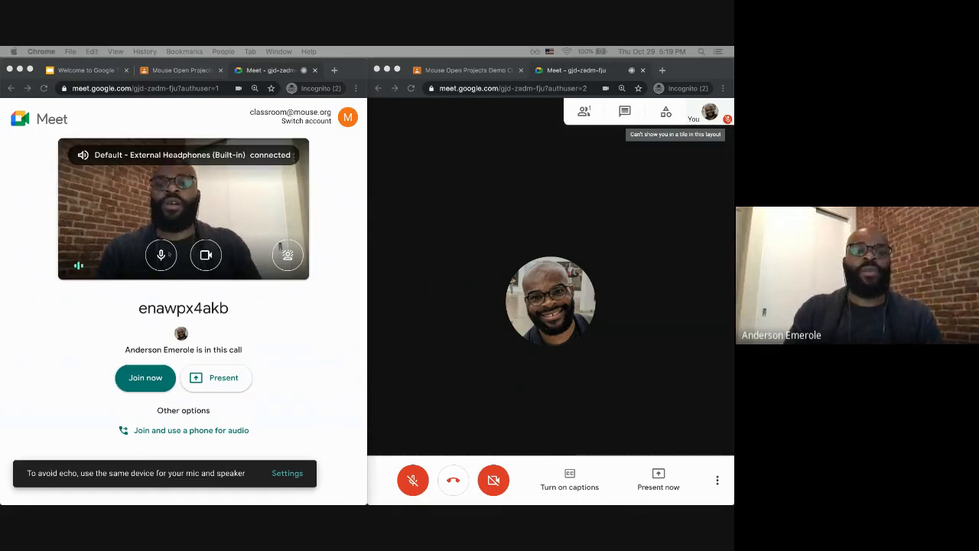
left_click(161, 255)
left_click(161, 255)
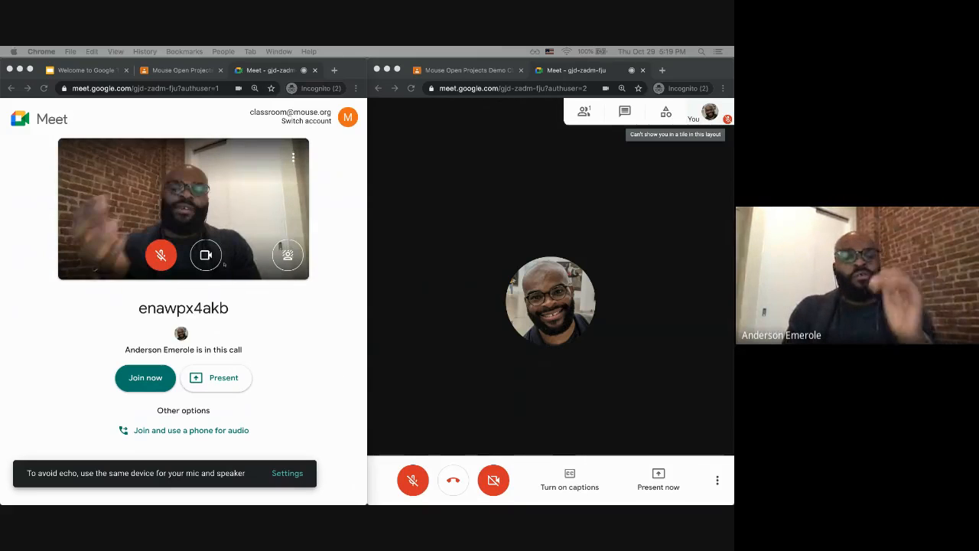
left_click(647, 433)
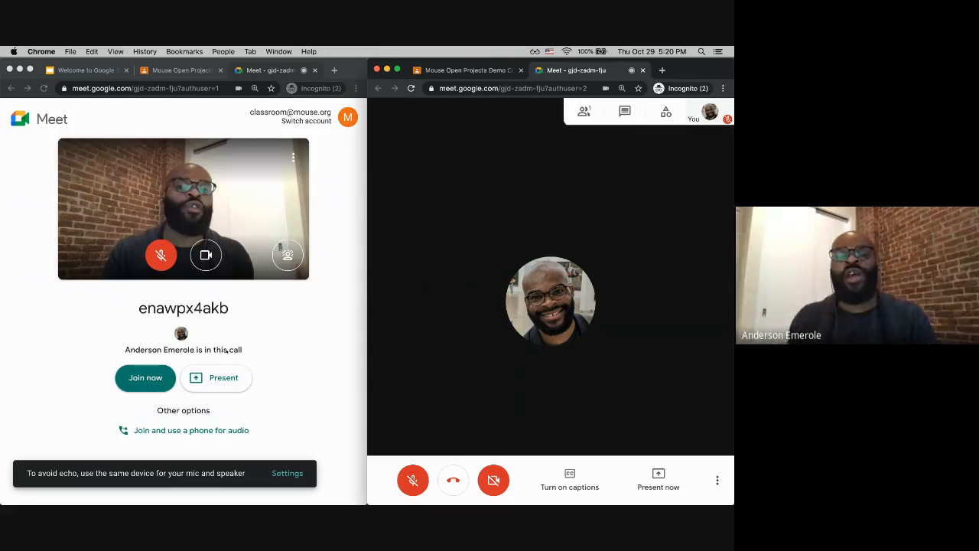
left_click(226, 350)
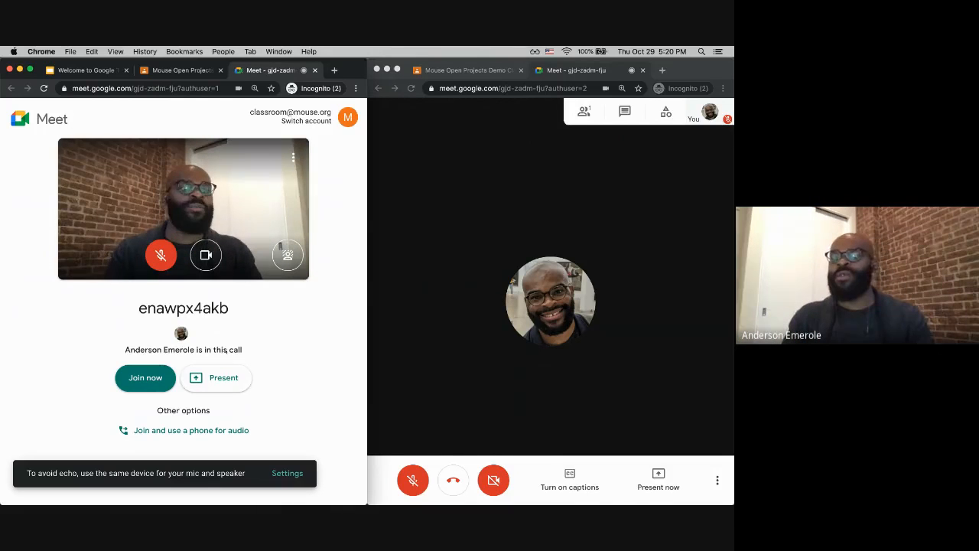
left_click(315, 70)
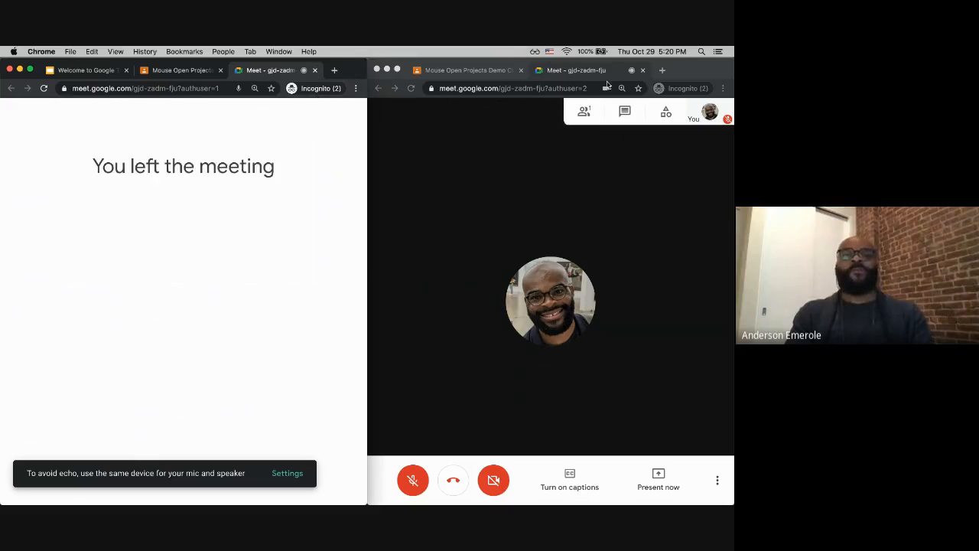
Step: Leave the meeting as student by closing the student's Meet tab
left_click(642, 71)
left_click(643, 71)
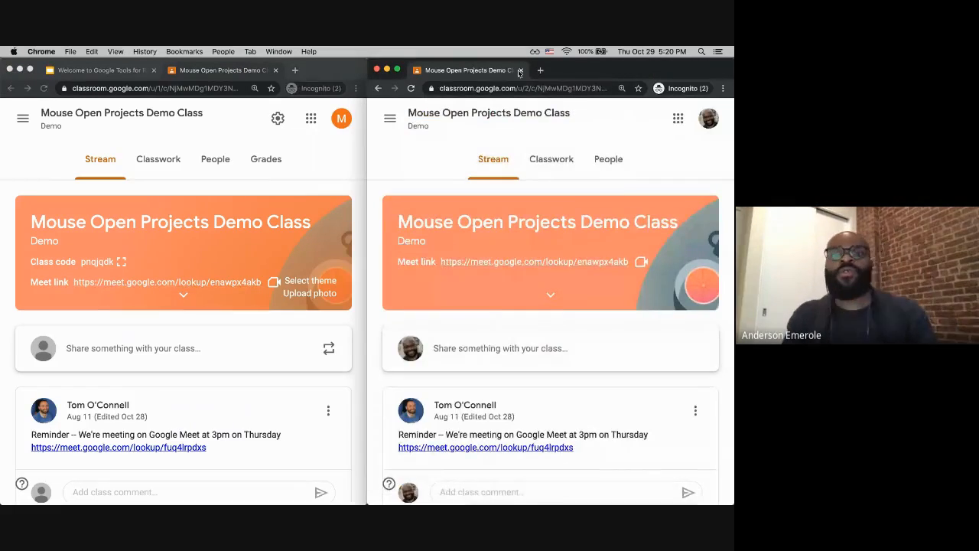
left_click(324, 73)
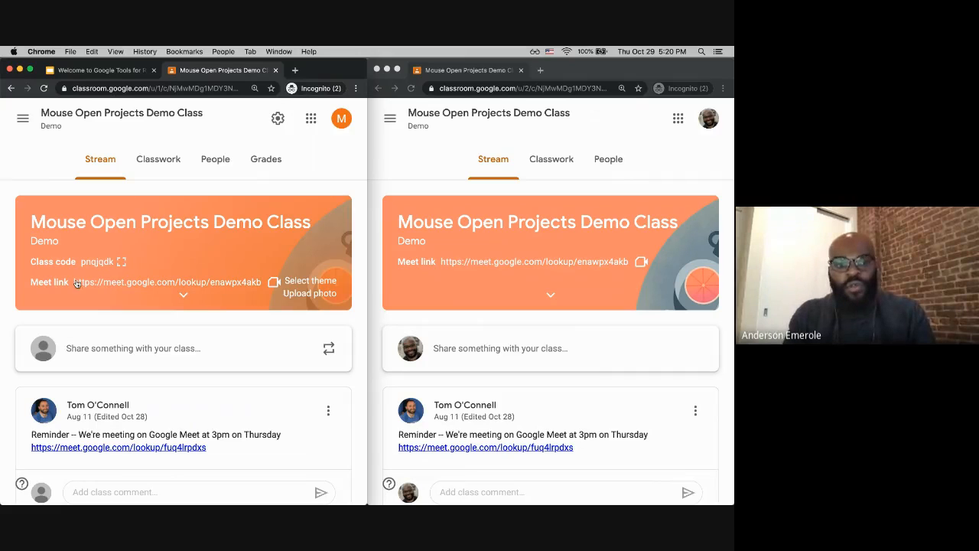
Step: In the class settings, turn off the Meet link's visibility to students and save
left_click(280, 127)
scroll(207, 374, "down", 10)
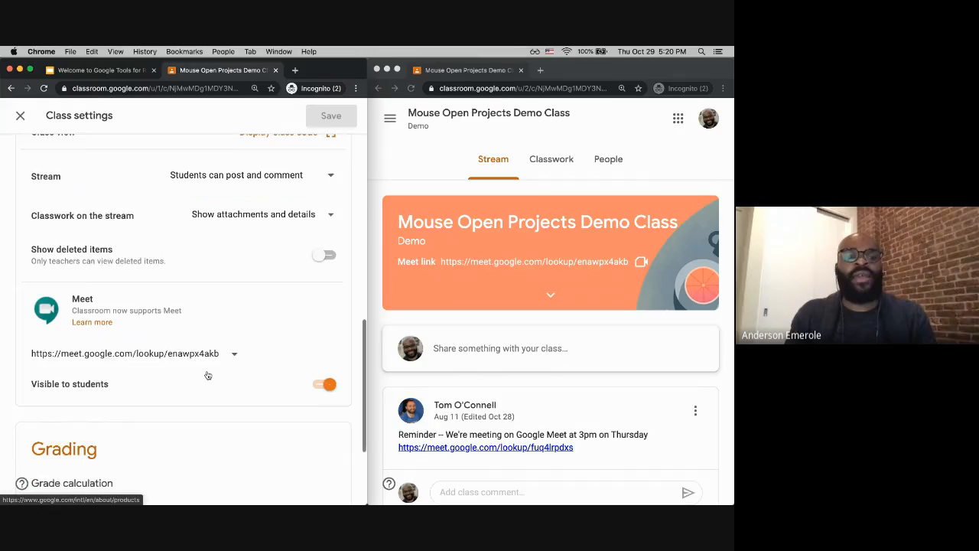
left_click(323, 373)
left_click(331, 116)
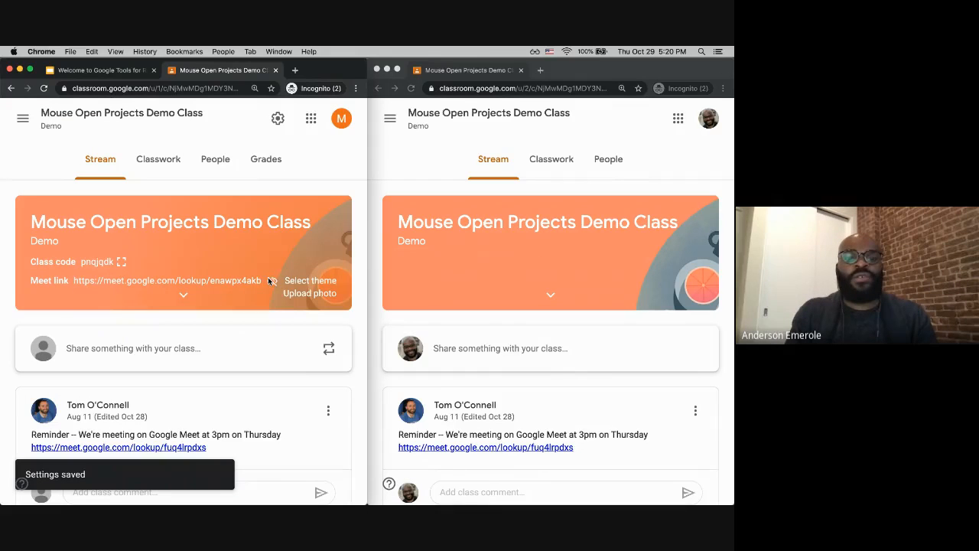
Step: Open the class Meet link in a new tab, copy its meeting address, and close the tab
left_click(182, 290)
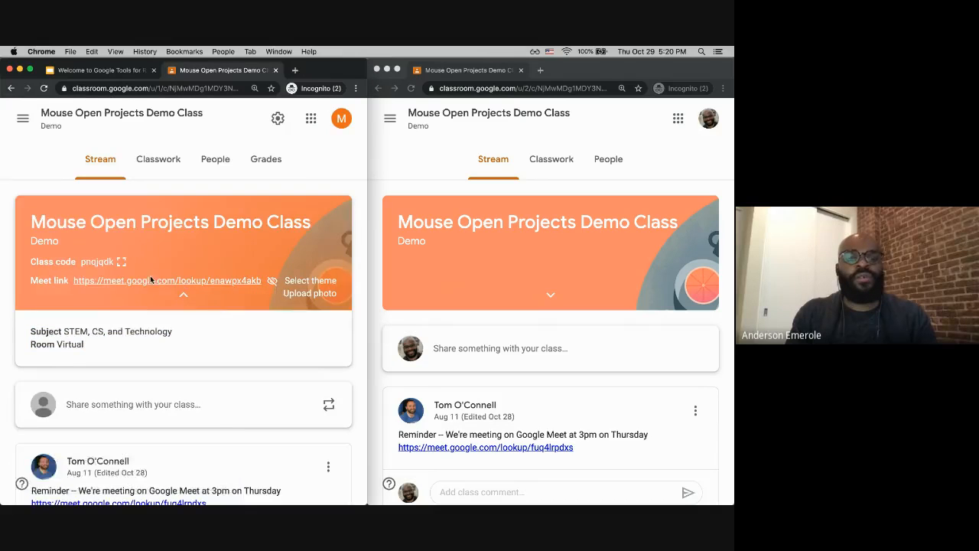
left_click(150, 280)
left_click(193, 89)
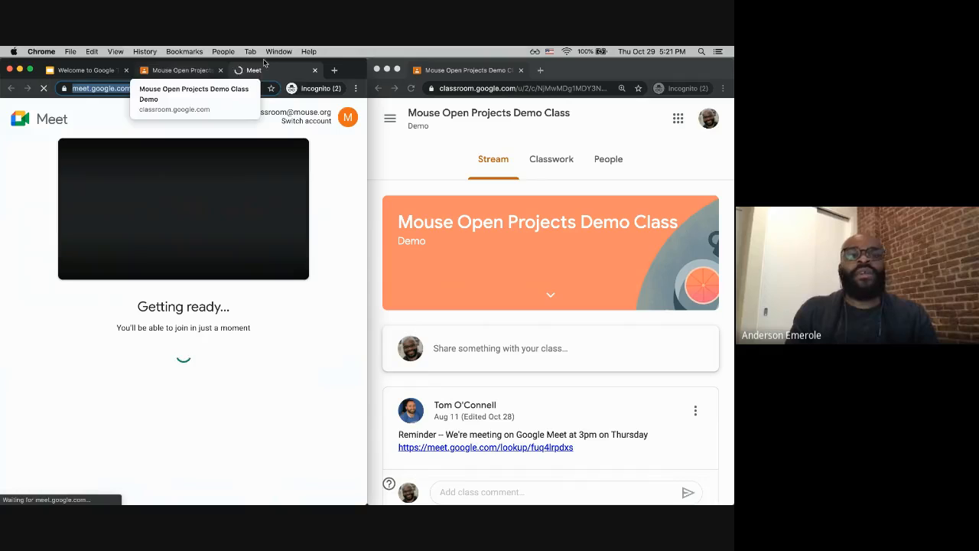
left_click(315, 70)
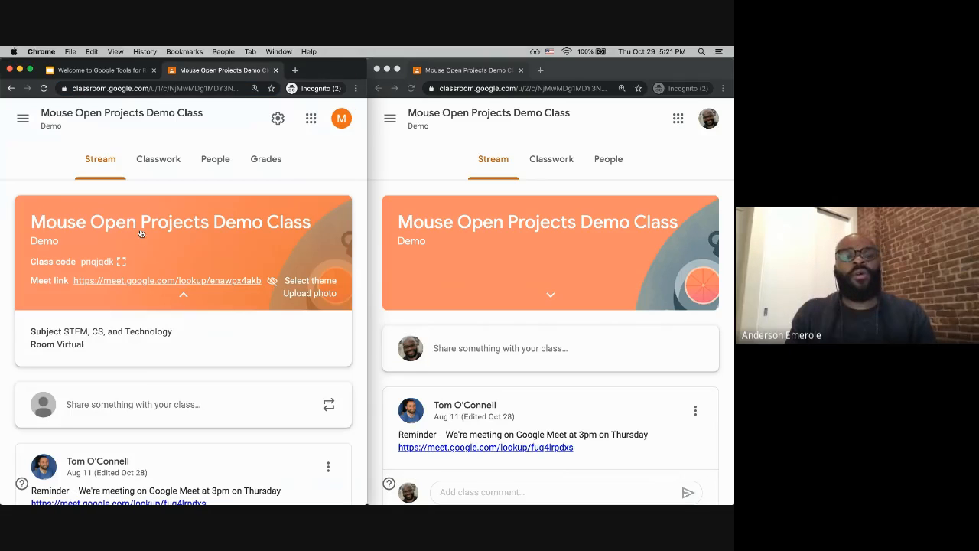
Step: Start a class announcement reading 'Please join the meet at 10am for class'
scroll(149, 382, "down", 3)
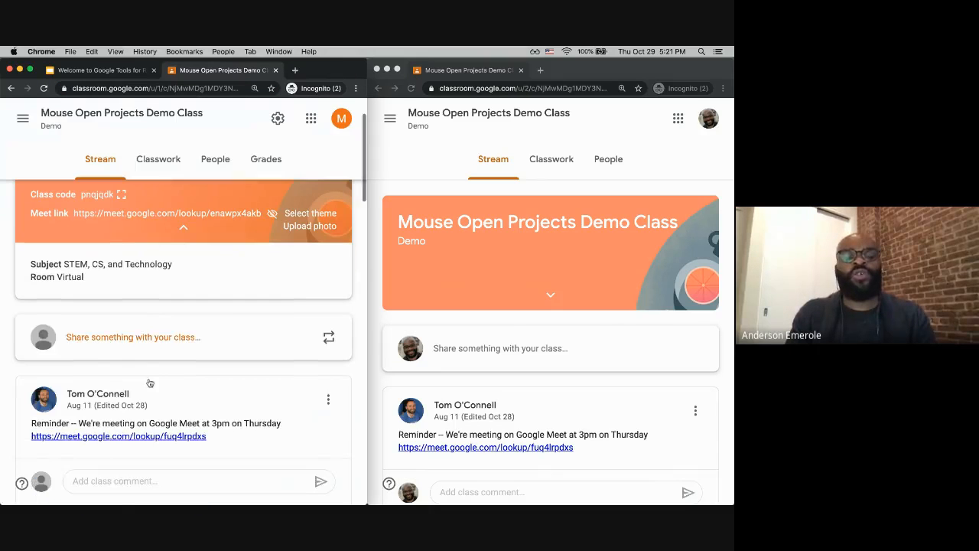
left_click(145, 331)
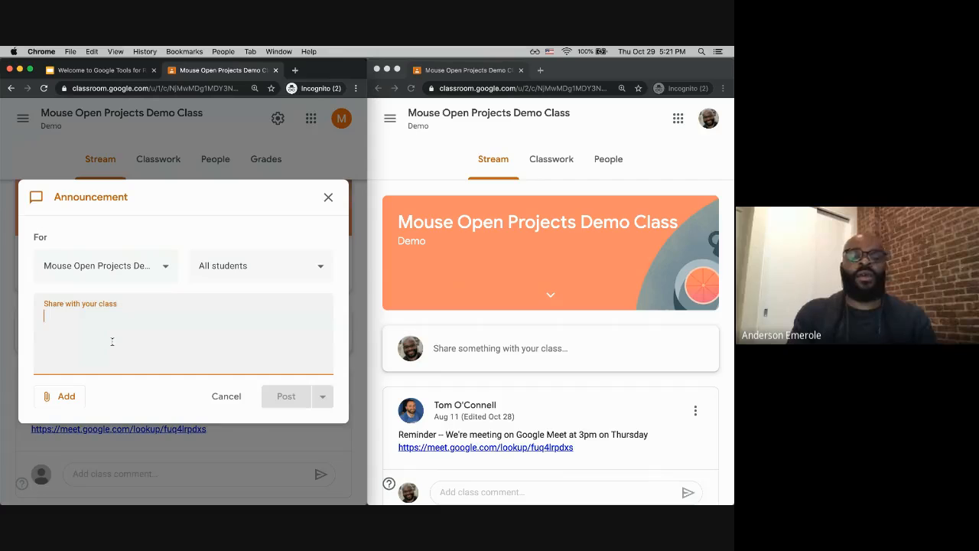
type("Please join")
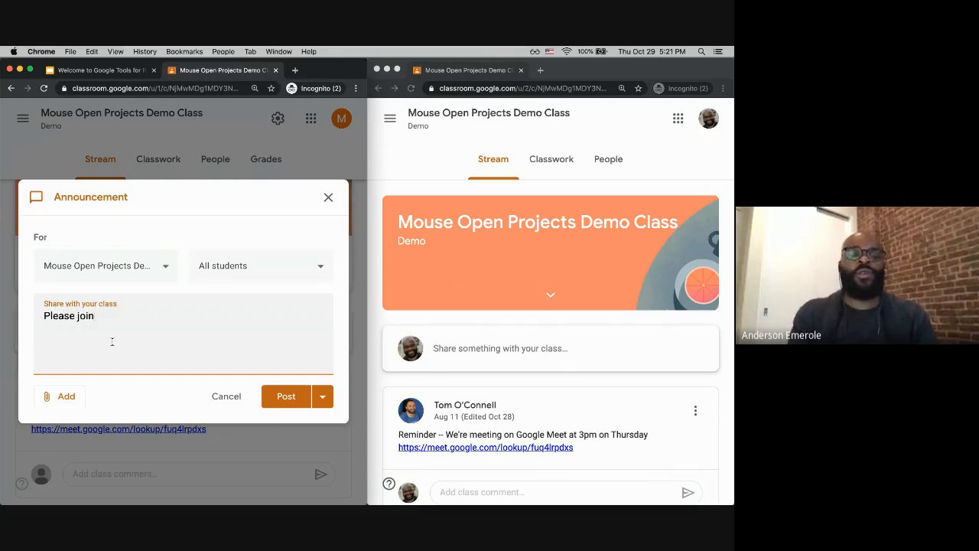
type(" the meet at ")
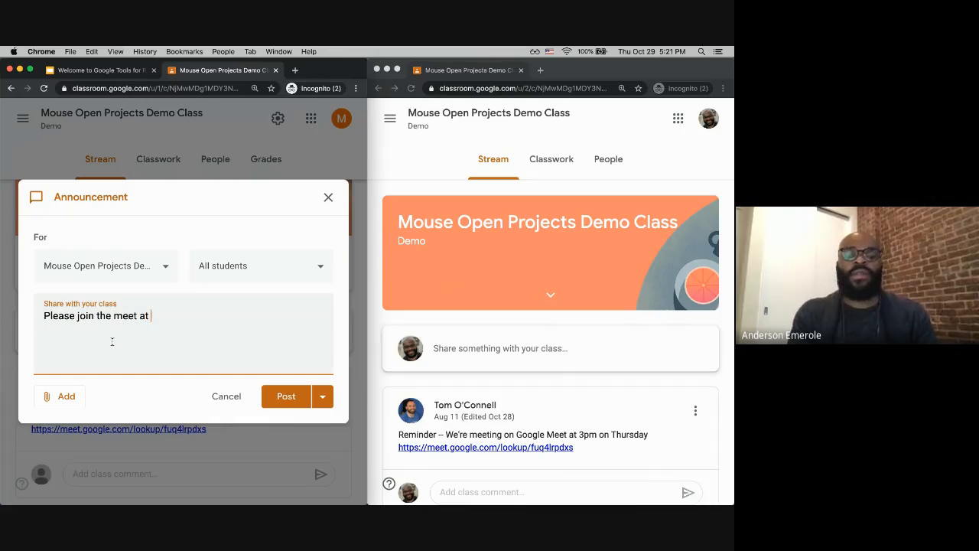
type("10:1")
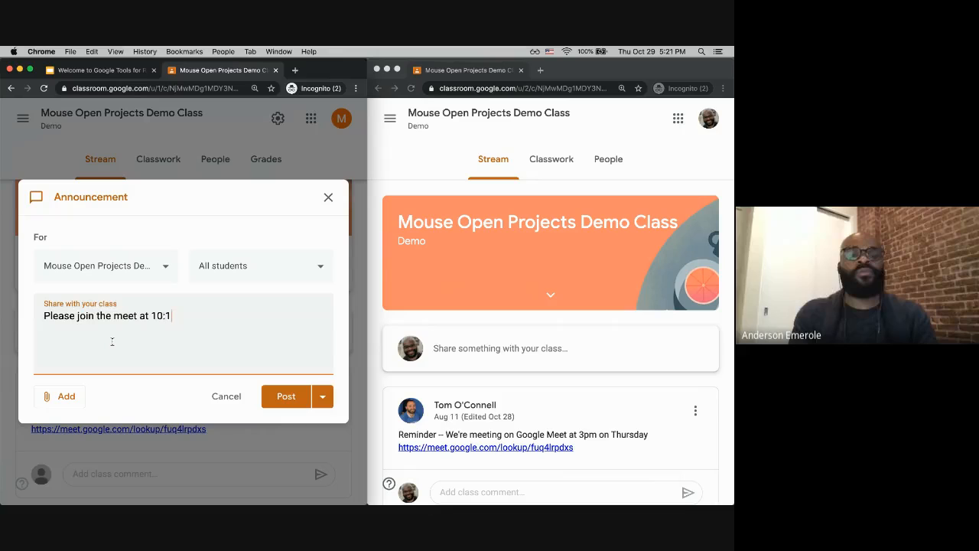
key("BackSpace")
key("BackSpace")
type("am for class")
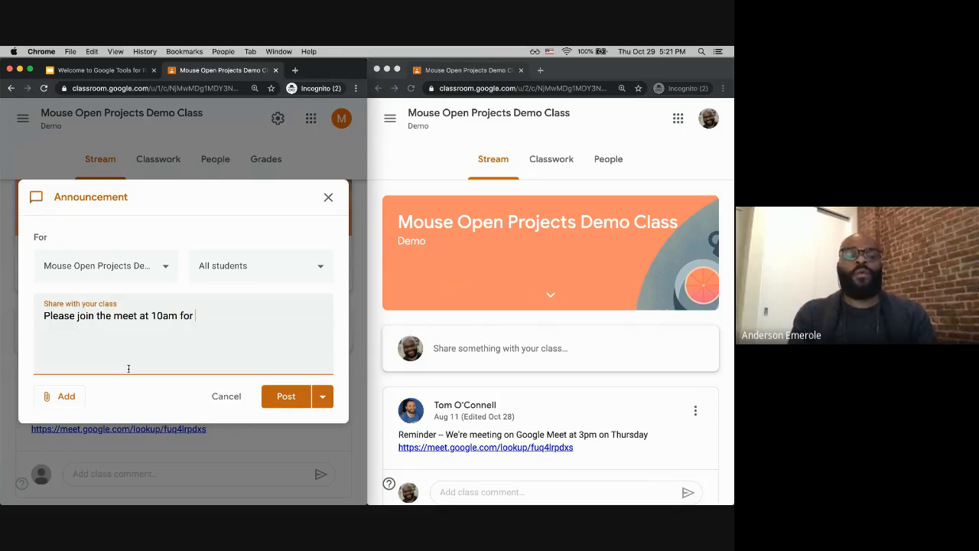
Step: Attach the copied Meet address to the announcement as a link and post it
left_click(68, 397)
left_click(74, 437)
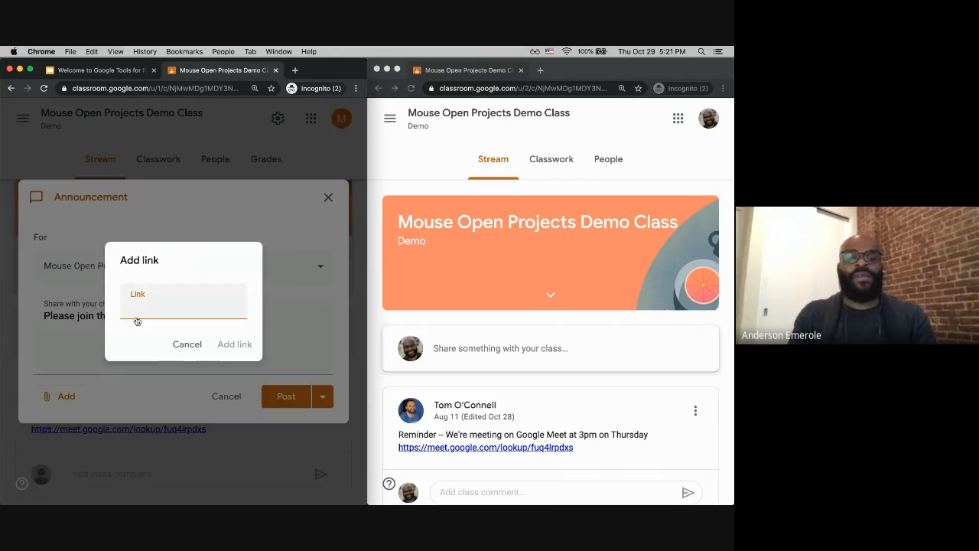
key("super+v")
left_click(231, 343)
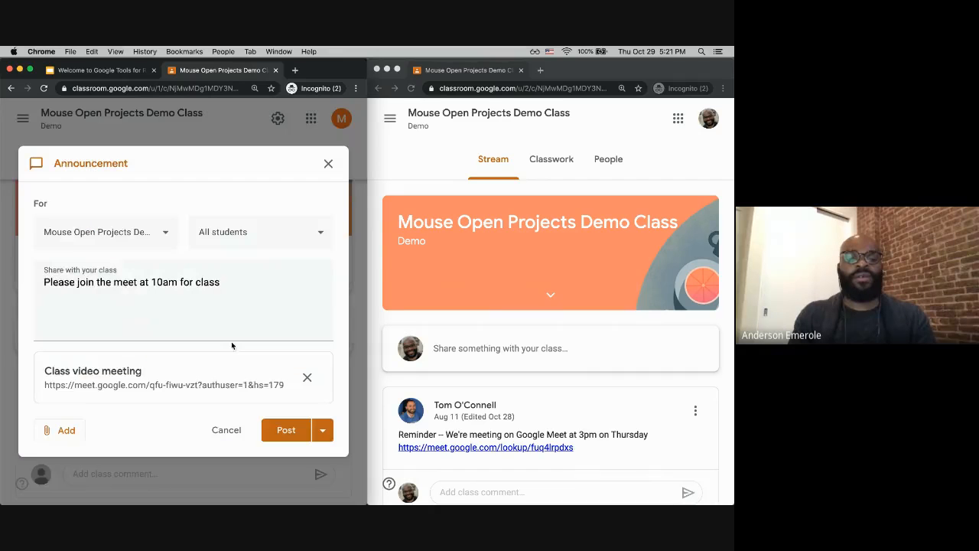
left_click(284, 429)
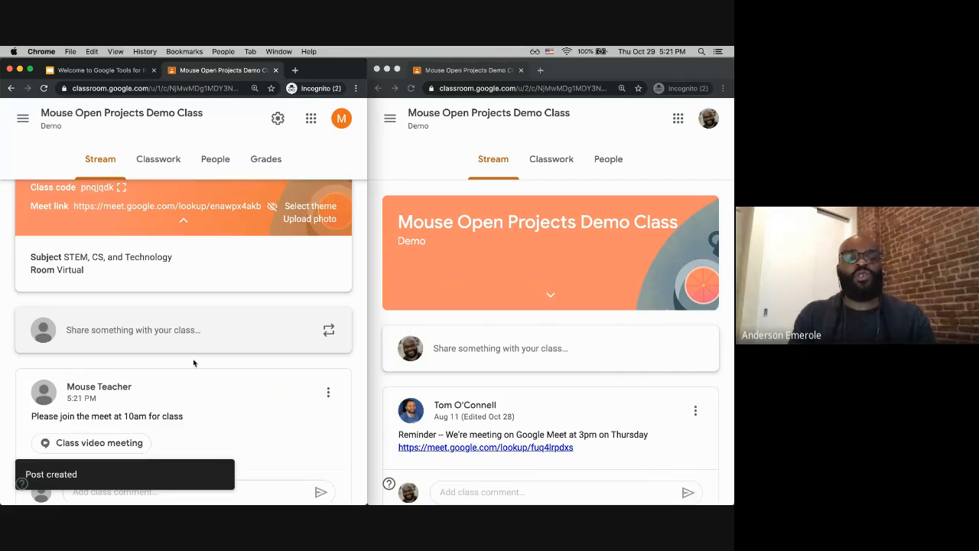
Step: Open the posted Class video meeting attachment to test it, then close its tab
scroll(87, 395, "down", 2)
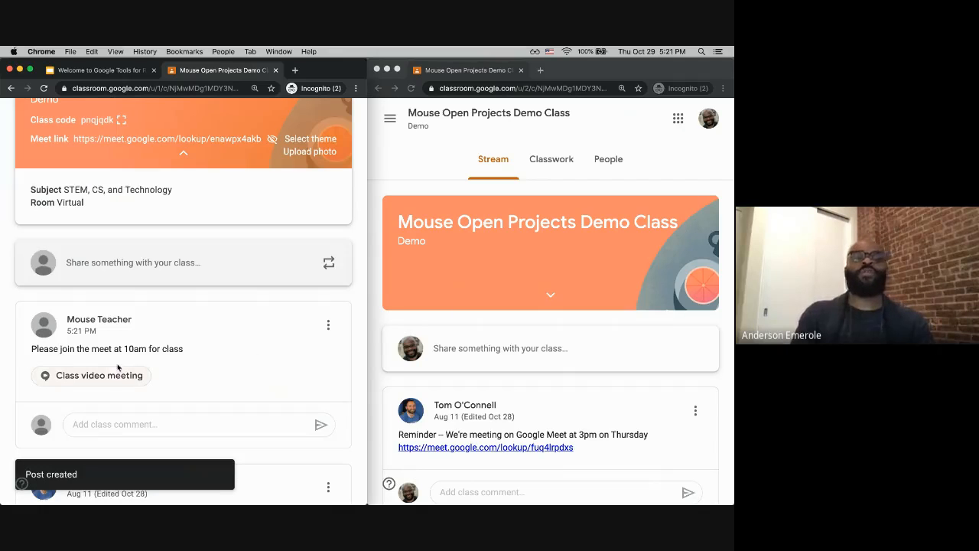
left_click(111, 377)
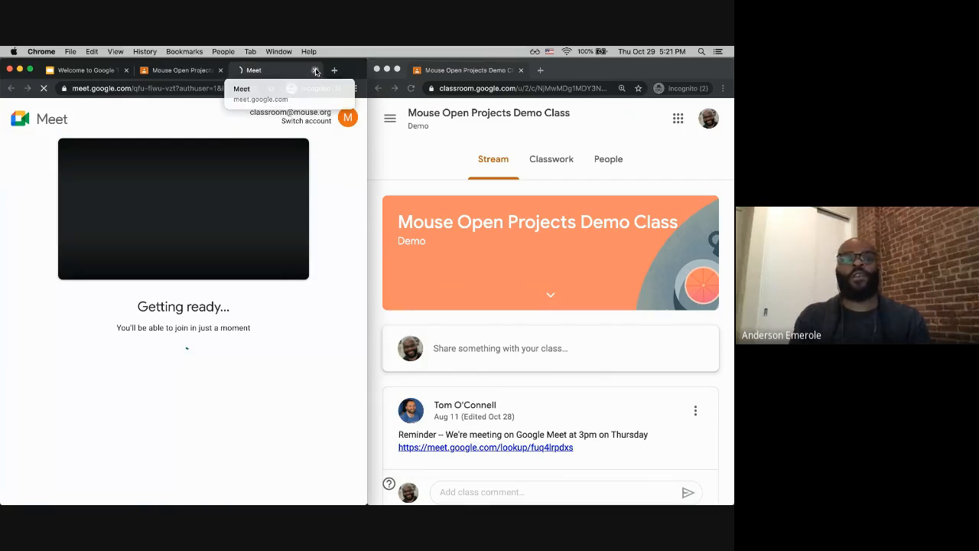
left_click(315, 70)
scroll(217, 148, "up", 1)
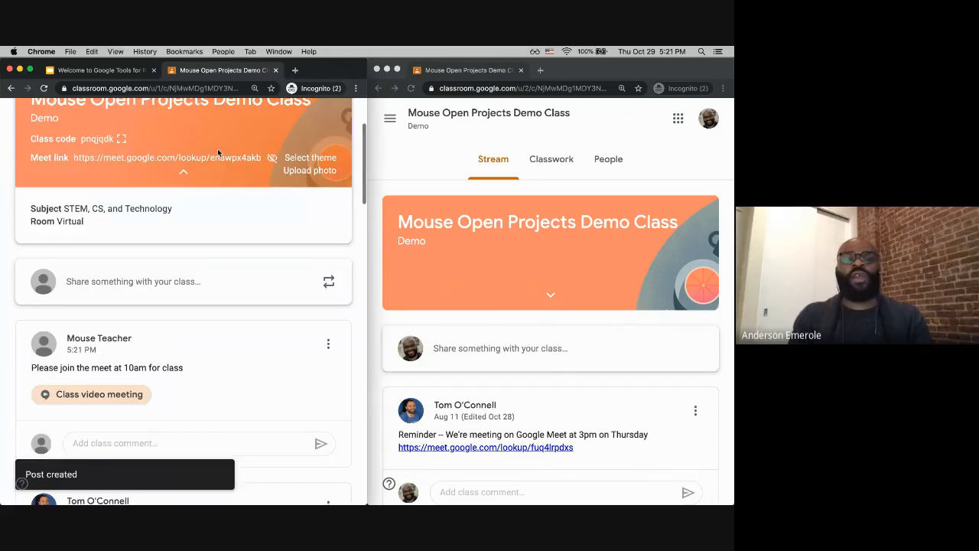
scroll(156, 263, "up", 3)
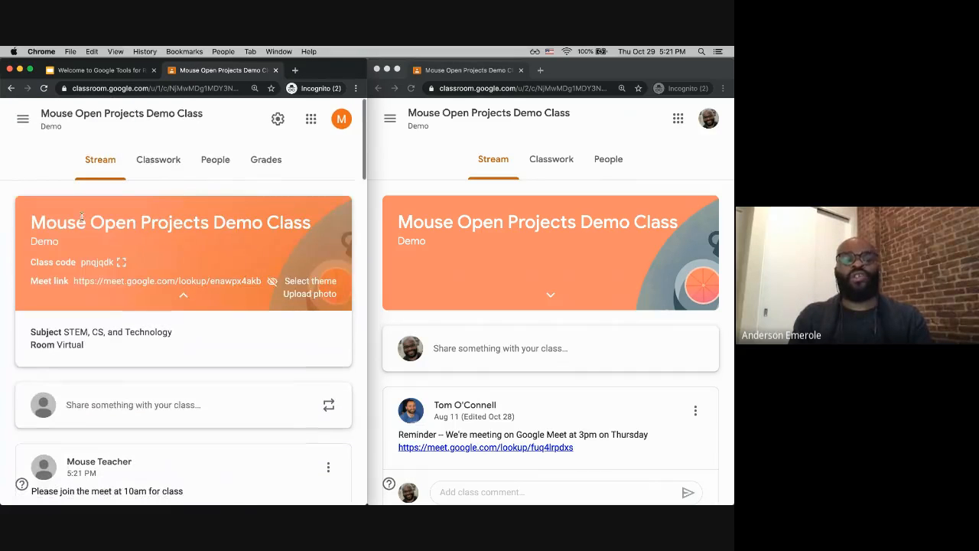
Step: Reset the class Meet link in the class settings
scroll(193, 311, "down", 3)
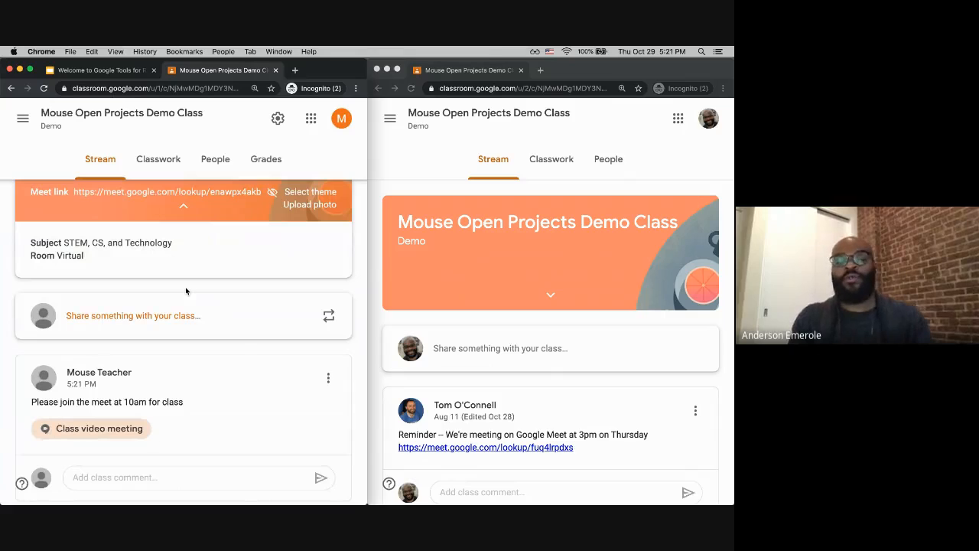
scroll(186, 291, "up", 3)
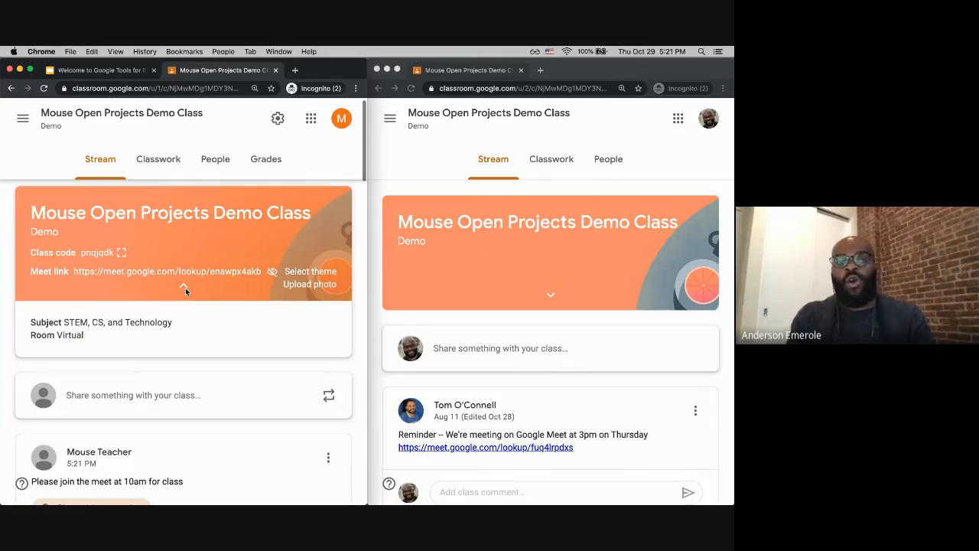
left_click(278, 118)
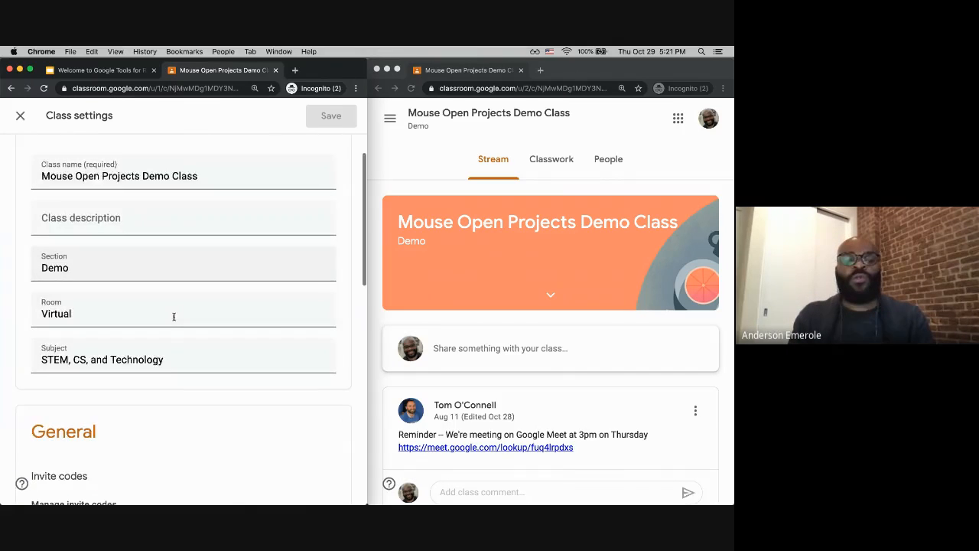
scroll(173, 316, "down", 10)
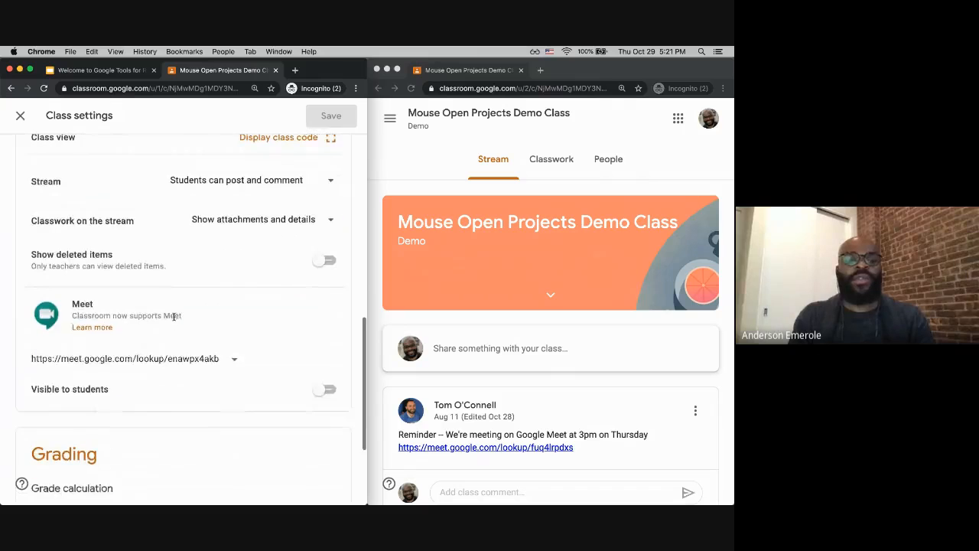
left_click(234, 358)
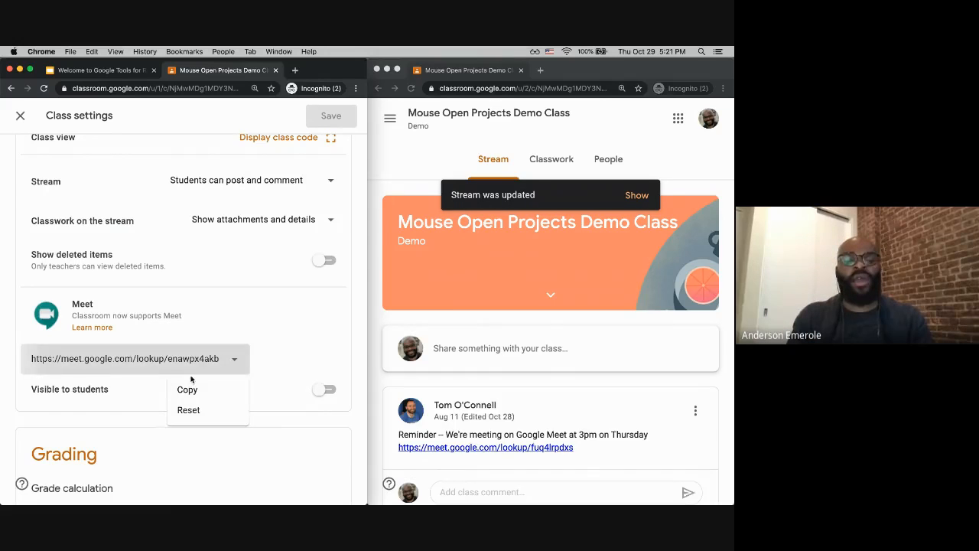
left_click(197, 410)
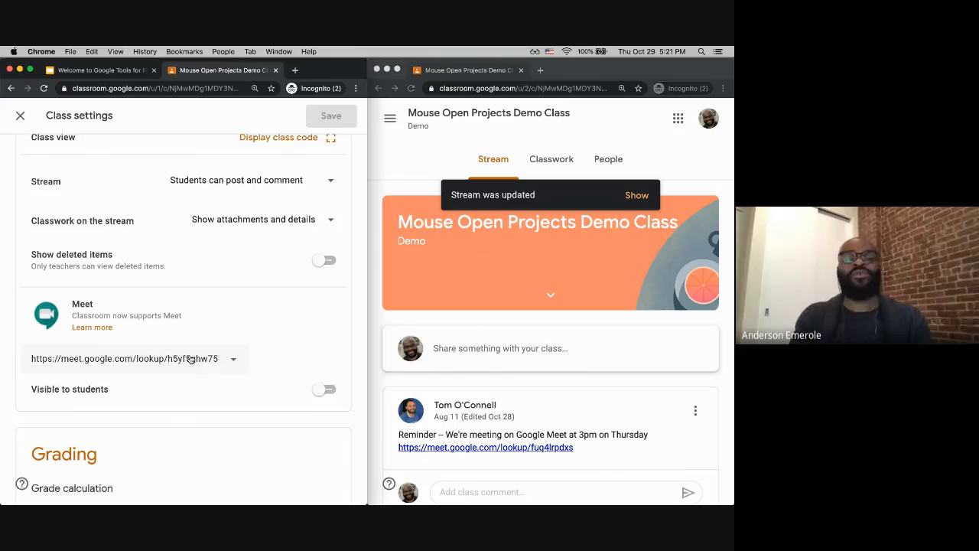
Step: Copy the new Meet link and close the class settings
left_click(233, 358)
left_click(207, 388)
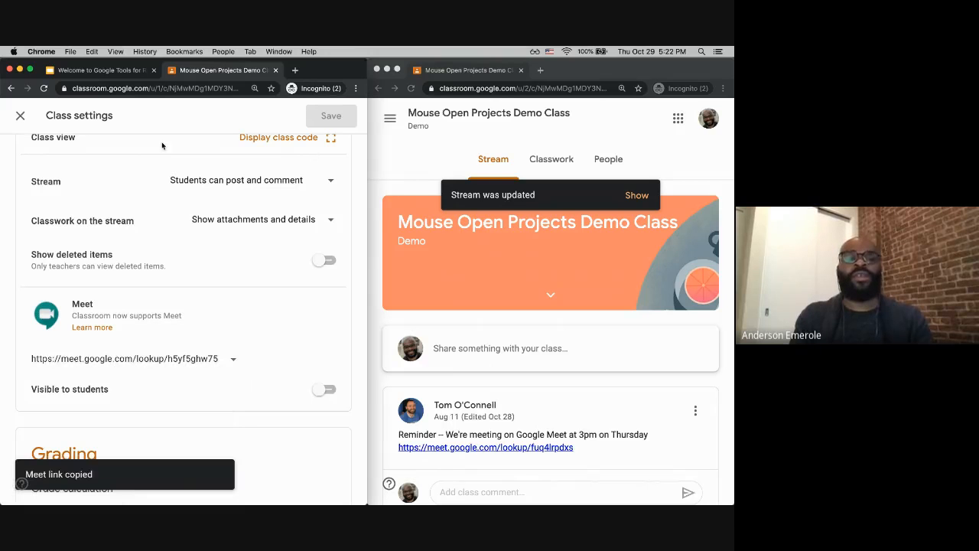
left_click(21, 117)
Step: Edit the 'Please join the meet at 10am for class' announcement to attach the new Meet link, and save it
scroll(214, 367, "down", 5)
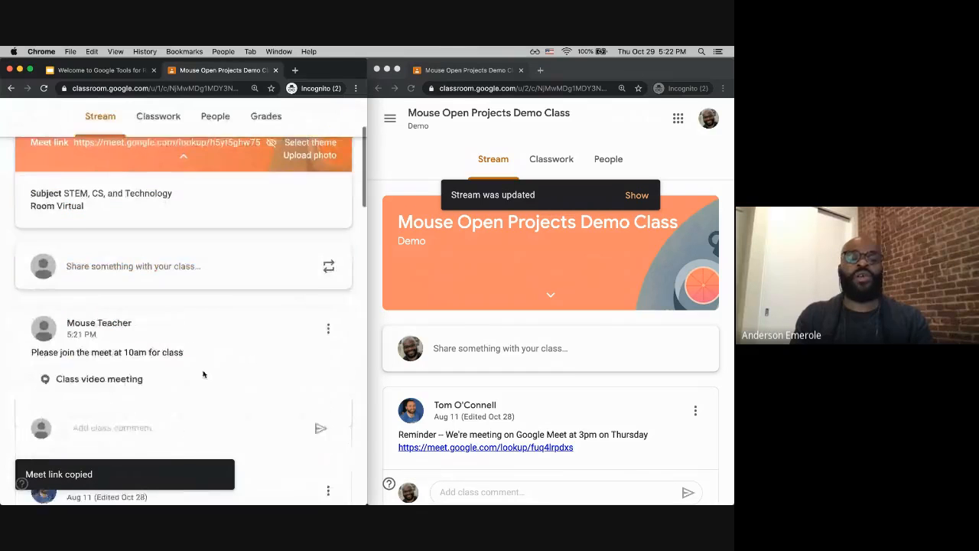
left_click(329, 280)
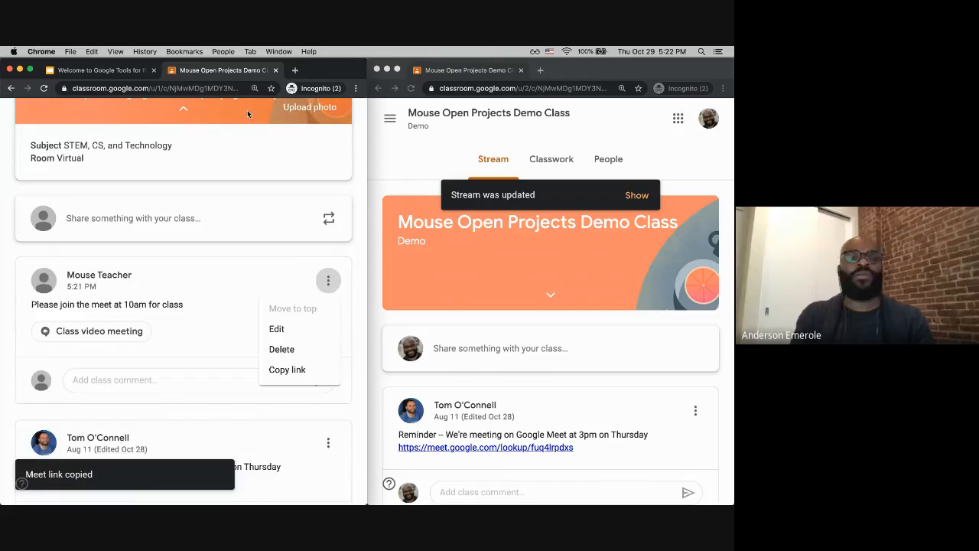
left_click(287, 329)
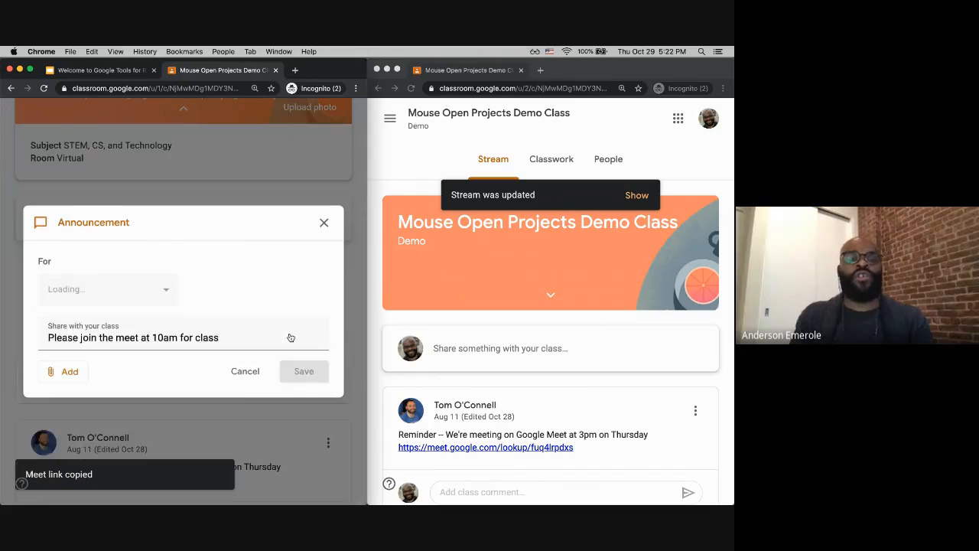
left_click(66, 395)
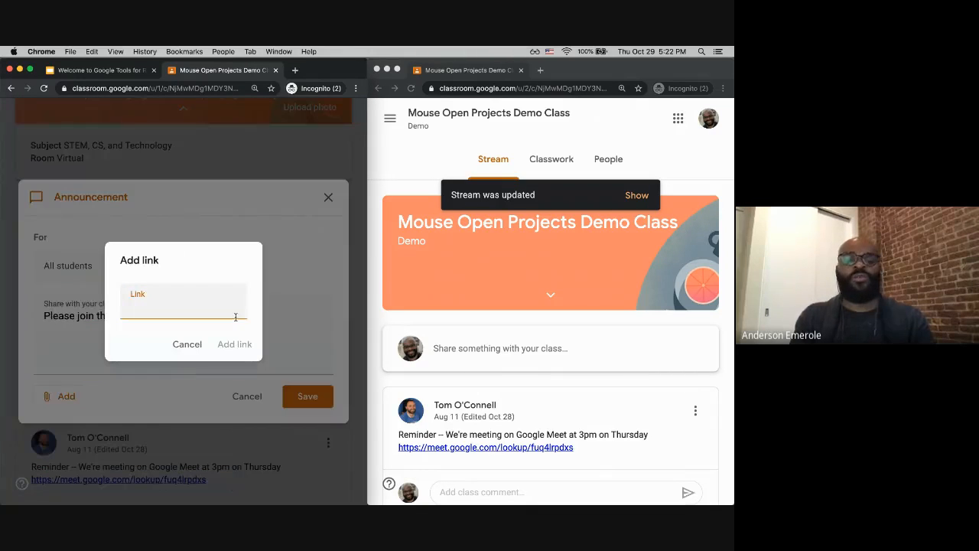
key("super+v")
left_click(234, 344)
left_click(304, 429)
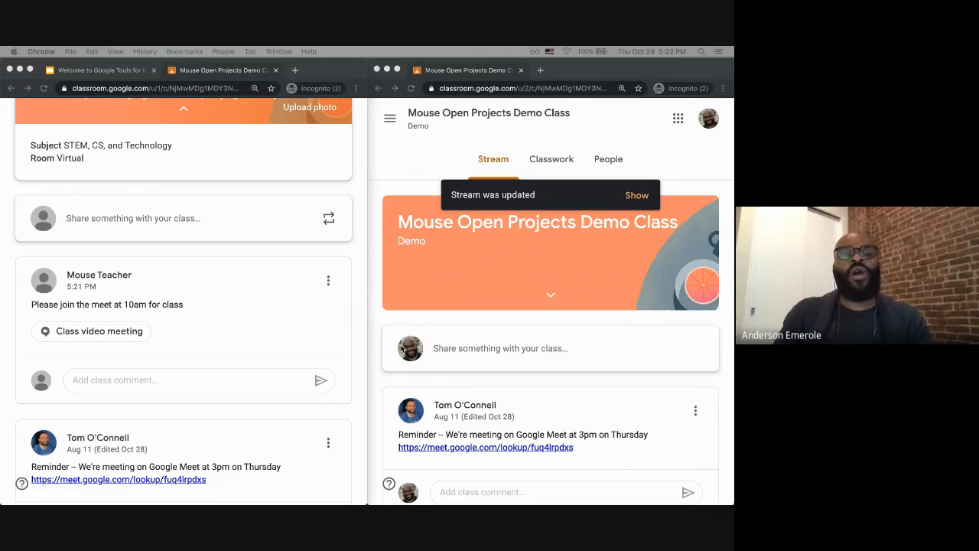
Step: Maximize the teacher window and open the class's Google Calendar from the Classwork page
scroll(360, 346, "up", 3)
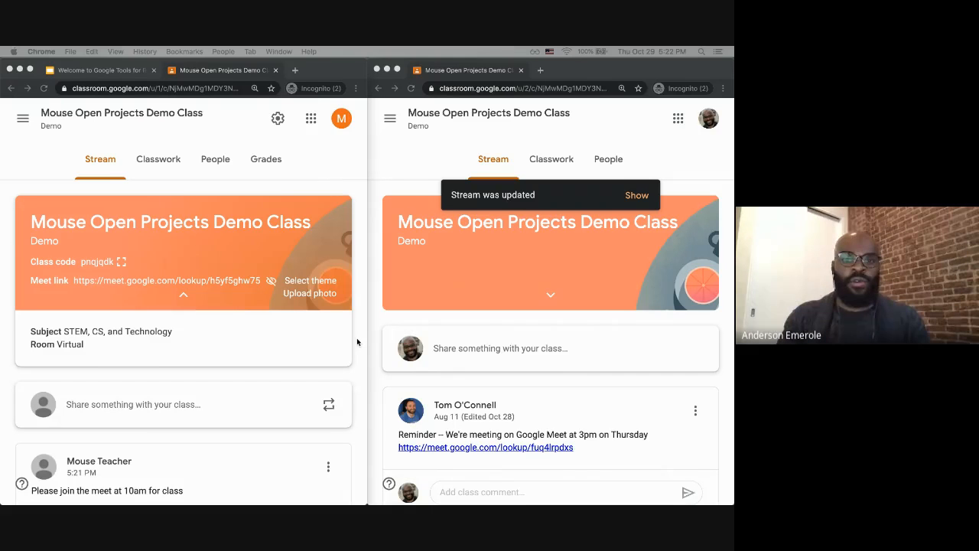
double_click(330, 74)
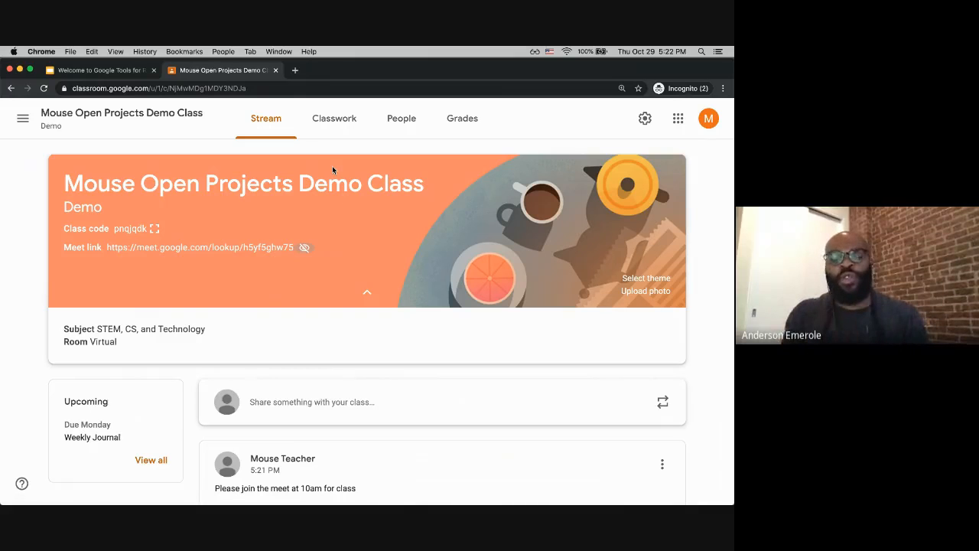
left_click(337, 120)
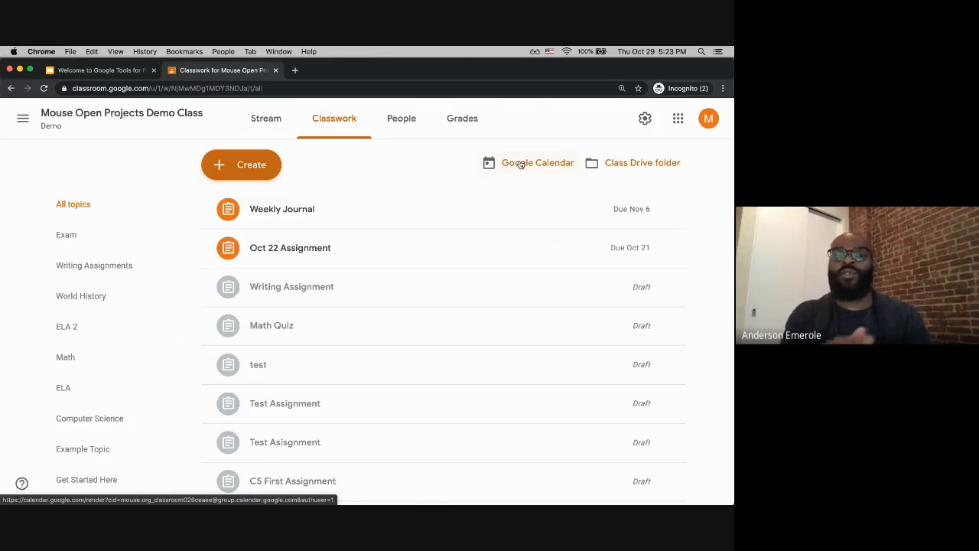
left_click(521, 167)
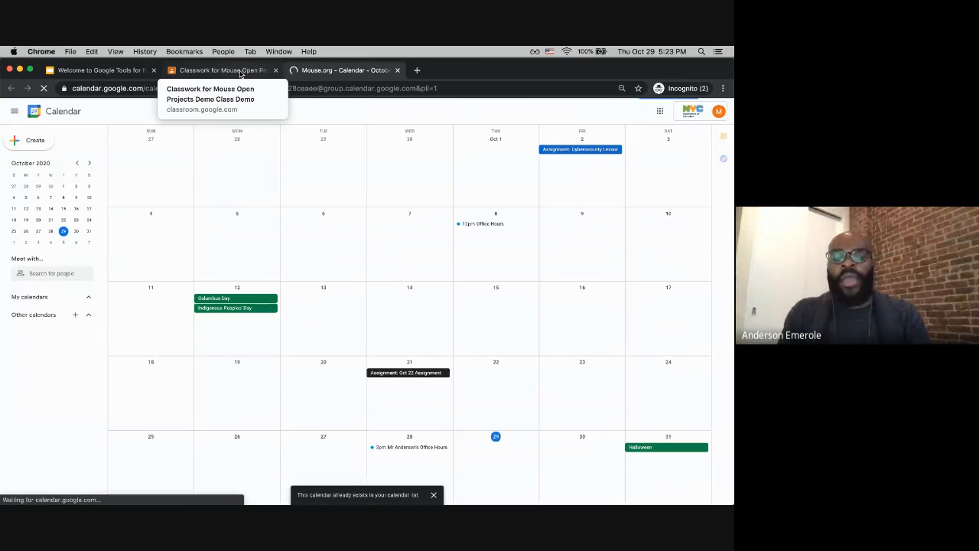
Step: Create an event titled 'Parent Meeting 1' on October 29
left_click(489, 453)
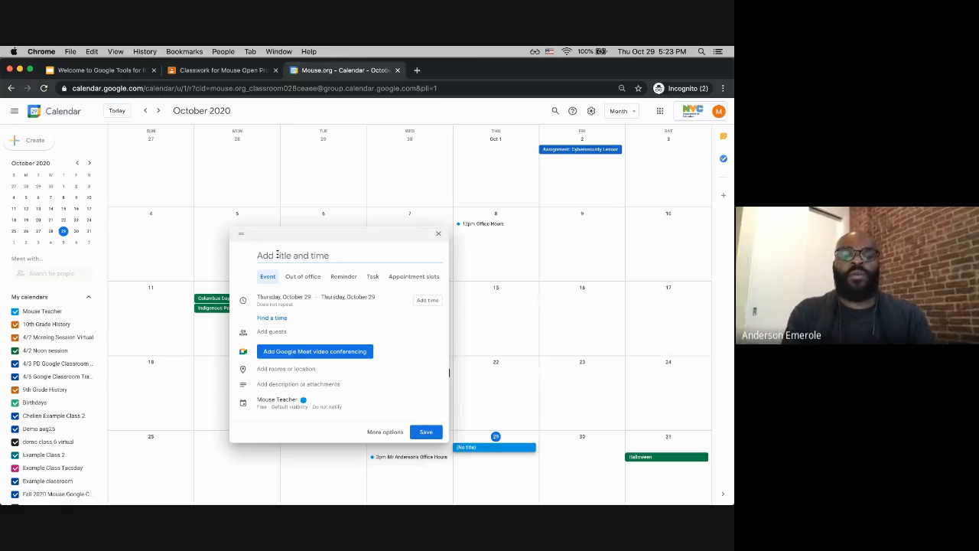
type("Parent Meeting 1")
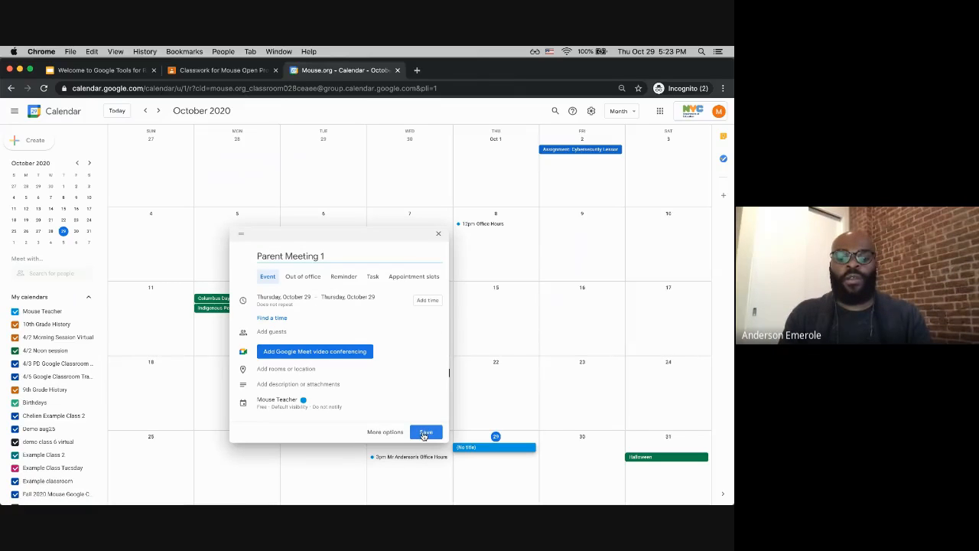
left_click(425, 433)
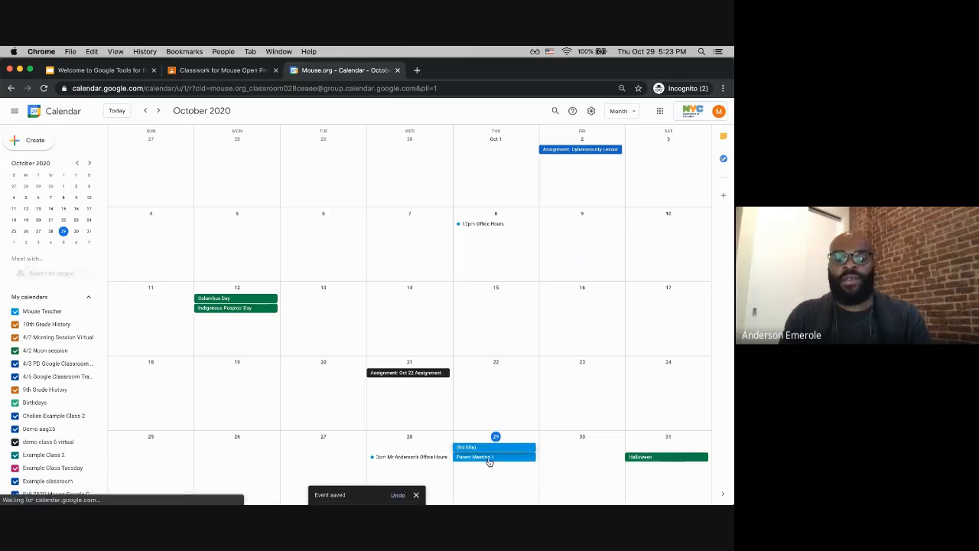
Step: Create a second October 29 event titled 'Parent Meeting 2'
double_click(490, 461)
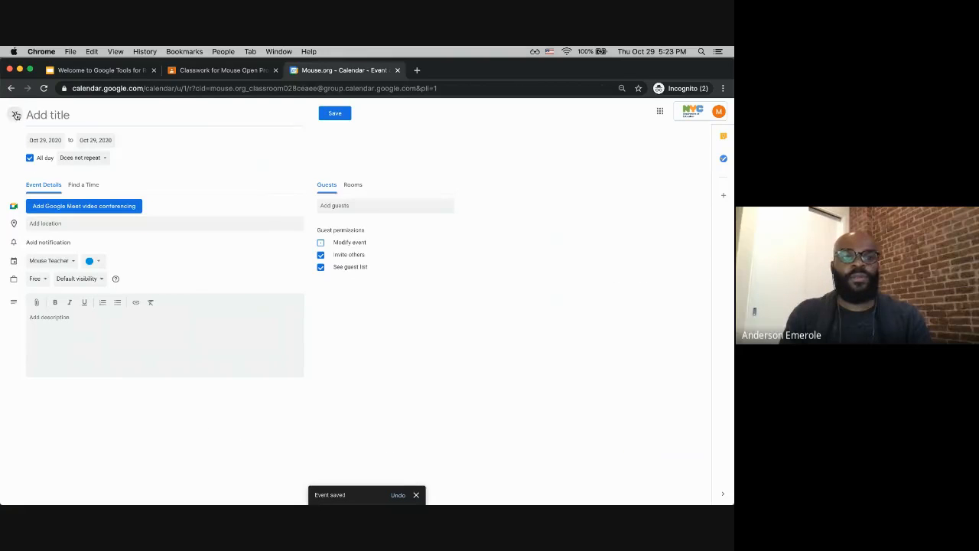
left_click(481, 462)
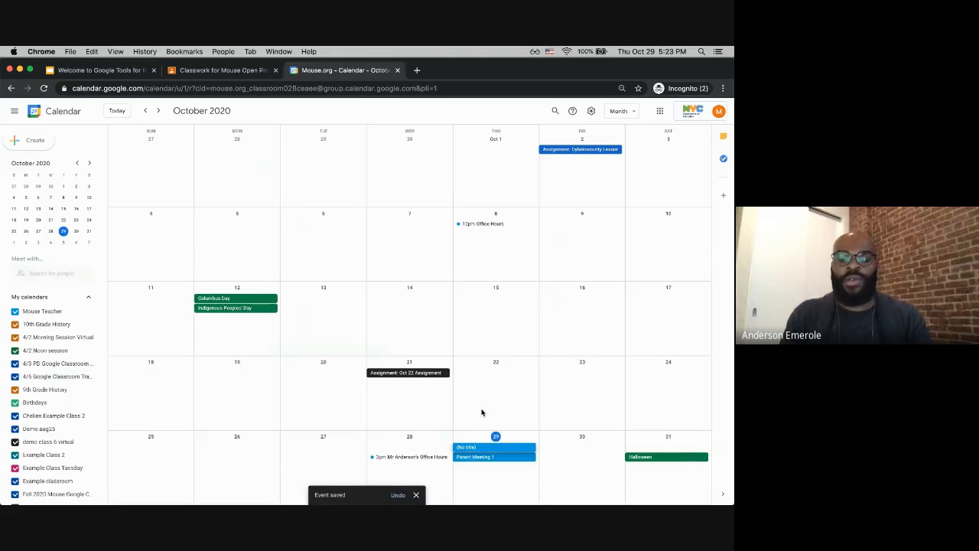
type("Parent Me")
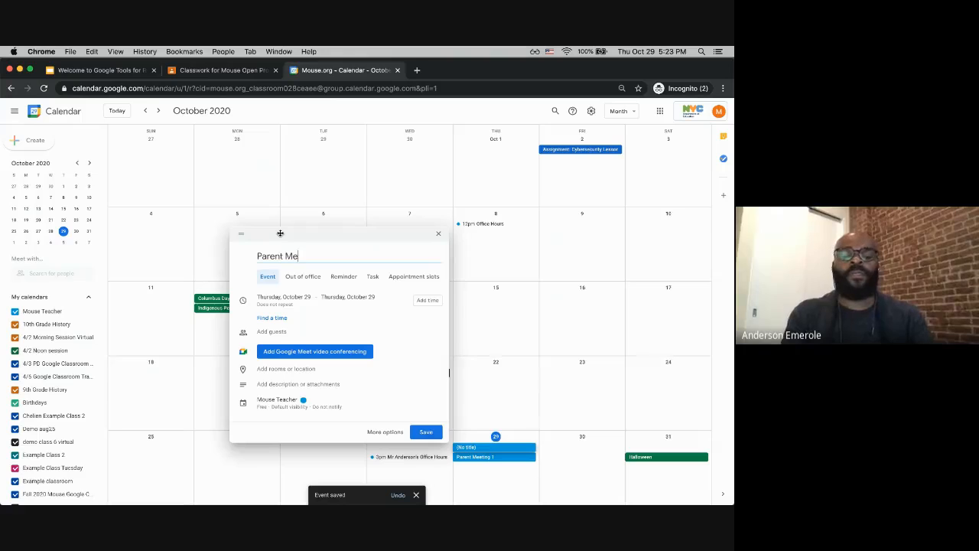
type("eting 2")
key("Return")
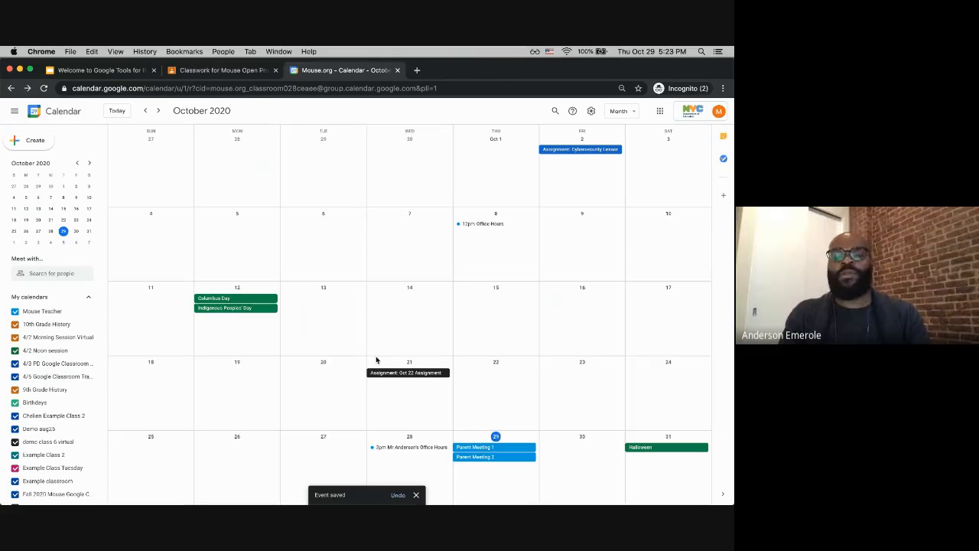
Step: Edit Parent Meeting 1: turn off All day and set it from 10:00am to 10:15am
left_click(483, 449)
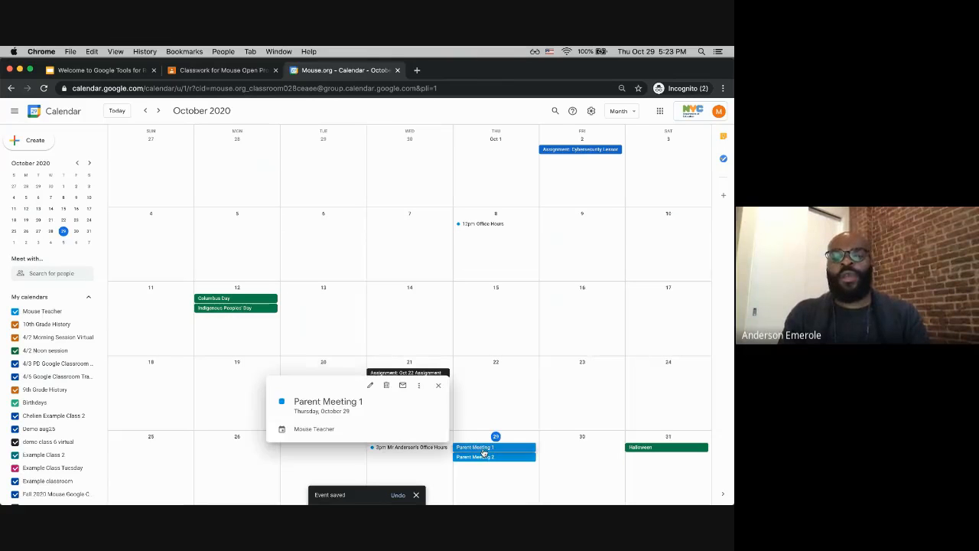
left_click(370, 385)
left_click(31, 158)
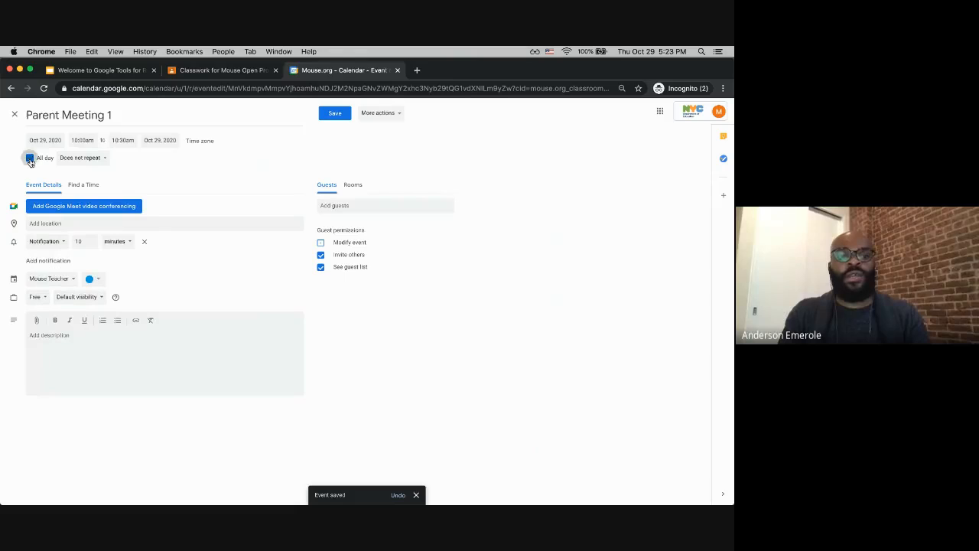
left_click(84, 140)
left_click(86, 191)
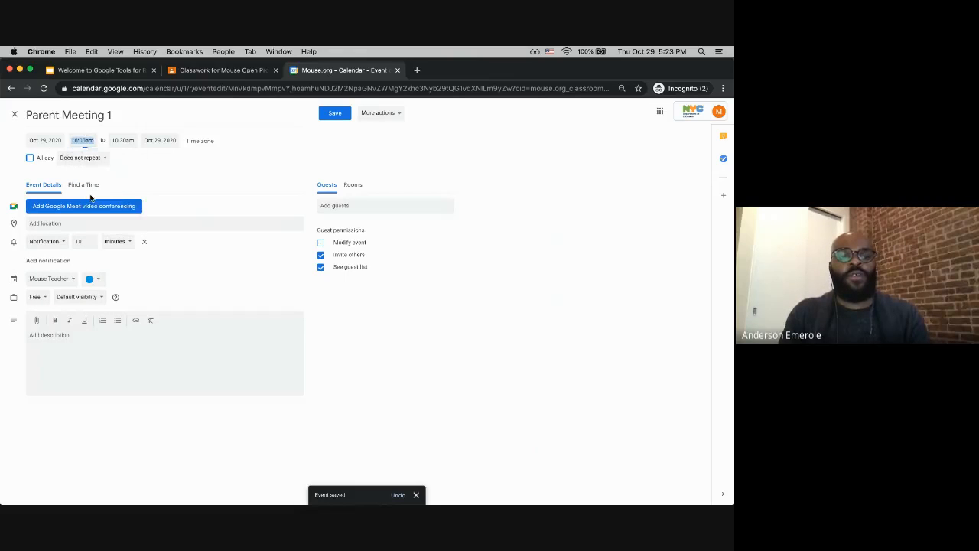
left_click(123, 140)
key("BackSpace")
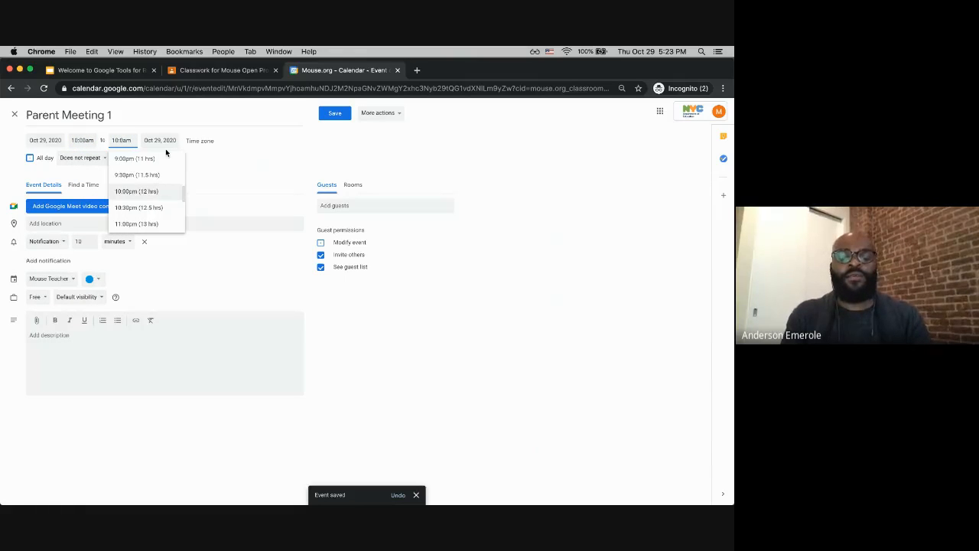
key("Right")
key("BackSpace")
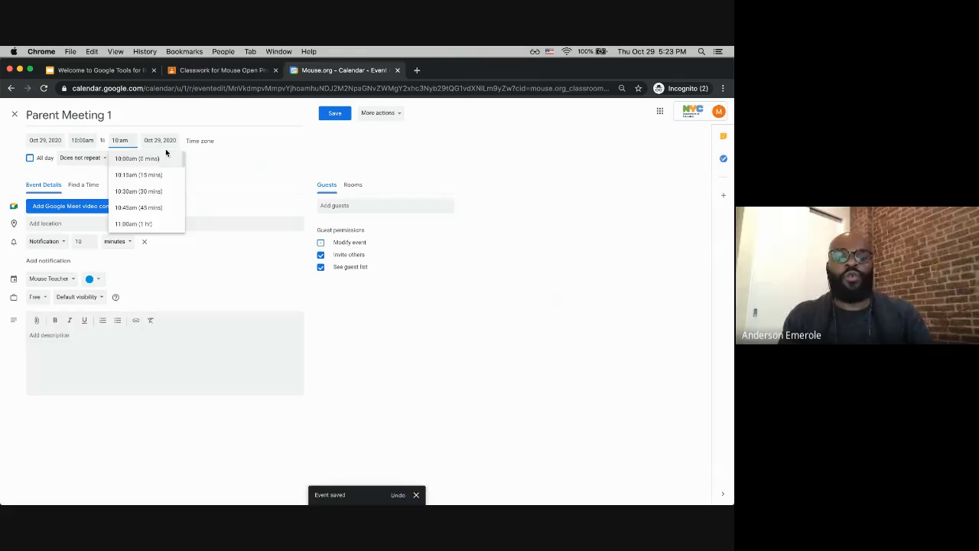
type("15")
left_click(227, 163)
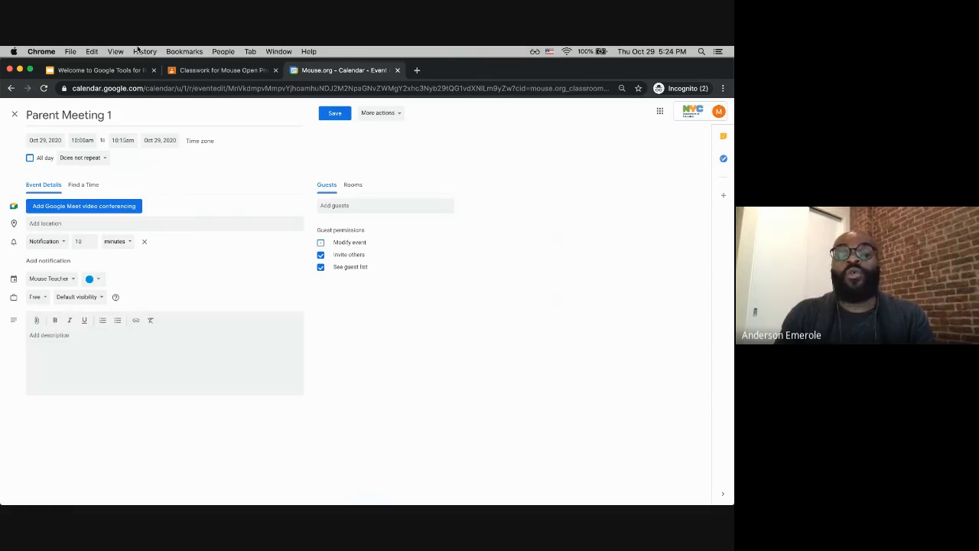
left_click(198, 71)
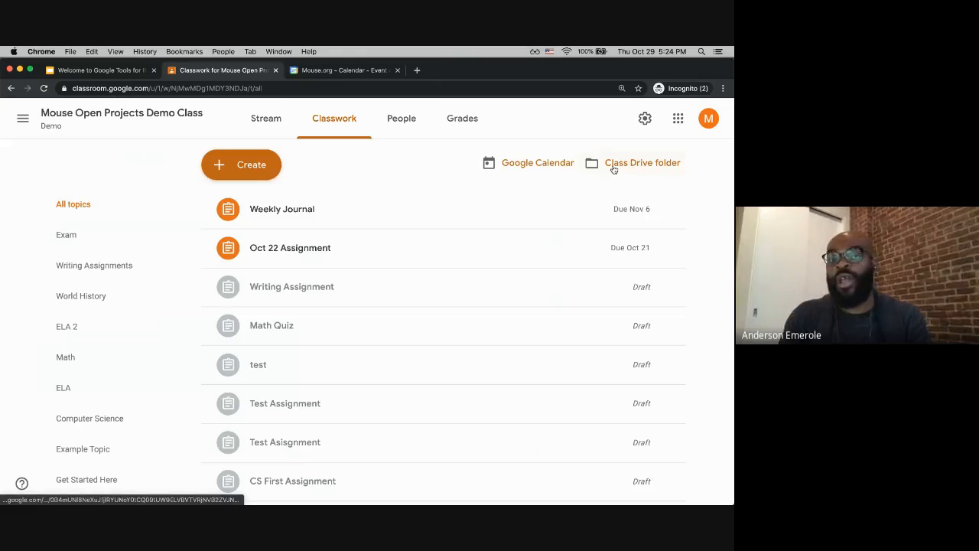
left_click(342, 72)
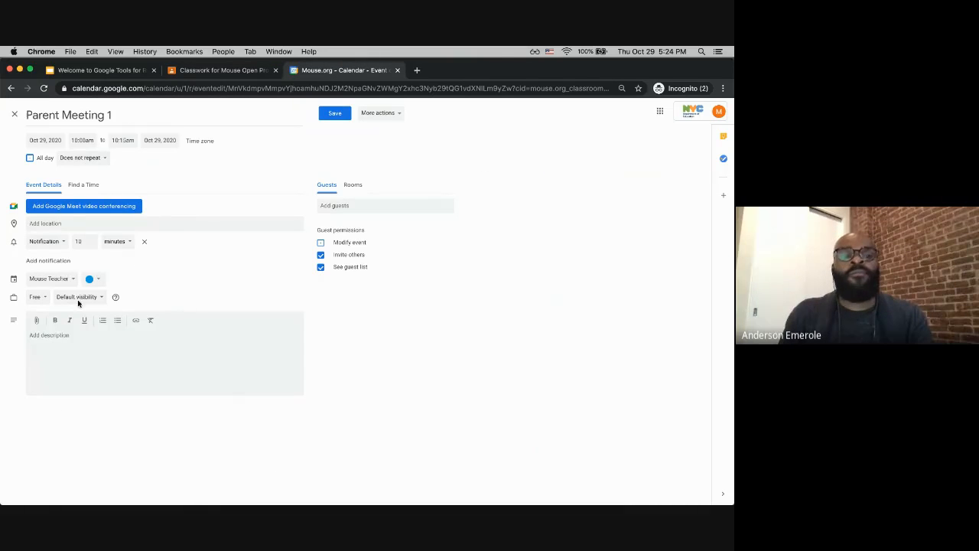
left_click(65, 279)
left_click(232, 247)
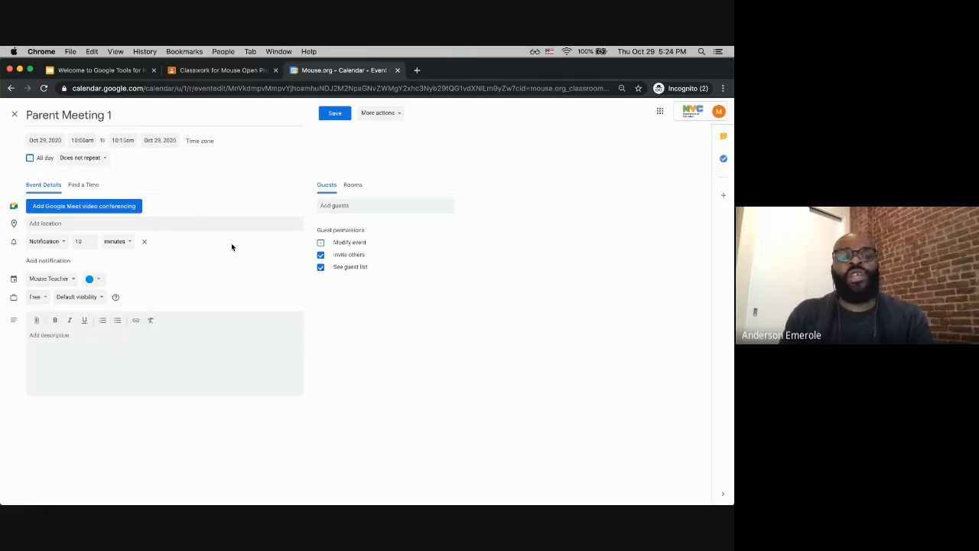
Step: Assign Parent Meeting 1 to the Geometry 2nd period calendar
key("super+equal")
key("super+equal")
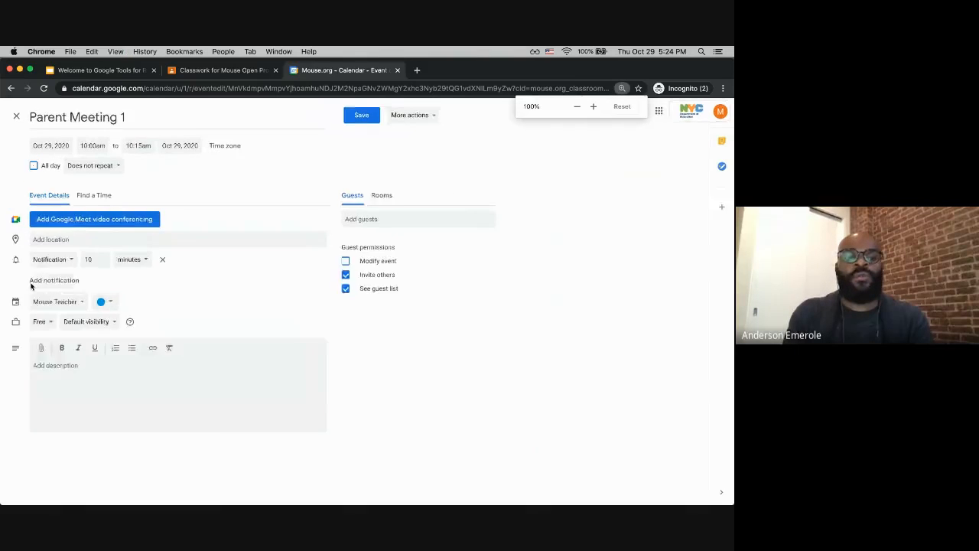
left_click(71, 328)
scroll(83, 333, "down", 3)
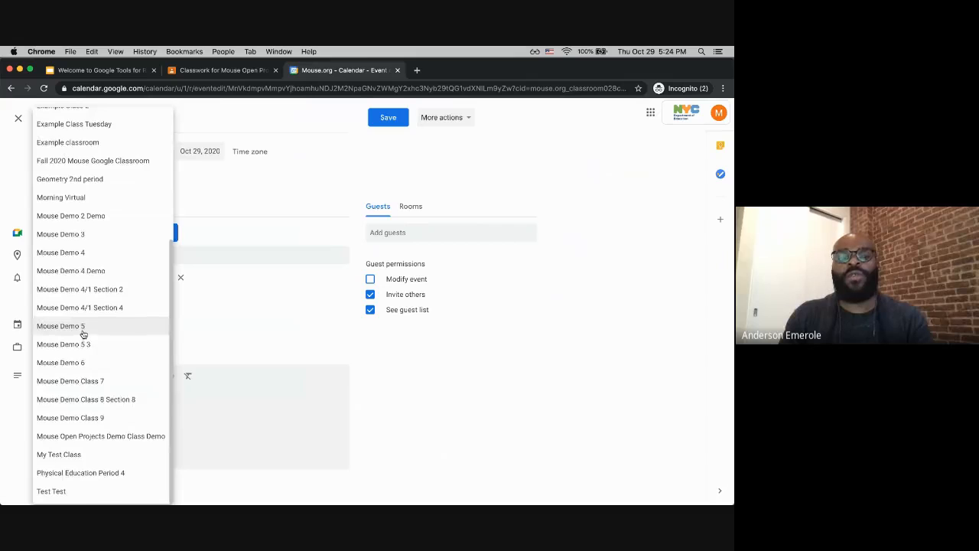
scroll(84, 329, "up", 5)
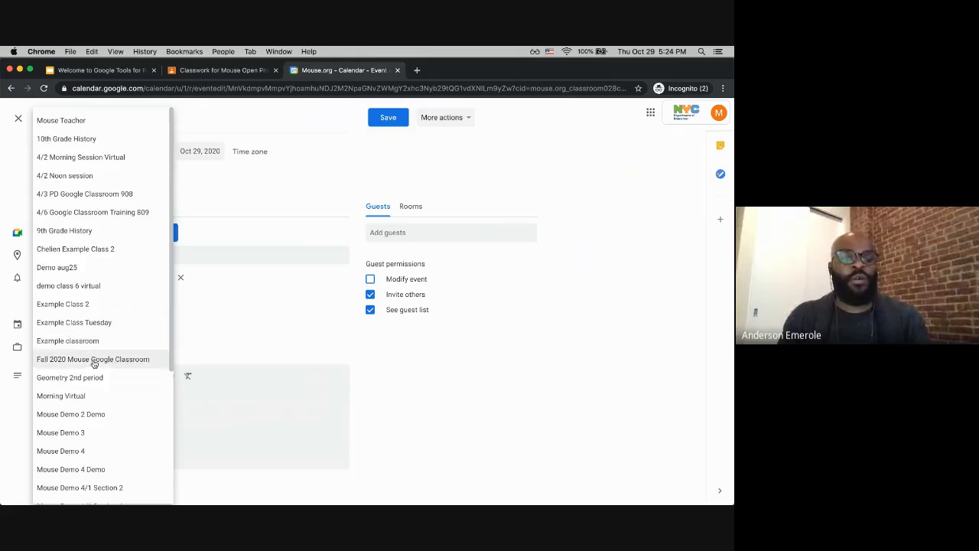
scroll(73, 383, "down", 1)
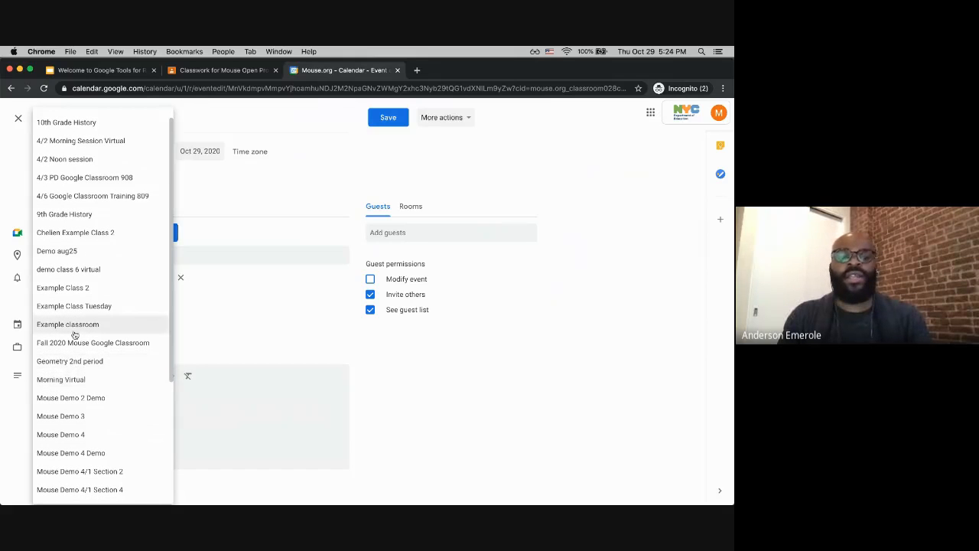
left_click(74, 361)
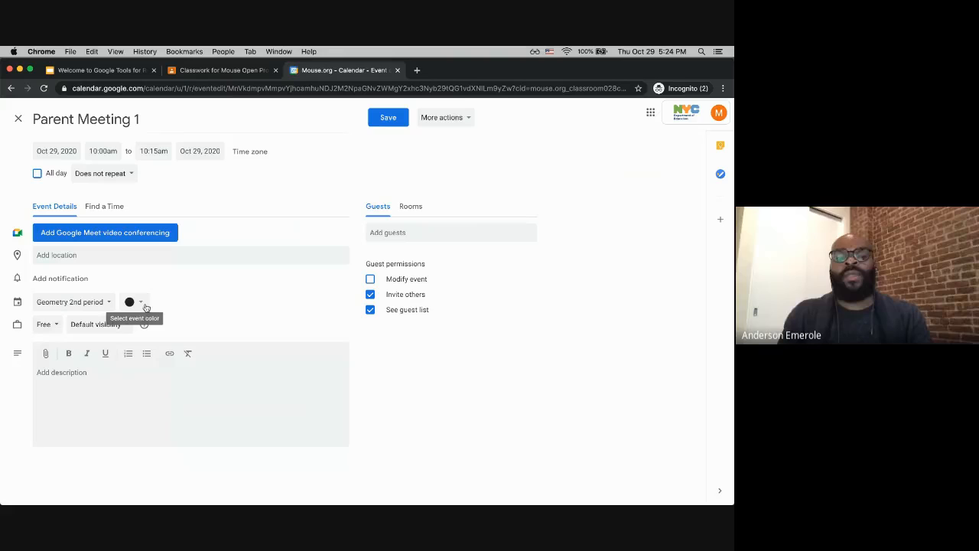
Step: Add the teacher as a guest of Parent Meeting 1 by searching their name in the guest field
left_click(395, 235)
left_click(498, 197)
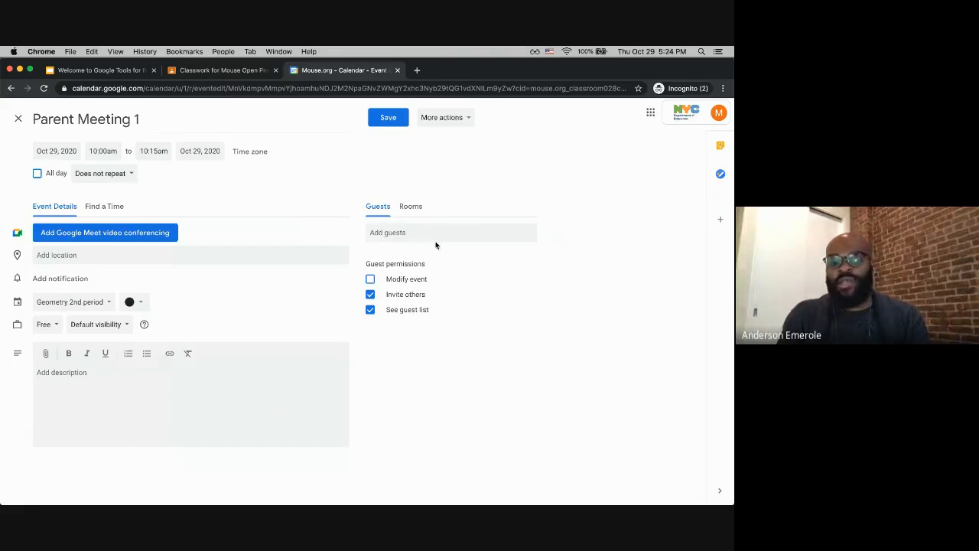
left_click(434, 238)
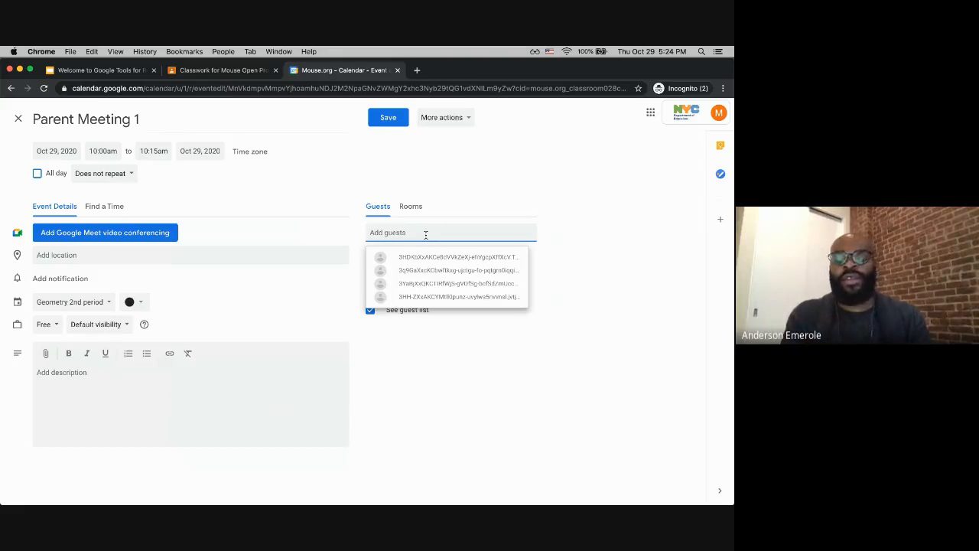
type("ande")
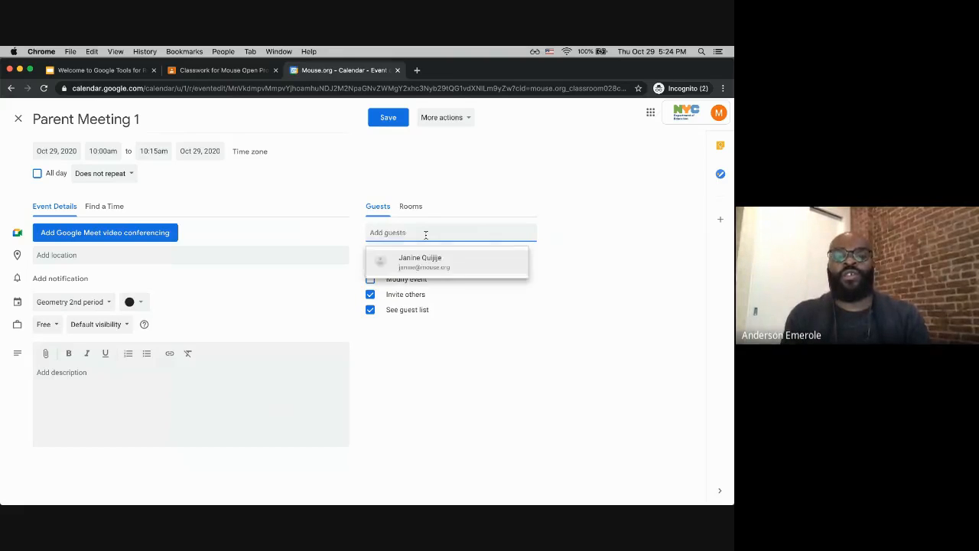
type("rson")
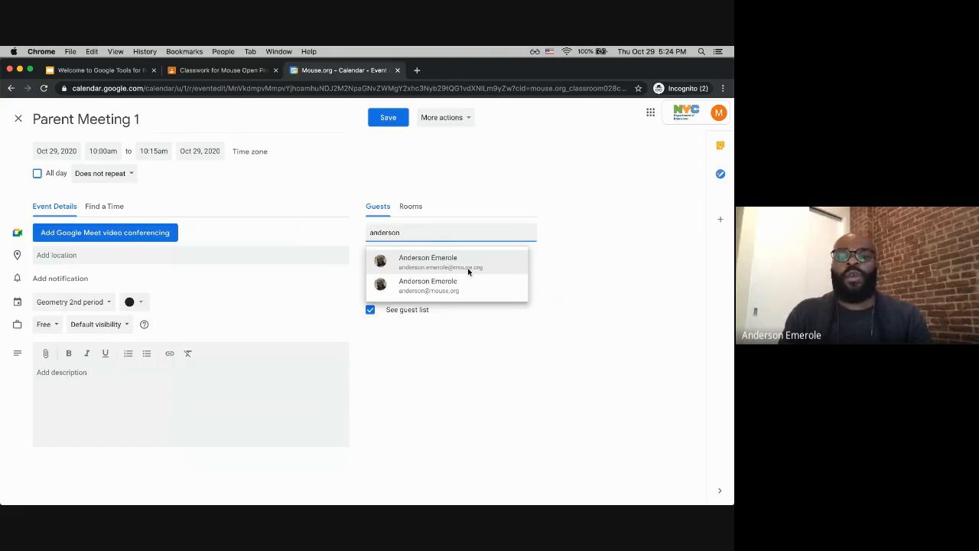
left_click(467, 267)
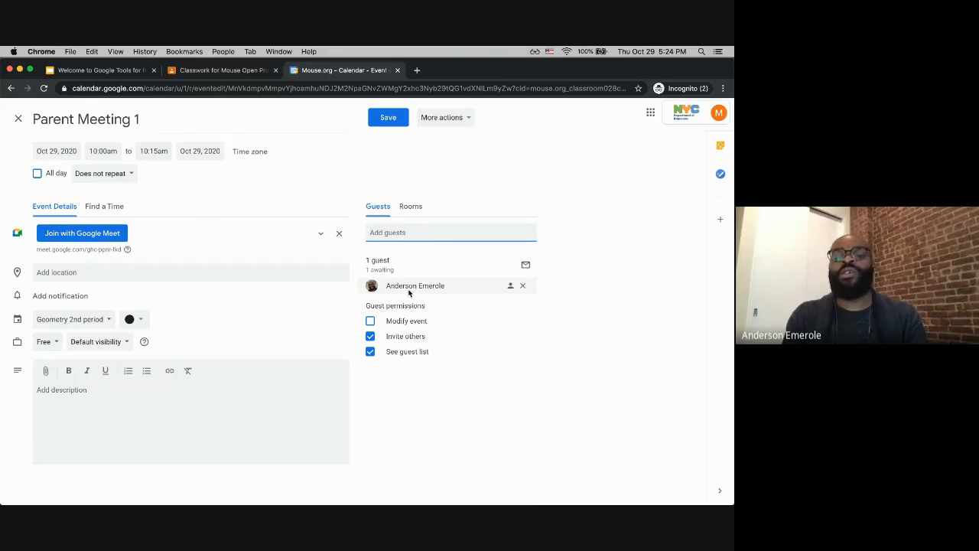
Step: Save Parent Meeting 1 and choose to send invitation emails to the guests
mouse_move(406, 289)
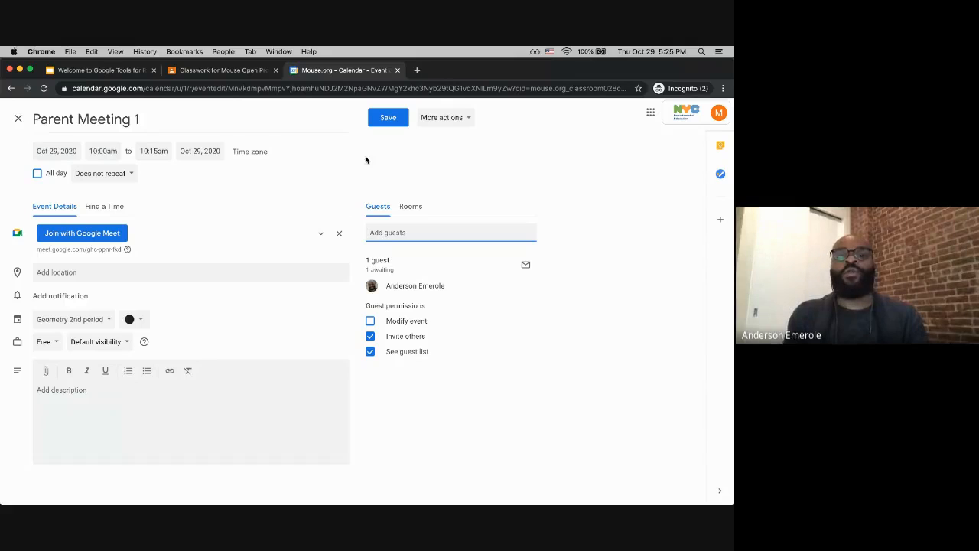
left_click(388, 117)
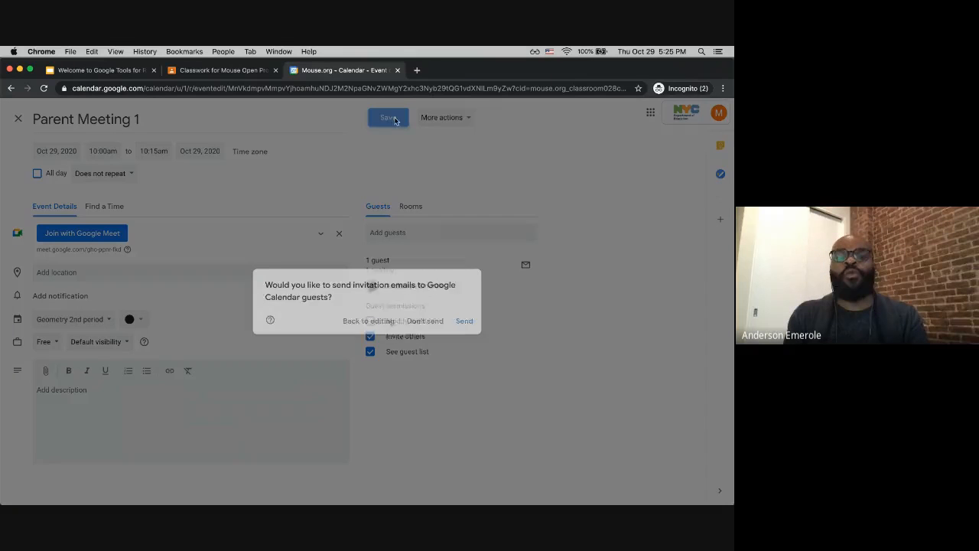
left_click(465, 323)
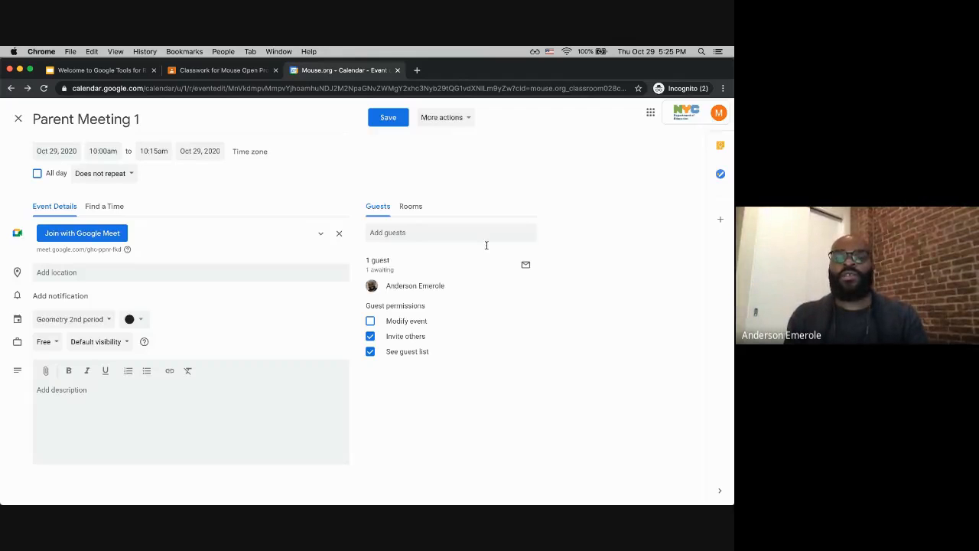
Step: Remove the guest from Parent Meeting 1 and save the event
left_click(522, 286)
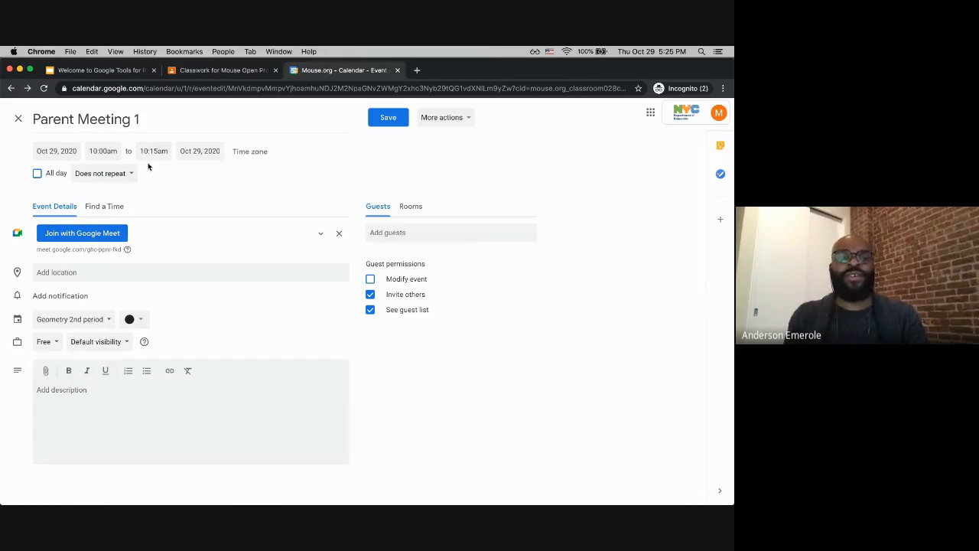
left_click(377, 122)
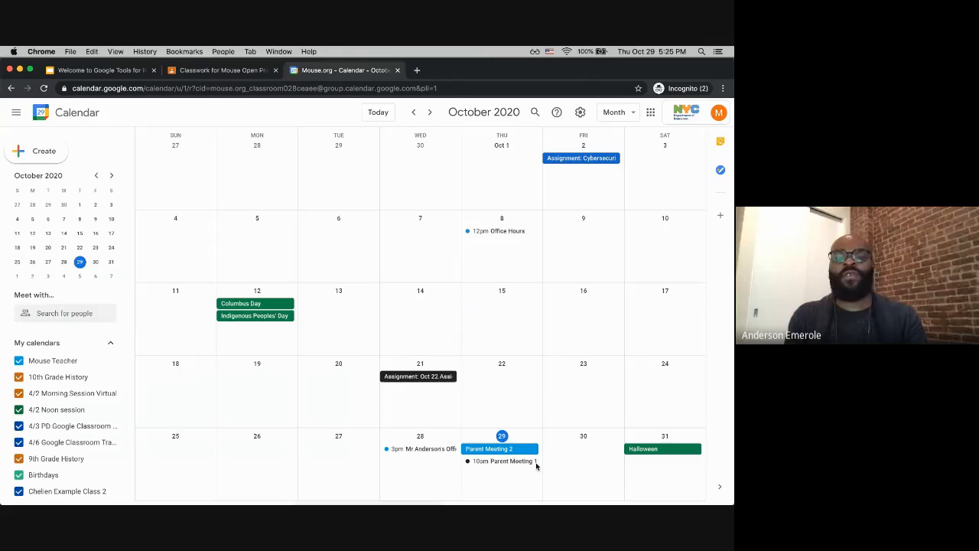
Step: Edit Parent Meeting 2: turn off All day and set it from 10:30am to 10:45am
left_click(490, 450)
left_click(356, 374)
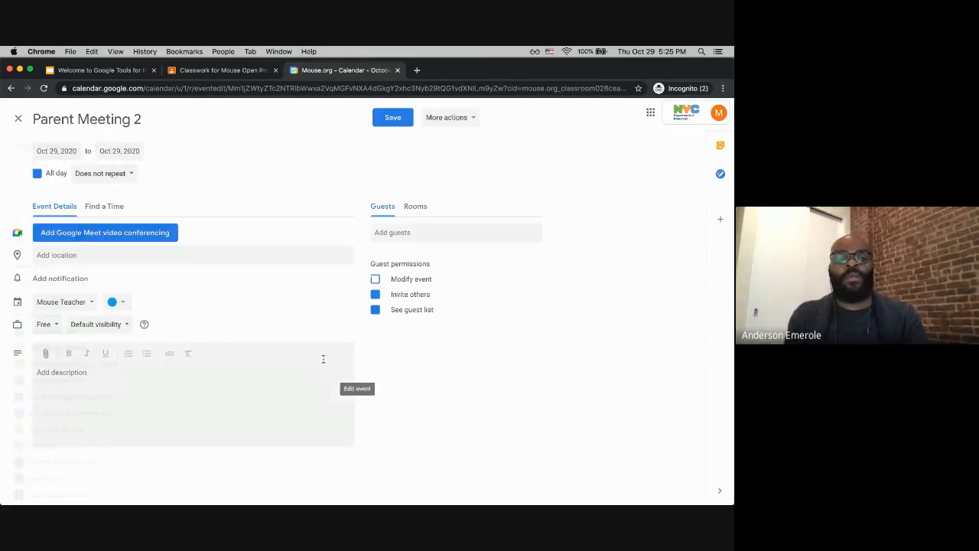
left_click(37, 173)
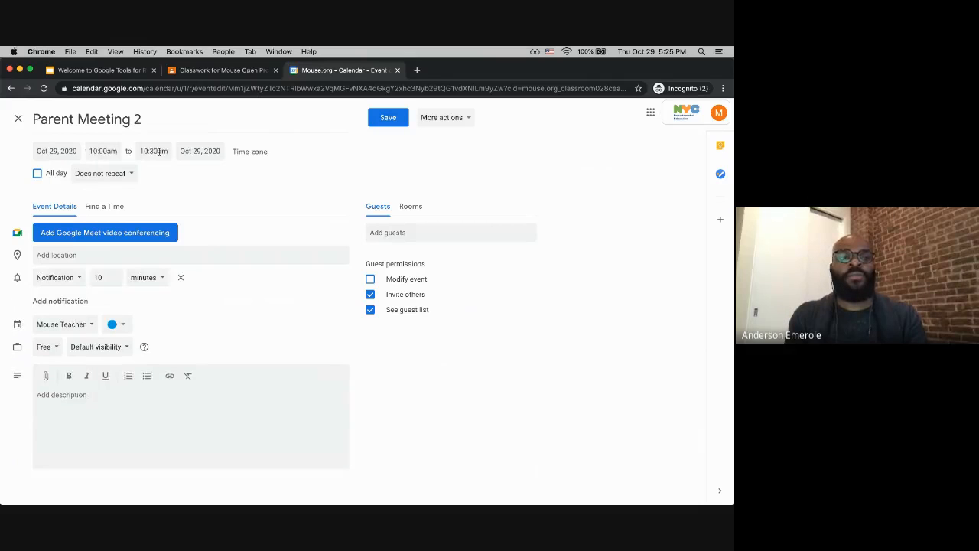
left_click(104, 151)
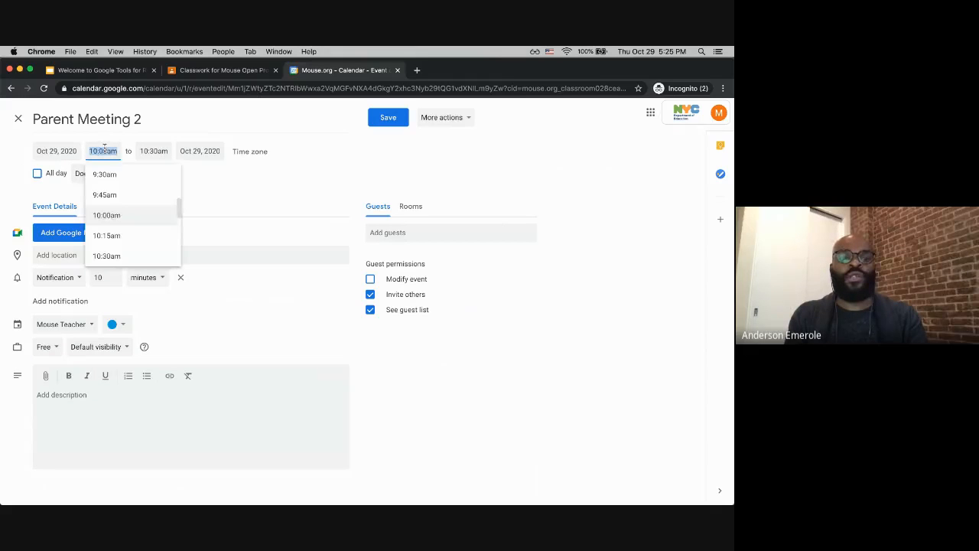
left_click(121, 254)
left_click(154, 150)
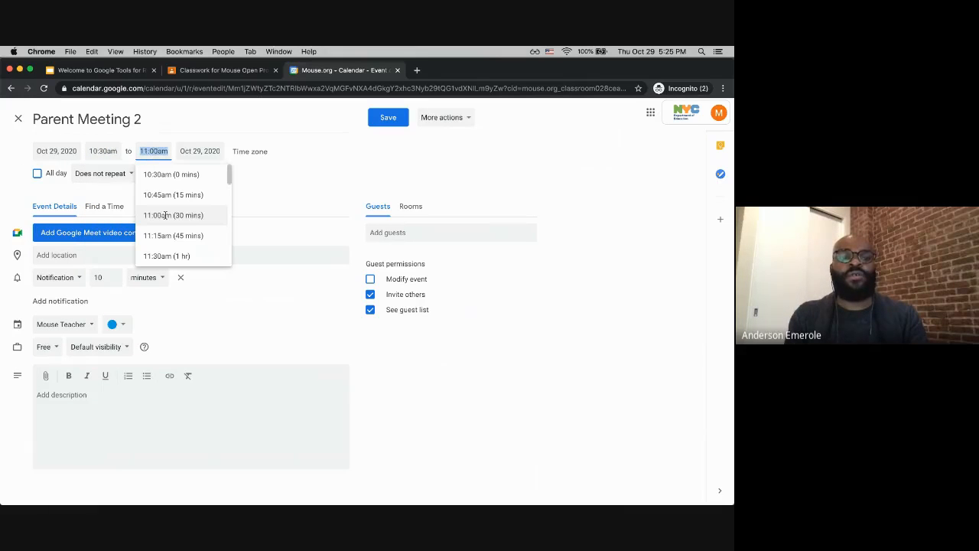
type("10:45")
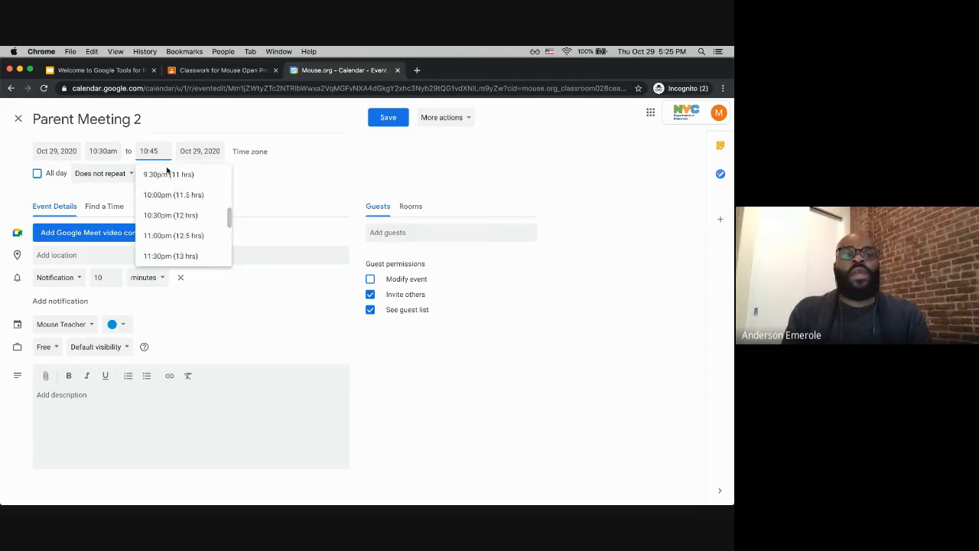
key("Return")
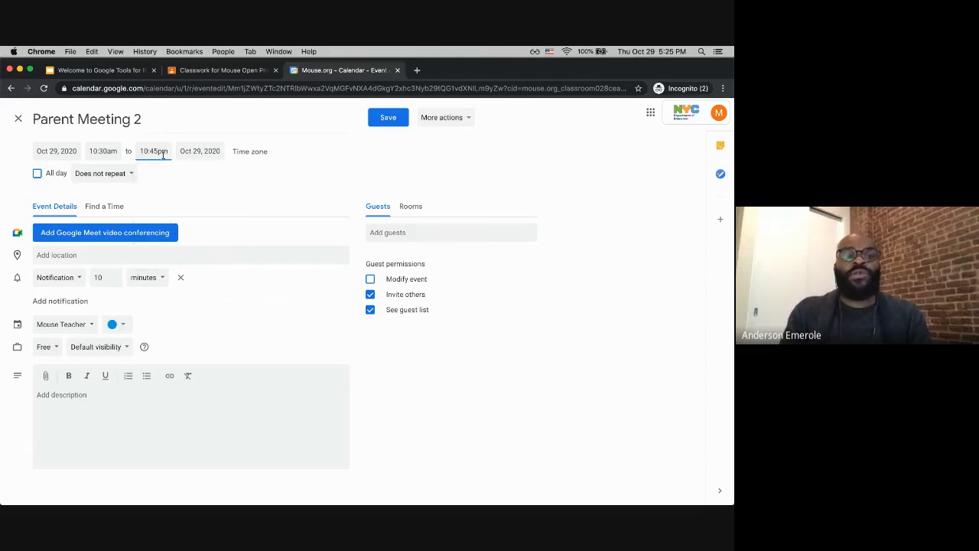
key("BackSpace")
type("a")
key("Return")
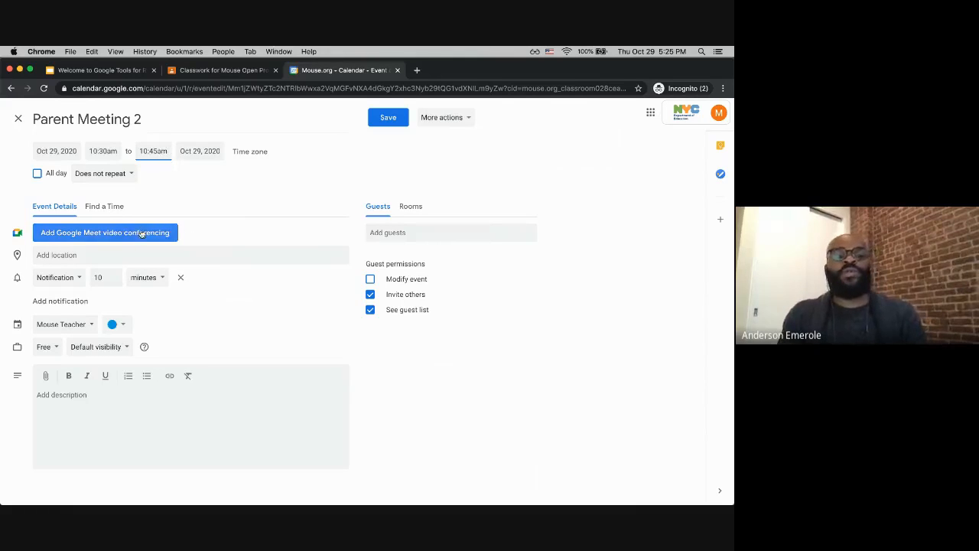
Step: Assign Parent Meeting 2 to the 10th Grade History calendar and add the teacher as a guest
left_click(74, 326)
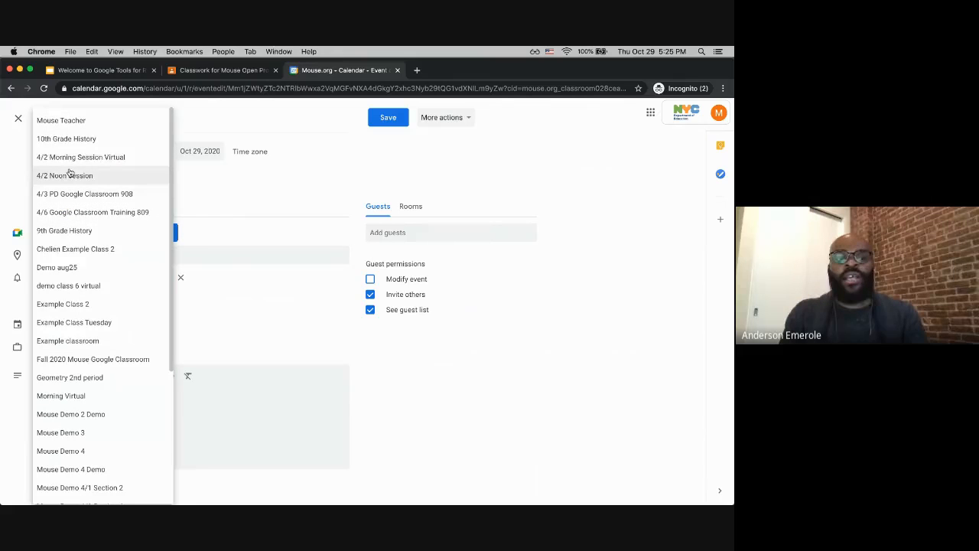
left_click(65, 141)
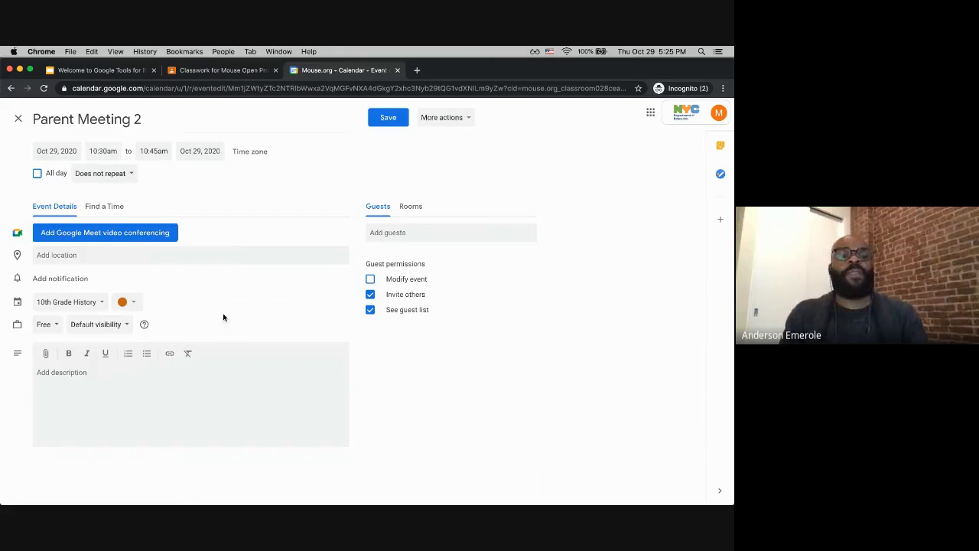
left_click(380, 233)
type("and")
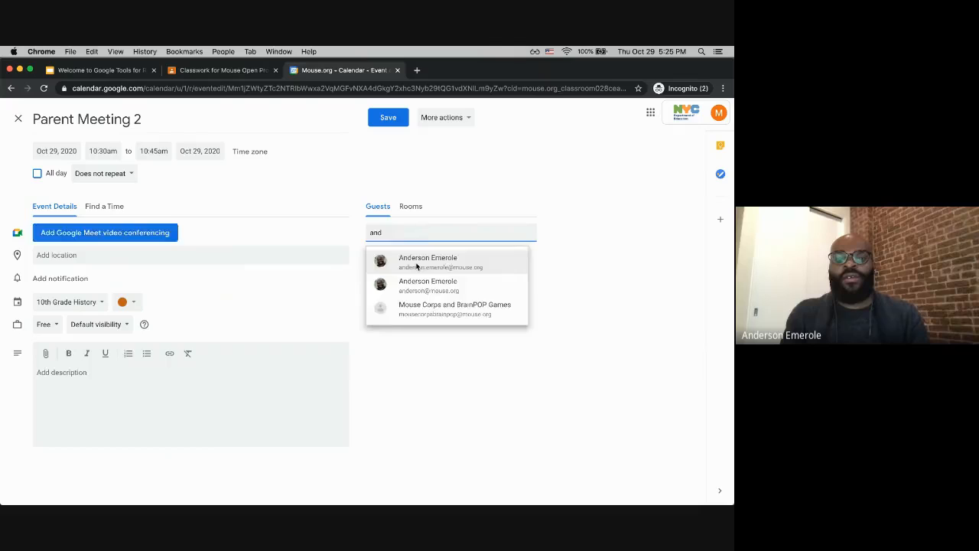
left_click(417, 261)
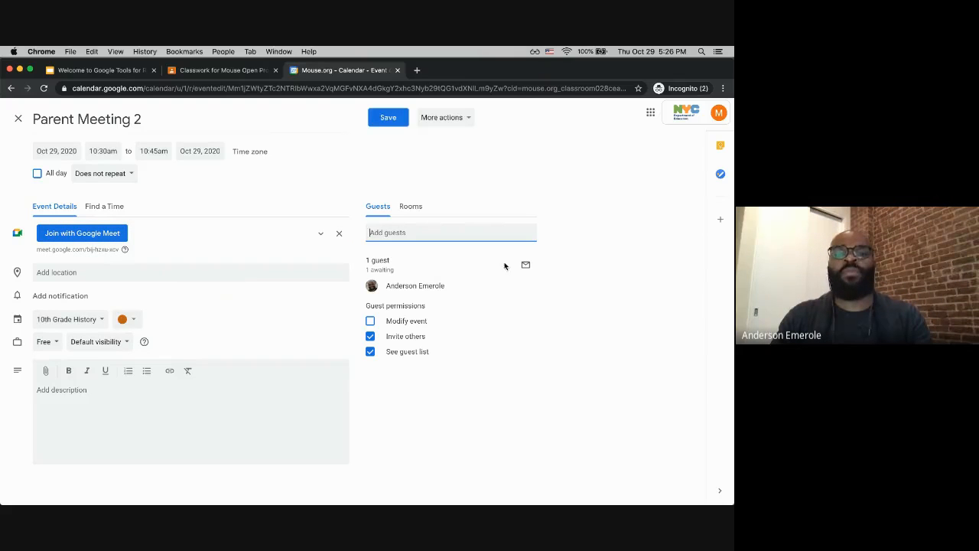
Step: Remove the guest from Parent Meeting 2 and save the event
left_click(523, 286)
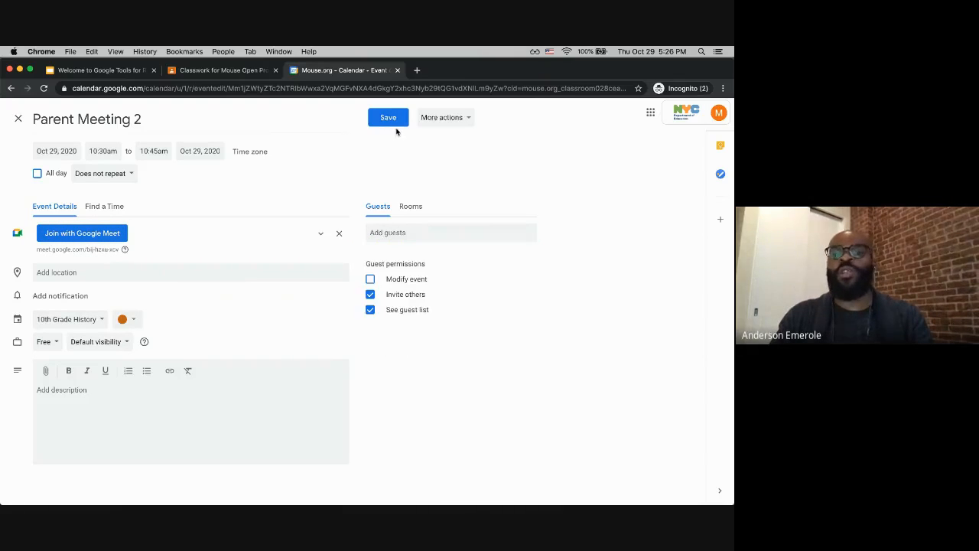
left_click(391, 119)
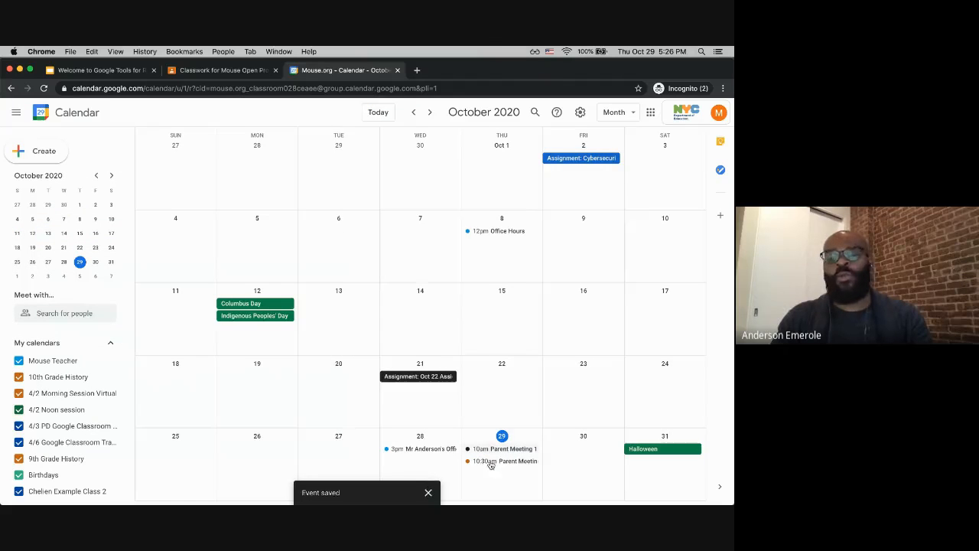
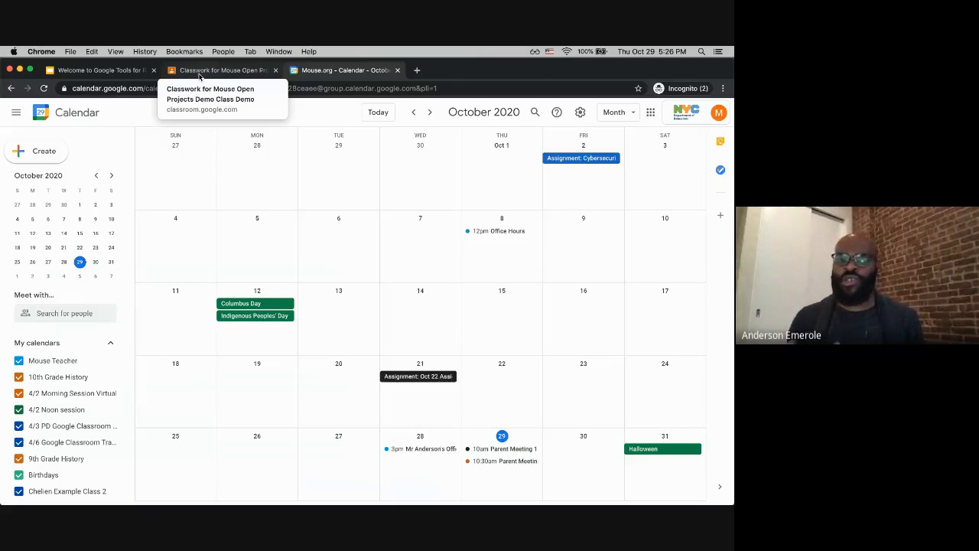
Step: Switch to the class in Classroom and review the Meet link and recent posts on the class stream
left_click(200, 74)
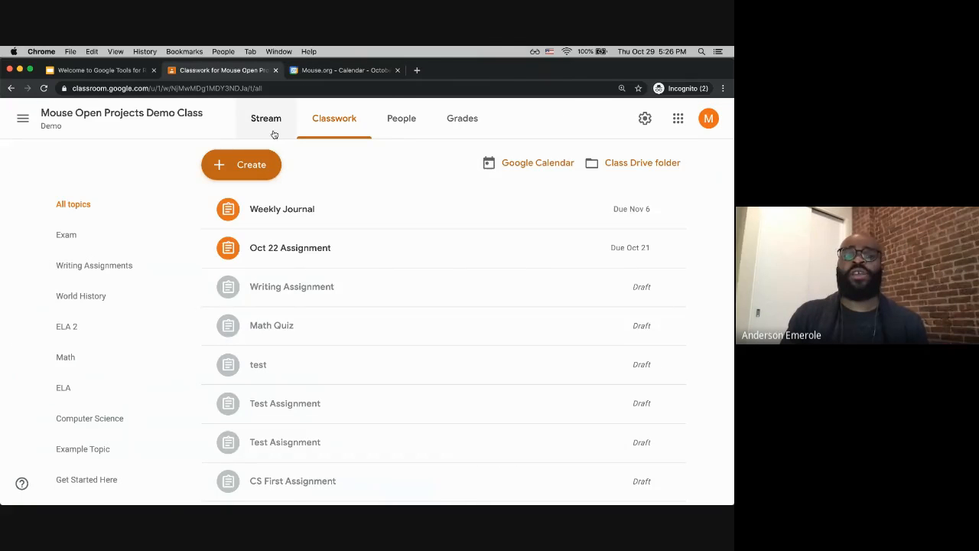
left_click(273, 126)
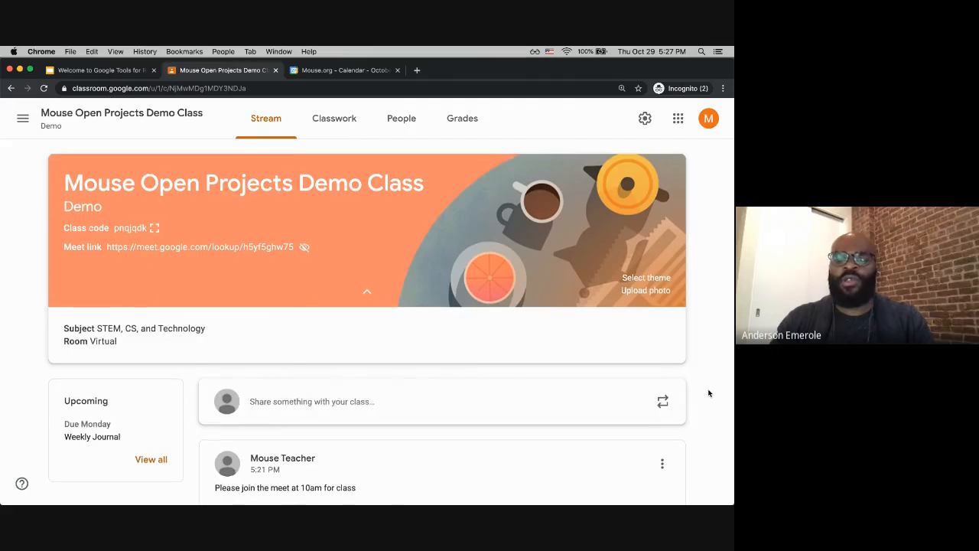
scroll(709, 394, "down", 1)
scroll(708, 394, "down", 3)
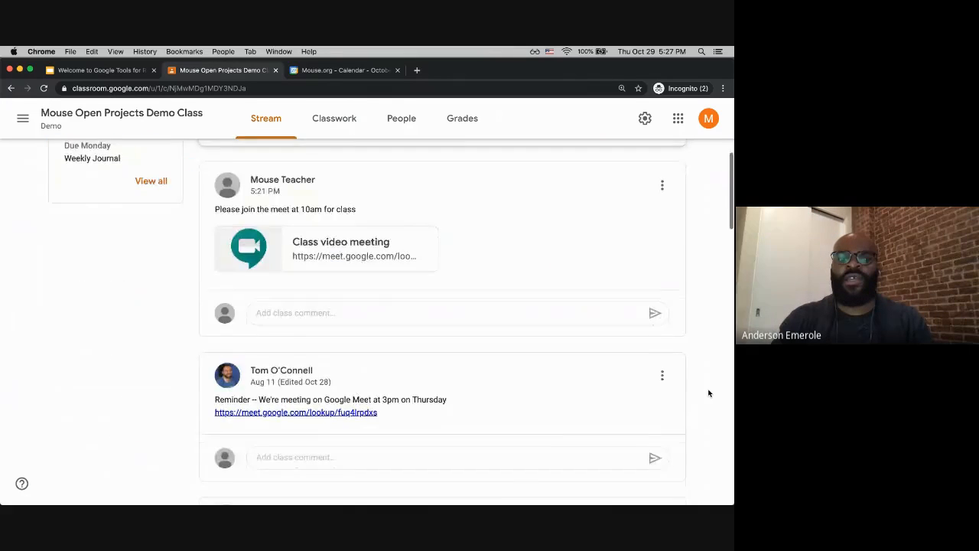
scroll(708, 393, "up", 4)
scroll(708, 393, "down", 1)
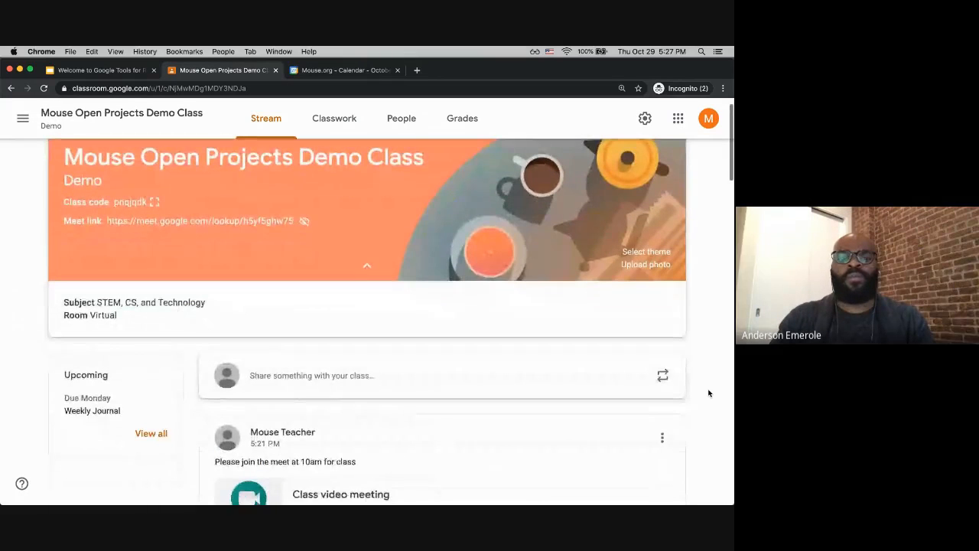
scroll(708, 393, "up", 1)
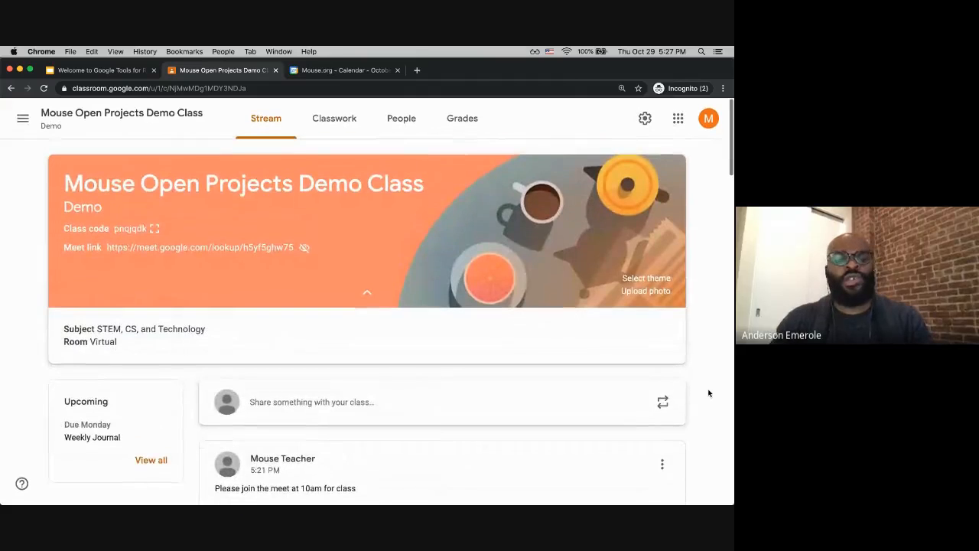
left_click(646, 121)
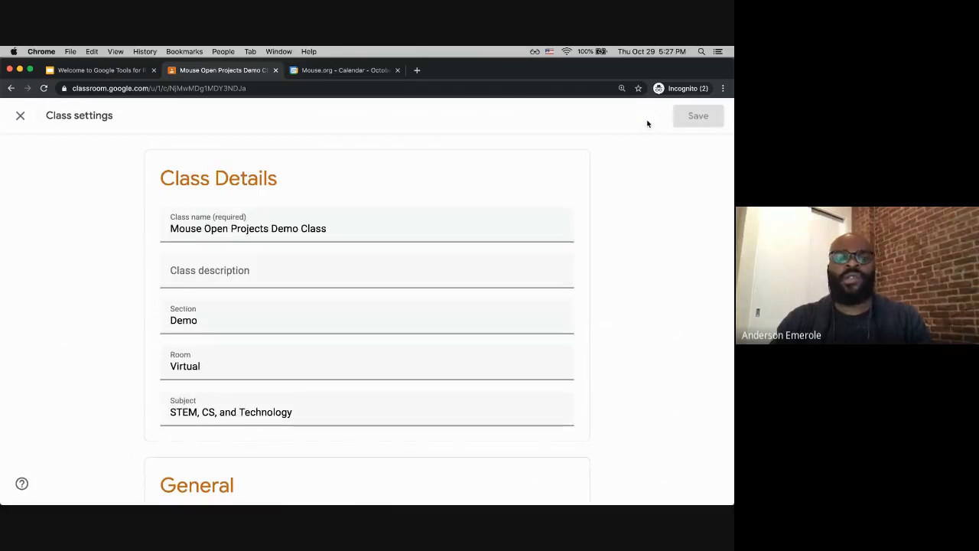
scroll(358, 298, "down", 5)
scroll(358, 302, "down", 2)
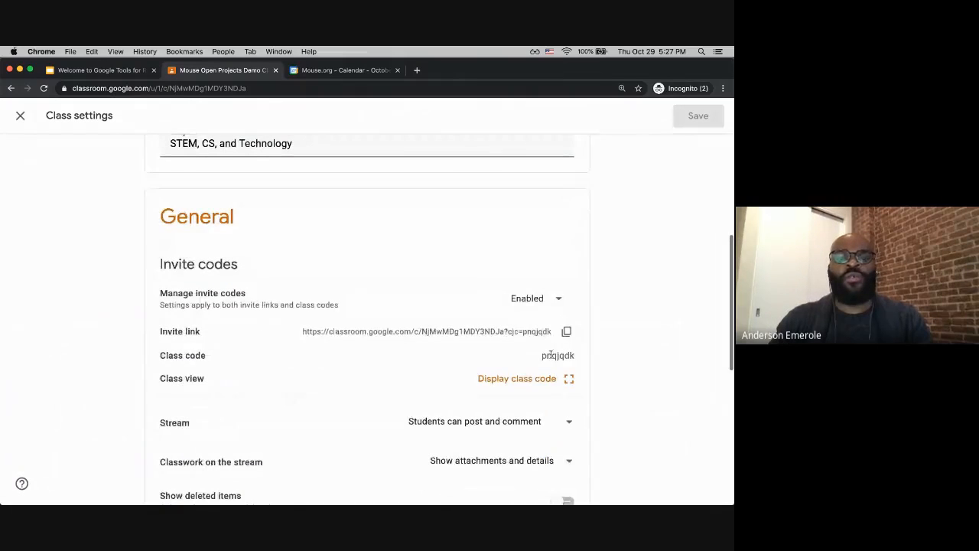
scroll(547, 348, "down", 3)
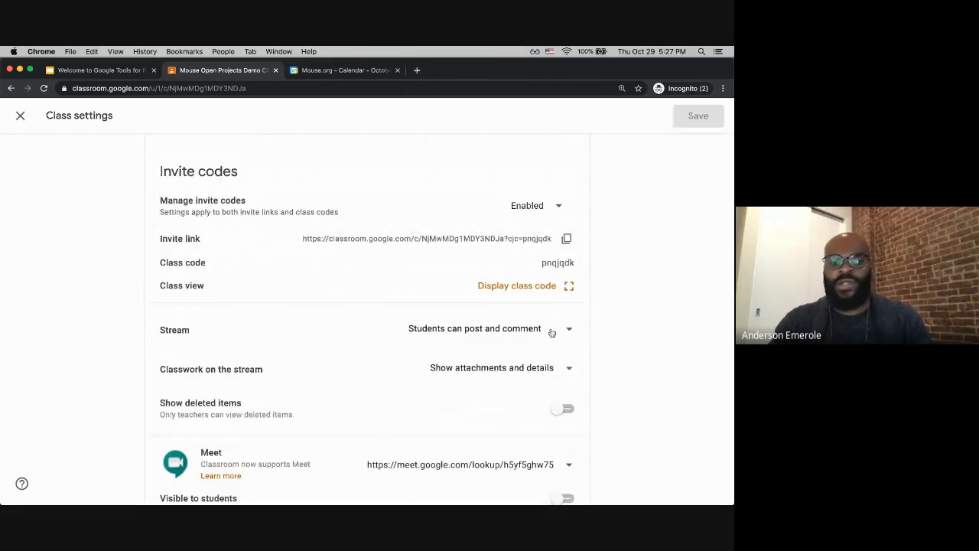
left_click(542, 335)
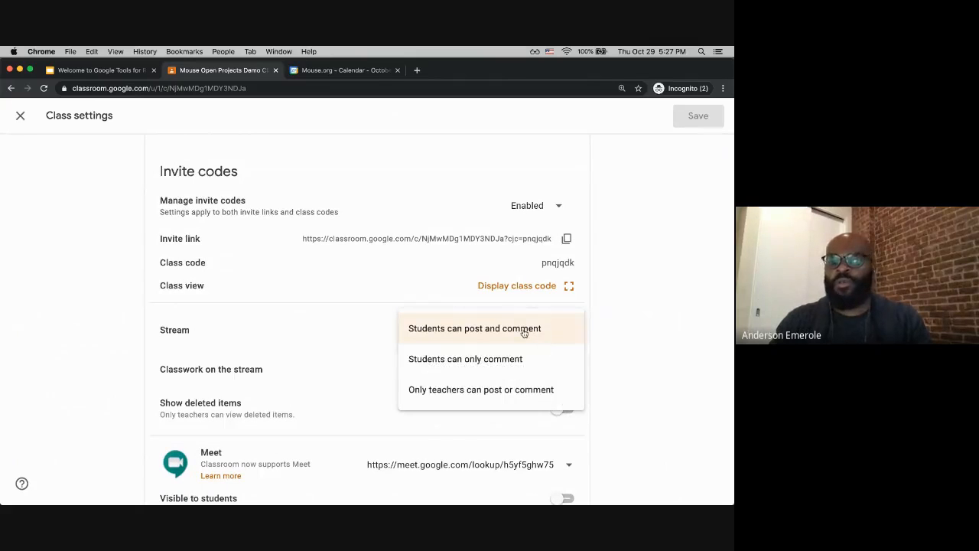
left_click(472, 391)
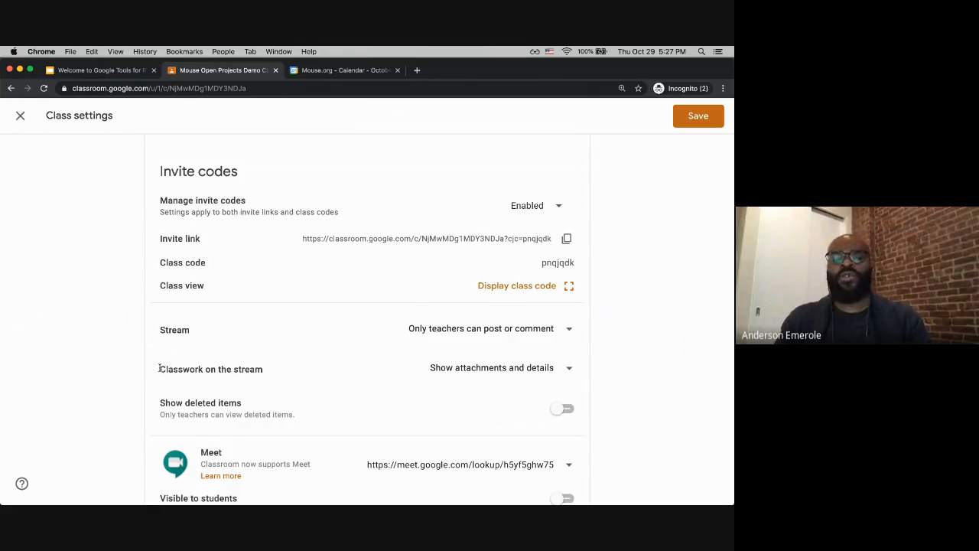
left_click(469, 372)
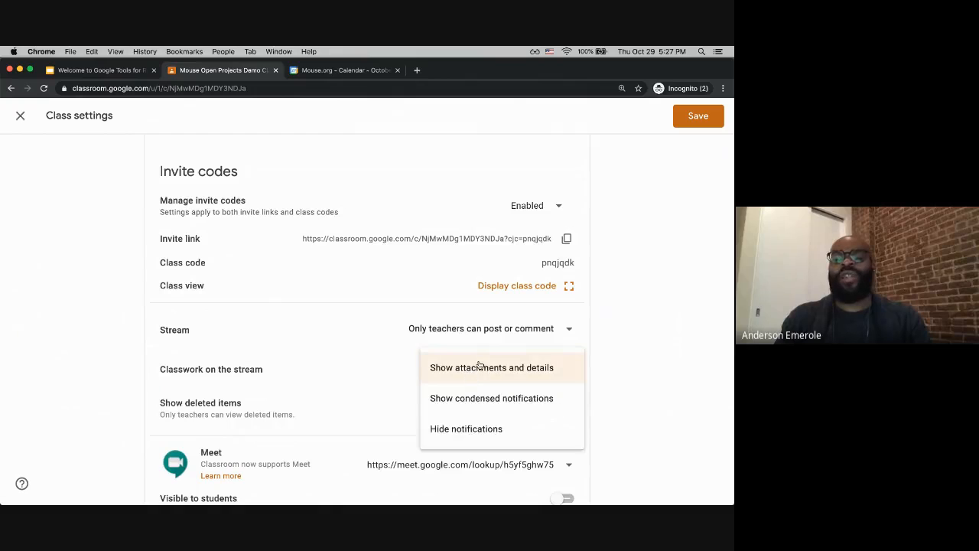
left_click(465, 430)
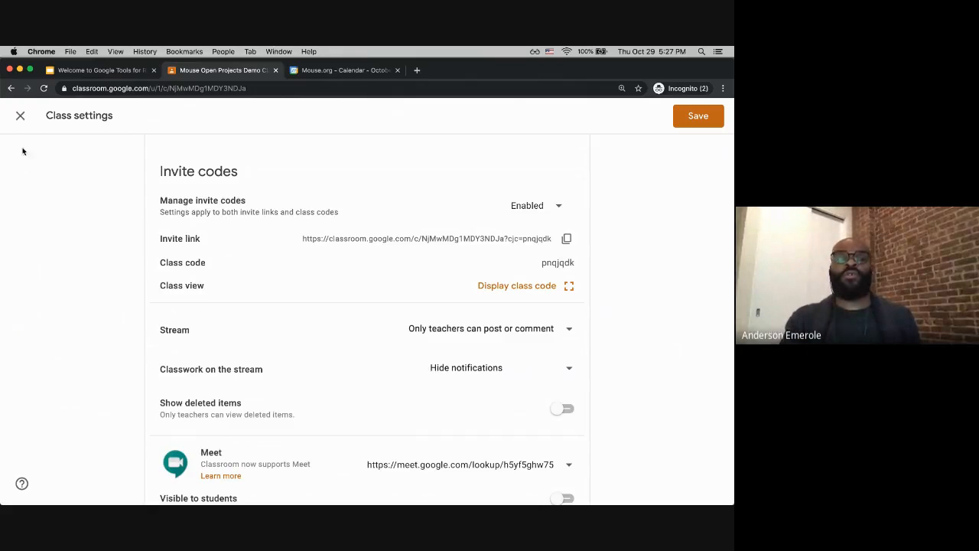
left_click(21, 117)
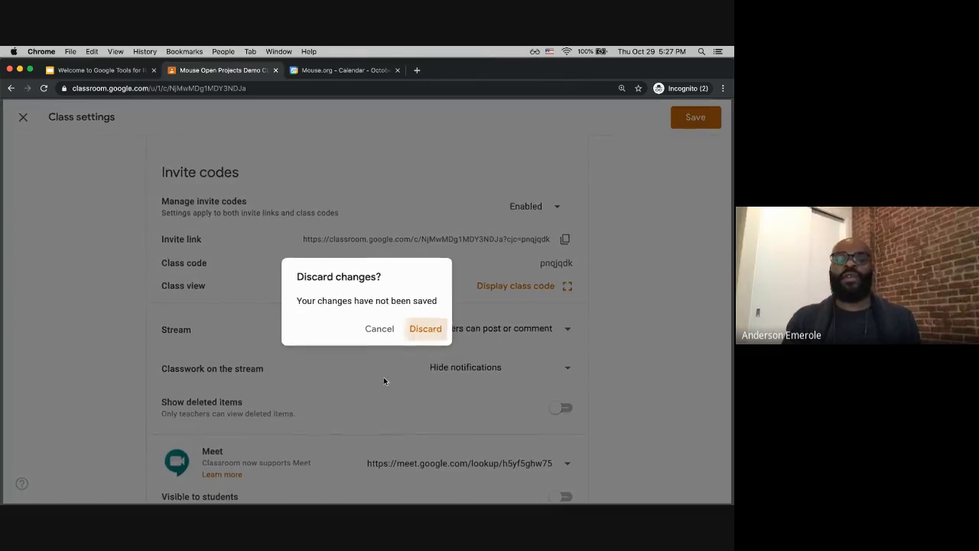
key("Return")
Step: In class settings, allow only teachers to post or comment, set classwork on the stream to Hide notifications, and save
scroll(385, 383, "down", 10)
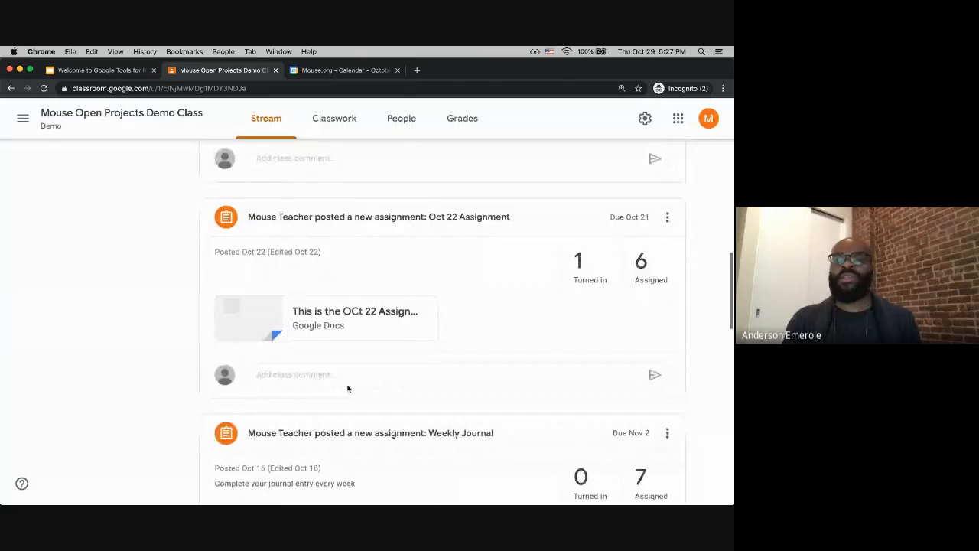
scroll(348, 389, "down", 15)
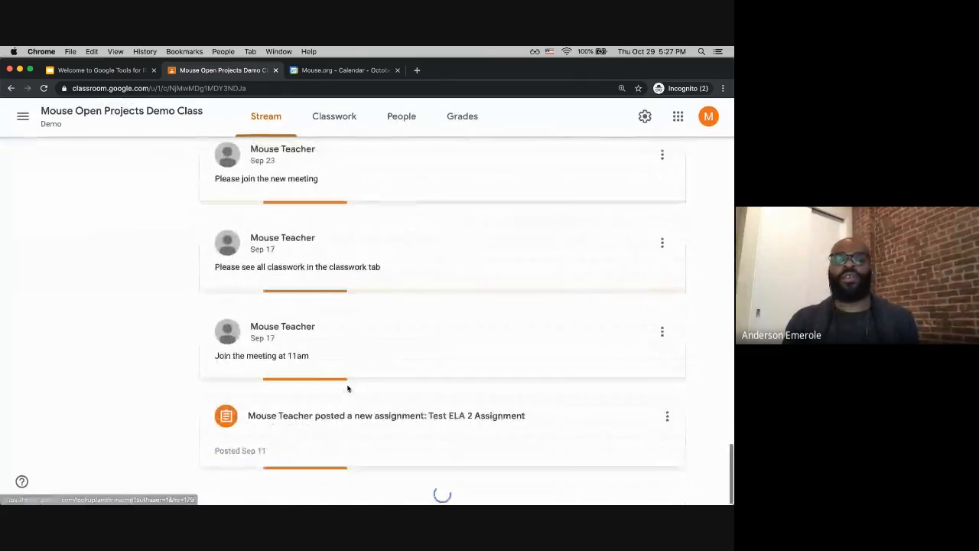
scroll(347, 389, "up", 5)
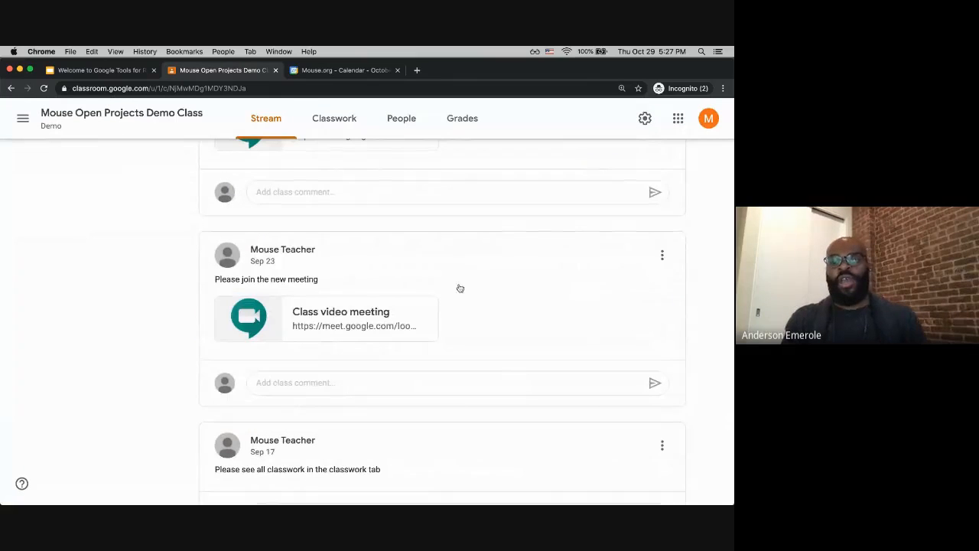
left_click(645, 119)
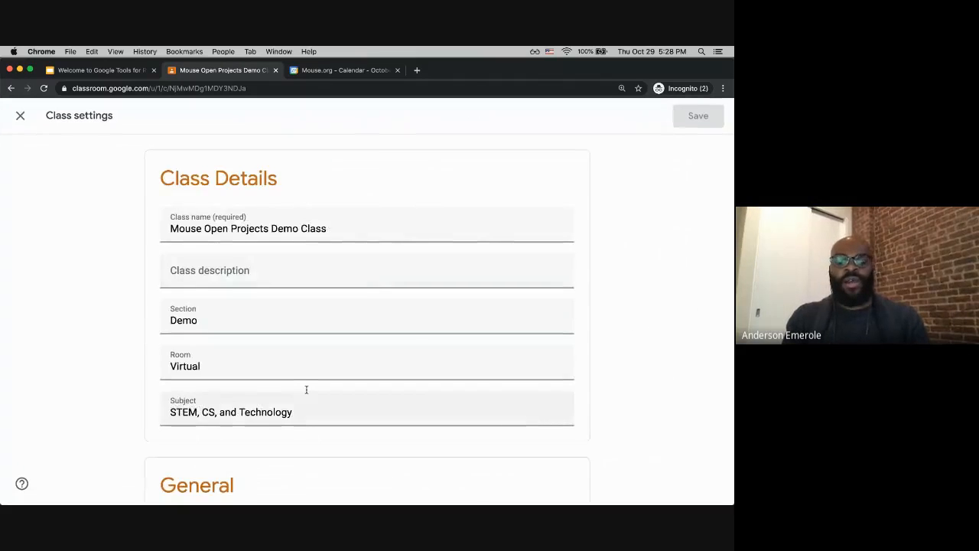
scroll(306, 390, "down", 2)
scroll(306, 390, "down", 5)
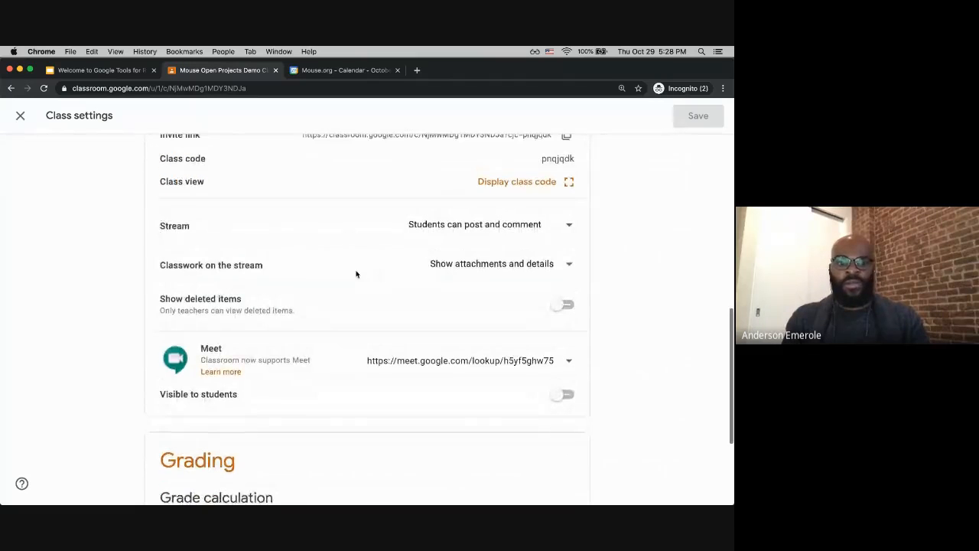
left_click(558, 230)
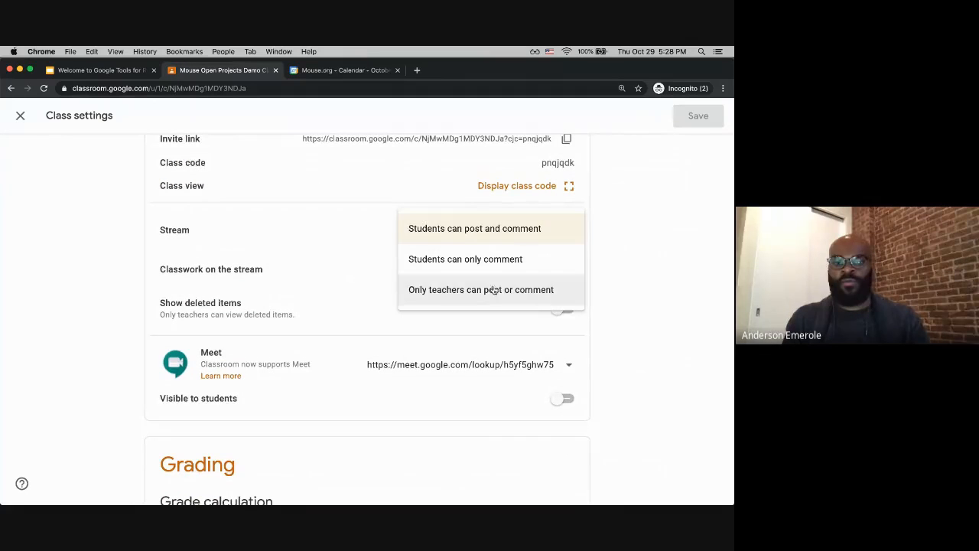
left_click(493, 290)
left_click(564, 272)
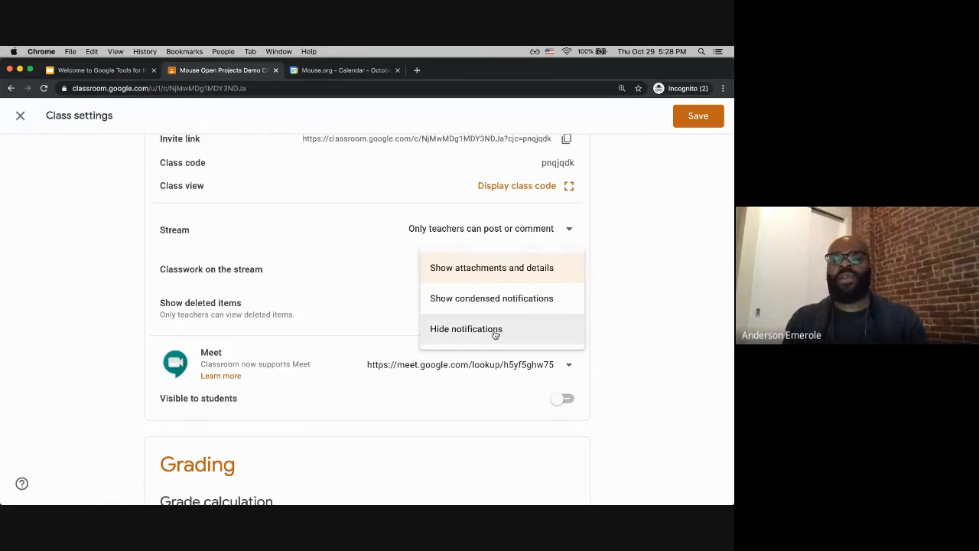
left_click(495, 331)
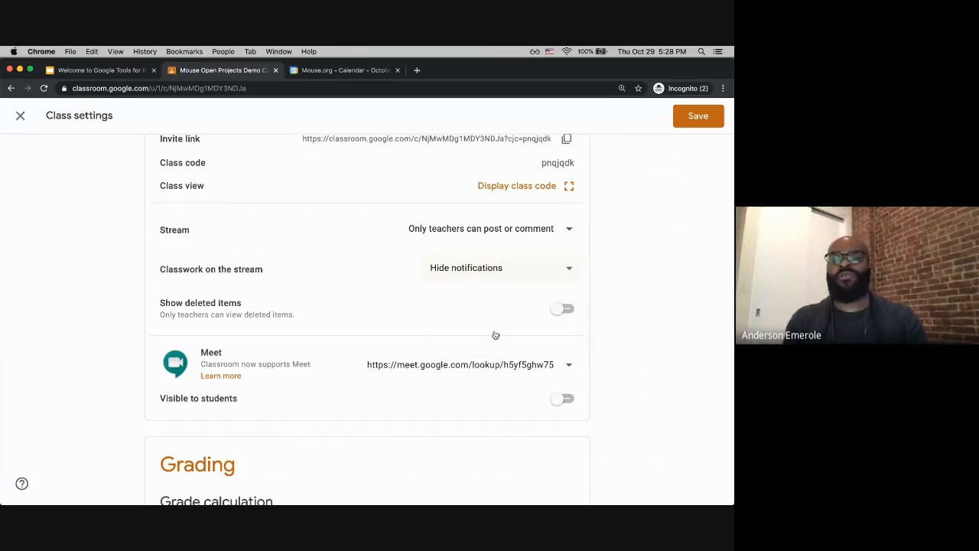
left_click(687, 116)
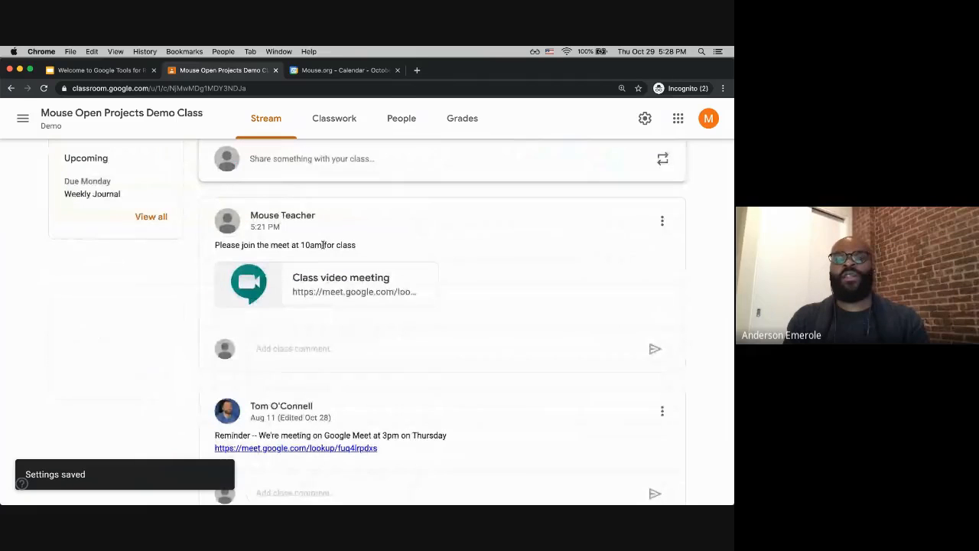
Step: Post the announcement "Please see the classwork tab for all of your assignments" to all students
scroll(390, 291, "down", 3)
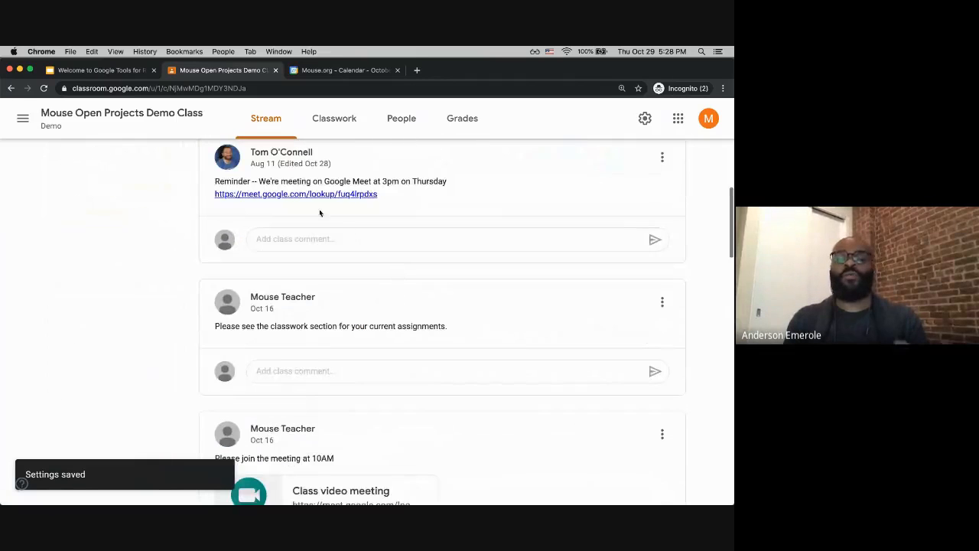
scroll(330, 451, "up", 1)
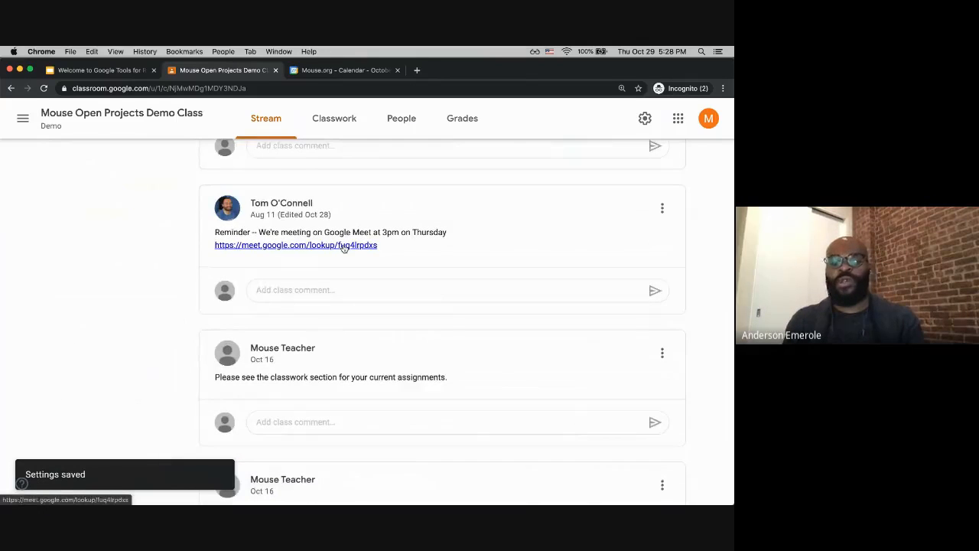
scroll(344, 247, "down", 1)
scroll(414, 358, "up", 1)
scroll(414, 359, "up", 10)
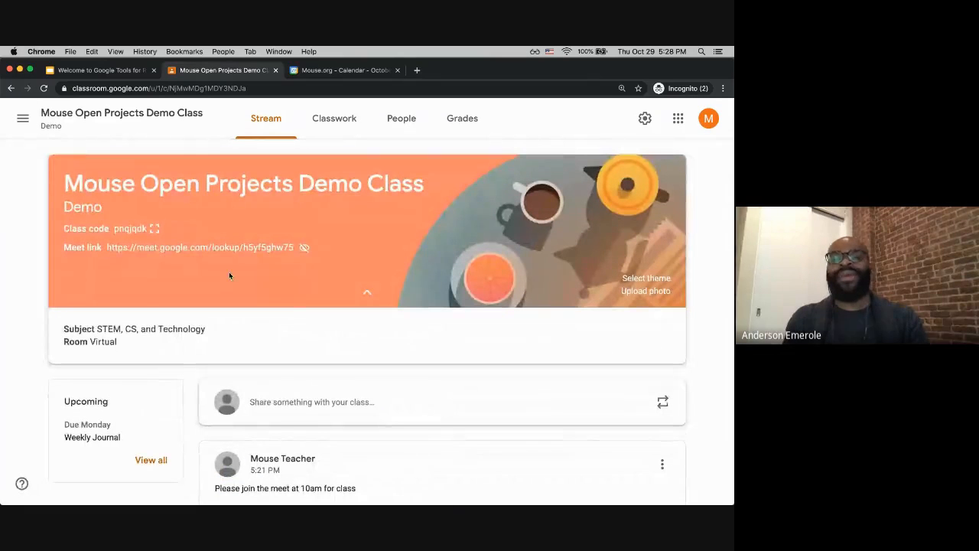
scroll(333, 408, "down", 1)
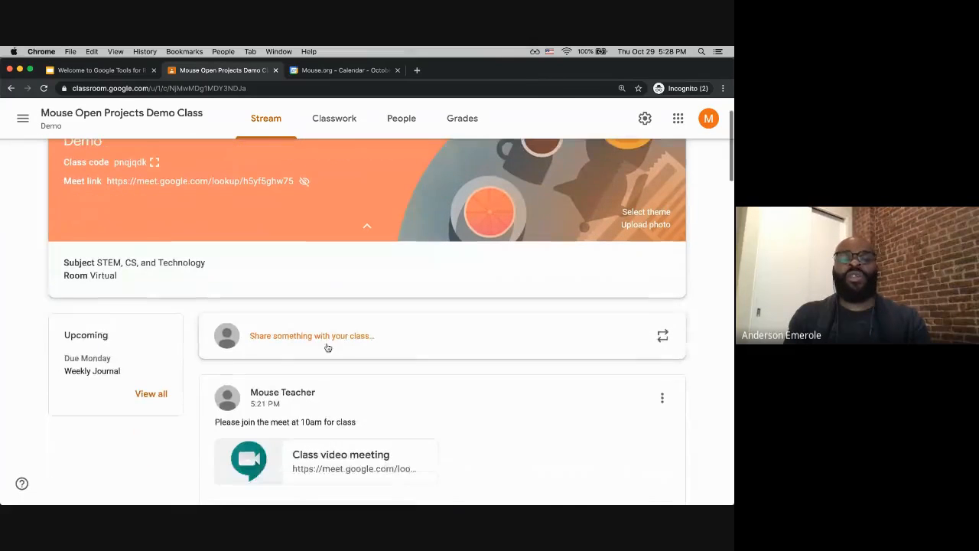
left_click(326, 343)
type("P")
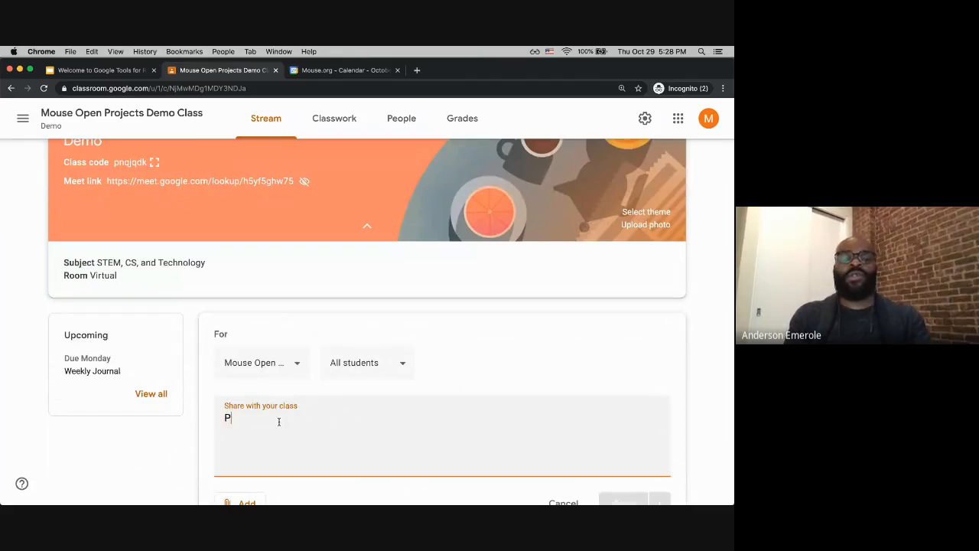
type("lease see the classwork tab for")
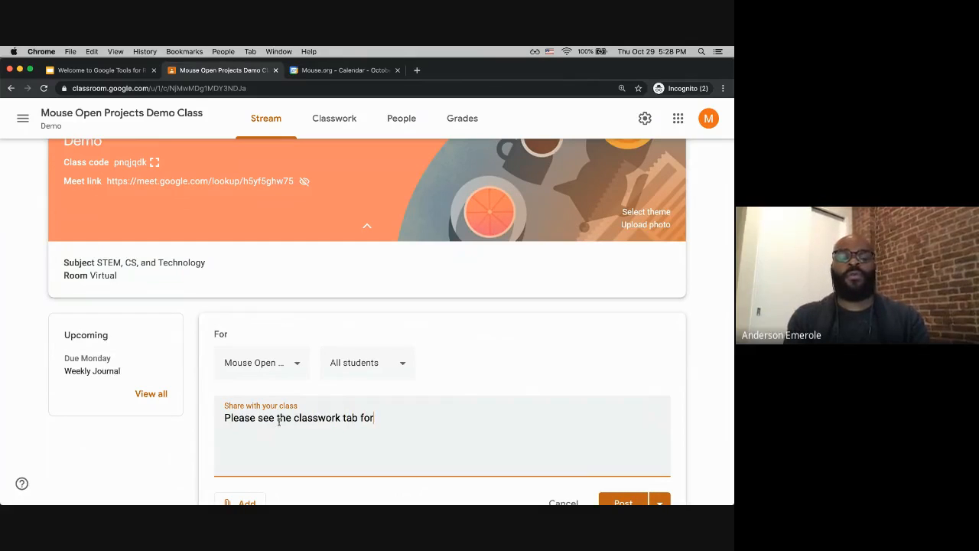
type("of your assignments")
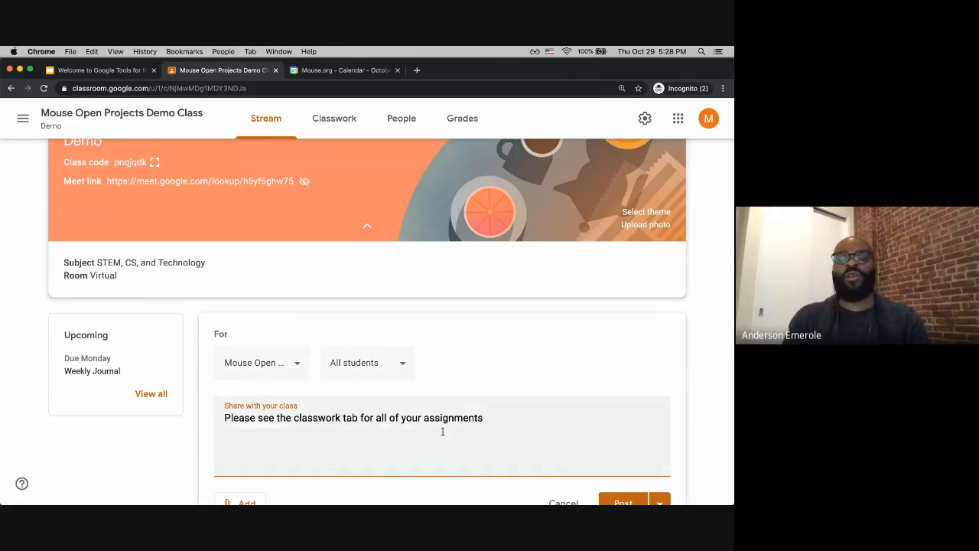
scroll(443, 431, "down", 2)
left_click(612, 430)
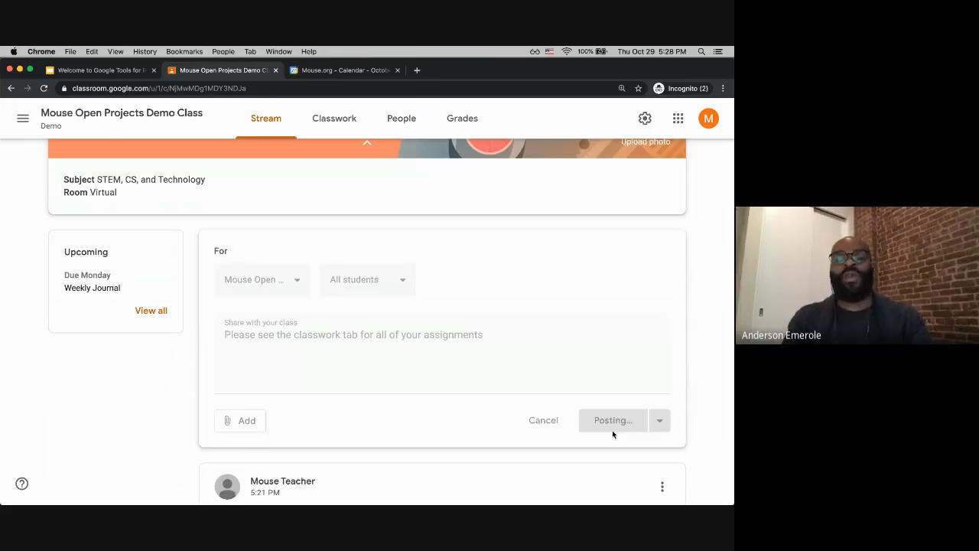
Step: Switch between the Stream and Classwork pages to review the new post and the assignment list
scroll(277, 342, "down", 1)
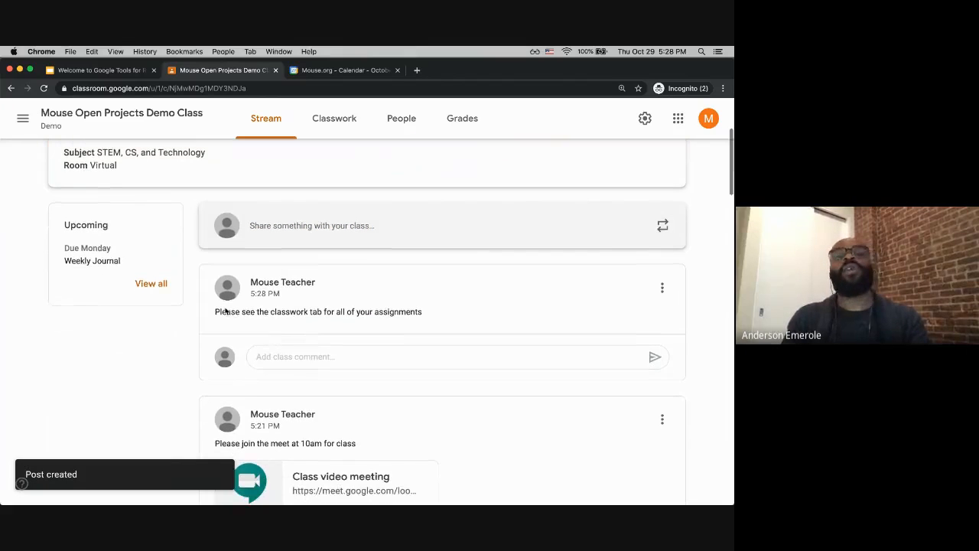
left_click(313, 128)
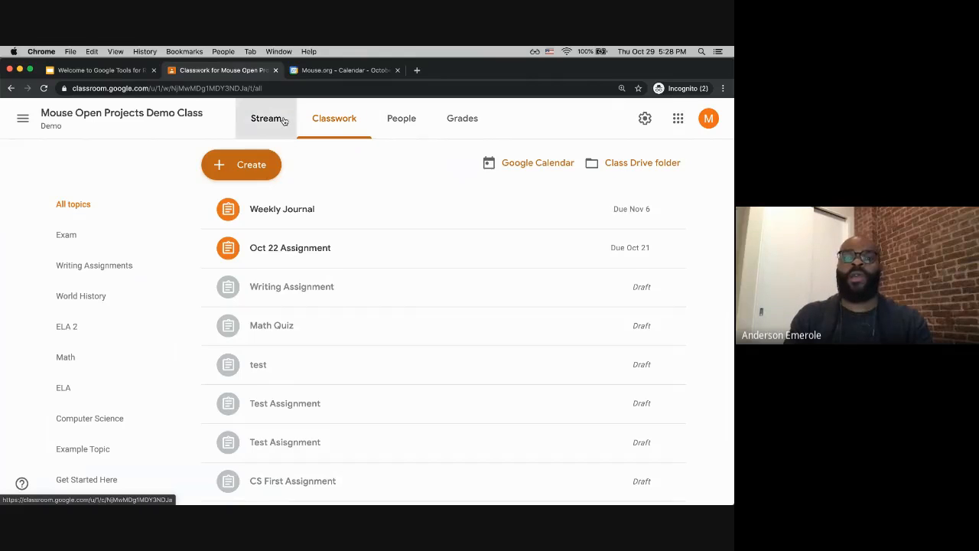
left_click(282, 120)
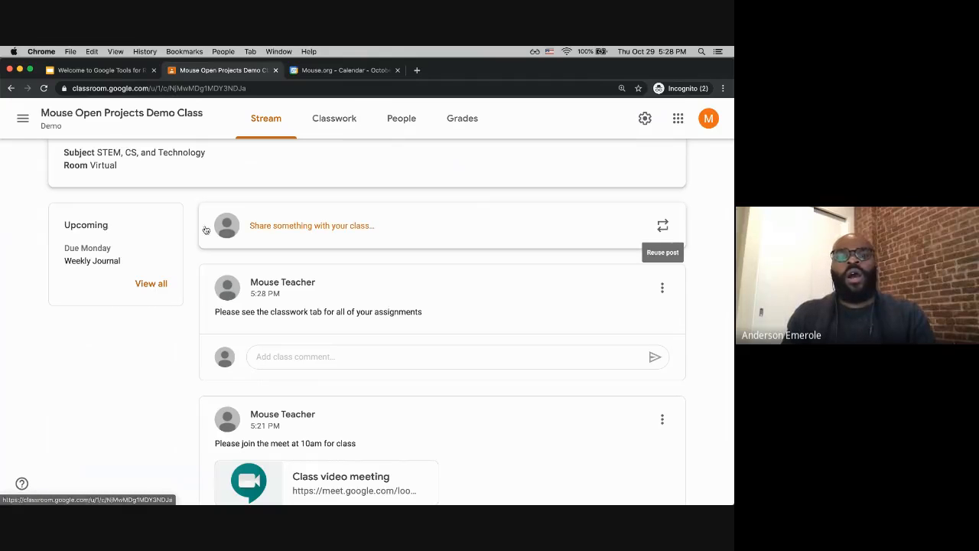
left_click(330, 124)
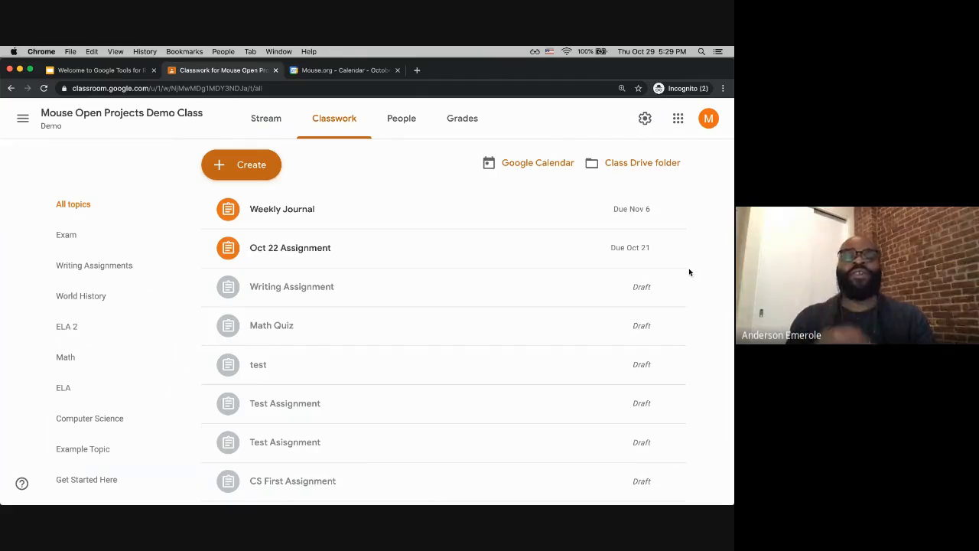
scroll(679, 308, "down", 1)
scroll(678, 306, "down", 3)
scroll(677, 307, "up", 4)
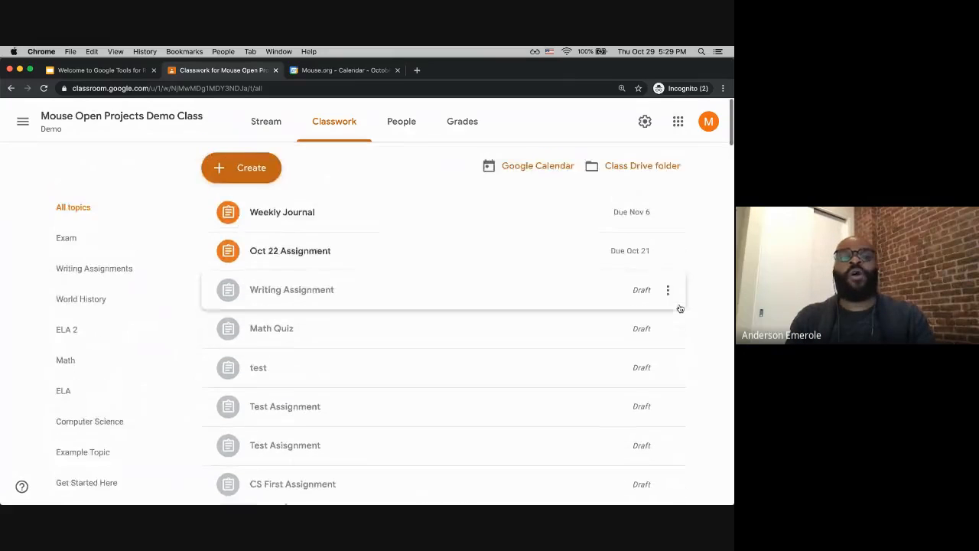
Step: Scroll through the Classwork page to examine the assignments grouped under each topic
scroll(430, 304, "down", 3)
scroll(430, 304, "down", 3)
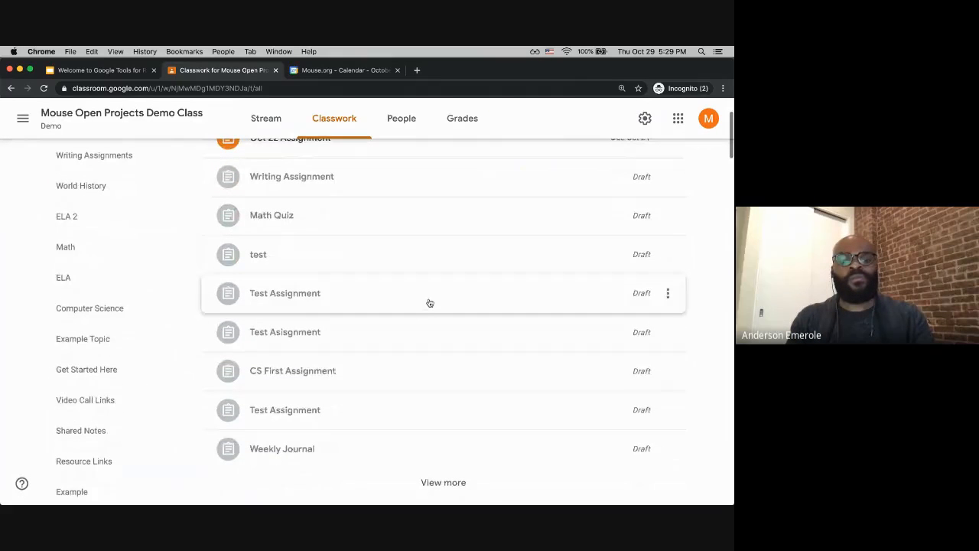
scroll(315, 335, "down", 5)
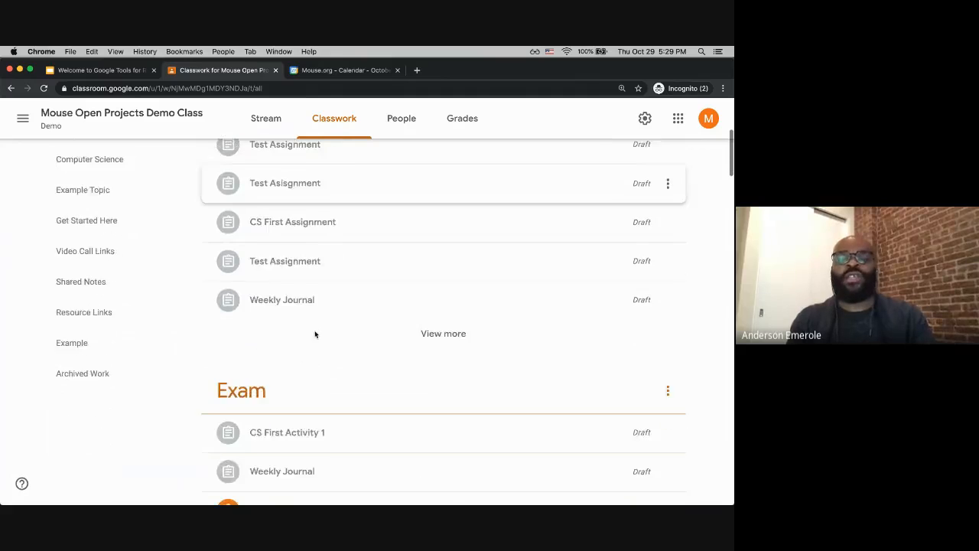
scroll(317, 334, "up", 8)
scroll(313, 334, "down", 3)
scroll(313, 334, "up", 3)
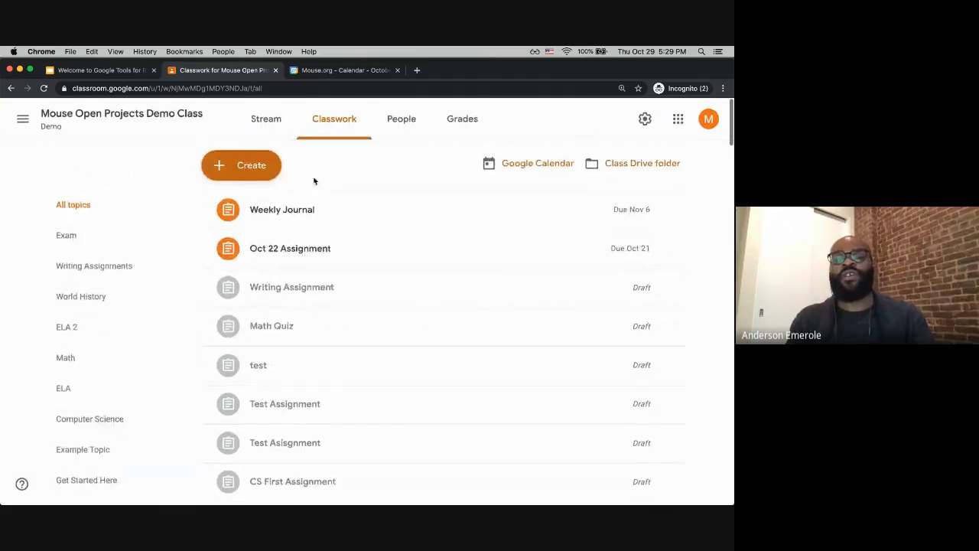
scroll(333, 388, "down", 15)
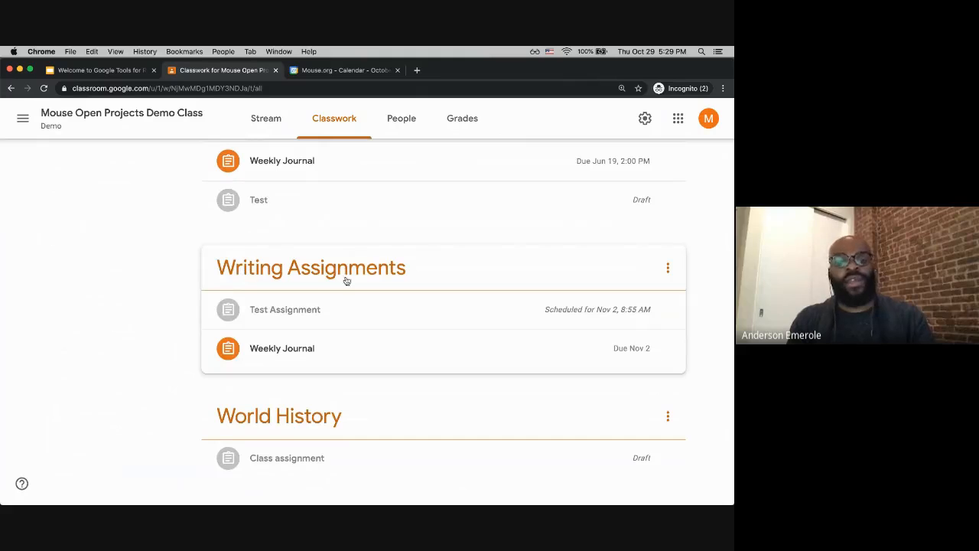
scroll(258, 416, "down", 5)
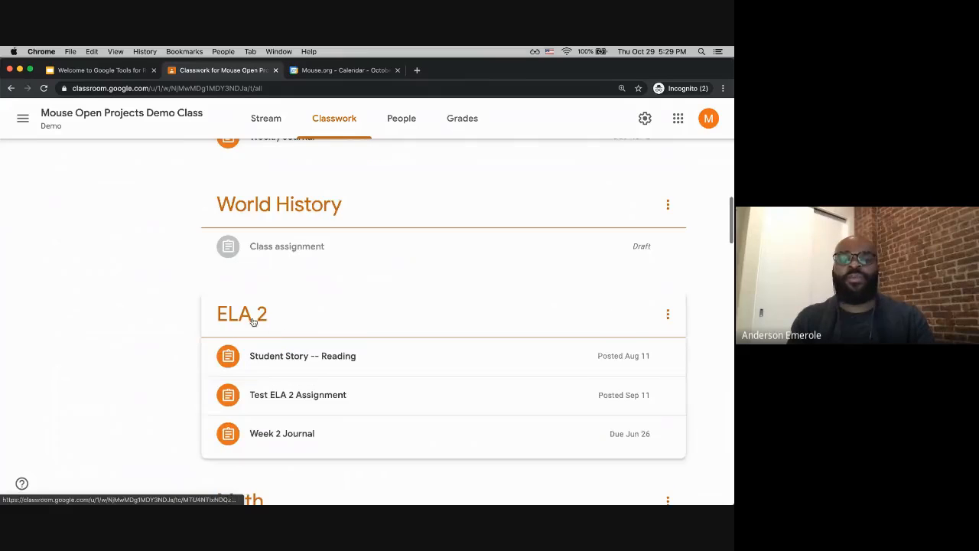
scroll(315, 349, "down", 8)
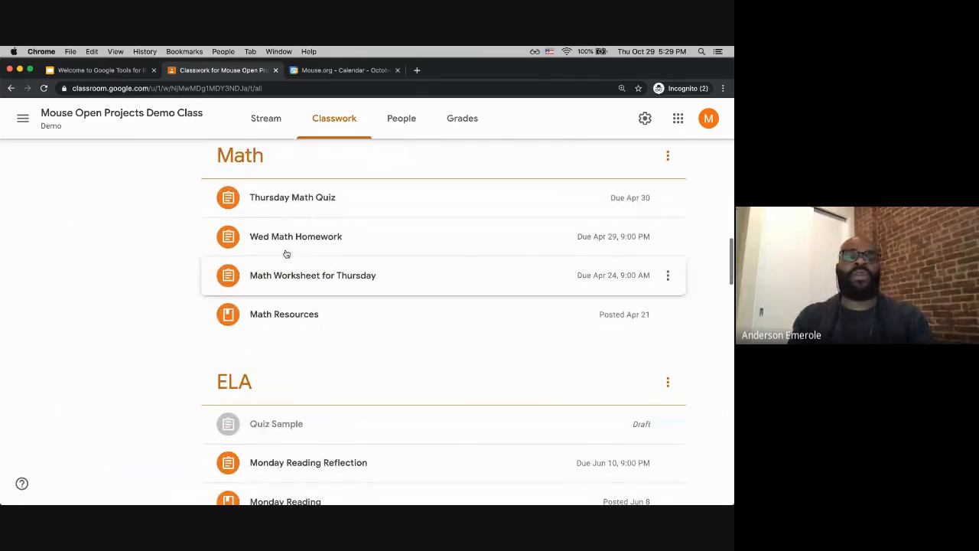
scroll(298, 381, "up", 3)
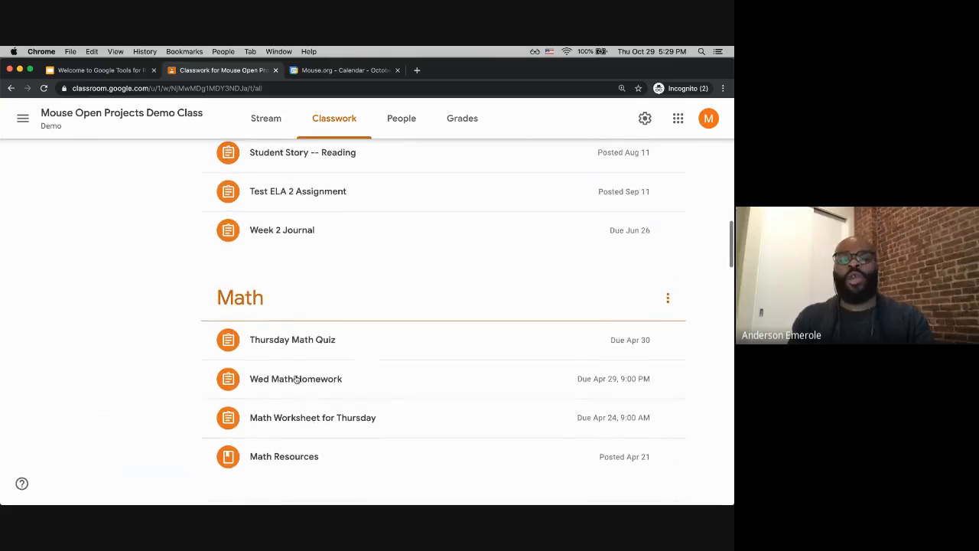
Step: Move the Thursday Math Quiz assignment from the Math topic into the ELA 2 topic, also rearranging Wed Math Homework
left_click_drag(284, 341, 294, 233)
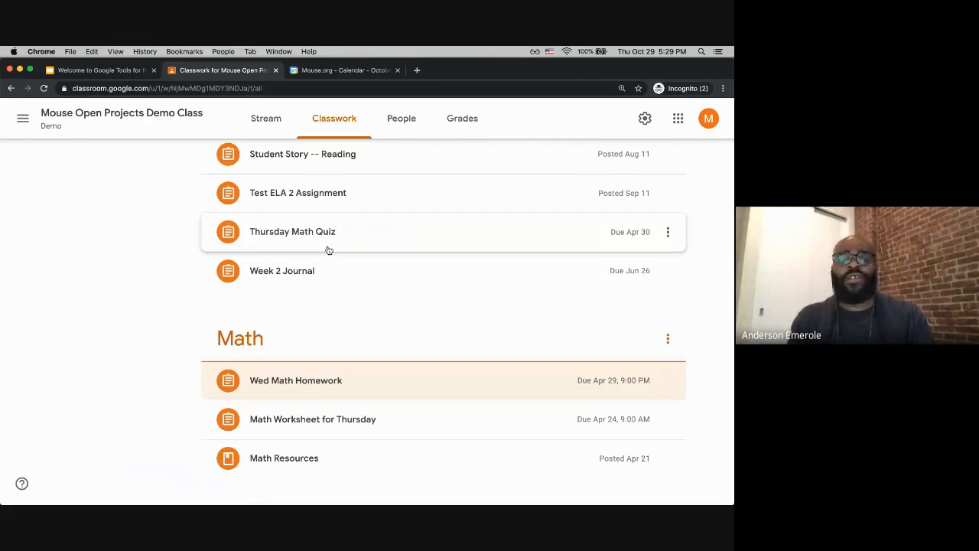
left_click_drag(269, 380, 315, 283)
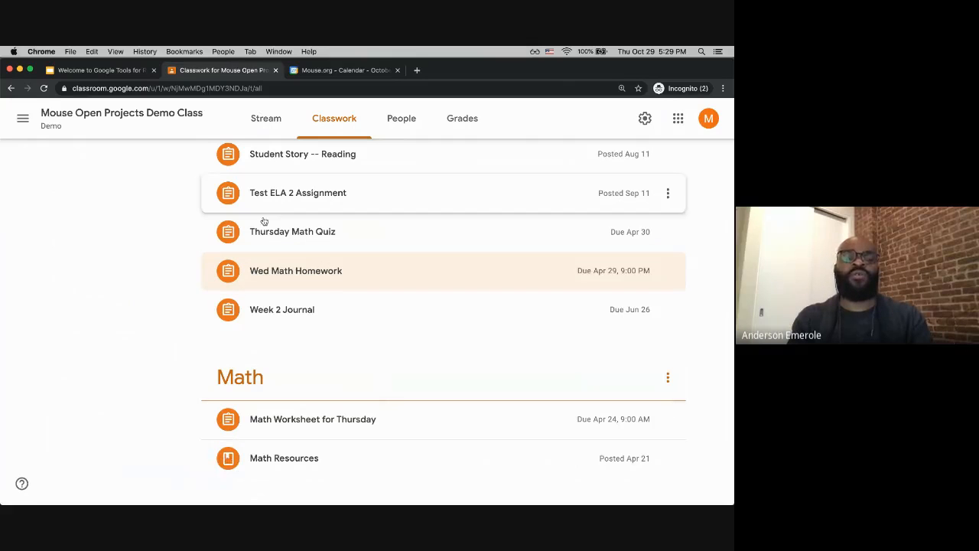
left_click_drag(250, 275, 275, 196)
scroll(275, 387, "down", 2)
scroll(275, 386, "down", 2)
scroll(264, 284, "up", 2)
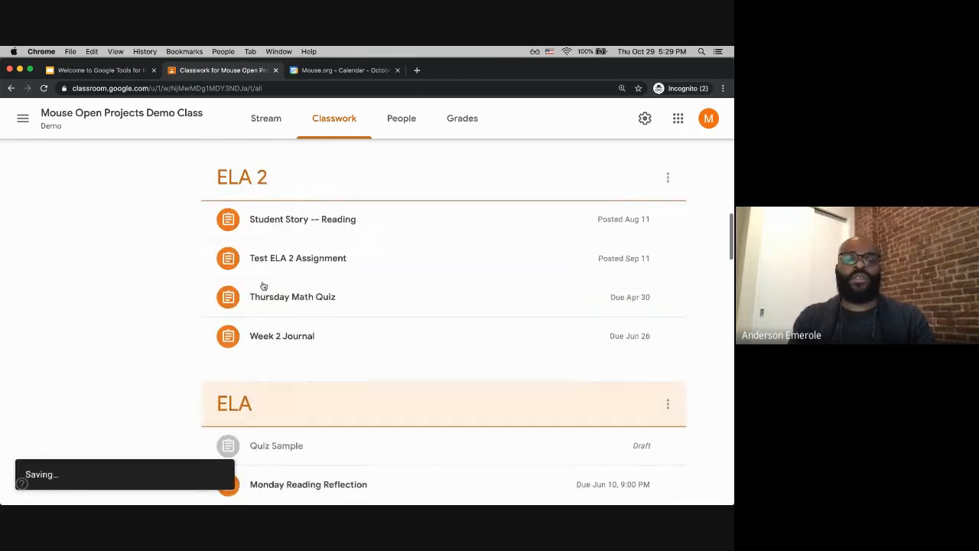
Step: Filter the Classwork page to the Archived Work topic and review its archived posts
scroll(269, 372, "up", 5)
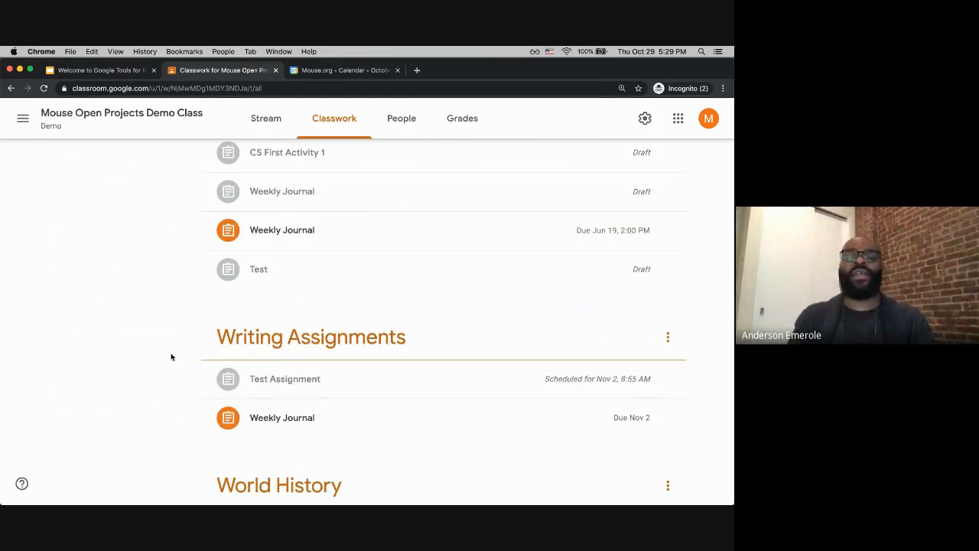
scroll(171, 355, "up", 8)
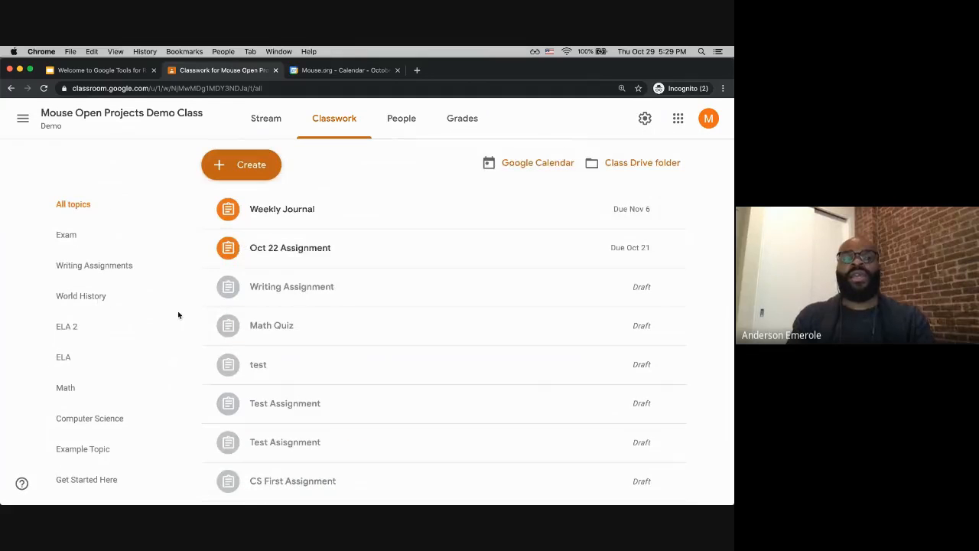
scroll(179, 313, "down", 3)
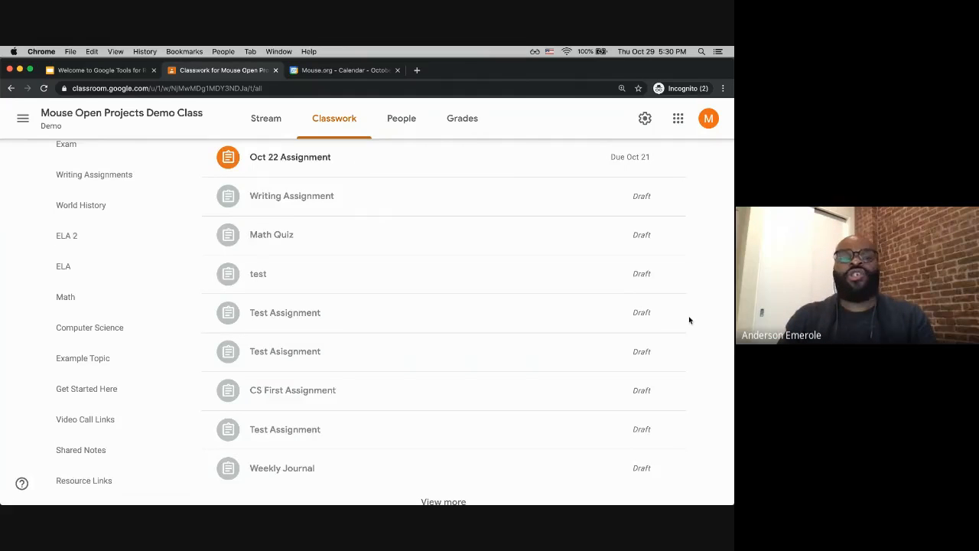
scroll(689, 320, "up", 3)
scroll(188, 265, "down", 8)
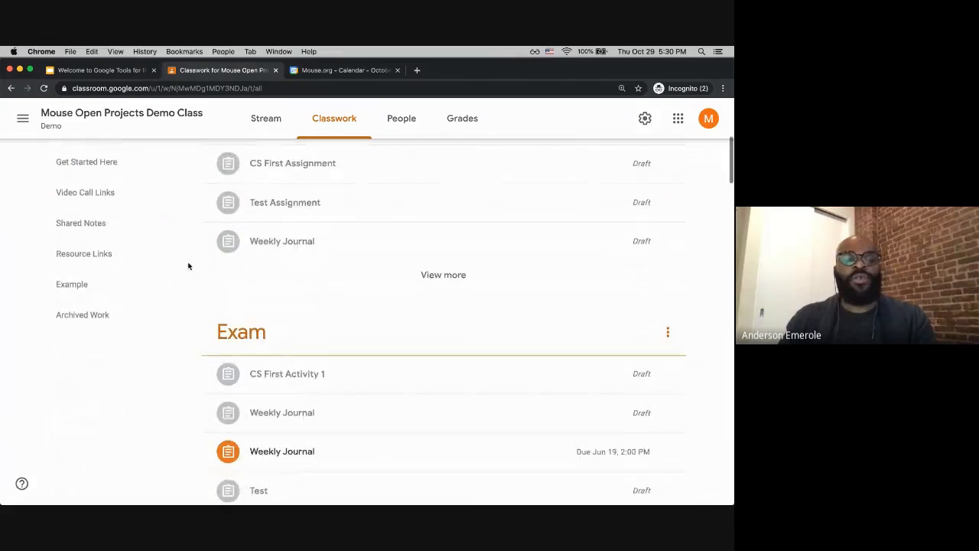
left_click(134, 321)
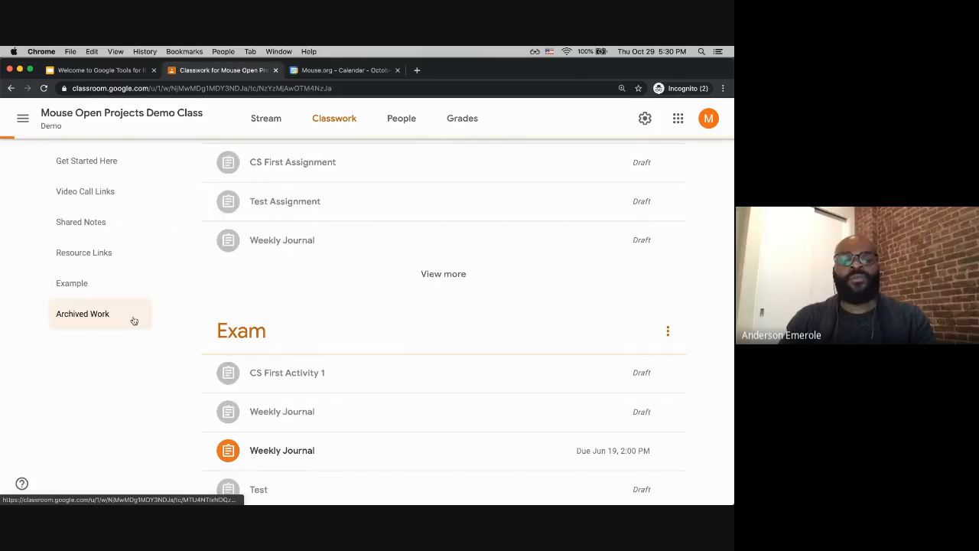
scroll(368, 315, "down", 3)
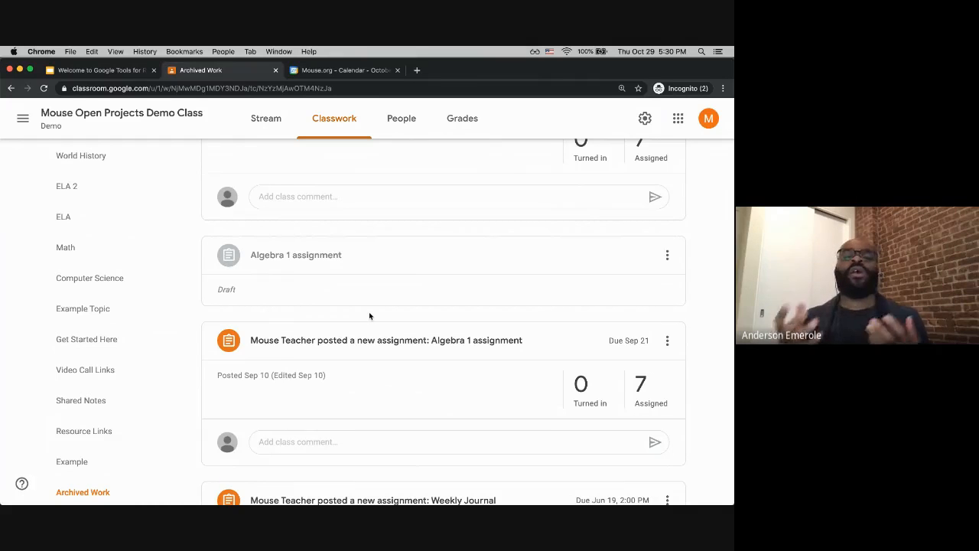
scroll(368, 314, "down", 3)
scroll(369, 315, "down", 1)
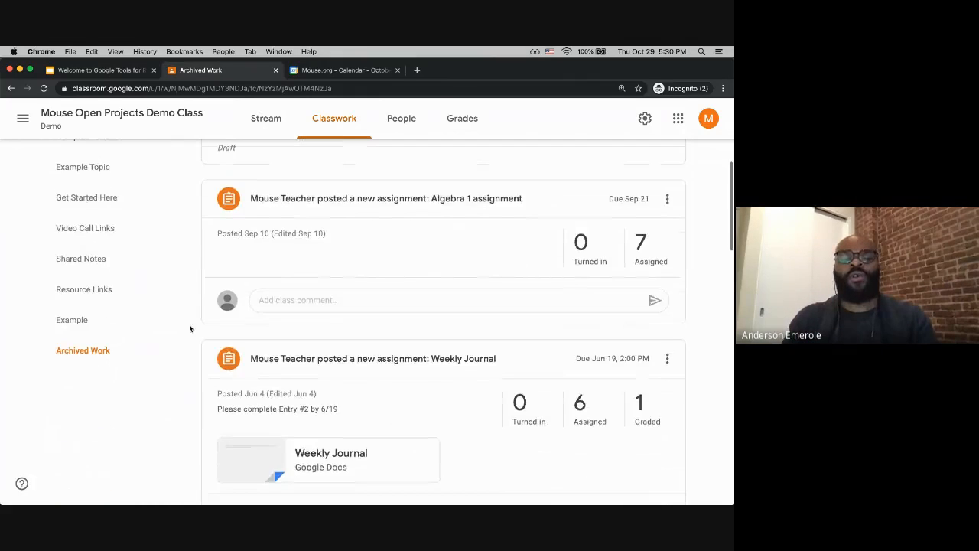
scroll(154, 260, "up", 5)
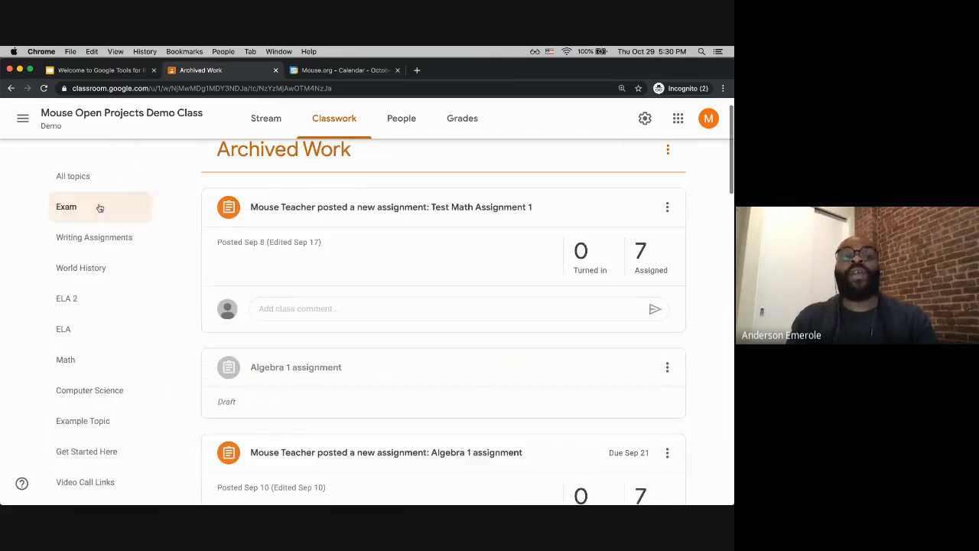
Step: Return to all topics and scroll through the Classwork list down to the Archived Work section
left_click(92, 182)
scroll(421, 300, "down", 5)
scroll(421, 300, "down", 20)
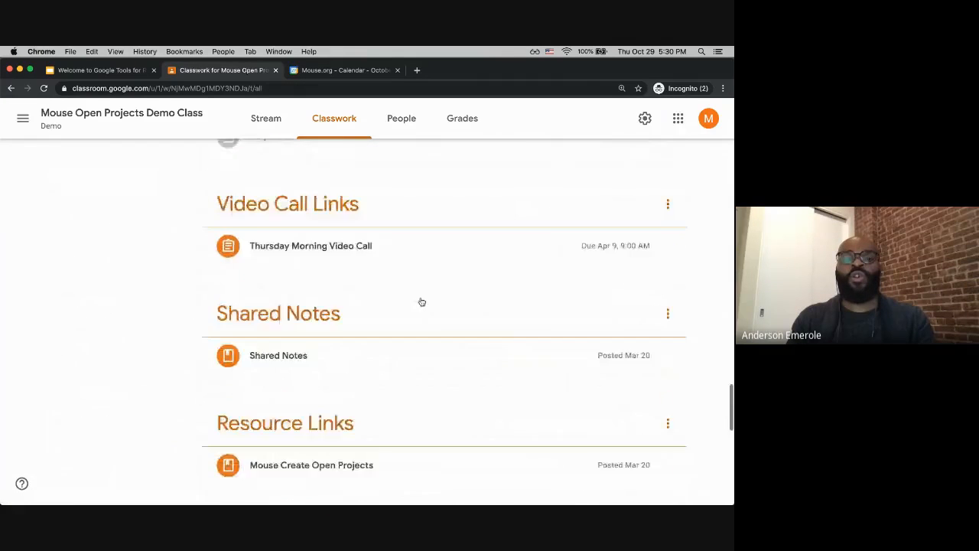
scroll(413, 294, "up", 2)
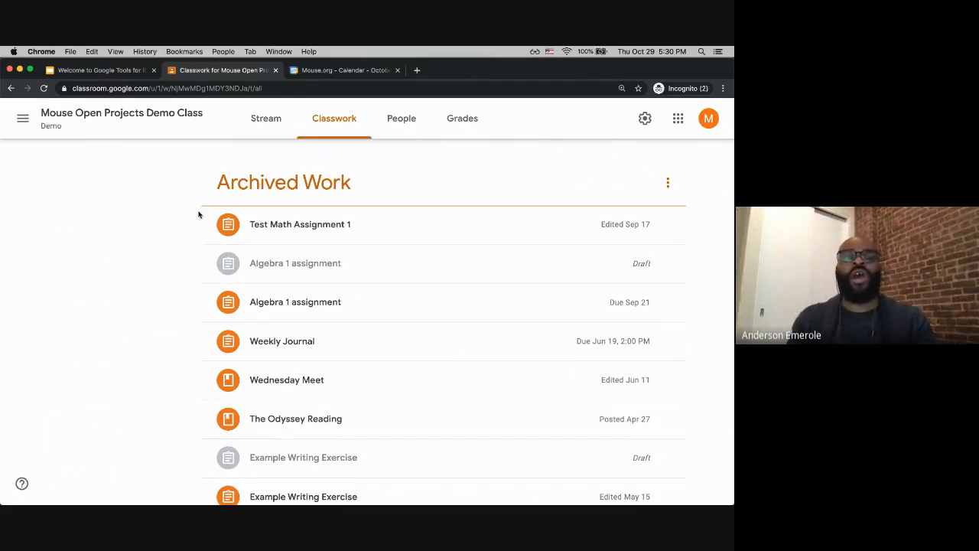
scroll(295, 388, "down", 3)
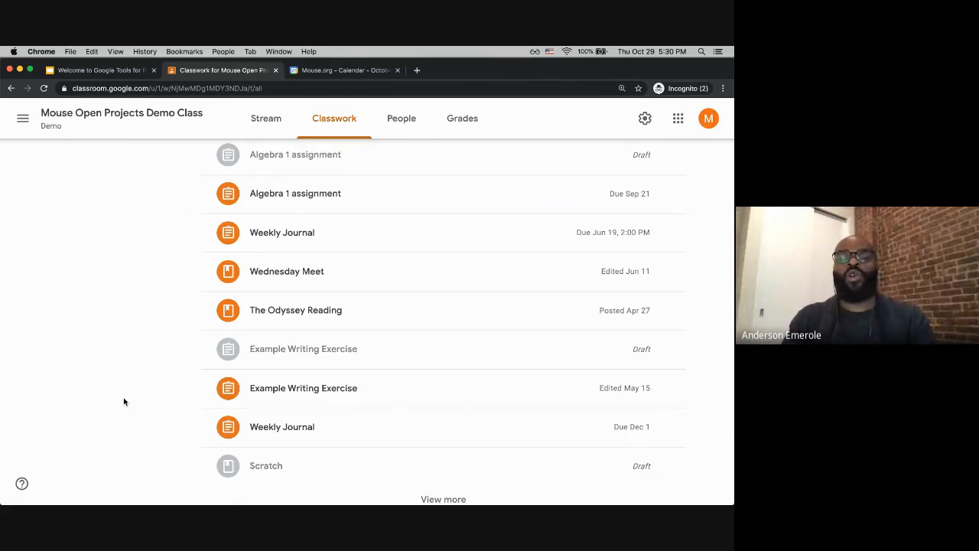
scroll(125, 400, "up", 5)
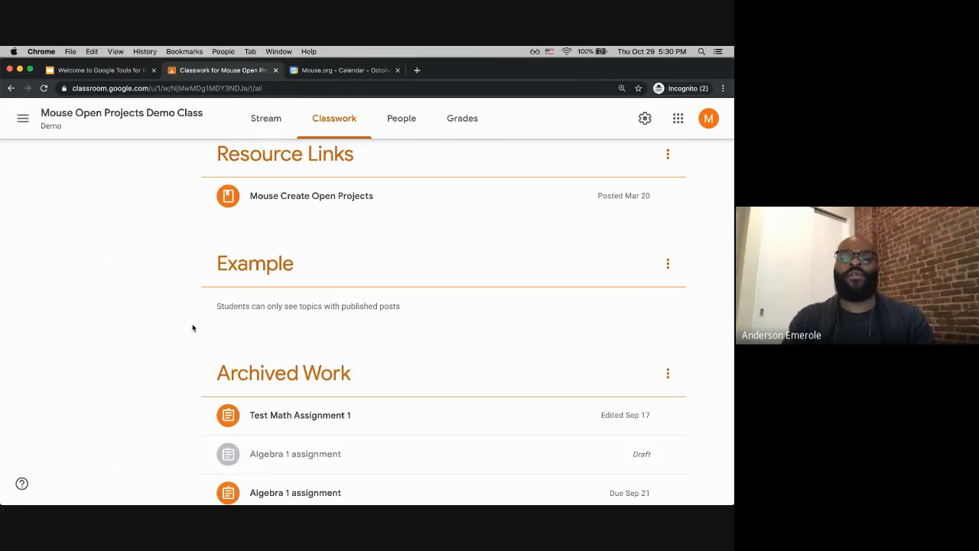
scroll(192, 328, "up", 5)
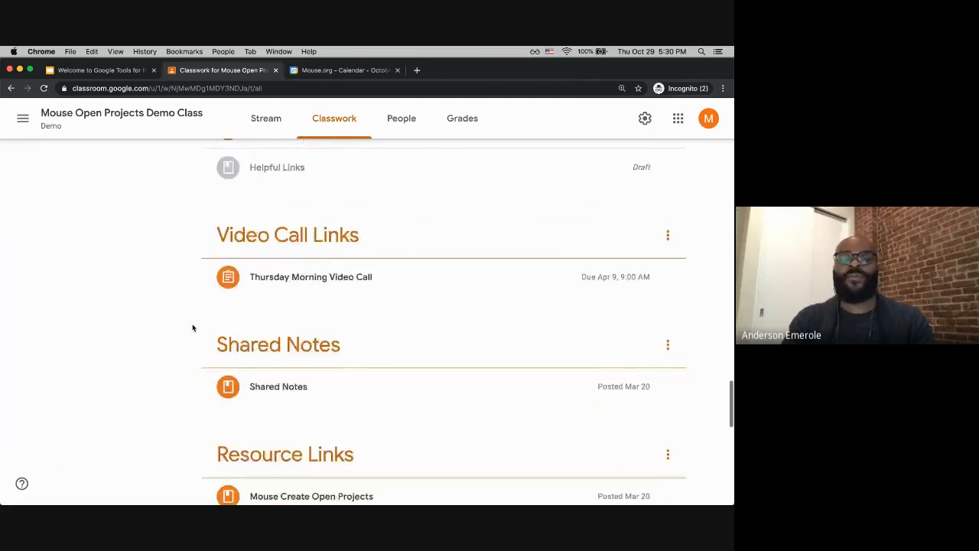
scroll(192, 287, "up", 10)
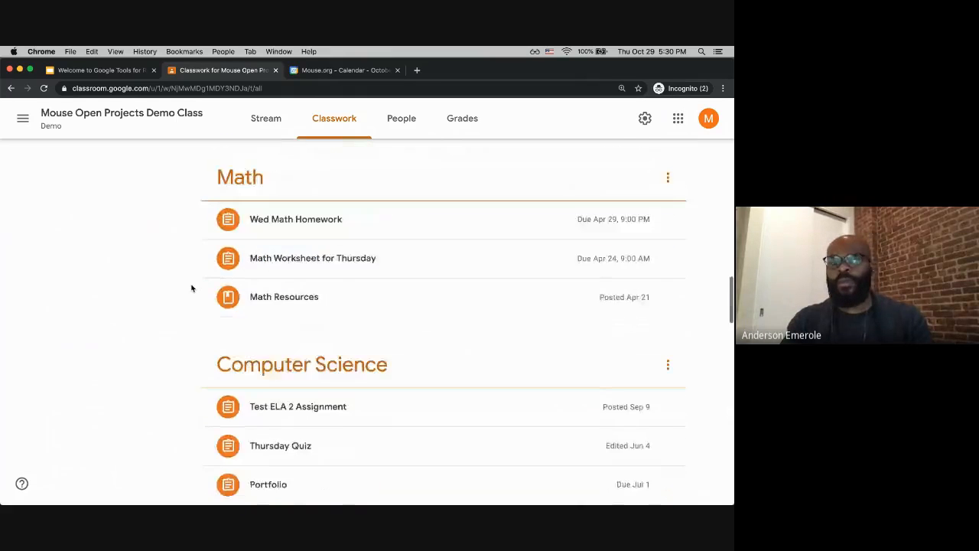
scroll(192, 288, "up", 15)
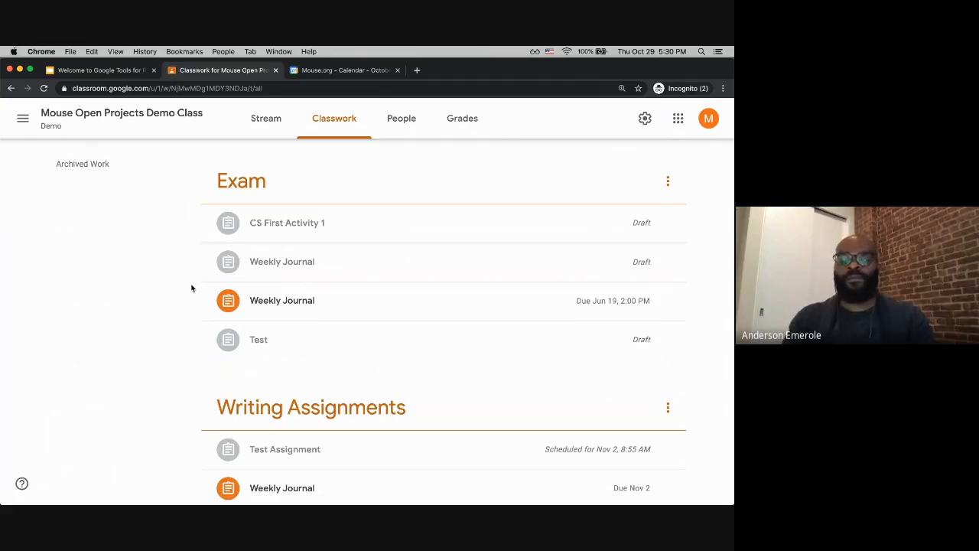
scroll(192, 287, "down", 20)
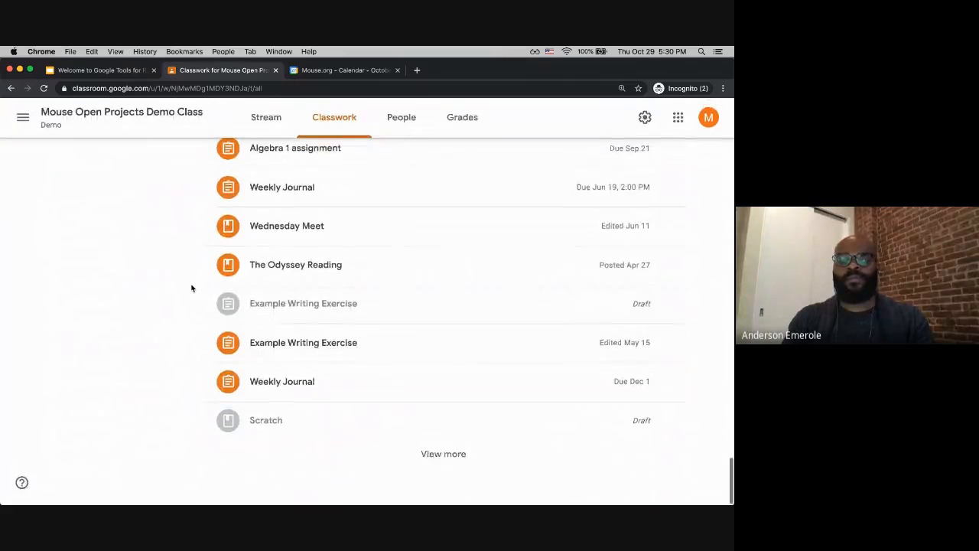
scroll(192, 288, "up", 5)
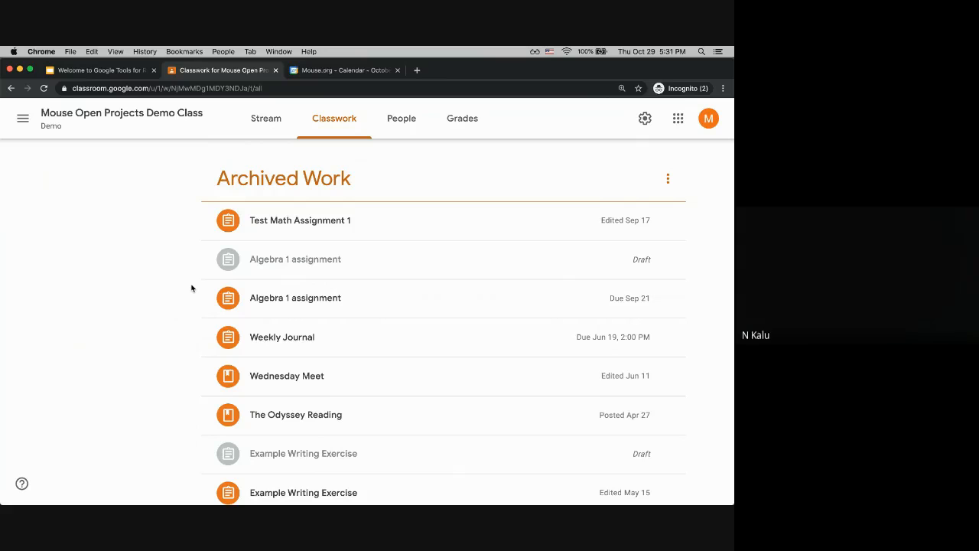
Step: Open a new tab, go to Google Sites, and start a new blank site
left_click(418, 70)
type("sites.google.com")
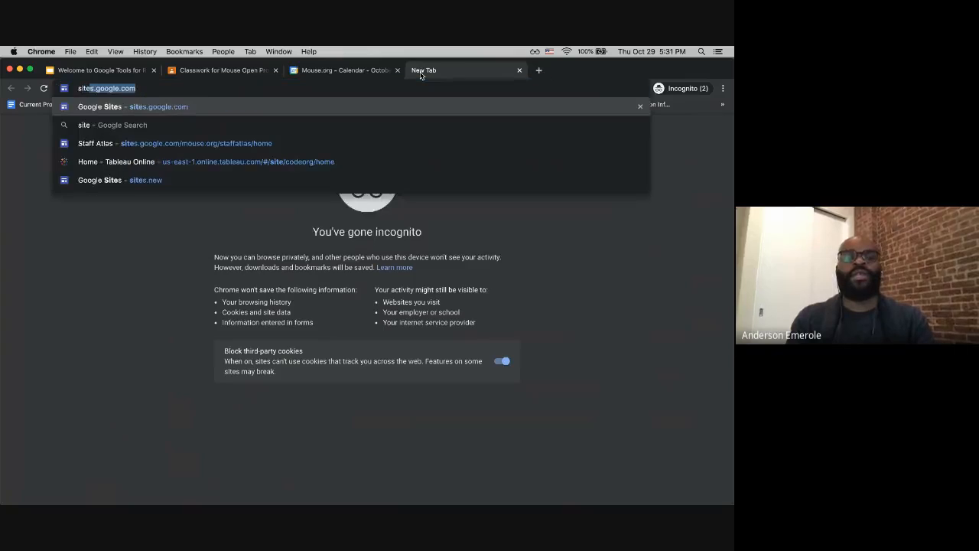
key("Return")
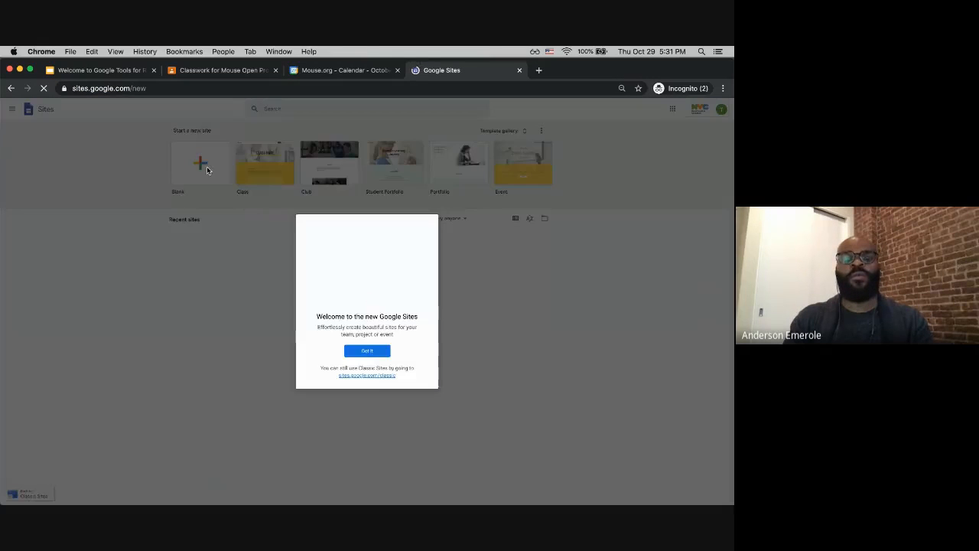
left_click(207, 170)
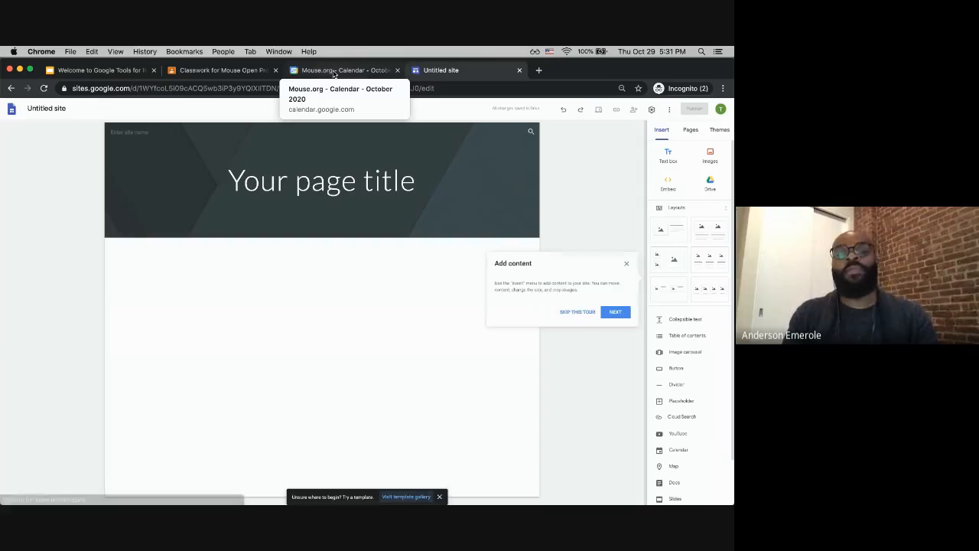
Step: Close the Calendar tab and return to the class's Classwork page
left_click(333, 71)
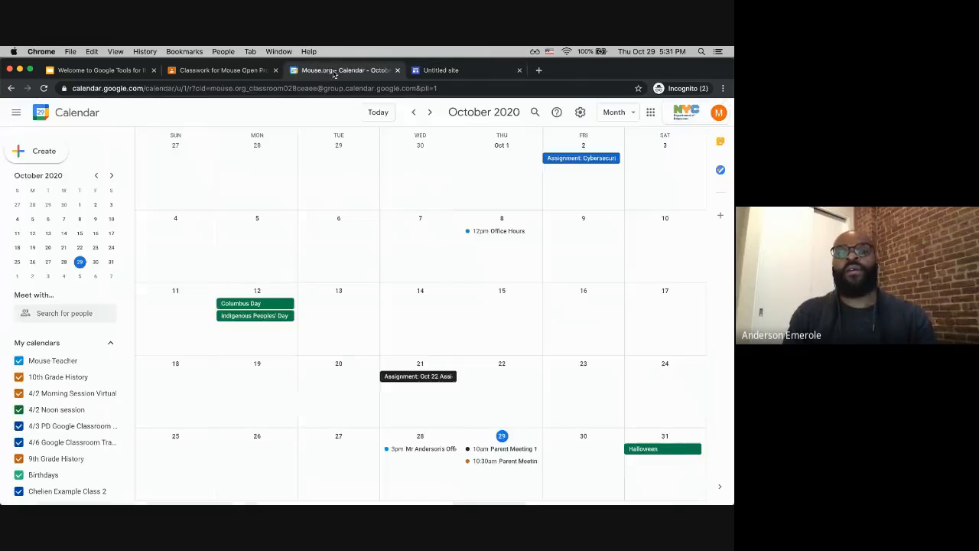
key("ctrl+shift+Tab")
left_click(397, 70)
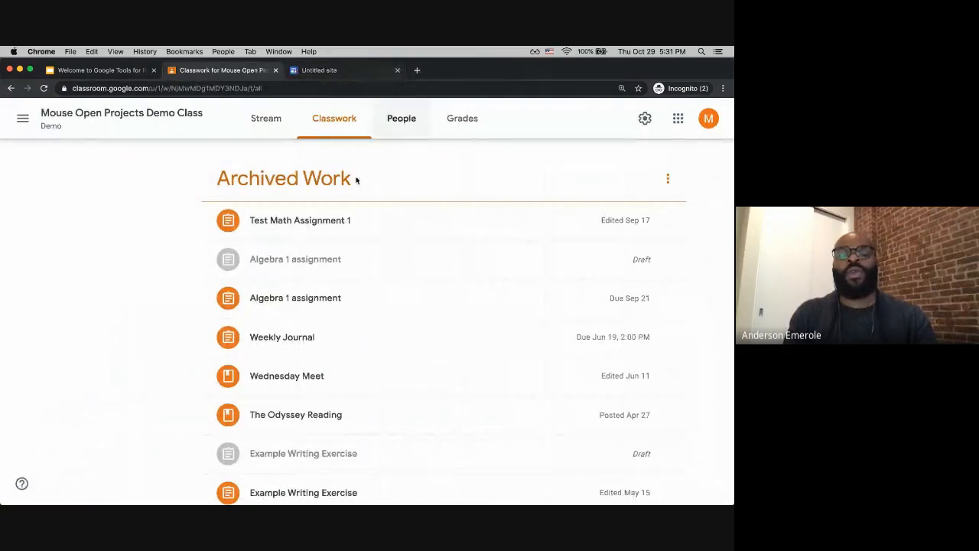
Step: Expand the archived Test Math Assignment 1 and Algebra 1 assignment items to view their details
left_click(342, 222)
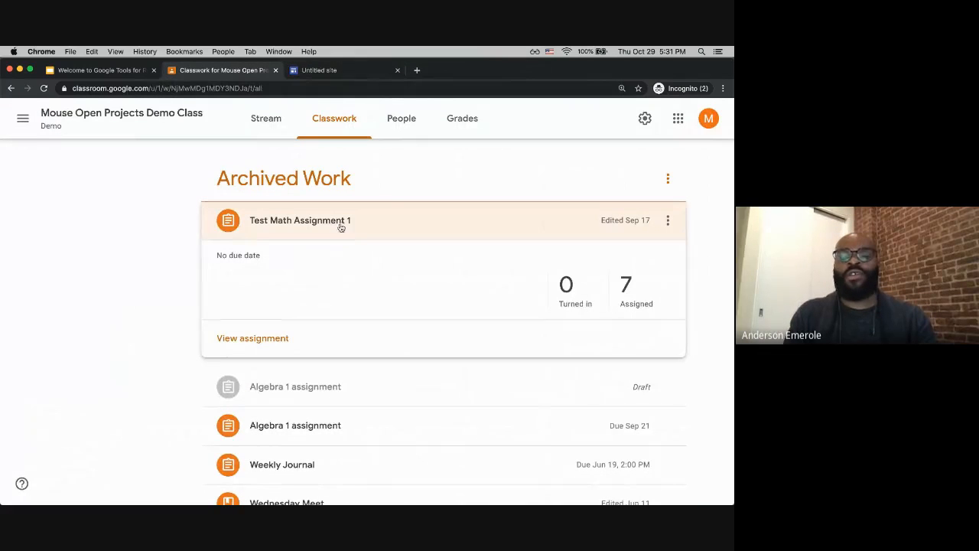
scroll(284, 389, "down", 1)
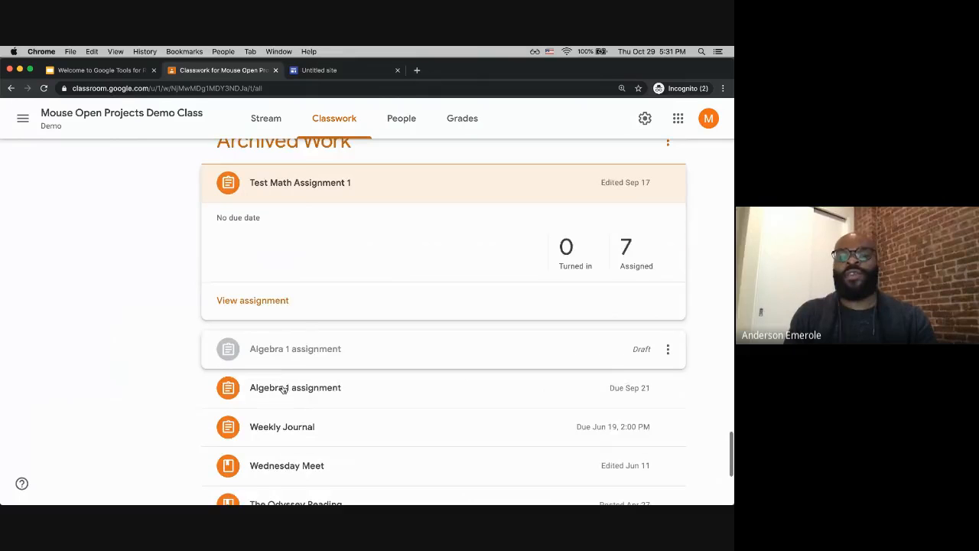
left_click(284, 389)
scroll(286, 385, "down", 2)
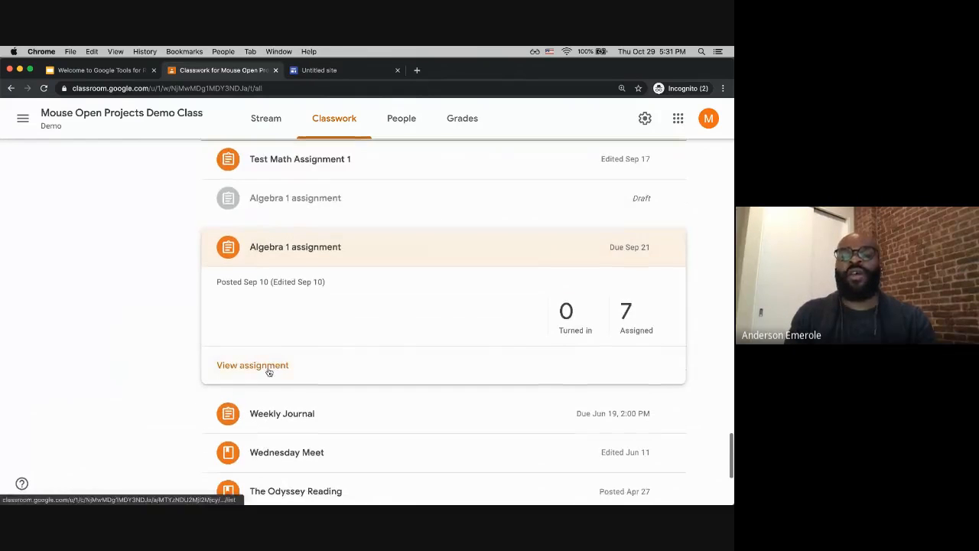
Step: Expand the Wednesday Meet and Weekly Journal items in the Classwork list to view their details
scroll(268, 371, "down", 5)
left_click(296, 252)
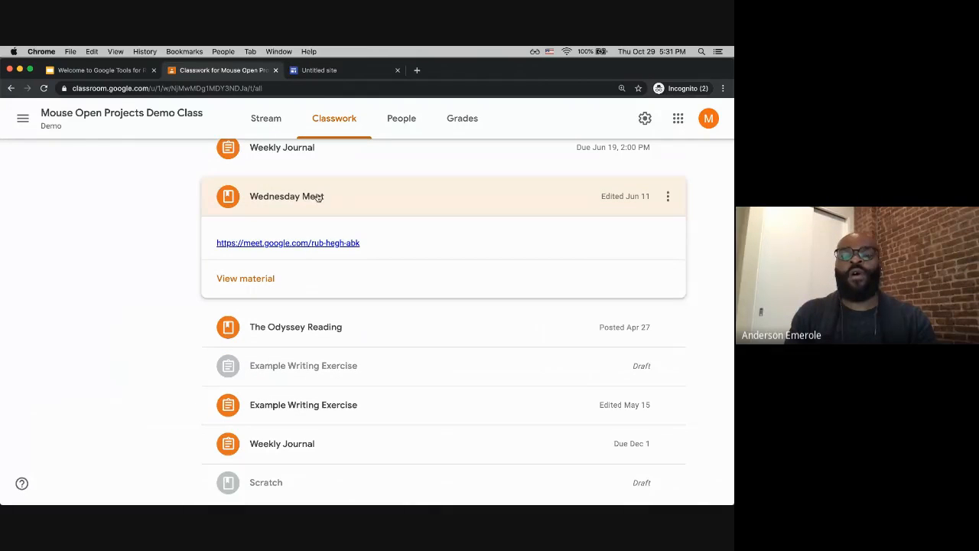
left_click(313, 159)
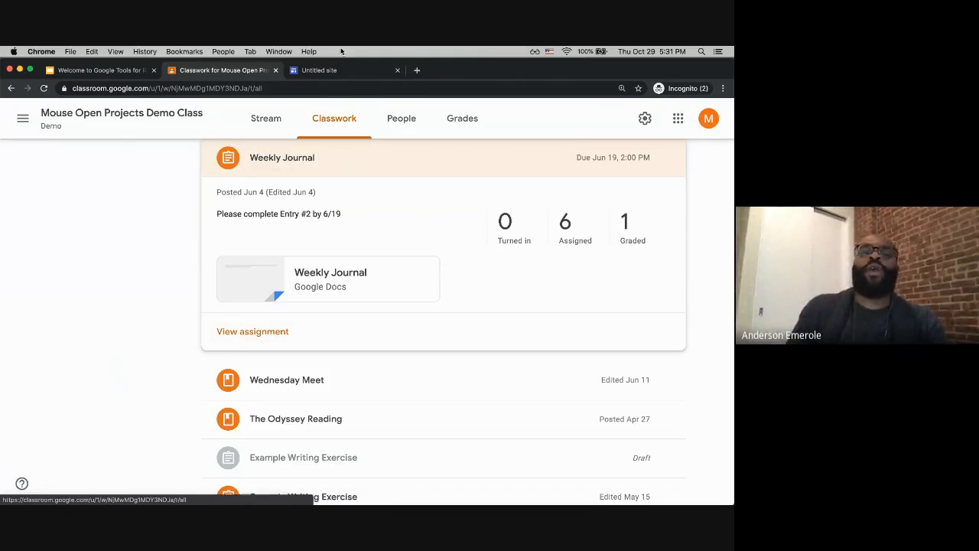
Step: Open the Weekly Journal Google Docs attachment in a new tab and copy the document's web address
left_click(315, 74)
left_click(230, 74)
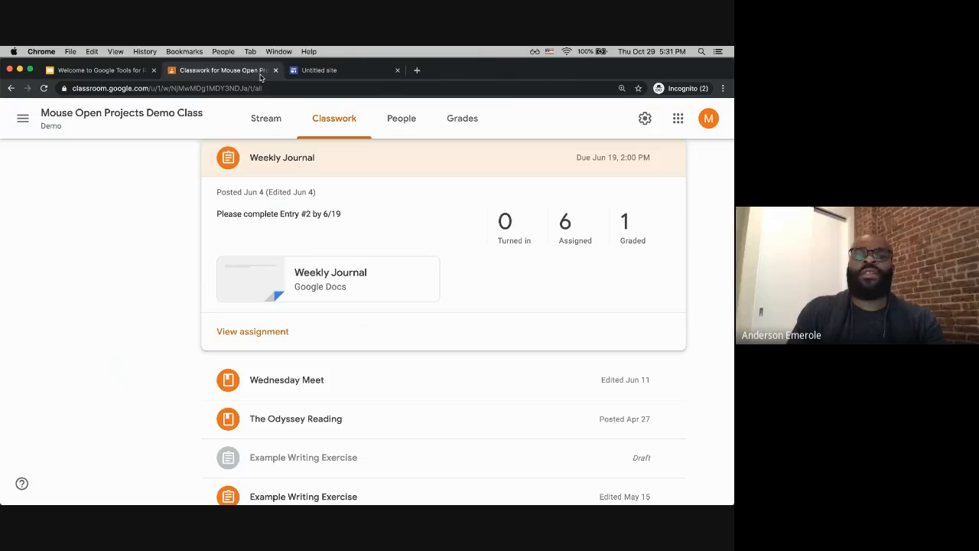
left_click(313, 280)
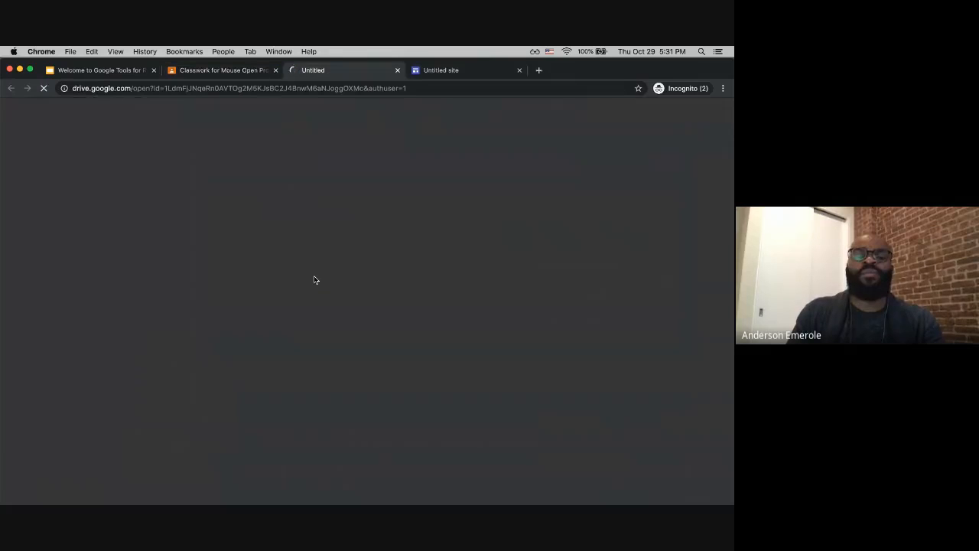
left_click(260, 88)
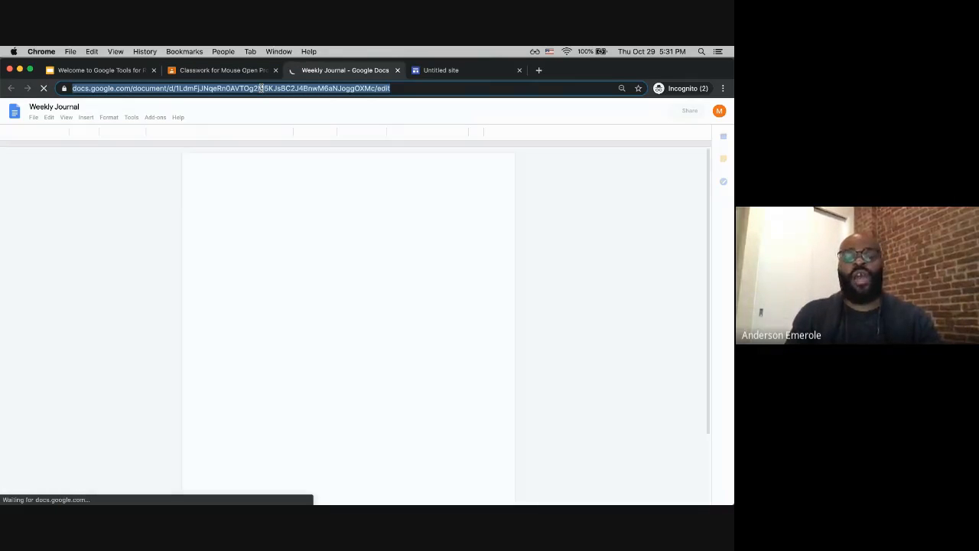
Step: Switch to the untitled site, skip the tour, and embed the Weekly Journal document by its URL
left_click(471, 75)
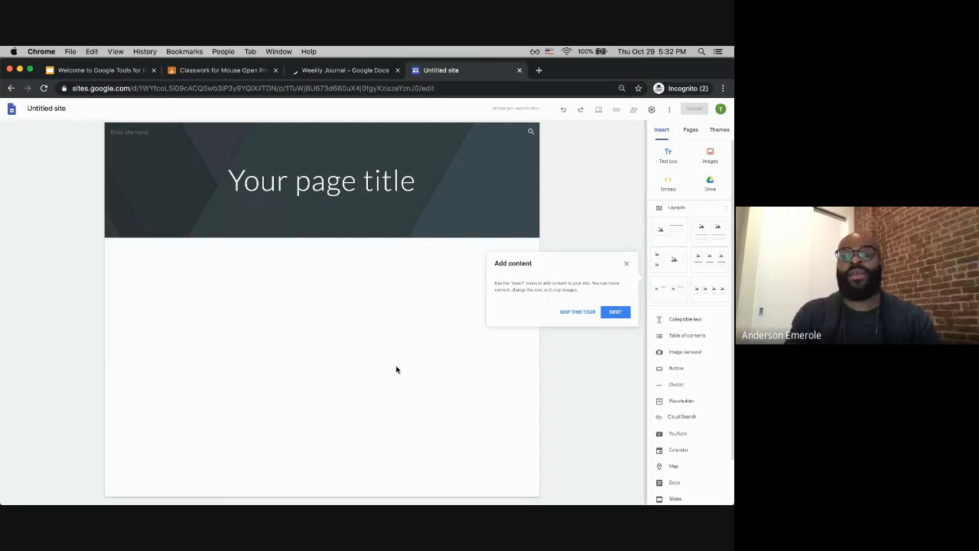
left_click(596, 316)
left_click(668, 184)
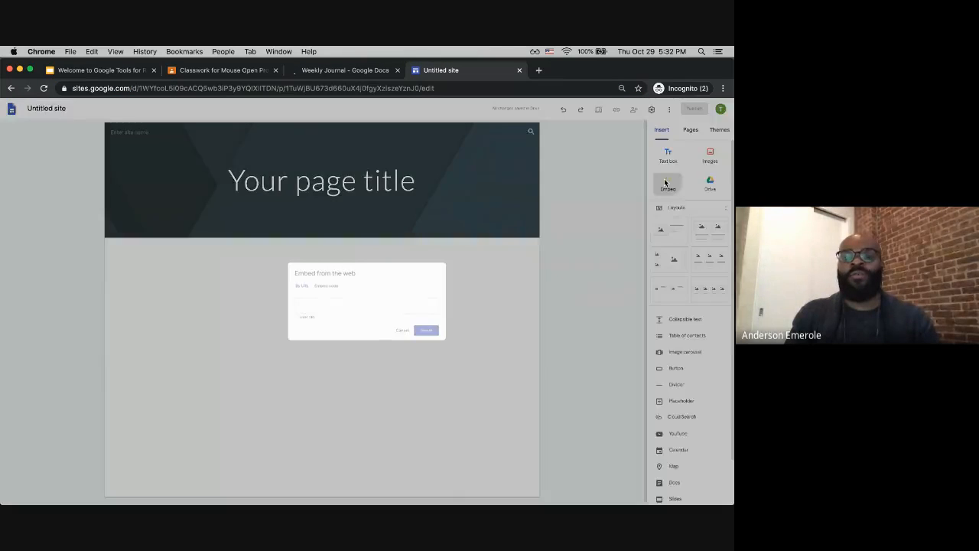
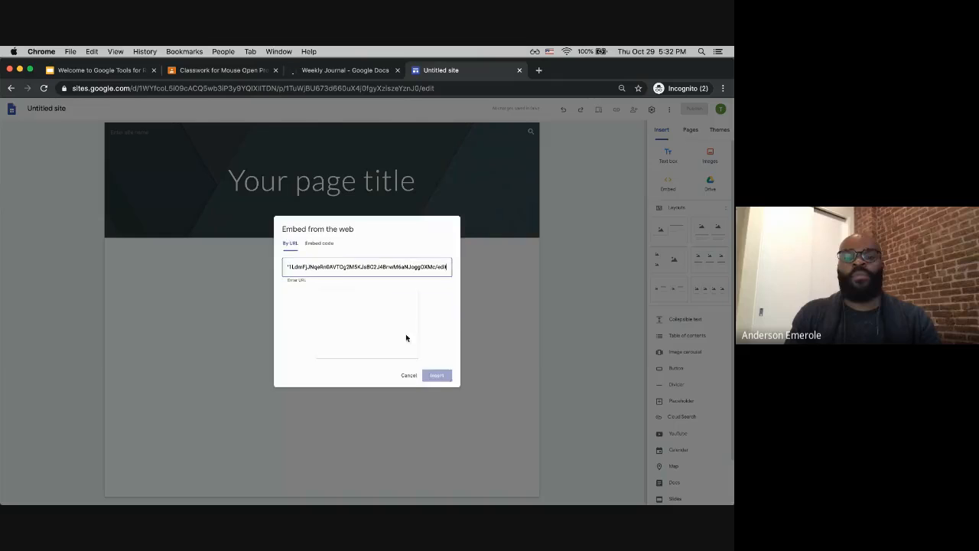
left_click(438, 378)
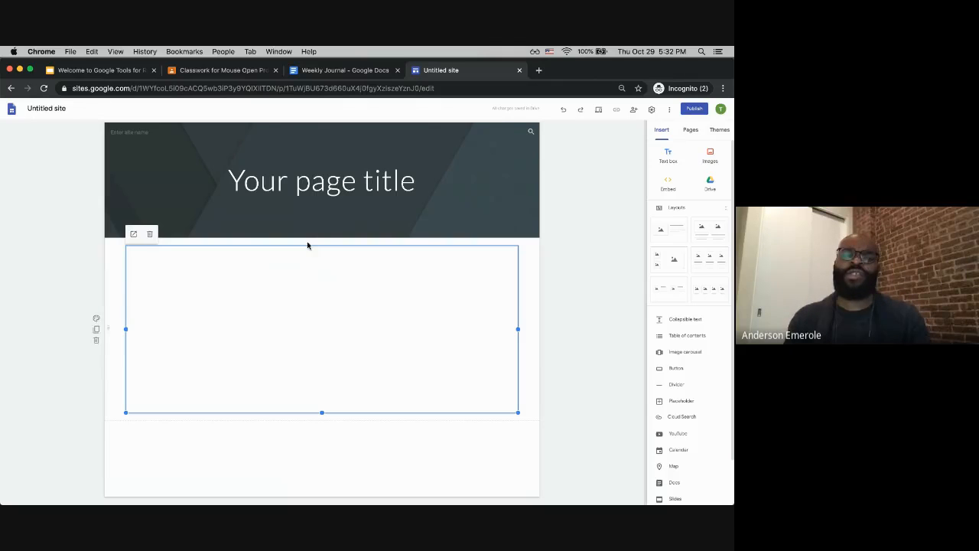
Step: Return to the class's Classwork page, scroll back to the top, and open the Create menu to review its options
left_click(250, 72)
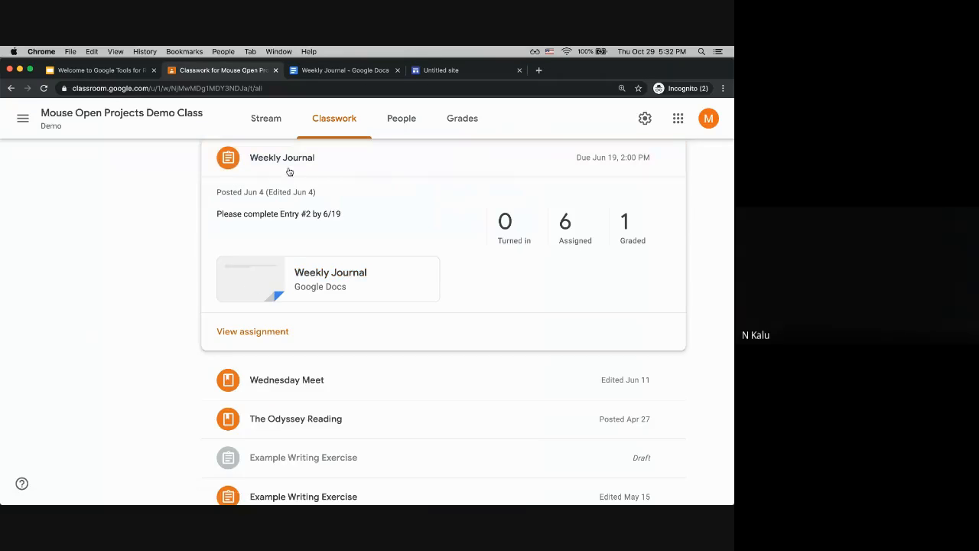
scroll(273, 417, "down", 3)
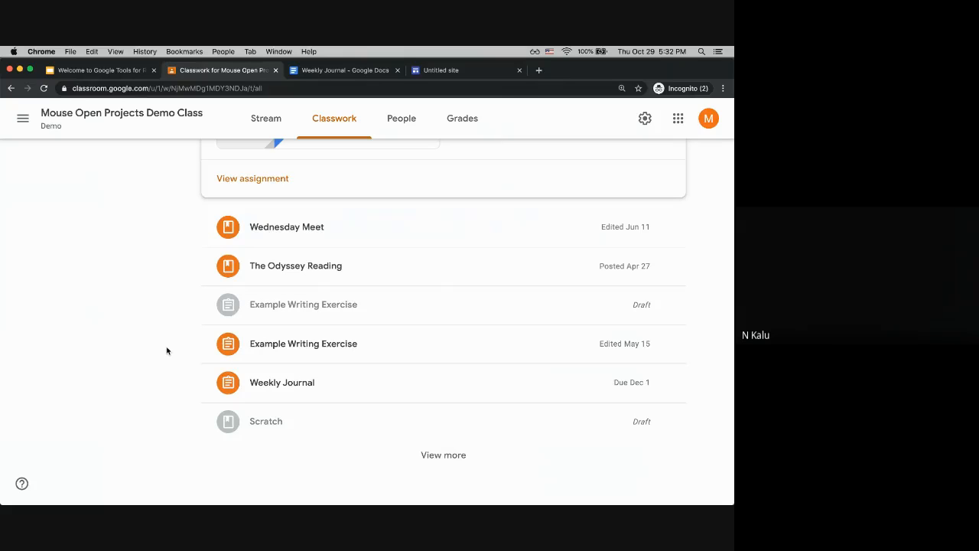
scroll(167, 351, "up", 20)
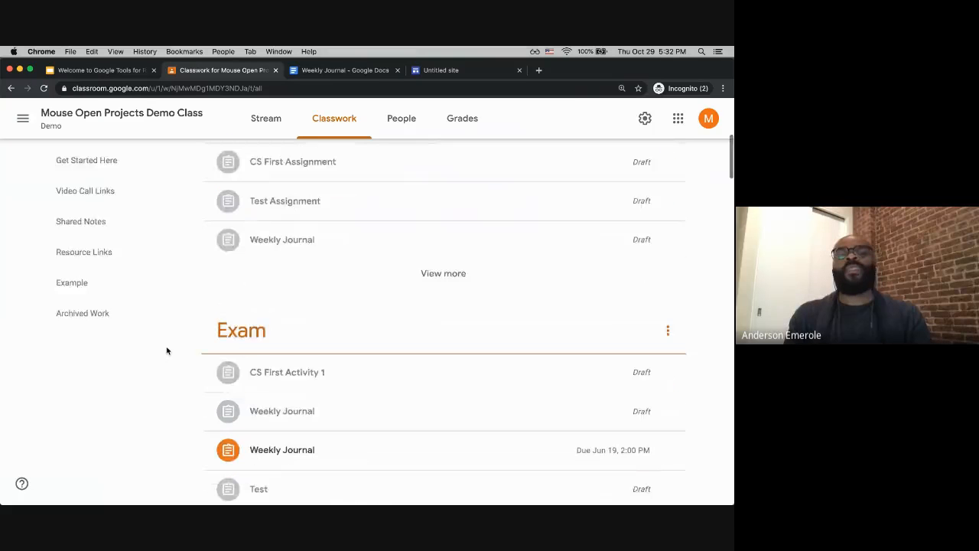
scroll(166, 350, "up", 15)
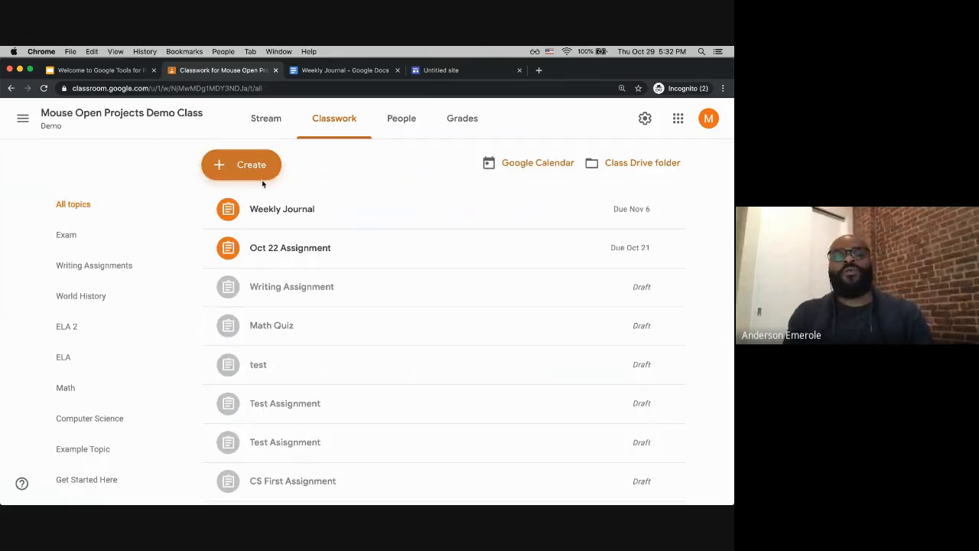
left_click(244, 167)
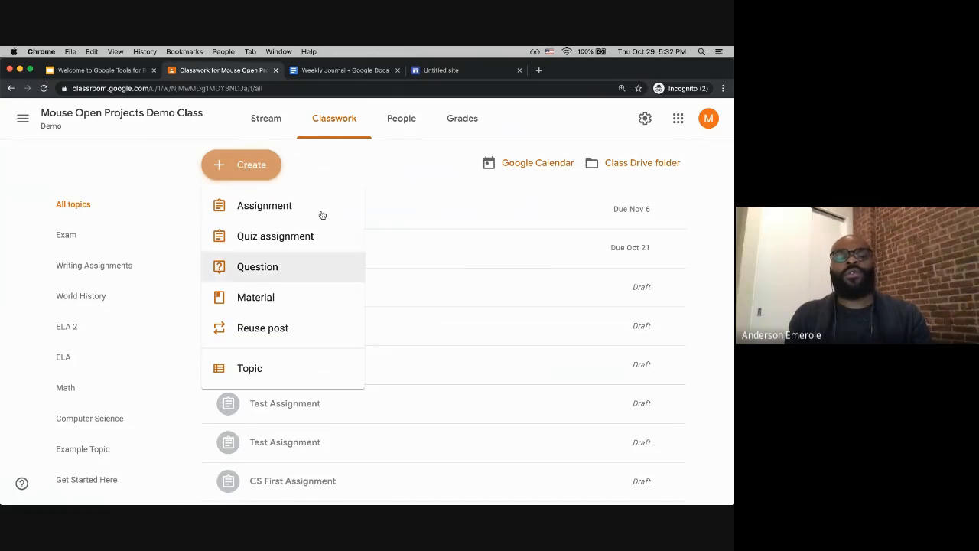
left_click(320, 159)
left_click(260, 165)
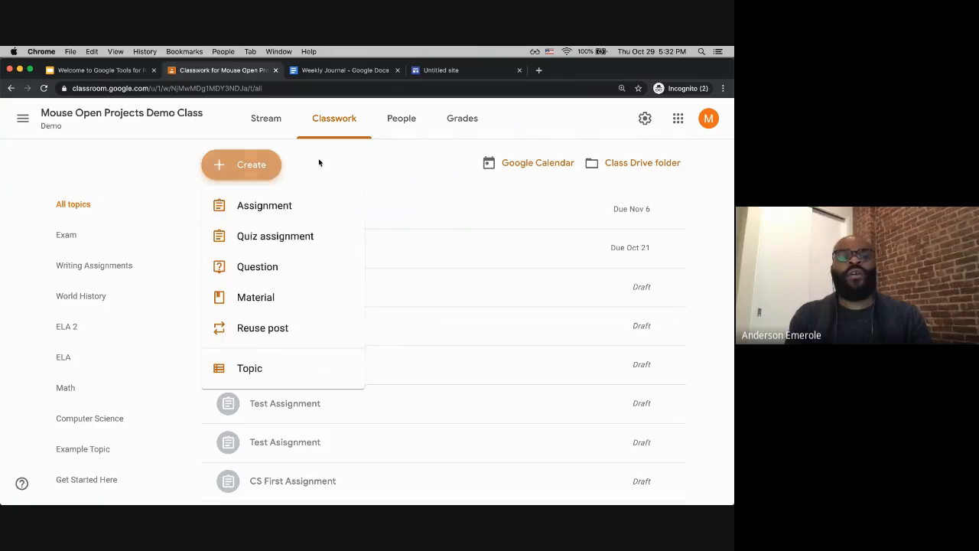
left_click(224, 168)
left_click(221, 166)
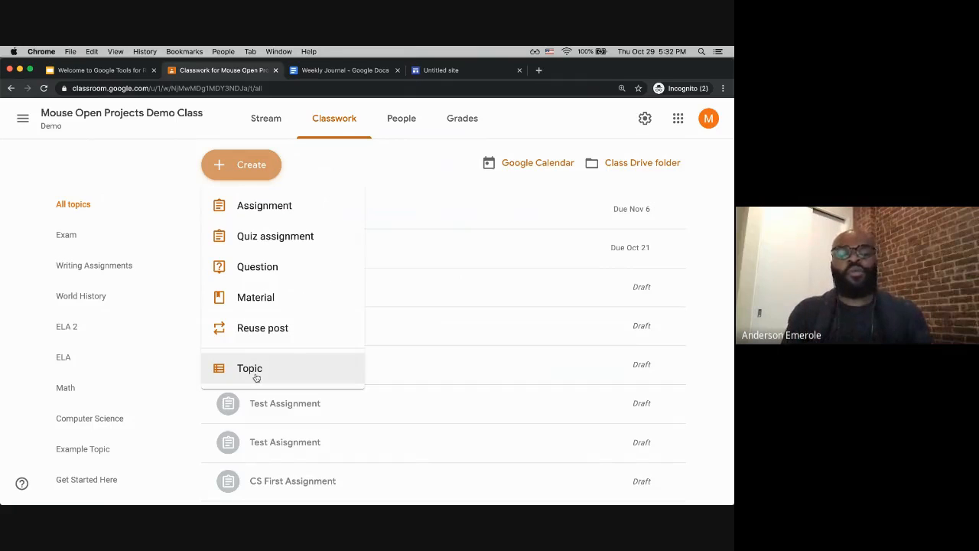
left_click(240, 206)
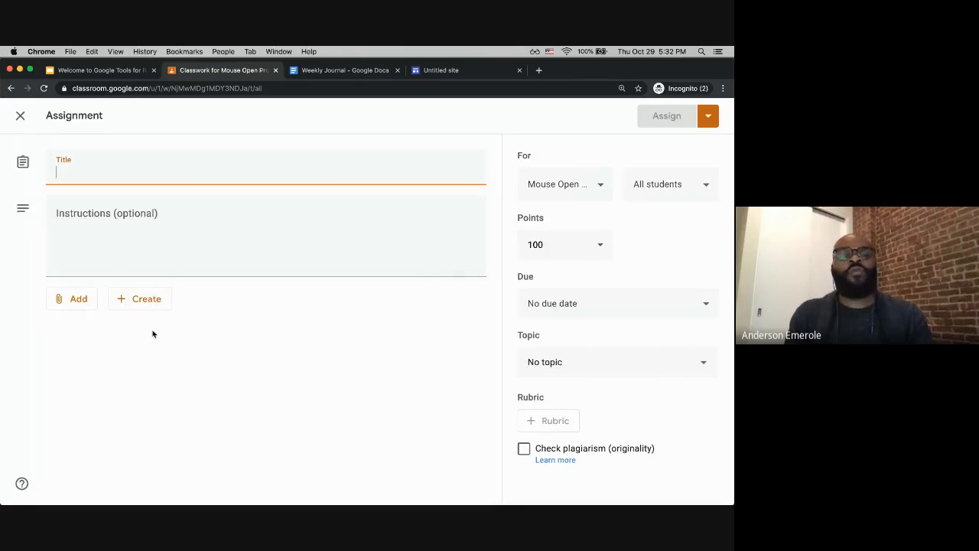
left_click(137, 299)
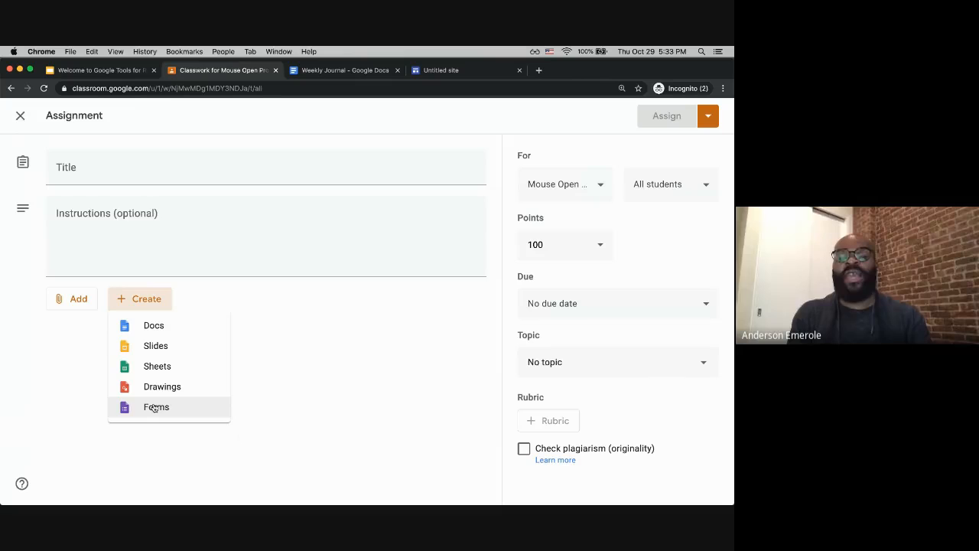
left_click(23, 121)
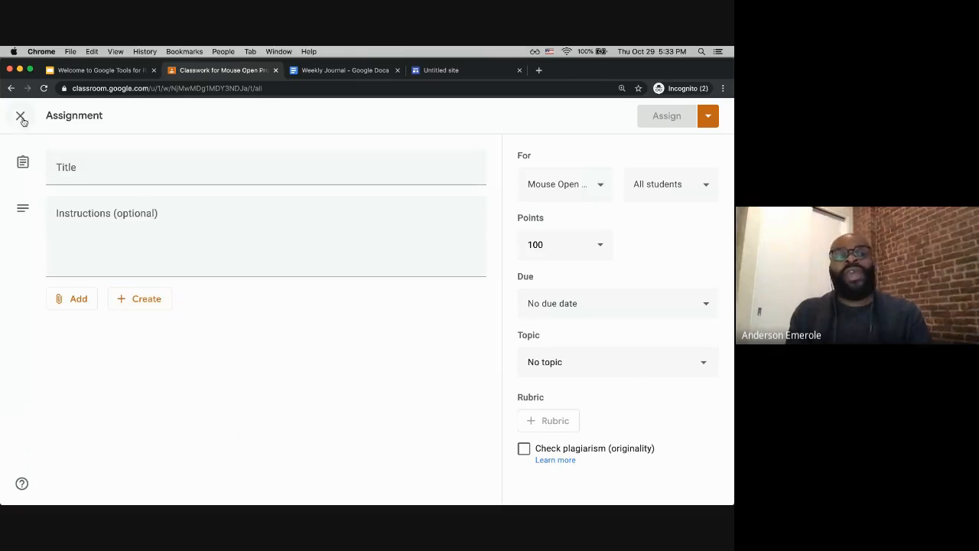
left_click(20, 119)
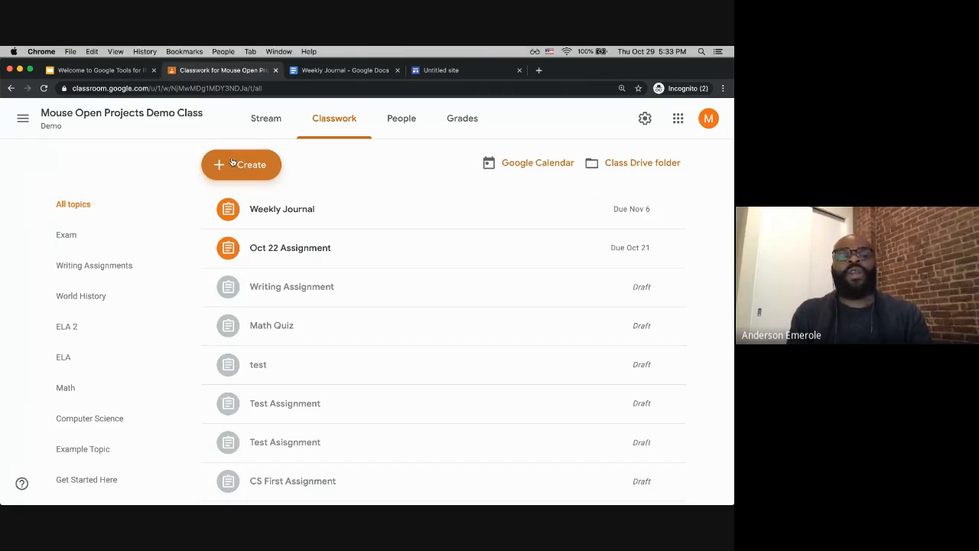
Step: Create a new Material post titled Math Reference Material
left_click(235, 172)
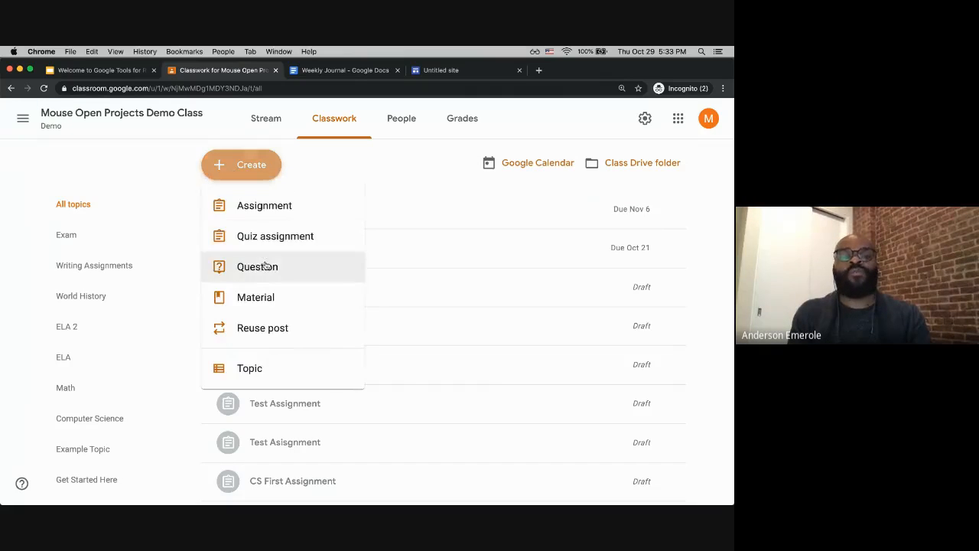
left_click(257, 300)
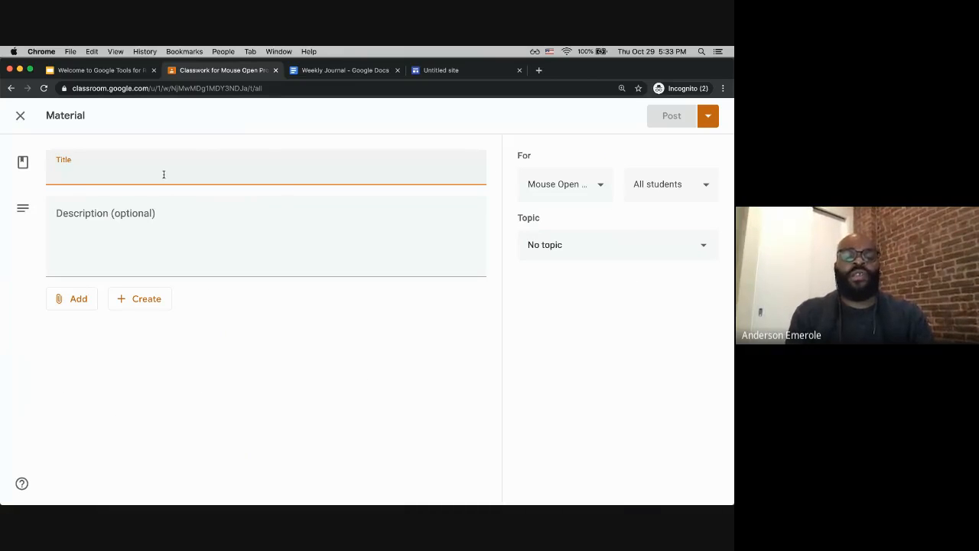
type("Math Class")
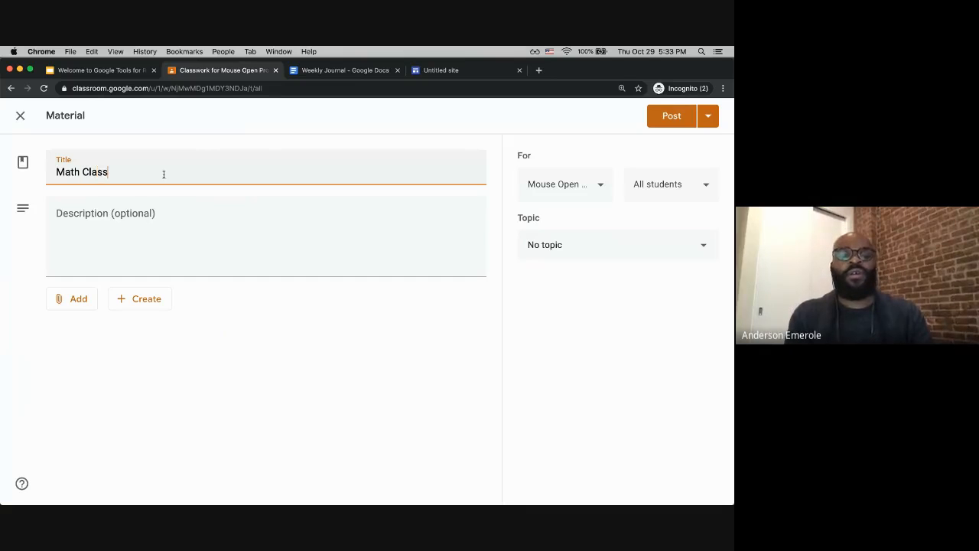
type("wor")
key("alt+shift+Left")
type("Re")
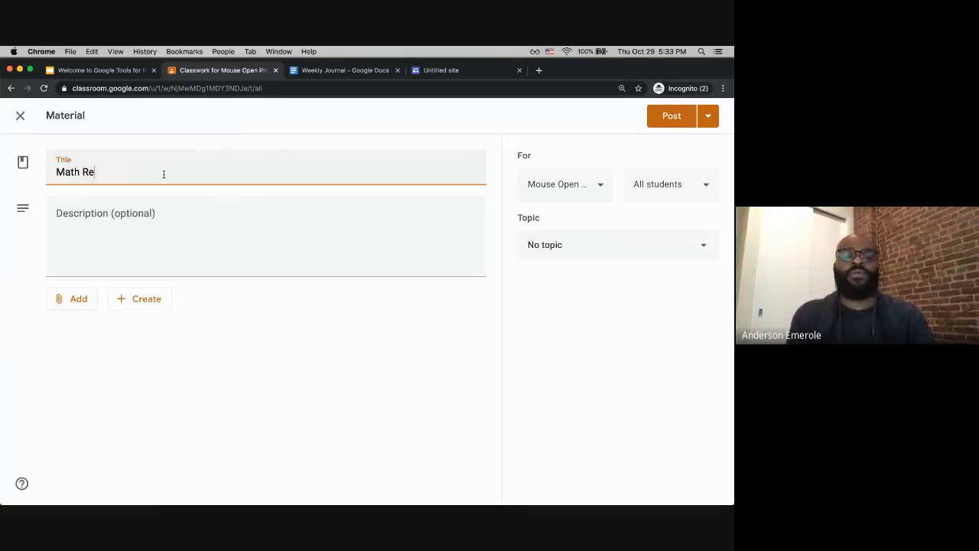
type("ference Material")
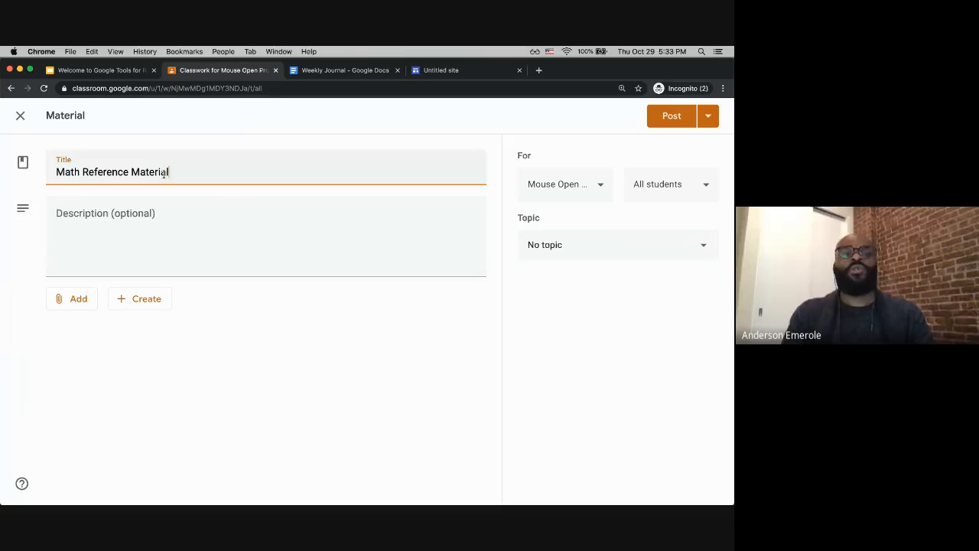
Step: Enter the material's description: Please see the site for reference material
left_click(177, 238)
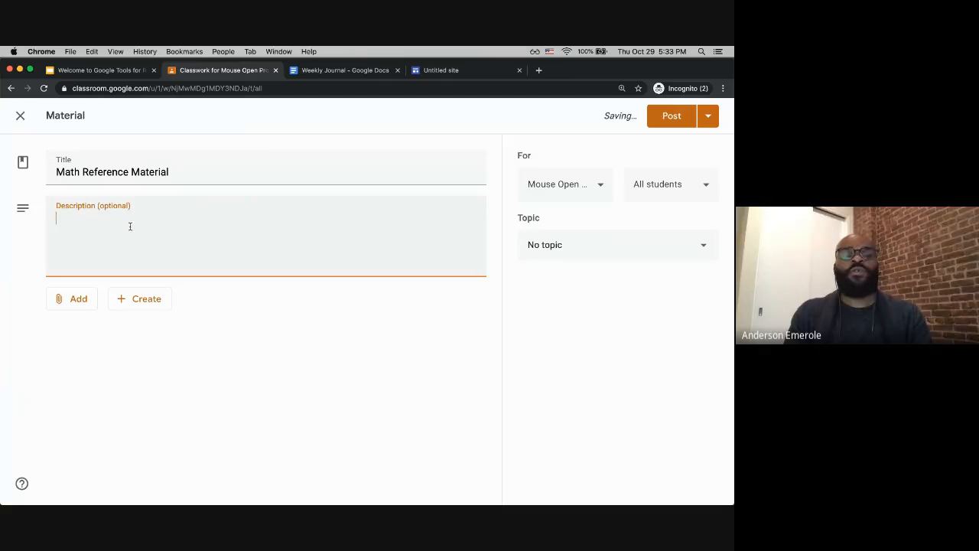
type("Ple")
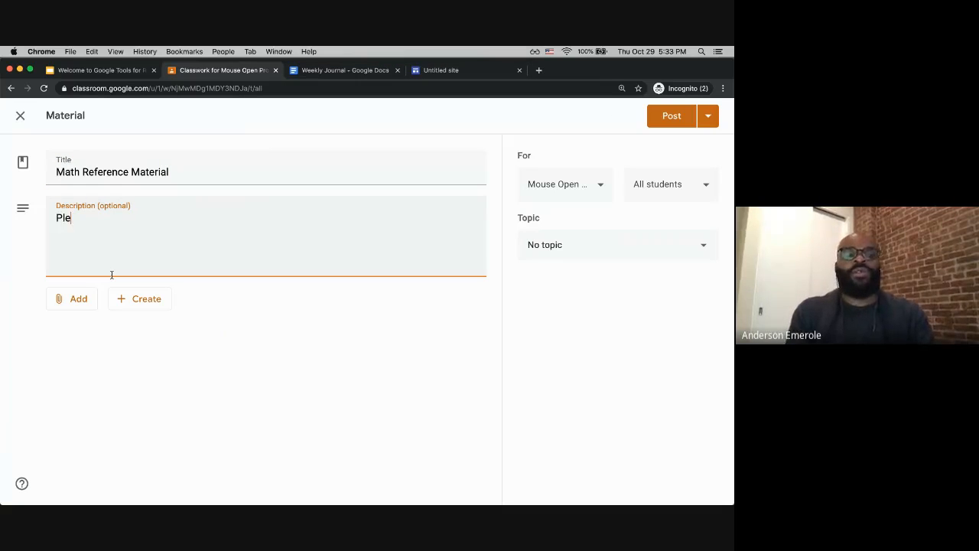
type("ase see the site for")
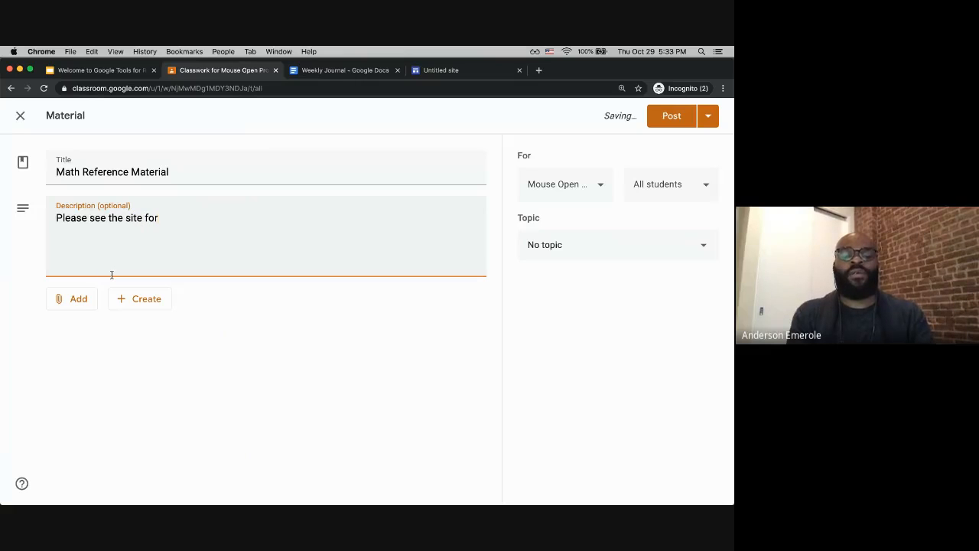
type(" reference material")
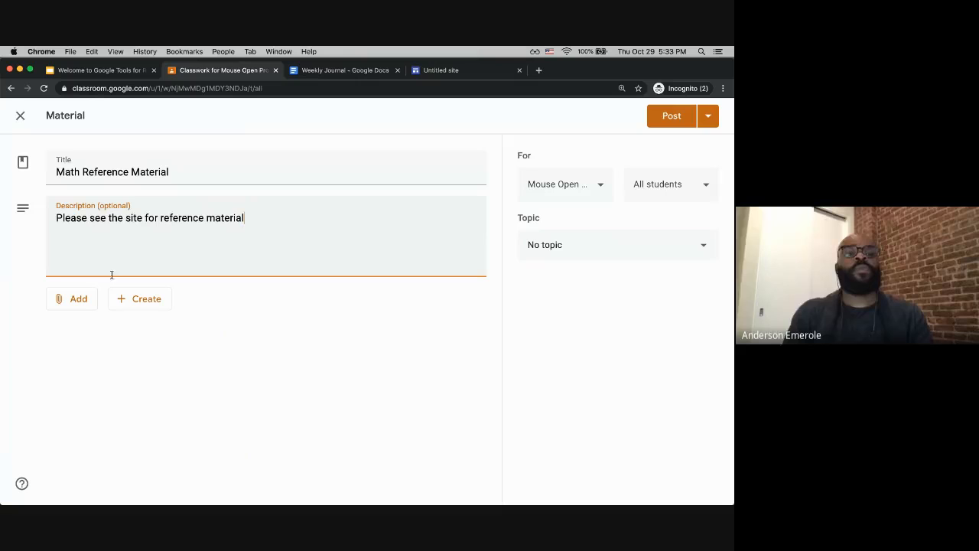
Step: Close the untitled site tab and the Weekly Journal document tab
left_click(465, 73)
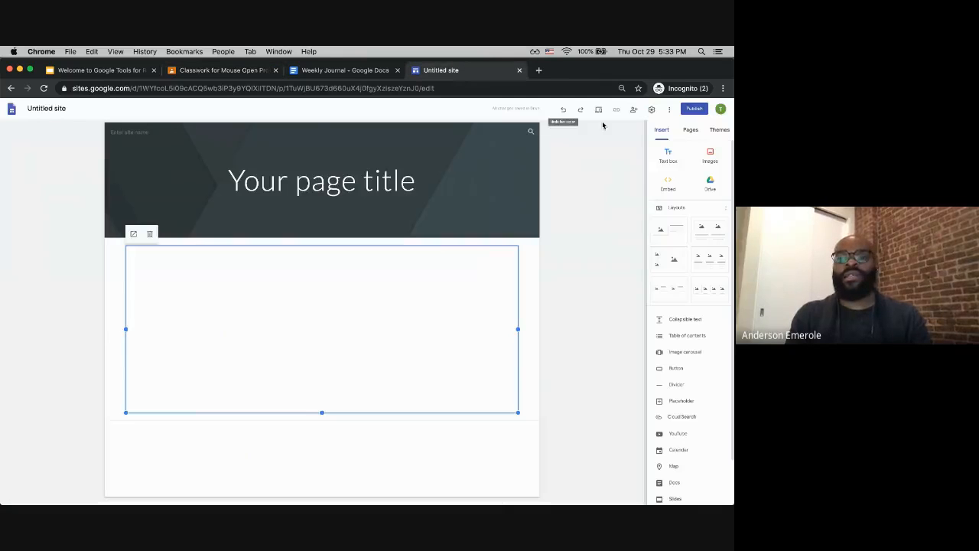
left_click(519, 71)
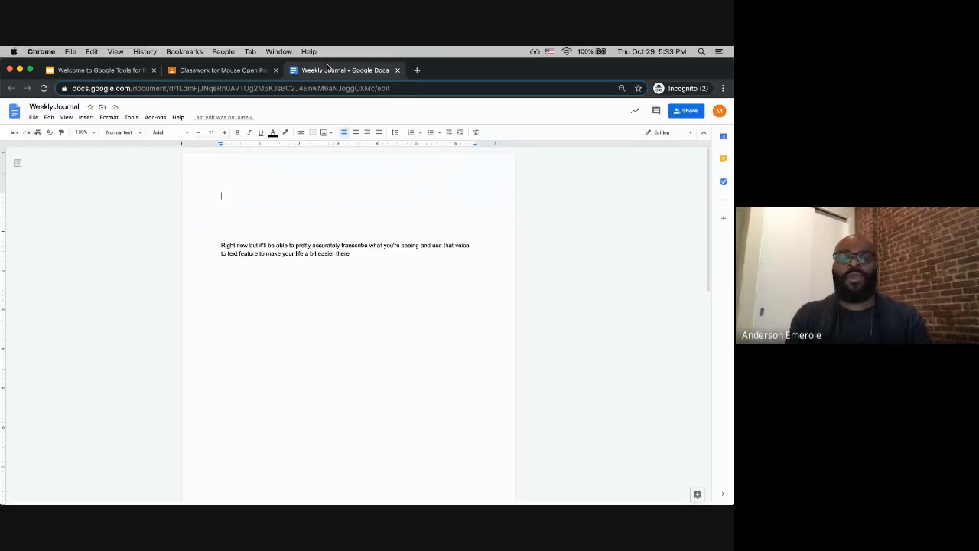
left_click(398, 71)
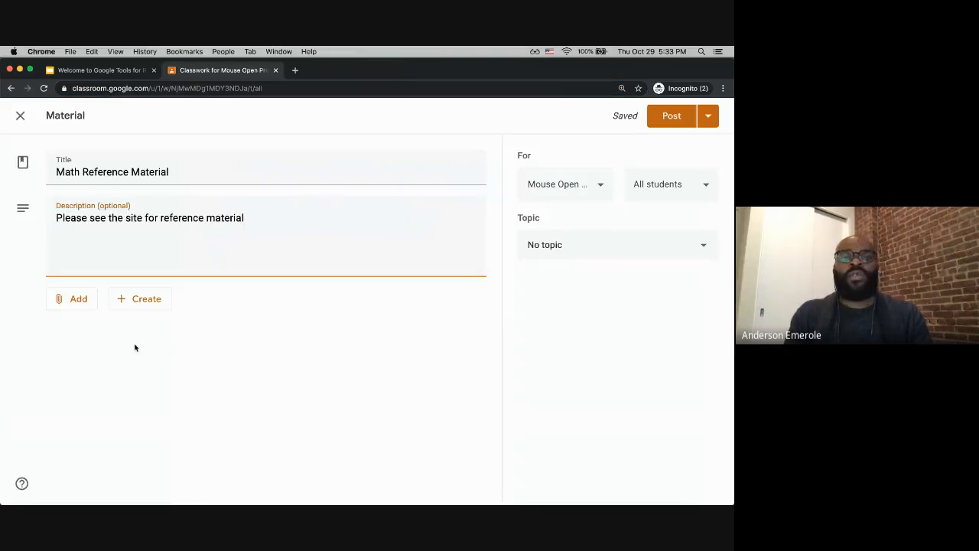
Step: Open a new tab and go to the My First Website site by pasting its address
left_click(294, 70)
type("https://sites.google.com/mouse.org/myfirstwebsite/home")
key("Return")
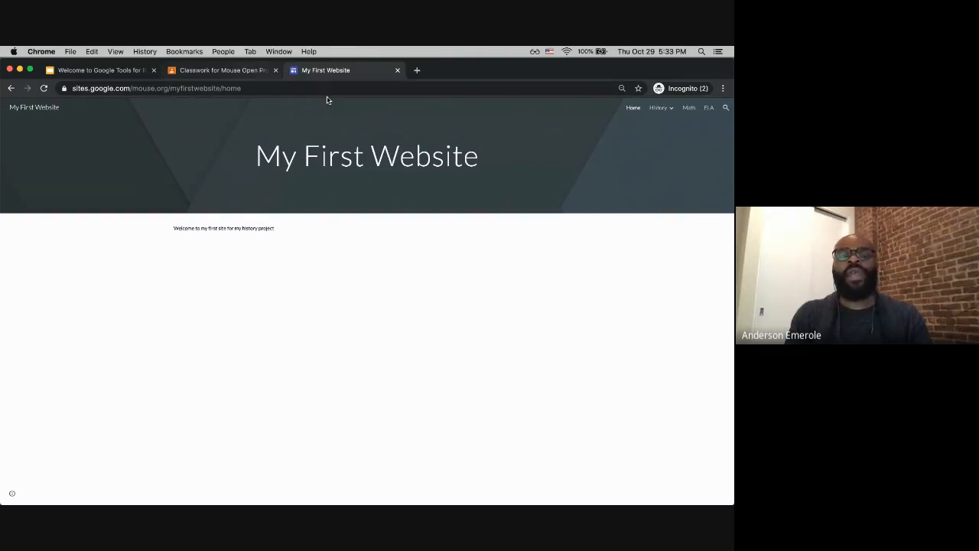
Step: Attach the My First Website site address to the material as a link
left_click(241, 72)
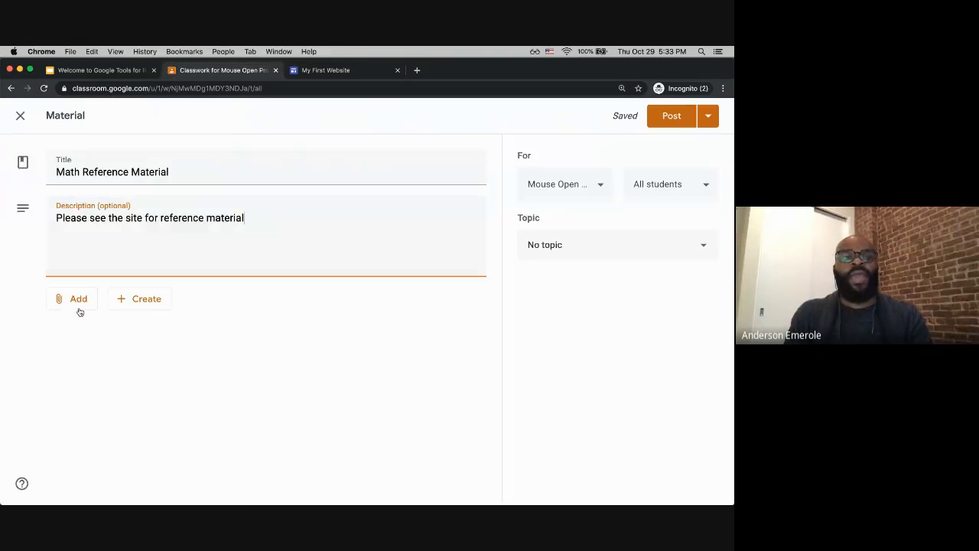
left_click(77, 299)
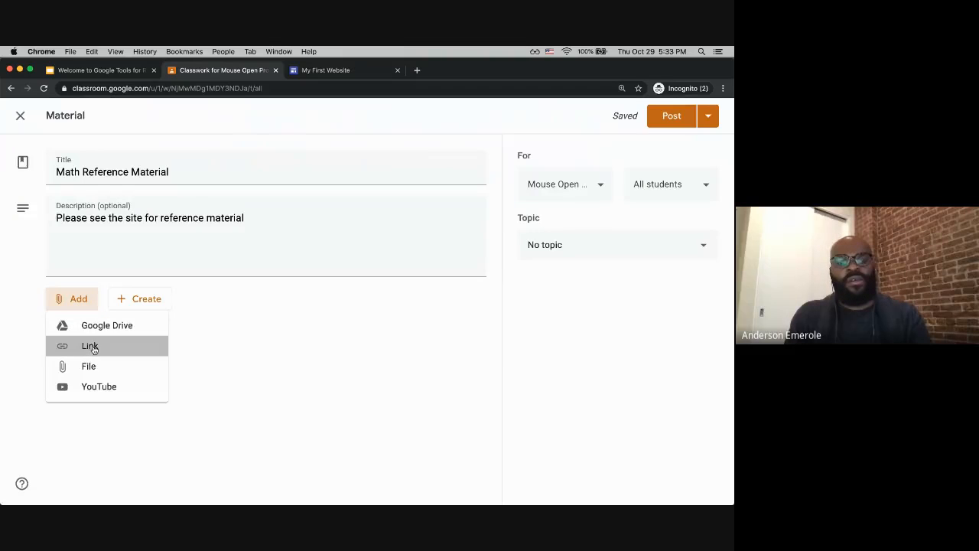
left_click(92, 347)
key("super+v")
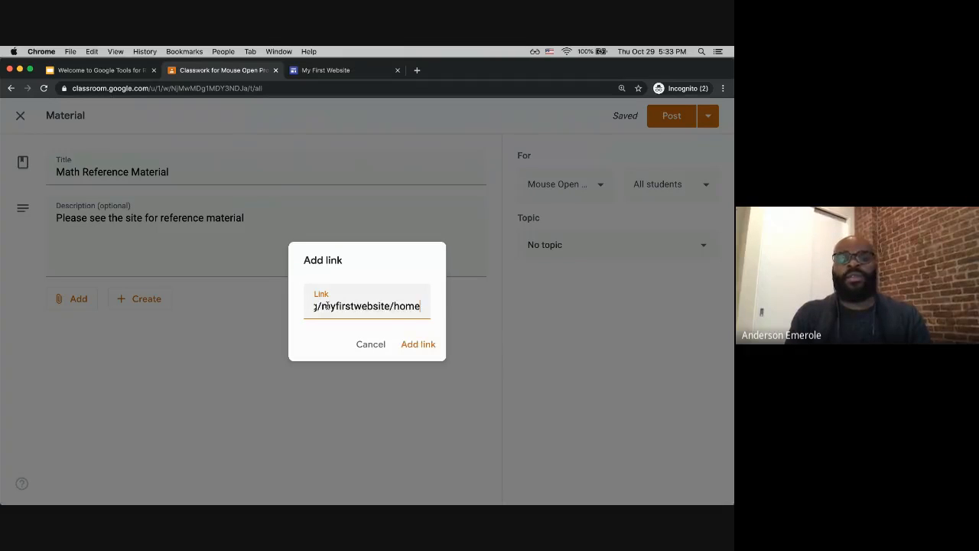
left_click(418, 345)
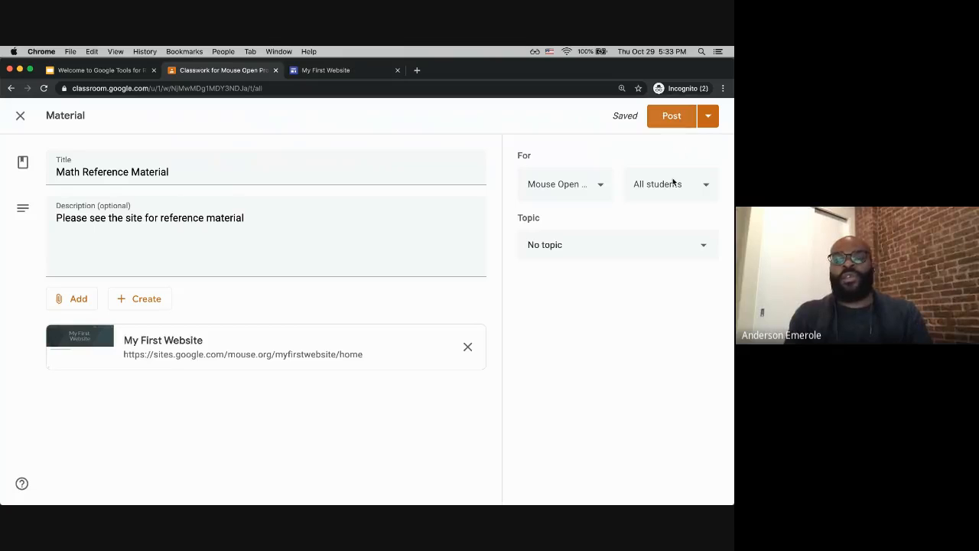
Step: Create a new topic named Math Reference Material for the material and post it
left_click(692, 244)
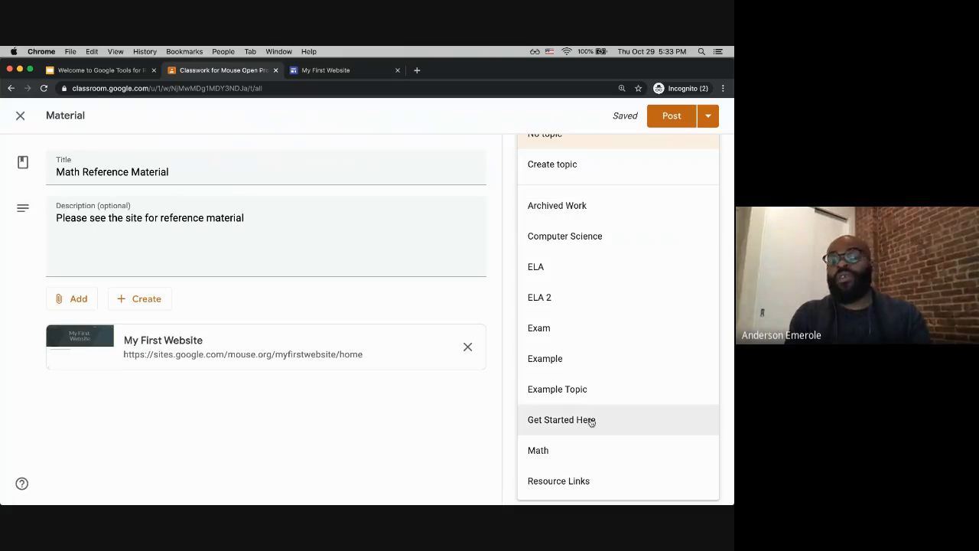
left_click(567, 164)
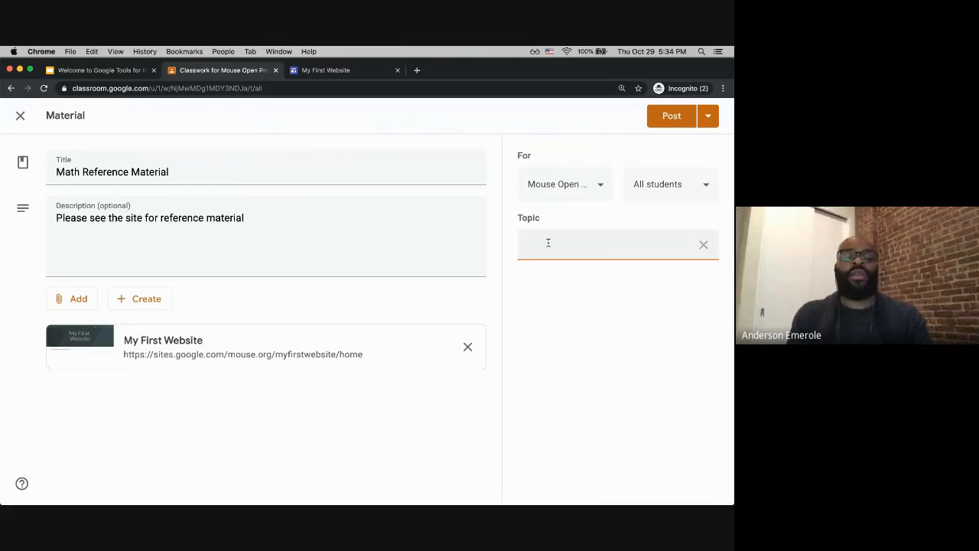
type("Math R")
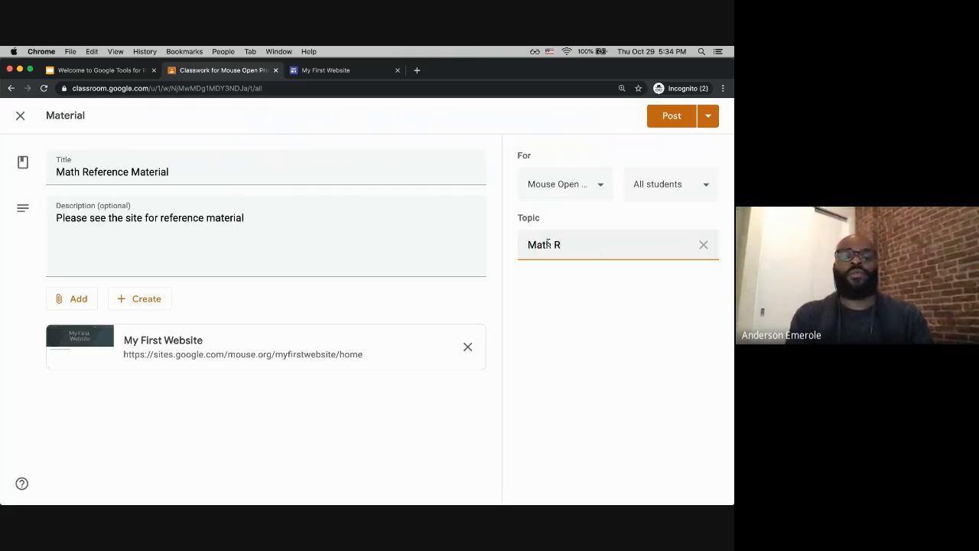
type("eference Material")
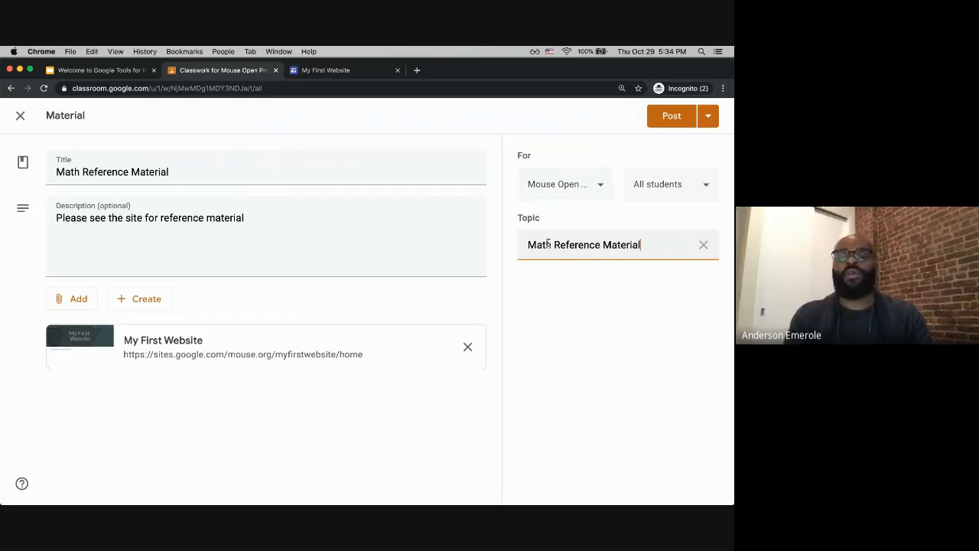
left_click(676, 122)
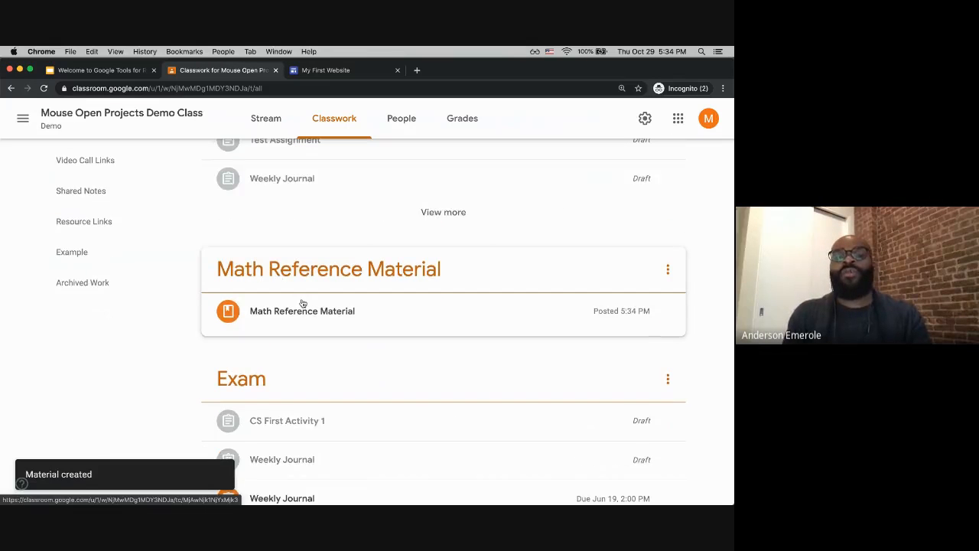
Step: Open the posted material's website link and browse the site's History, Unit 1 and Math pages
left_click(321, 312)
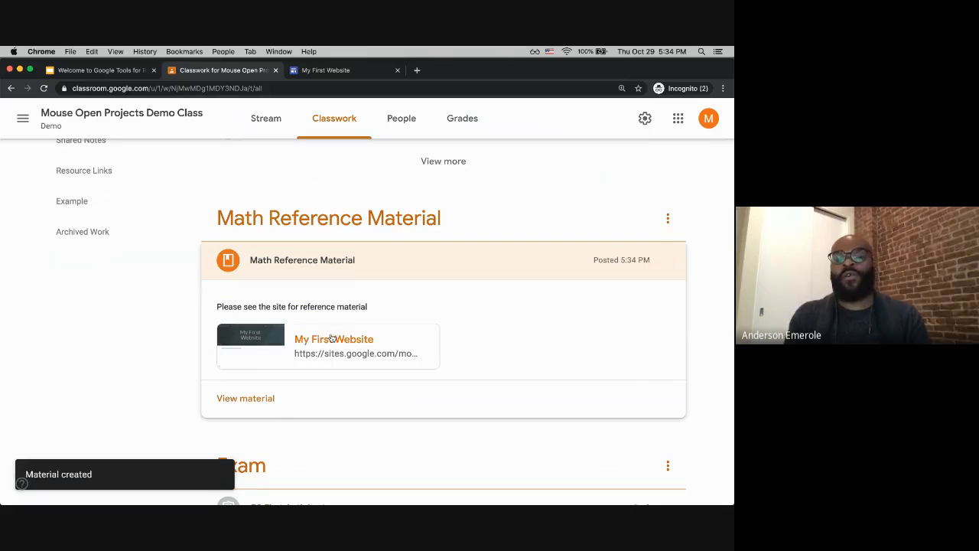
left_click(320, 347)
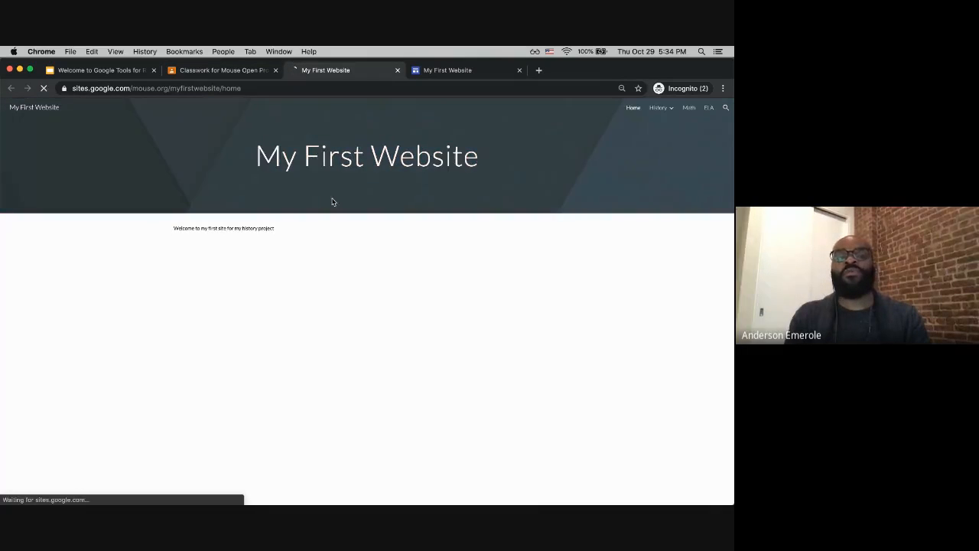
left_click(656, 125)
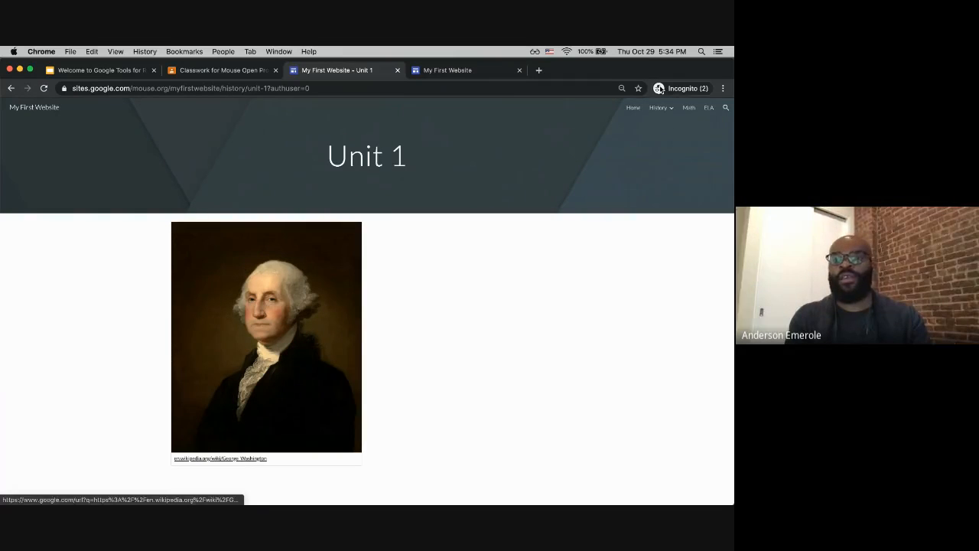
left_click(661, 110)
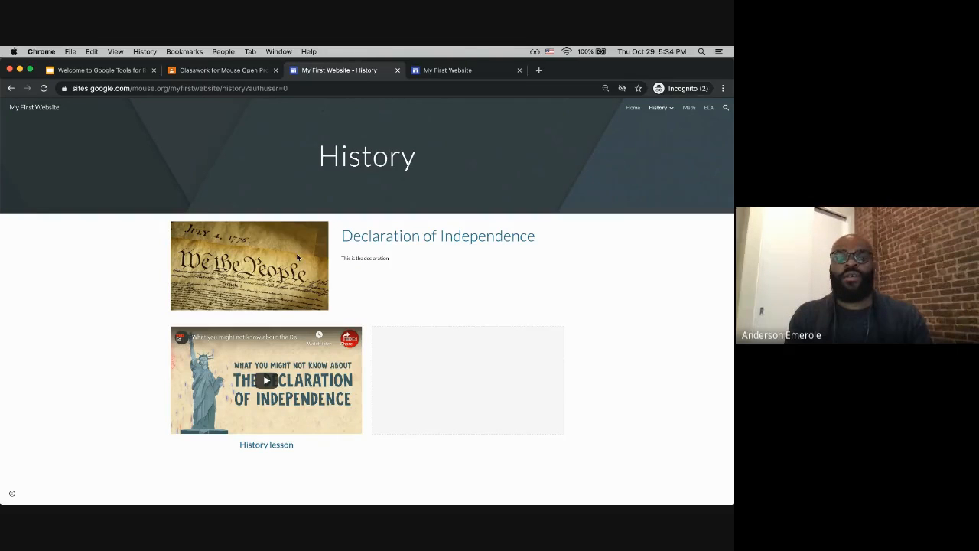
left_click(689, 108)
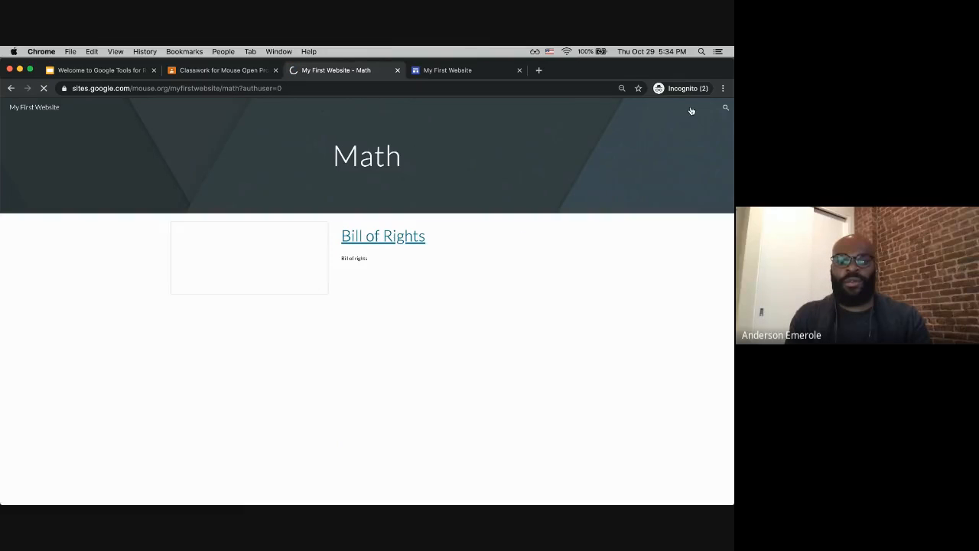
scroll(258, 271, "down", 3)
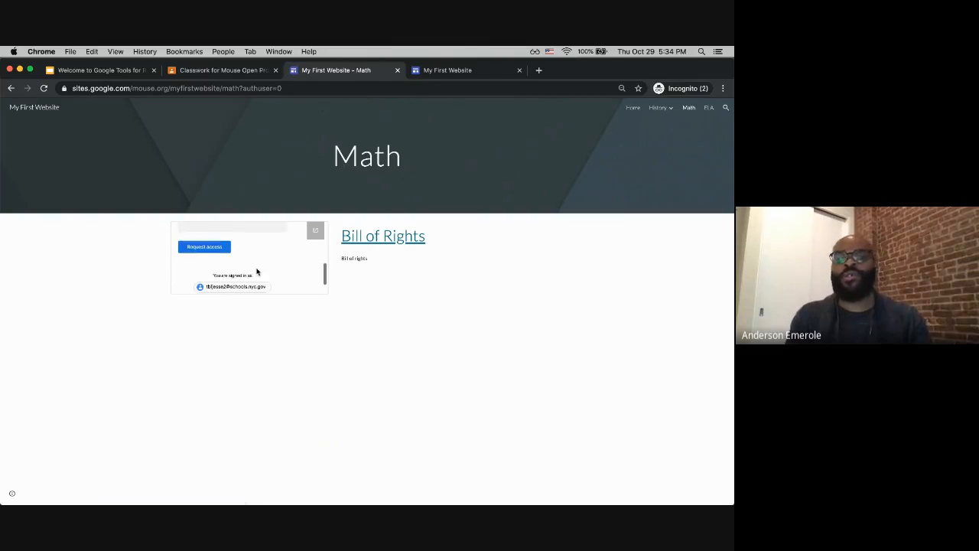
scroll(256, 272, "up", 4)
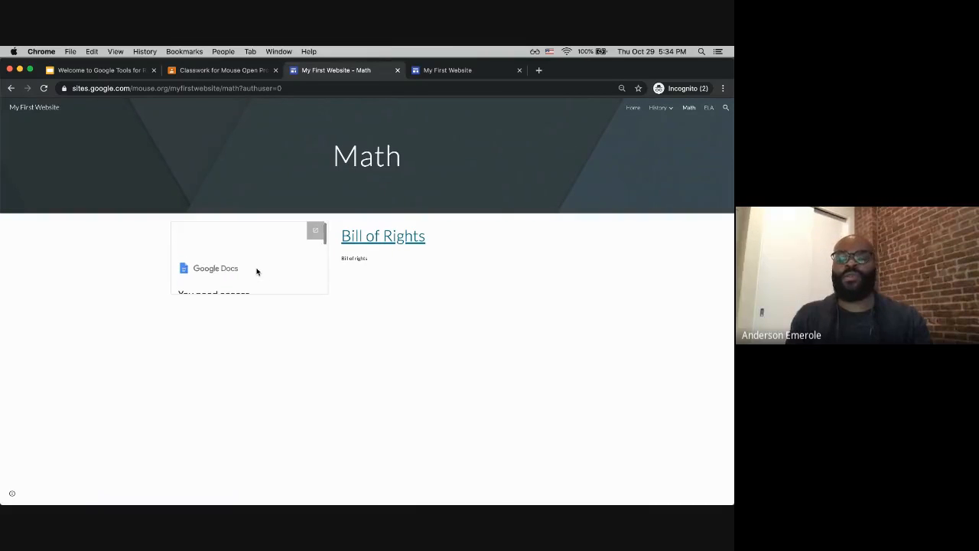
Step: Return to the class's Classwork page and scroll up through the posts
left_click(255, 72)
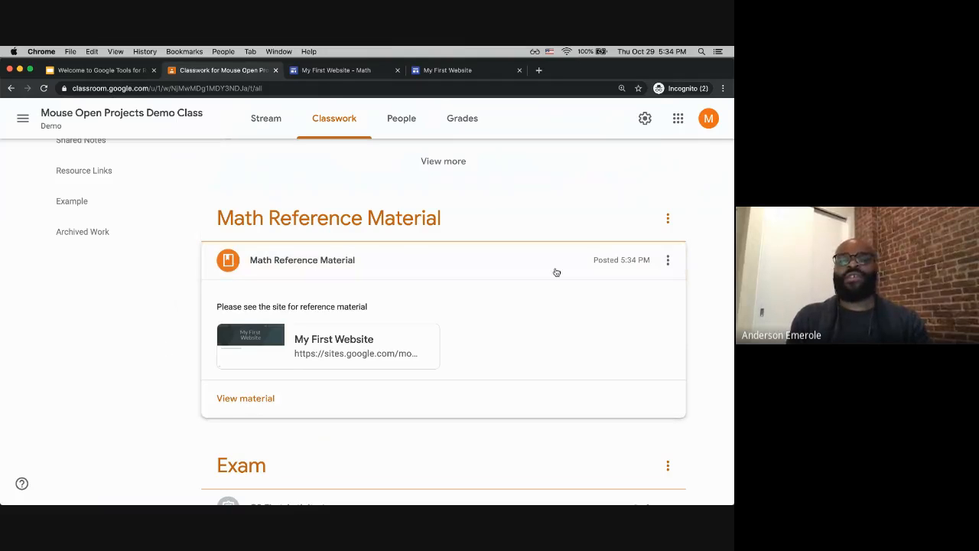
scroll(222, 264, "up", 3)
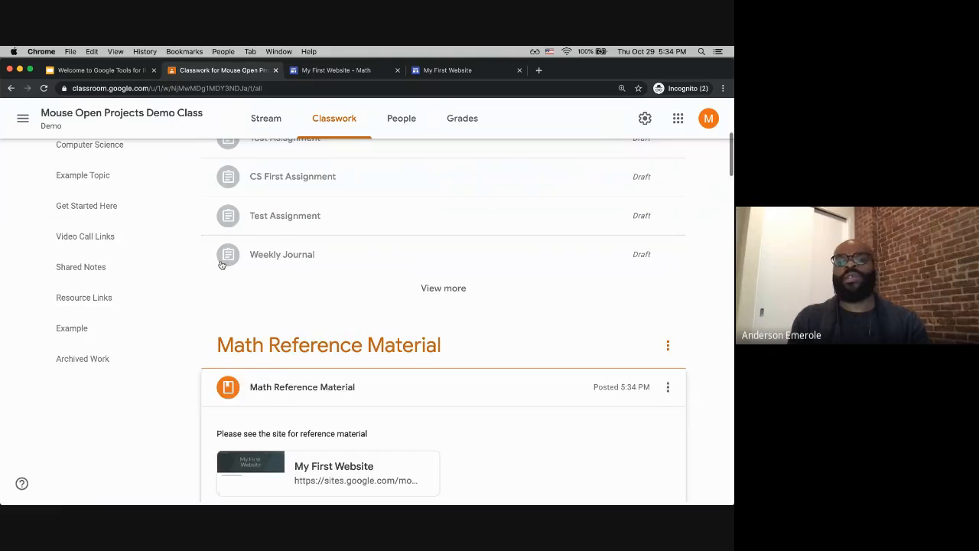
scroll(221, 264, "up", 5)
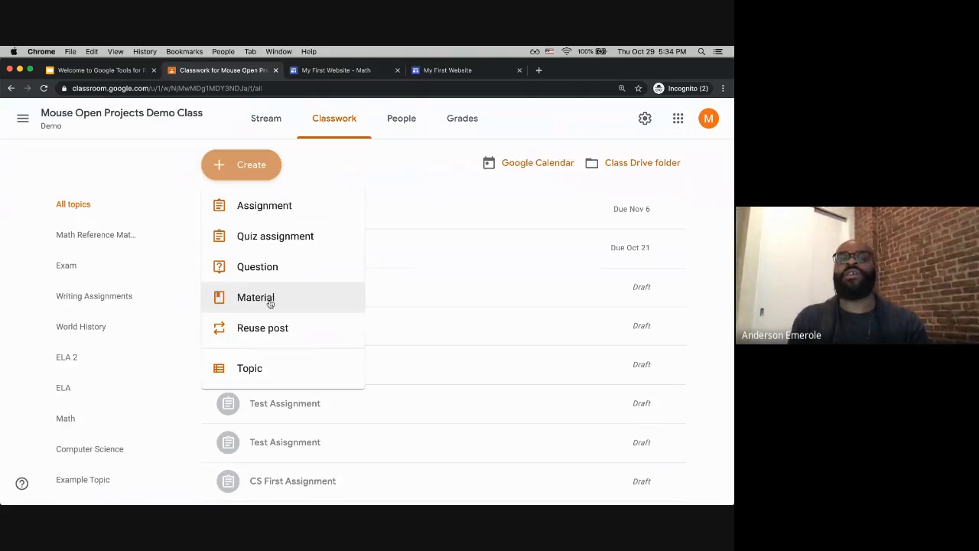
left_click(265, 297)
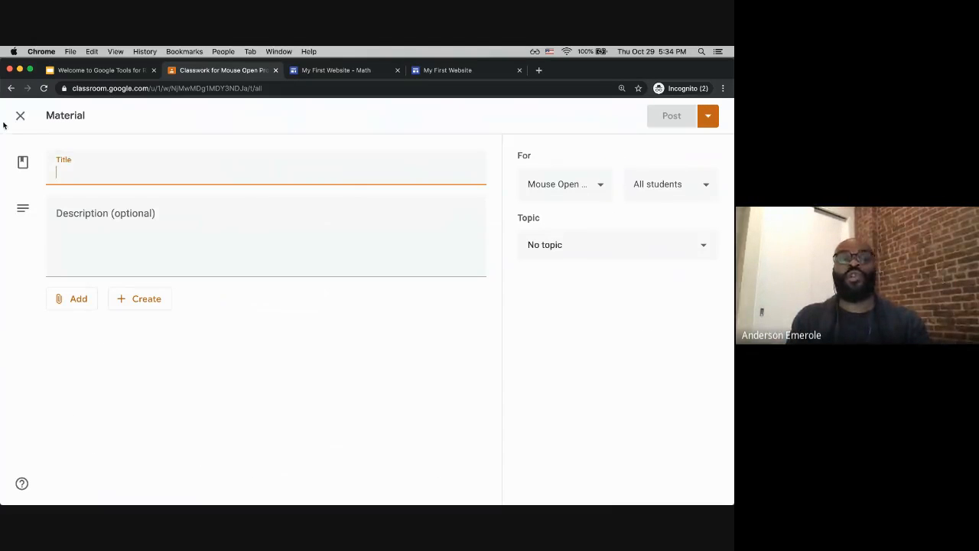
left_click(18, 115)
scroll(428, 439, "down", 10)
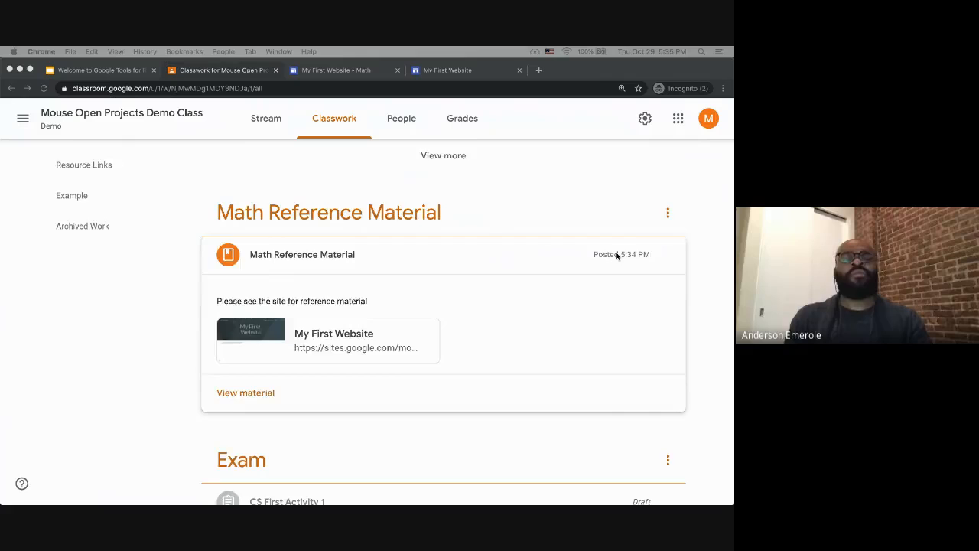
scroll(617, 256, "up", 15)
scroll(342, 223, "up", 2)
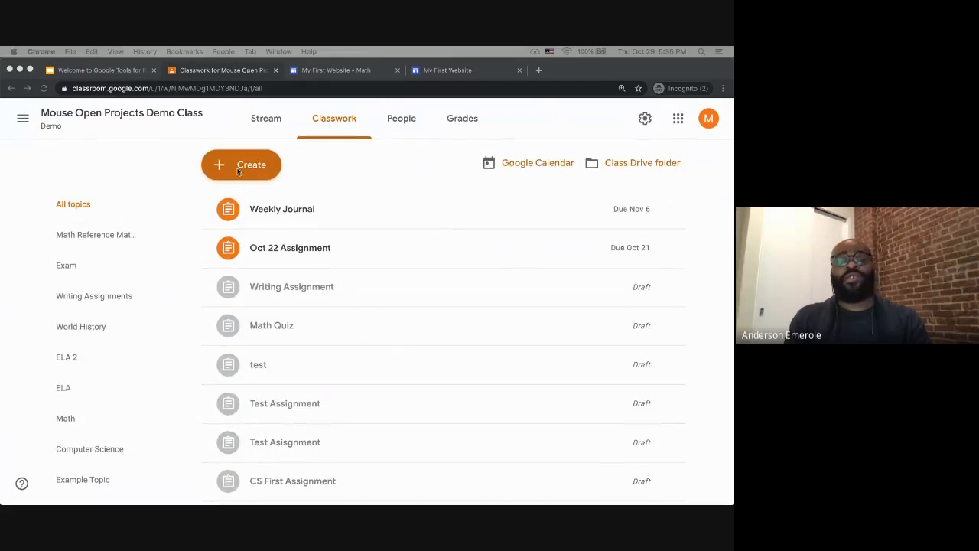
Step: Start a new assignment, show its options for creating attached files, and close the form
left_click(224, 168)
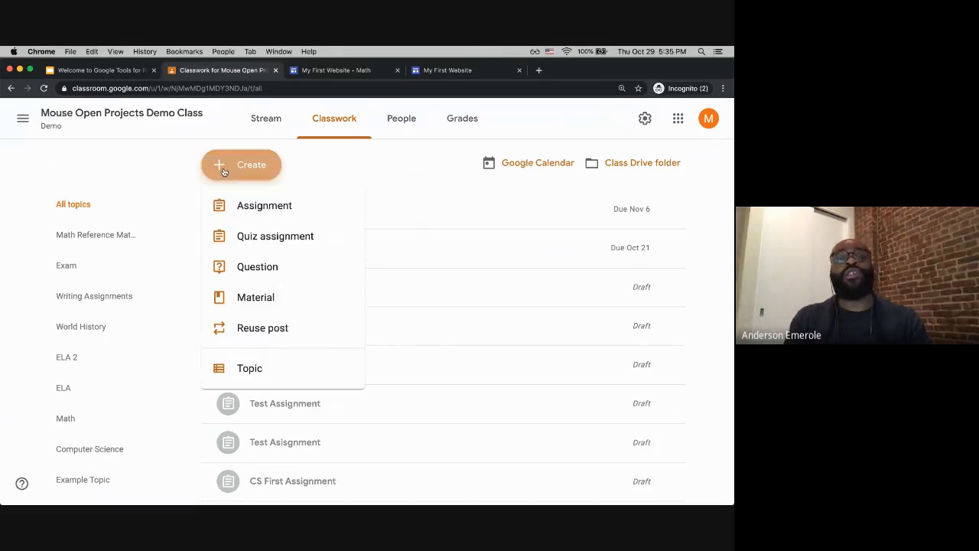
left_click(259, 206)
left_click(140, 300)
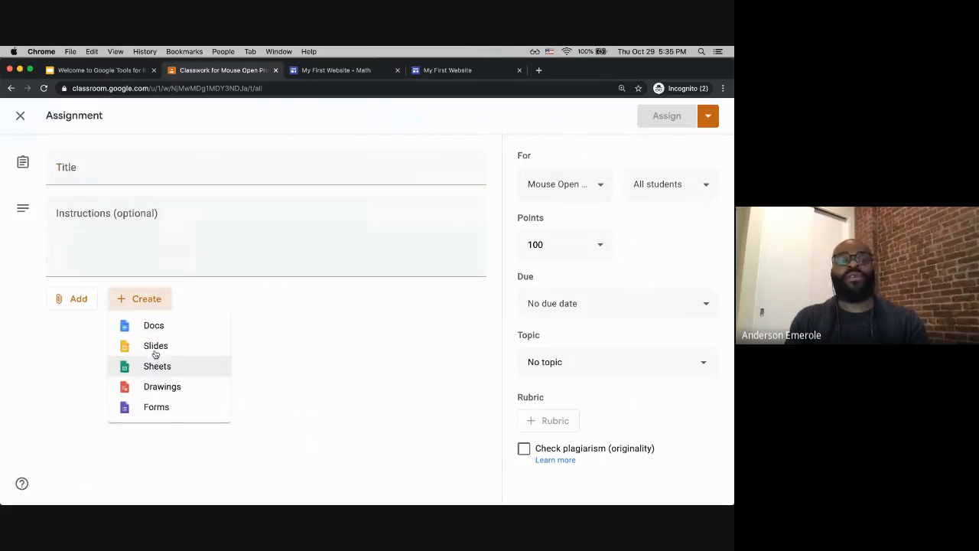
left_click(302, 409)
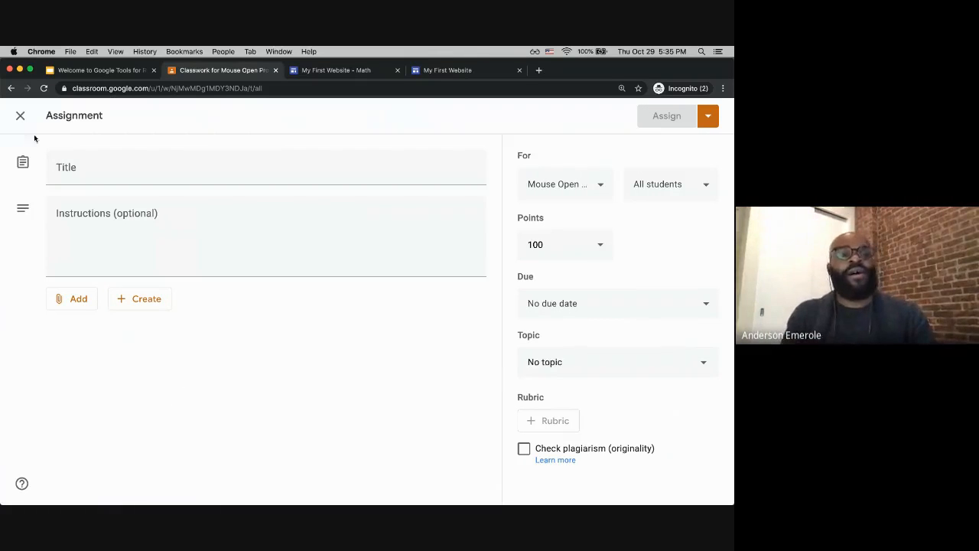
left_click(21, 116)
Step: Scroll down the classwork list to the Math topic
scroll(382, 264, "down", 3)
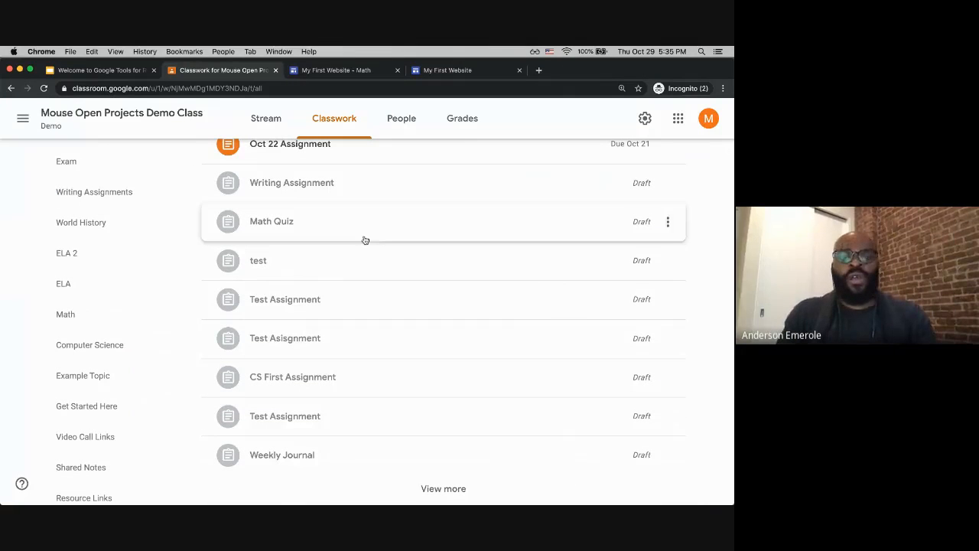
scroll(366, 239, "down", 10)
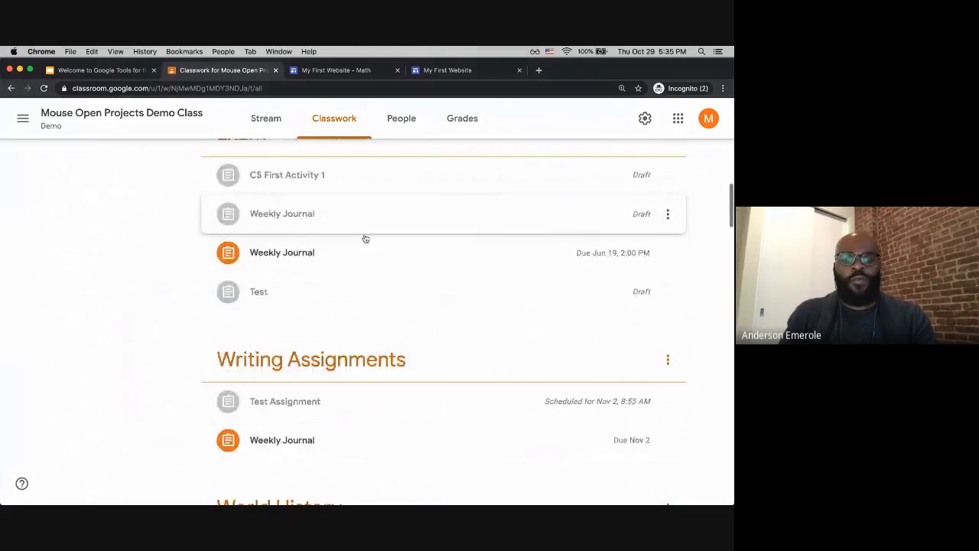
scroll(280, 375, "down", 4)
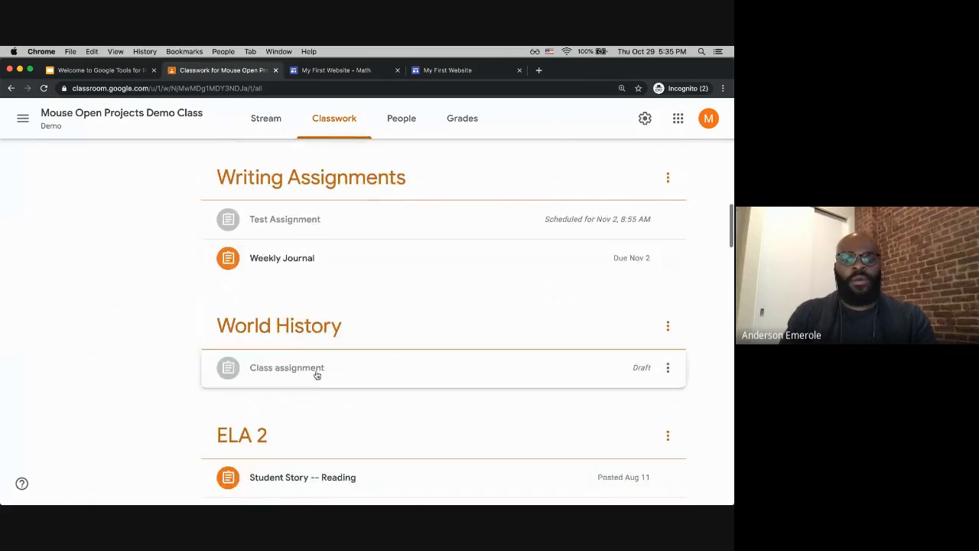
scroll(296, 357, "down", 3)
scroll(295, 355, "up", 6)
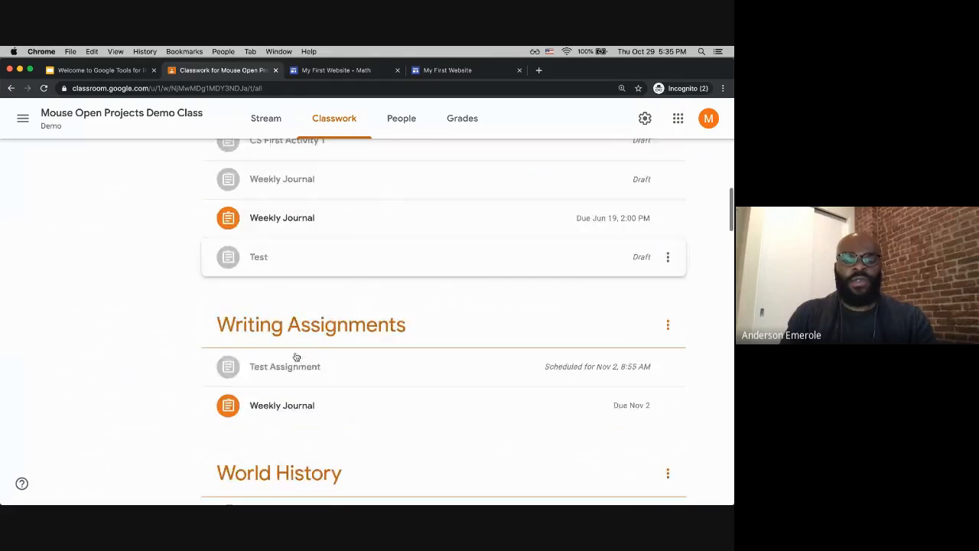
scroll(295, 356, "down", 10)
scroll(295, 356, "down", 5)
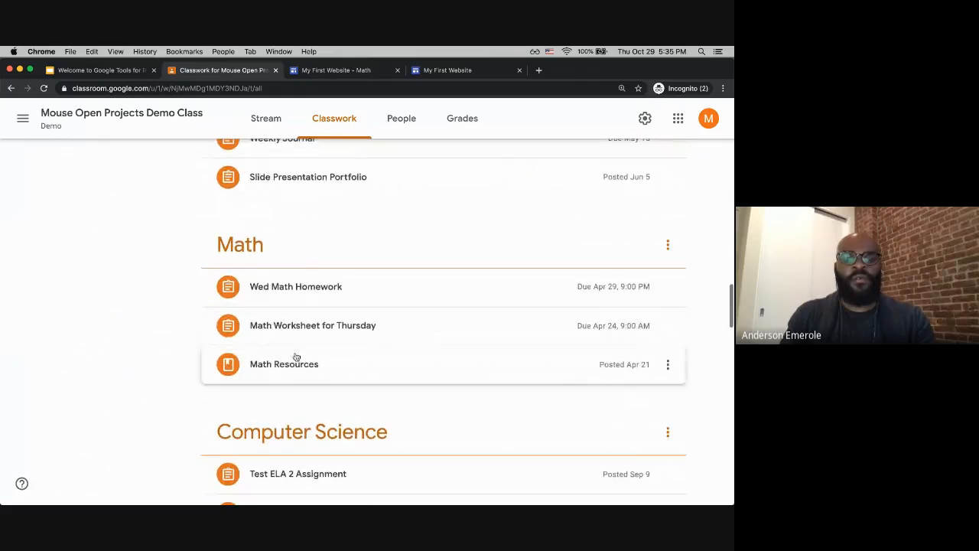
Step: Expand the Wed Math Homework assignment, open and close its attached document, and view its student work
left_click(296, 376)
left_click(285, 277)
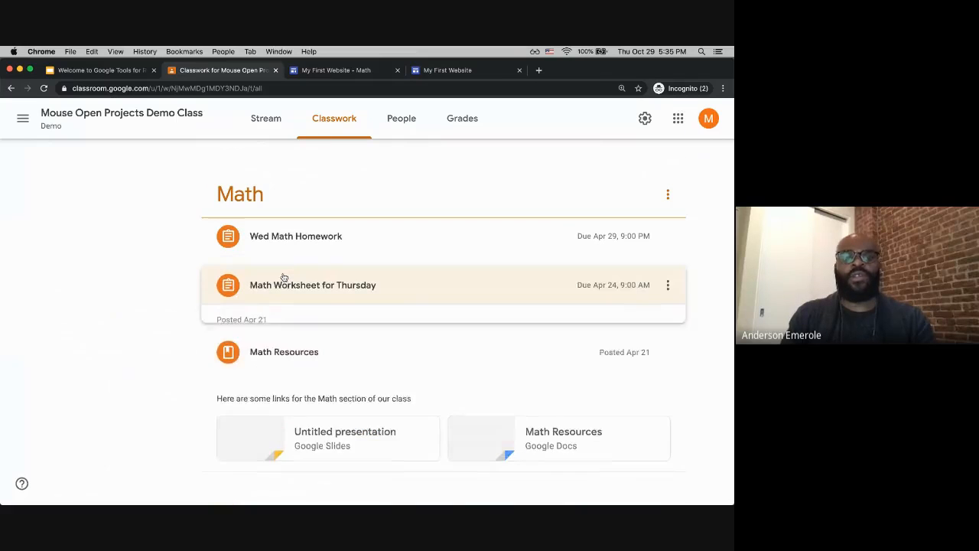
left_click(284, 252)
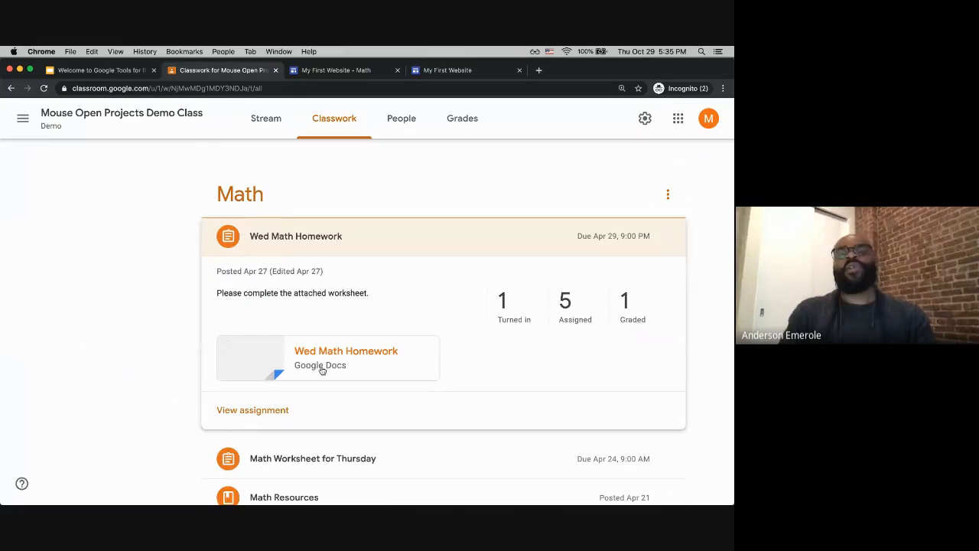
left_click(334, 358)
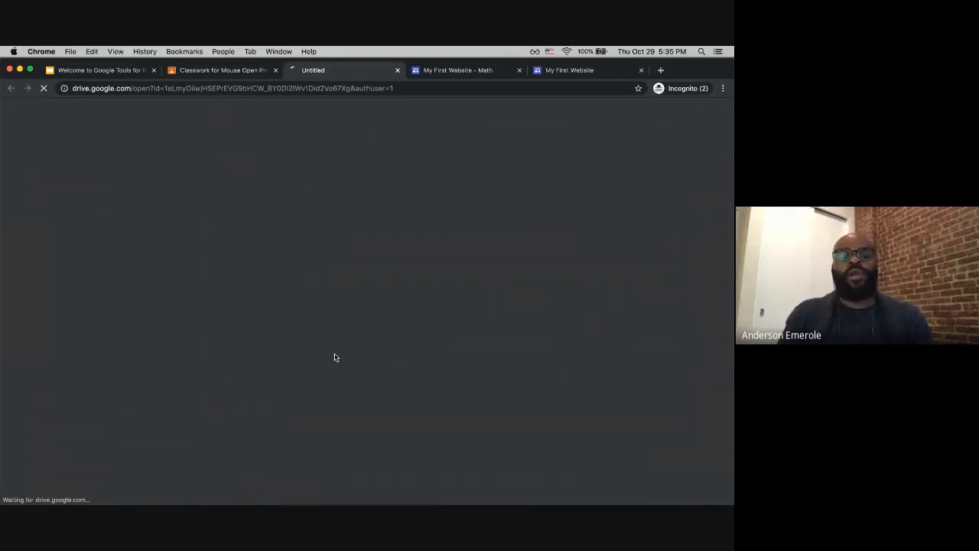
left_click(398, 70)
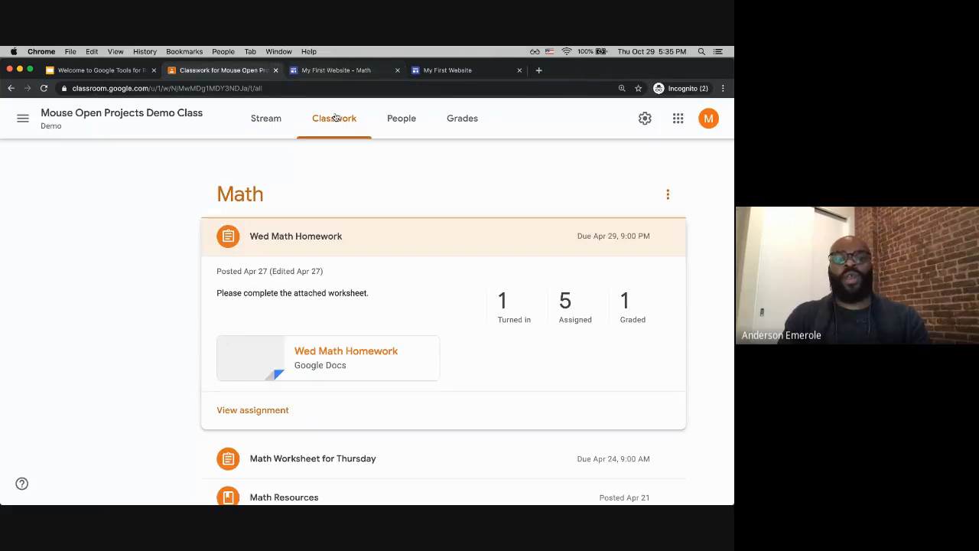
left_click(263, 411)
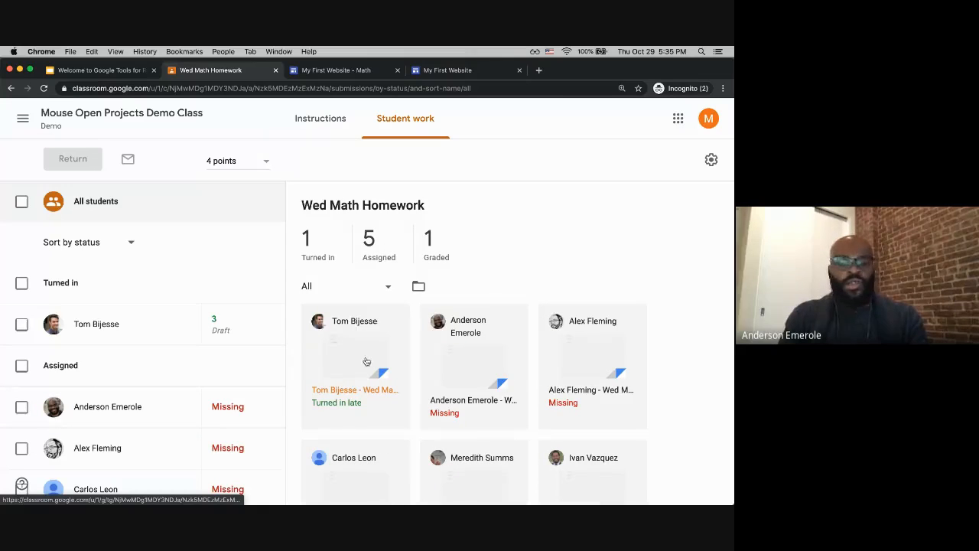
Step: Open the turned-in student's submission in the grading tool and show the comment bank
left_click(354, 367)
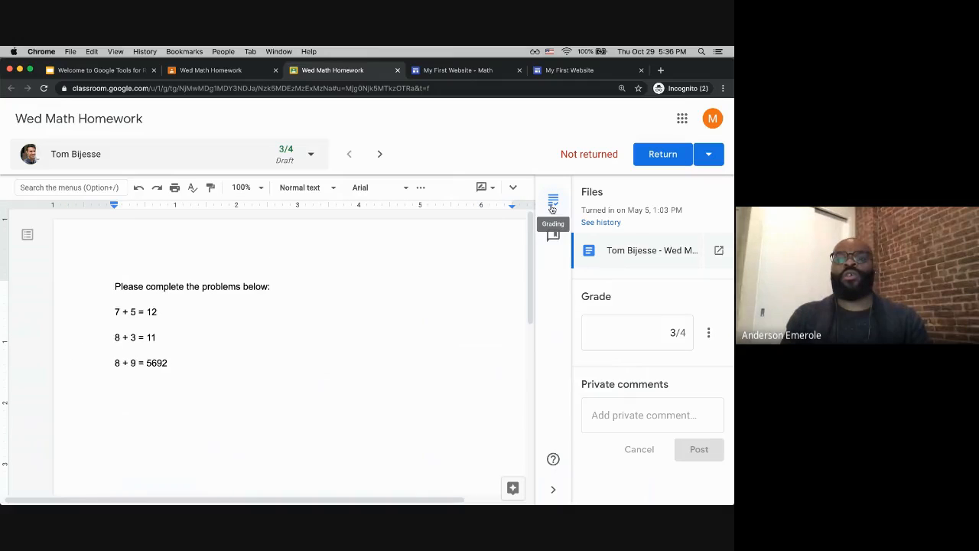
left_click(553, 236)
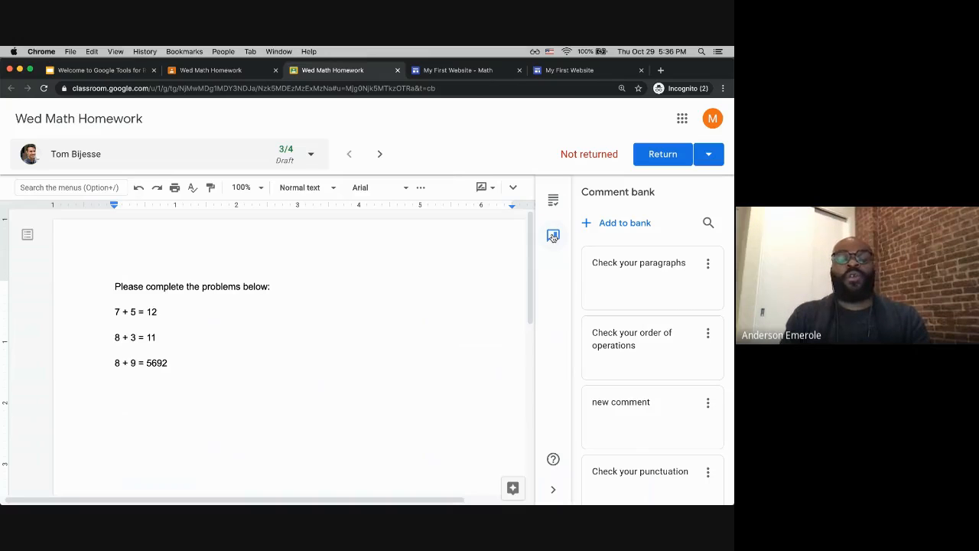
Step: Comment on the line "7 + 5 = 12" with "Perform operations on both sides of the equation"
left_click(187, 287)
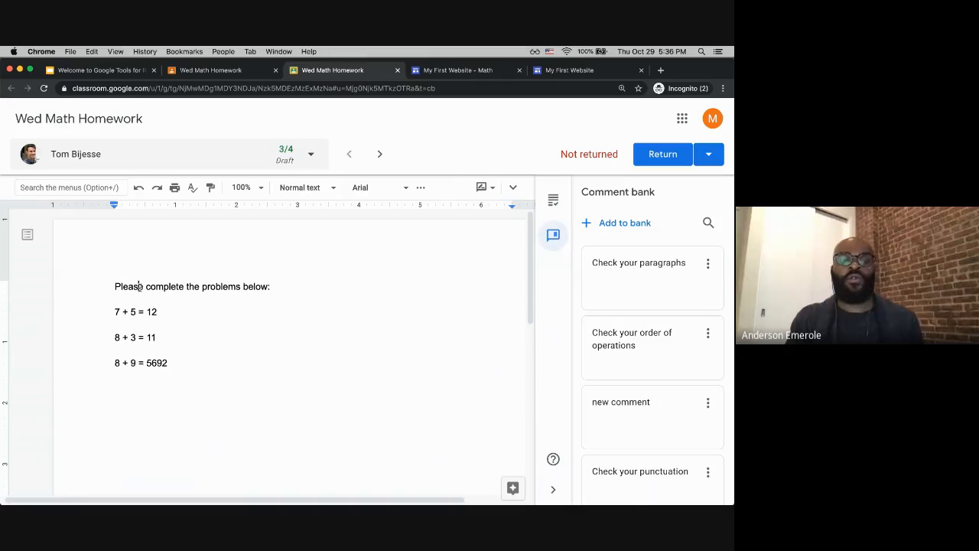
left_click_drag(110, 307, 168, 309)
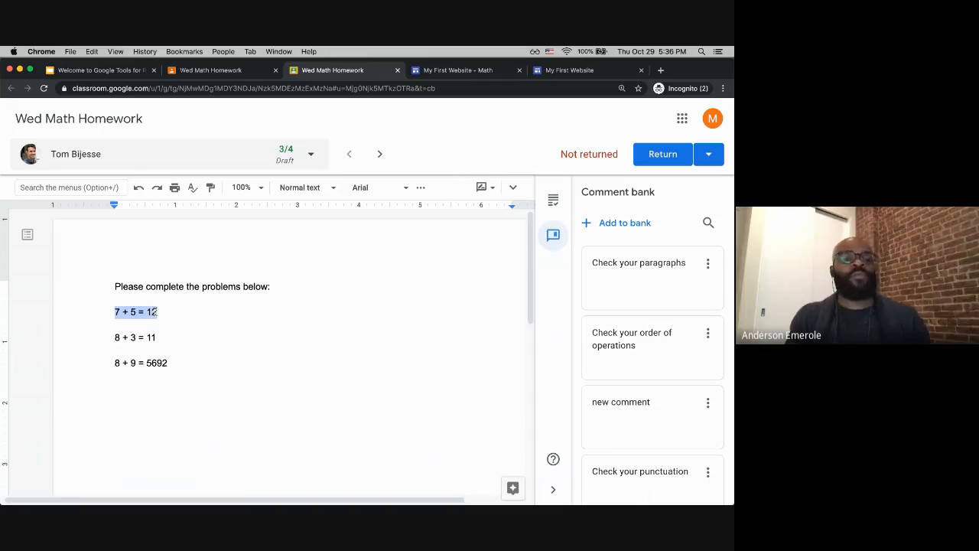
left_click(160, 314)
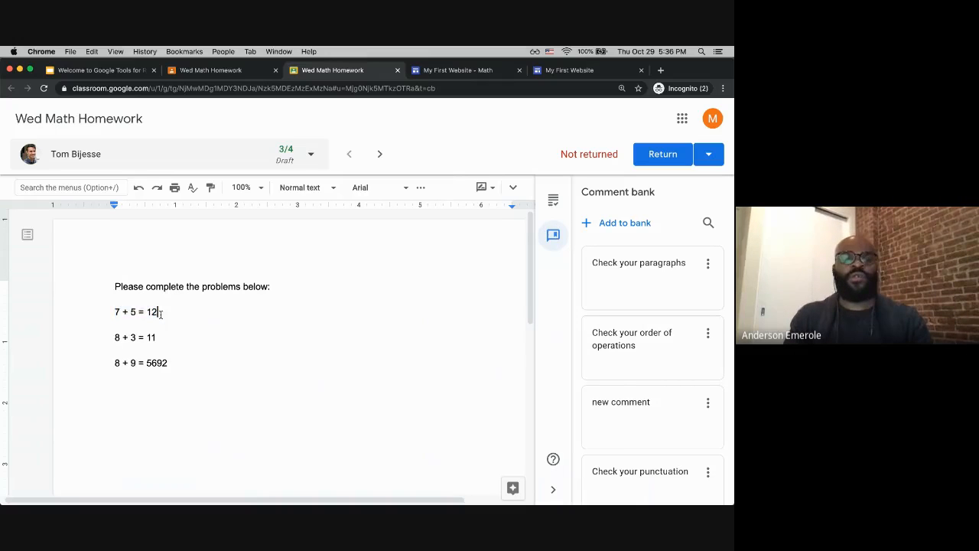
left_click_drag(154, 313, 116, 314)
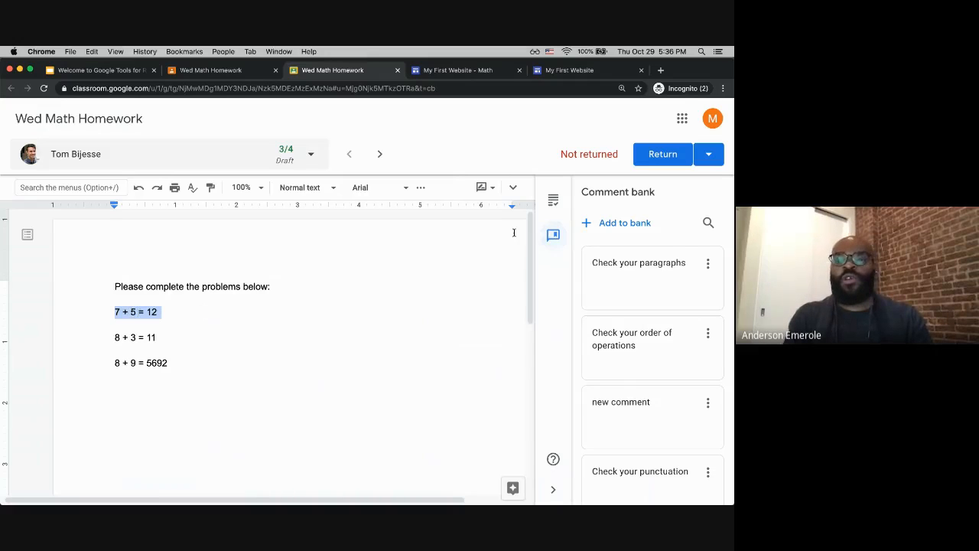
scroll(516, 316, "right", 3)
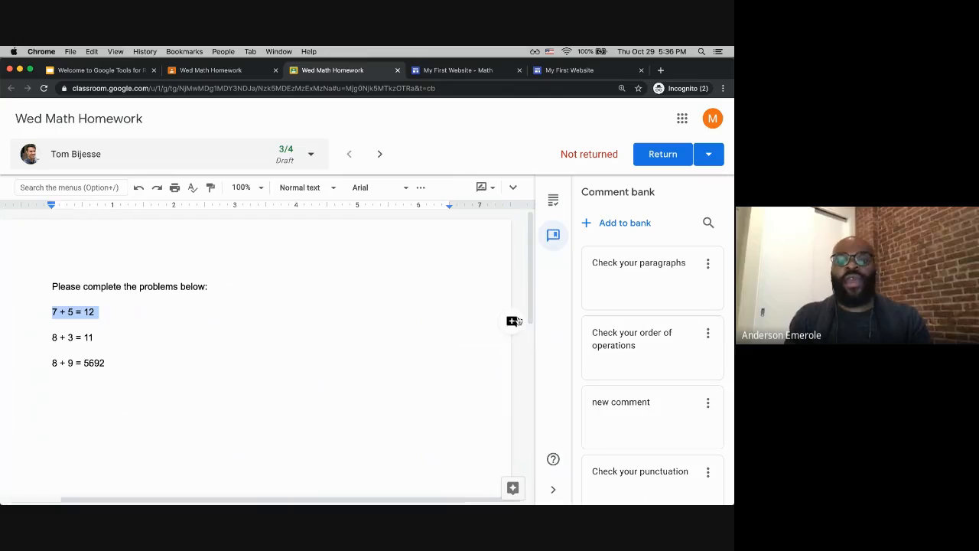
left_click(513, 320)
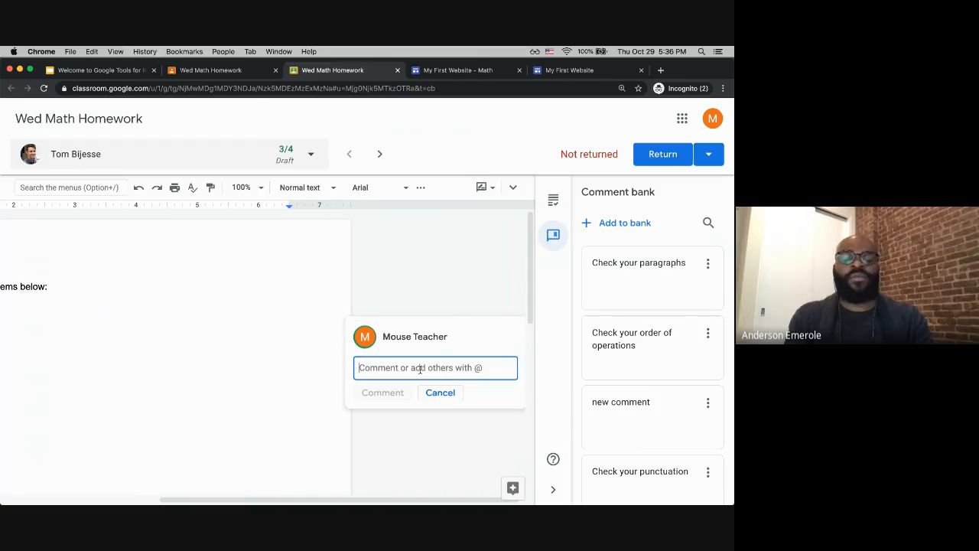
type("Perf")
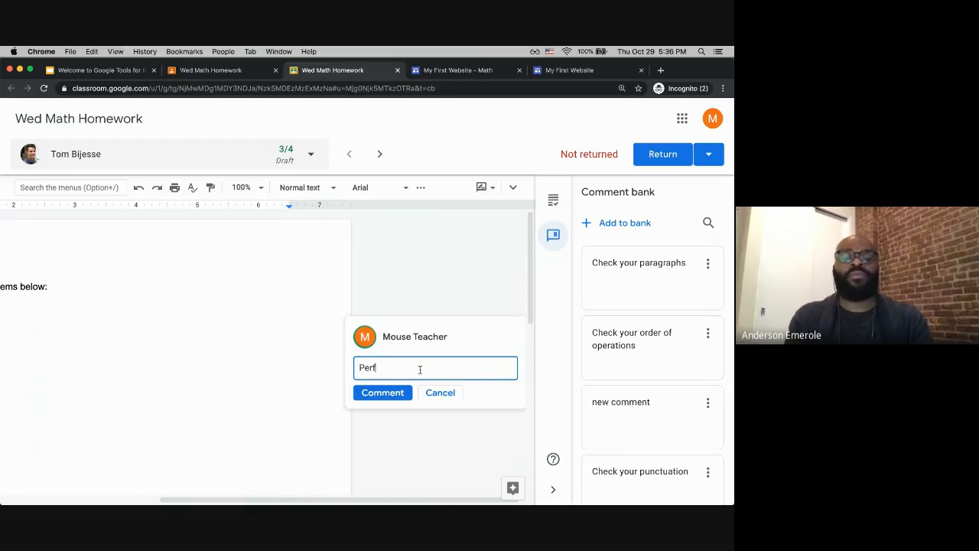
type("orm opera")
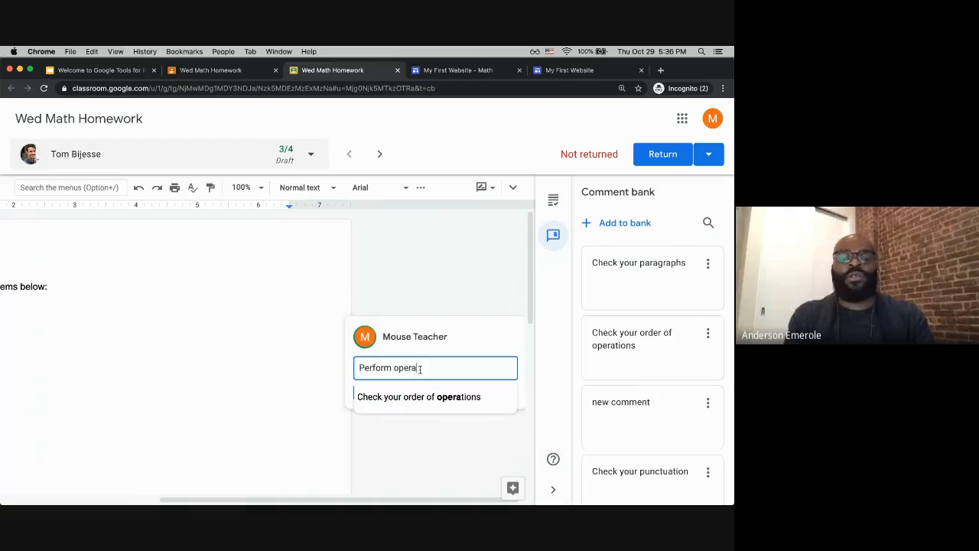
type("tions on bo")
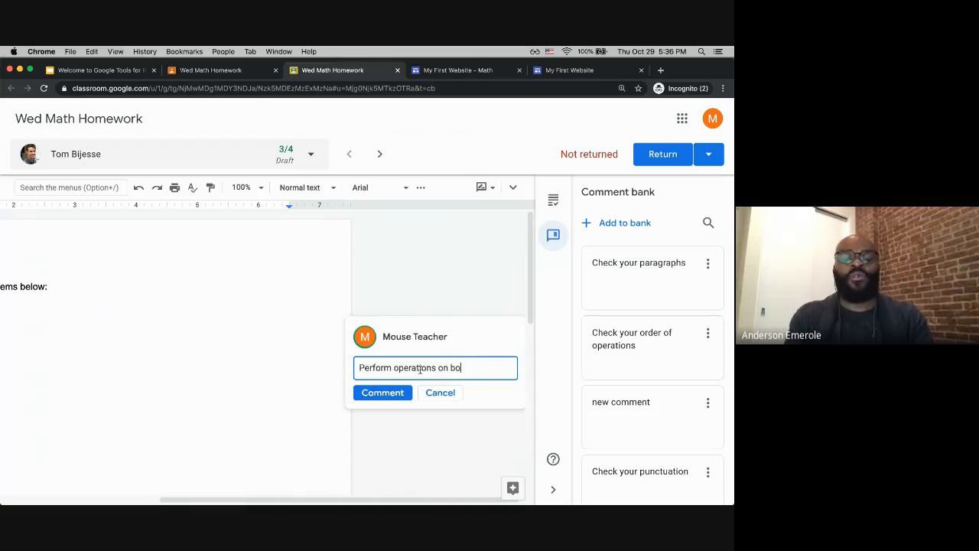
type("th sides of the equation")
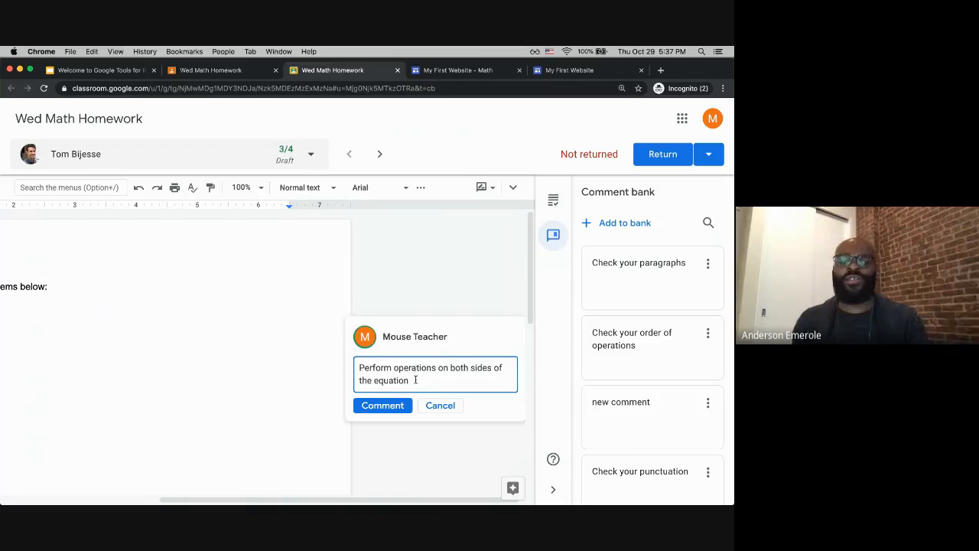
left_click(383, 404)
Step: Copy the comment's text from its edit box, cancel the edit, and delete the comment
scroll(389, 334, "right", 2)
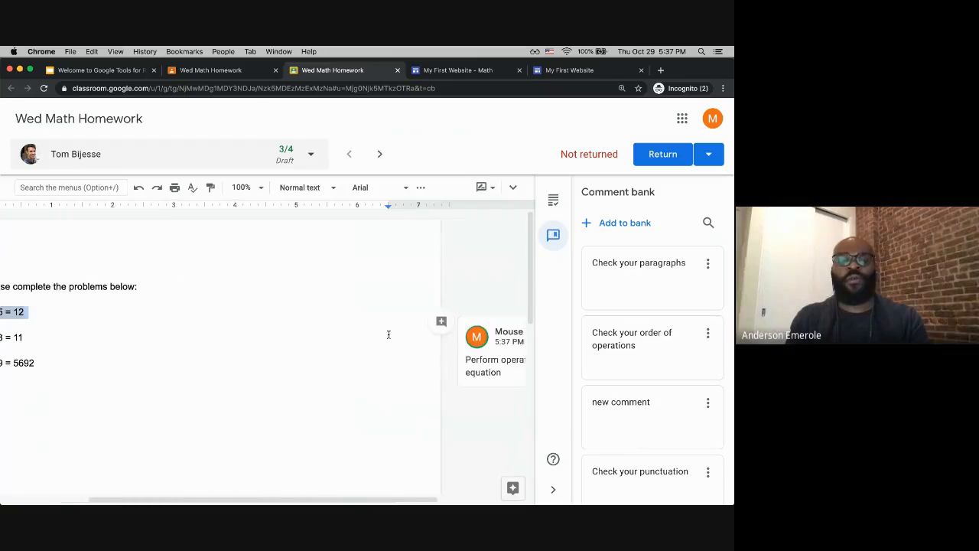
scroll(389, 335, "left", 3)
scroll(389, 334, "right", 3)
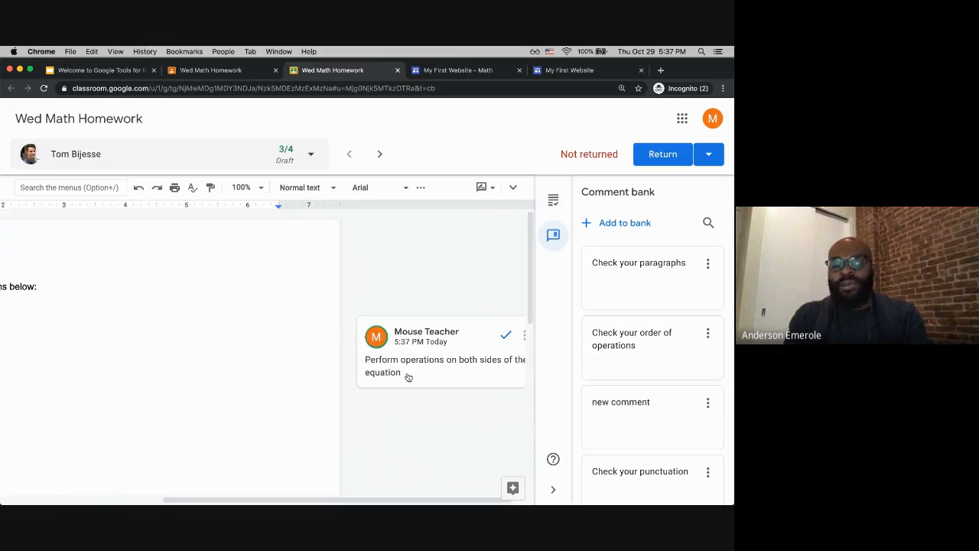
scroll(414, 383, "right", 1)
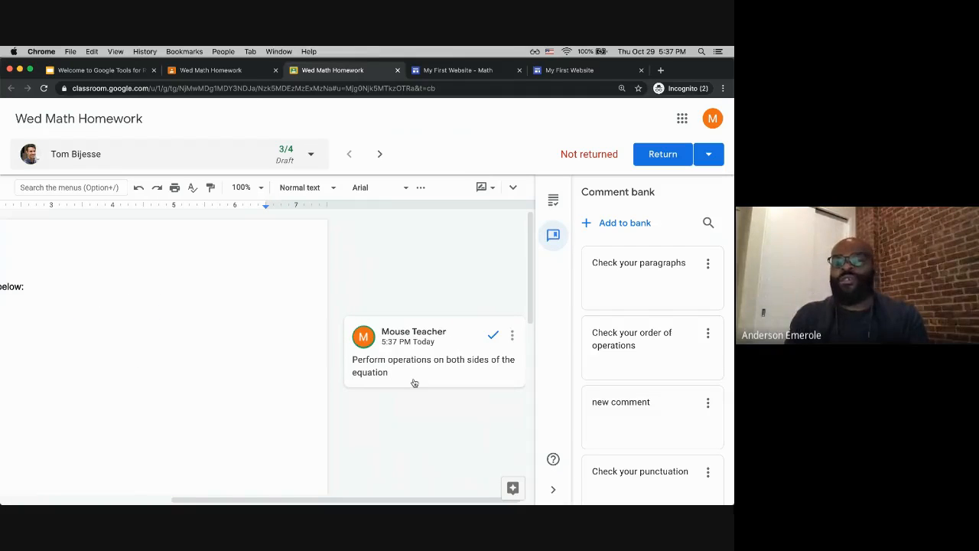
left_click(512, 335)
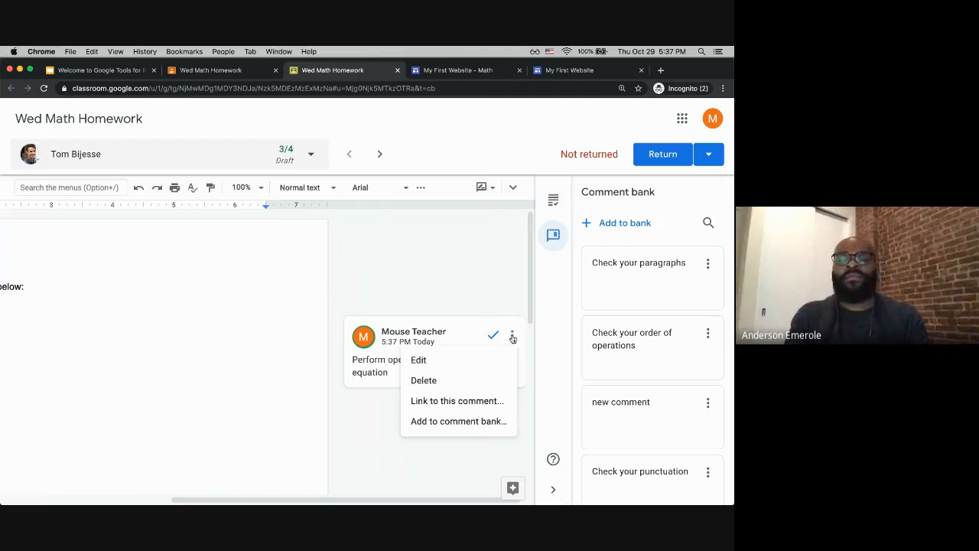
left_click(426, 360)
triple_click(427, 379)
key("super+c")
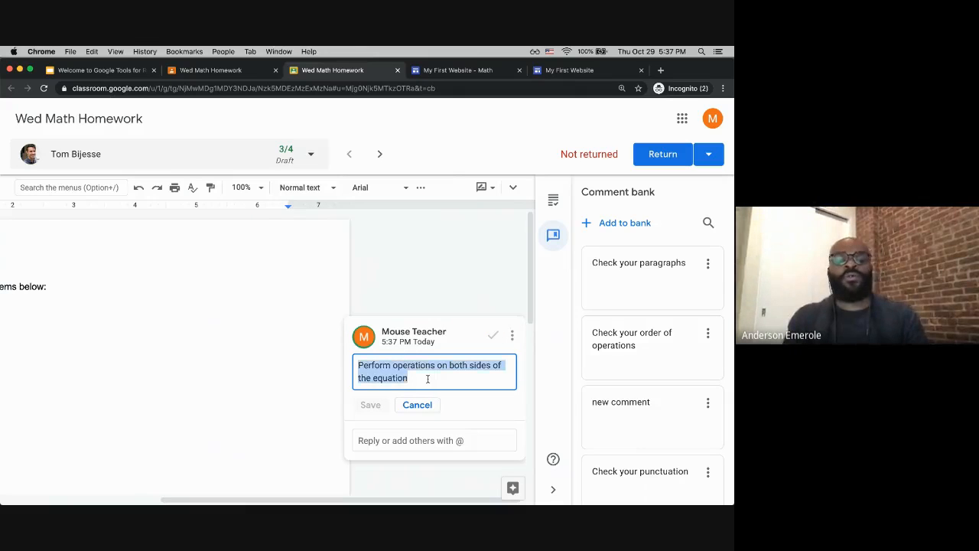
left_click(428, 405)
left_click(512, 335)
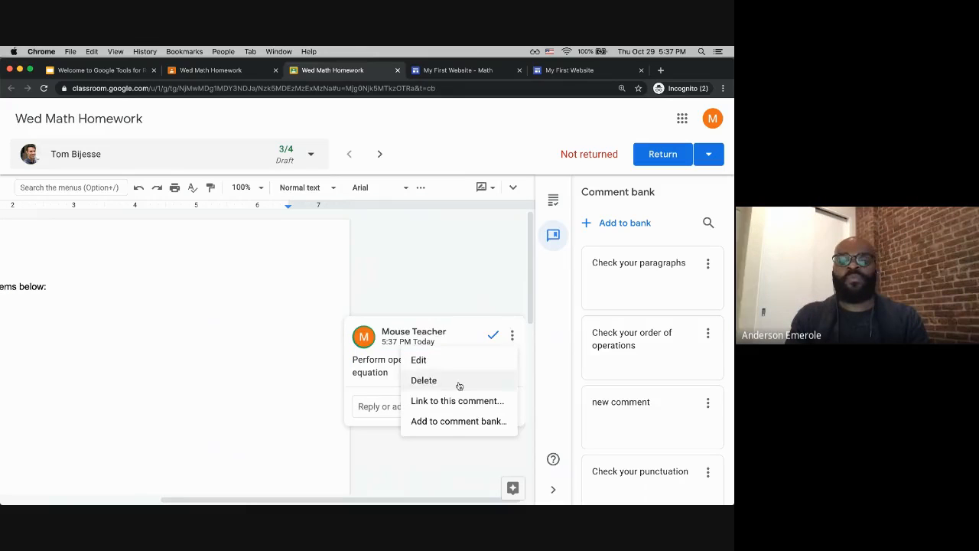
left_click(458, 381)
left_click(414, 340)
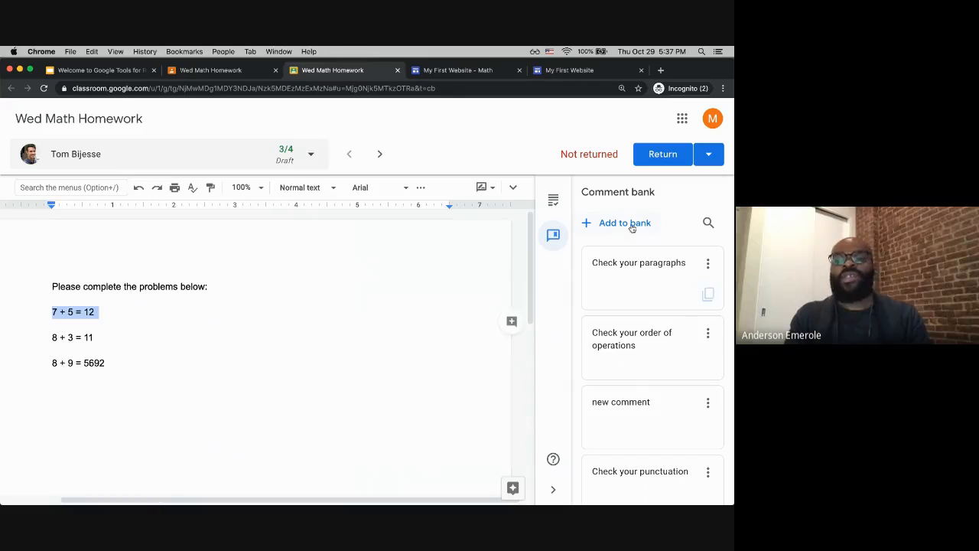
Step: Add the copied text "Perform operations on both sides of the equation" to the comment bank
left_click(604, 224)
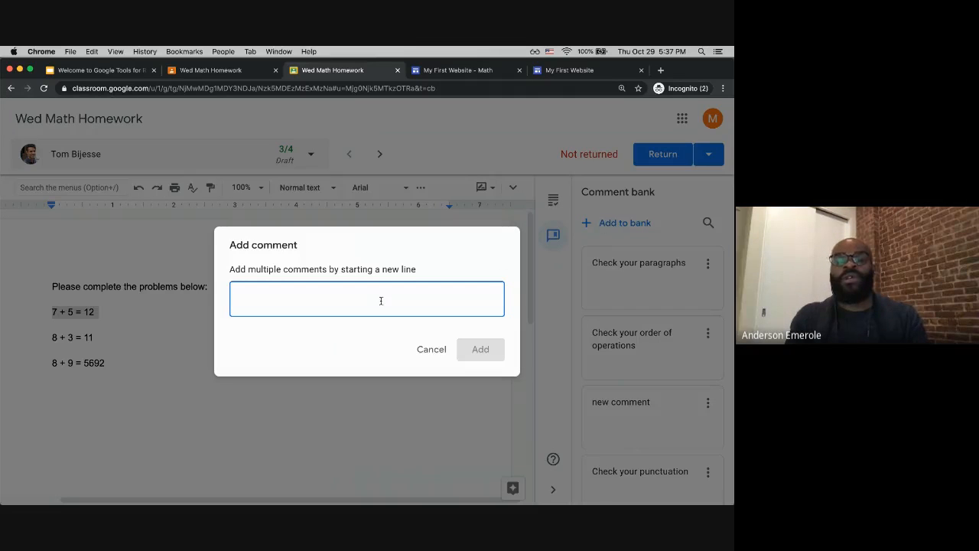
key("super+v")
left_click(482, 352)
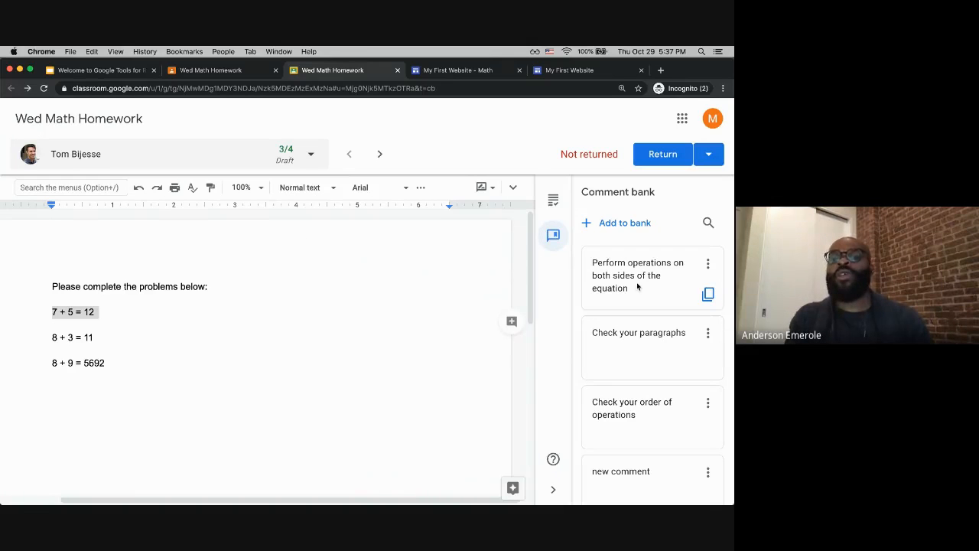
Step: Comment on the line "8 + 3 = 11" by choosing the banked "Perform operations on both sides of the equation" suggestion
double_click(128, 319)
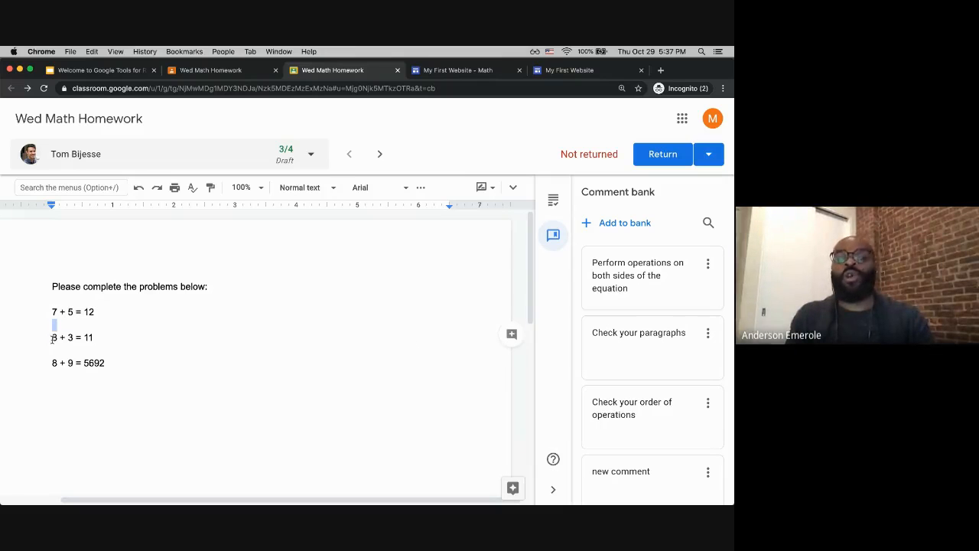
left_click_drag(54, 339, 90, 339)
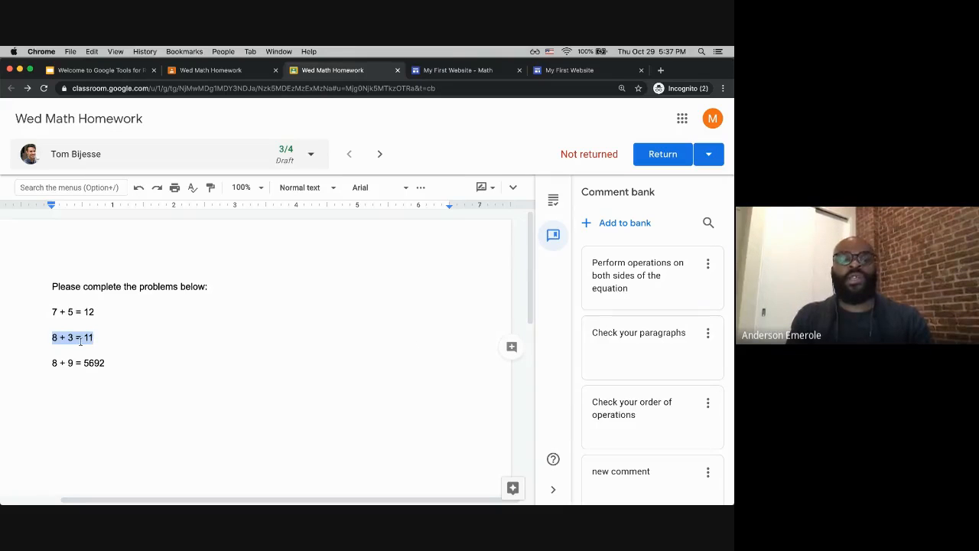
left_click(512, 346)
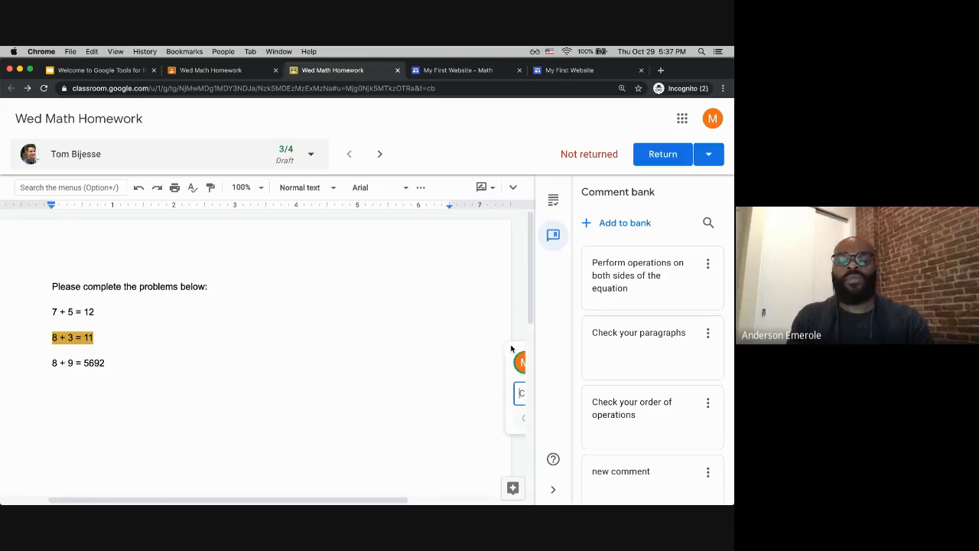
type("perform")
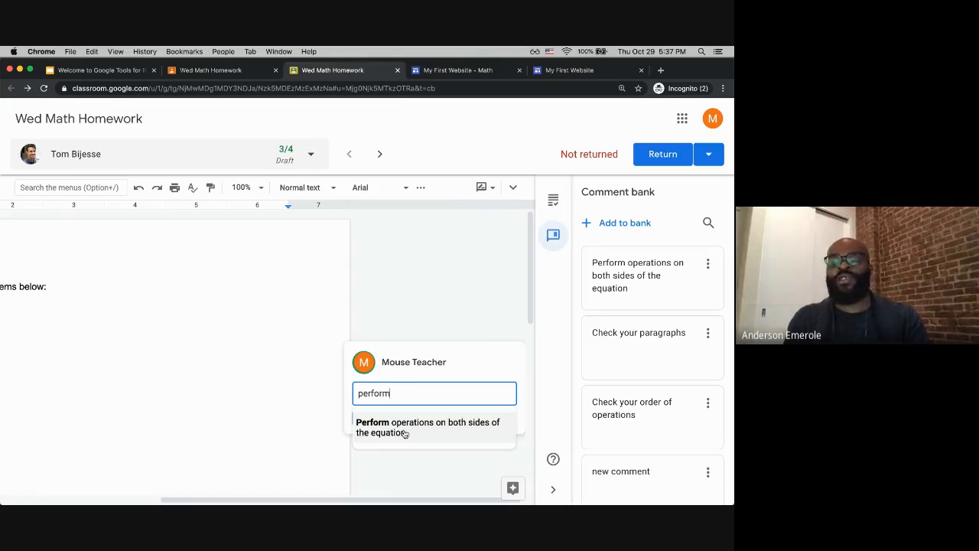
left_click(405, 433)
left_click(397, 431)
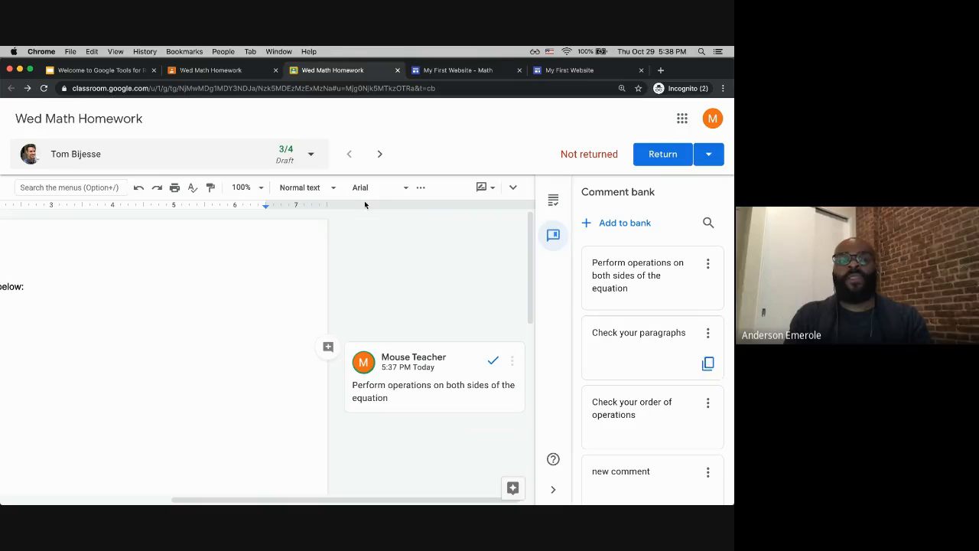
Step: Return to the class's Classwork page and open a student's submission for the Weekly Journal assignment in grading
left_click(204, 71)
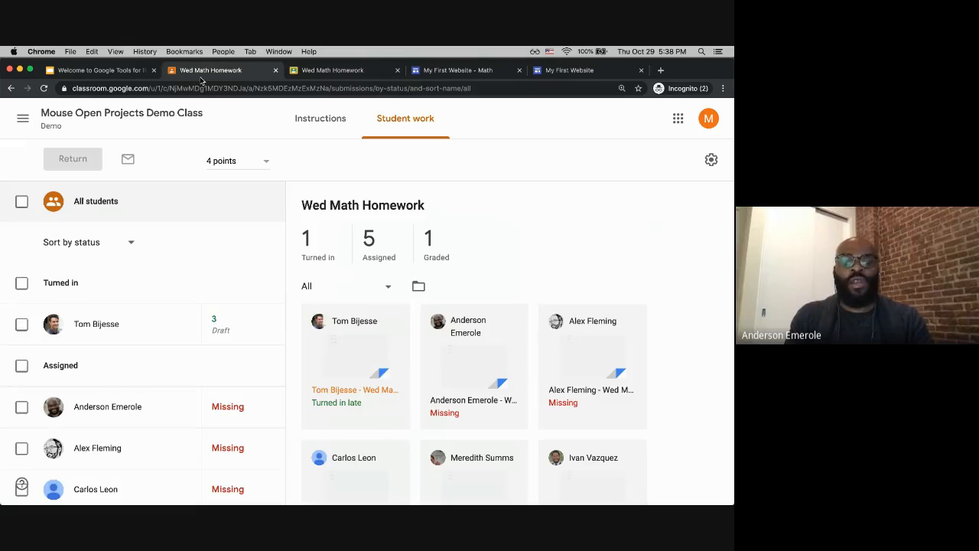
left_click(332, 120)
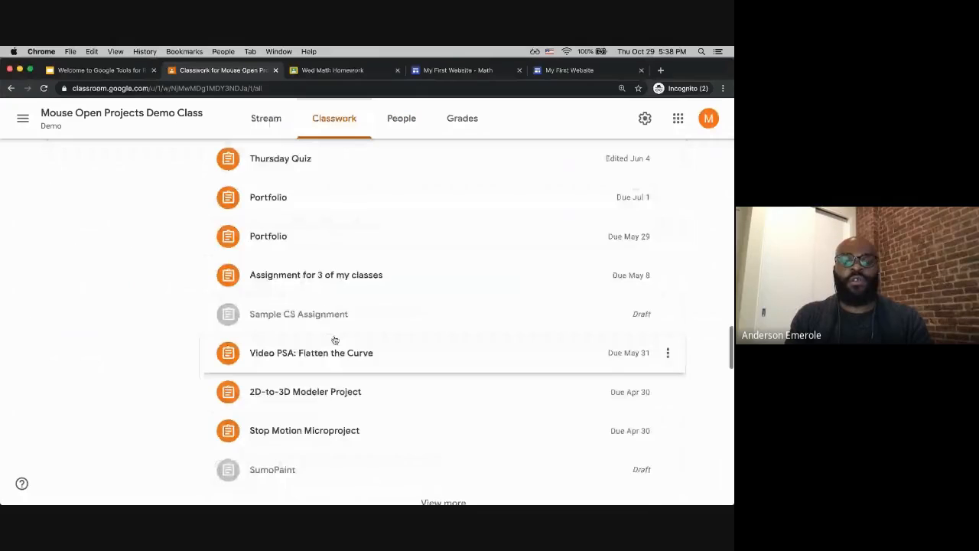
scroll(334, 360, "up", 10)
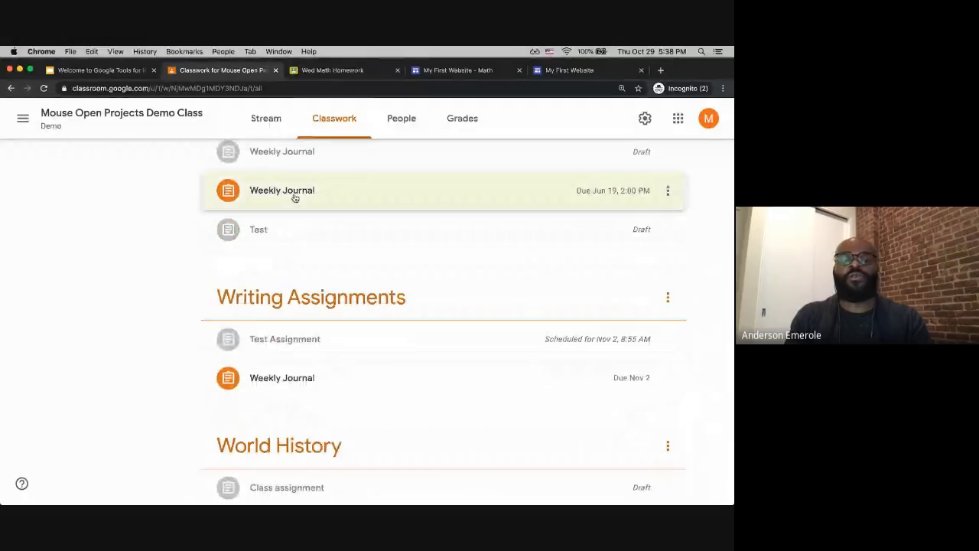
left_click(295, 199)
left_click(274, 381)
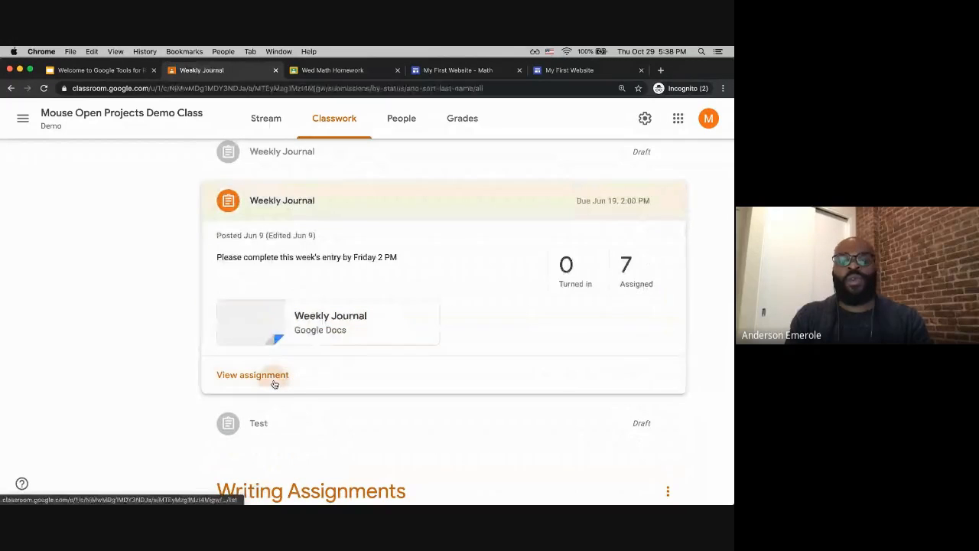
left_click(462, 366)
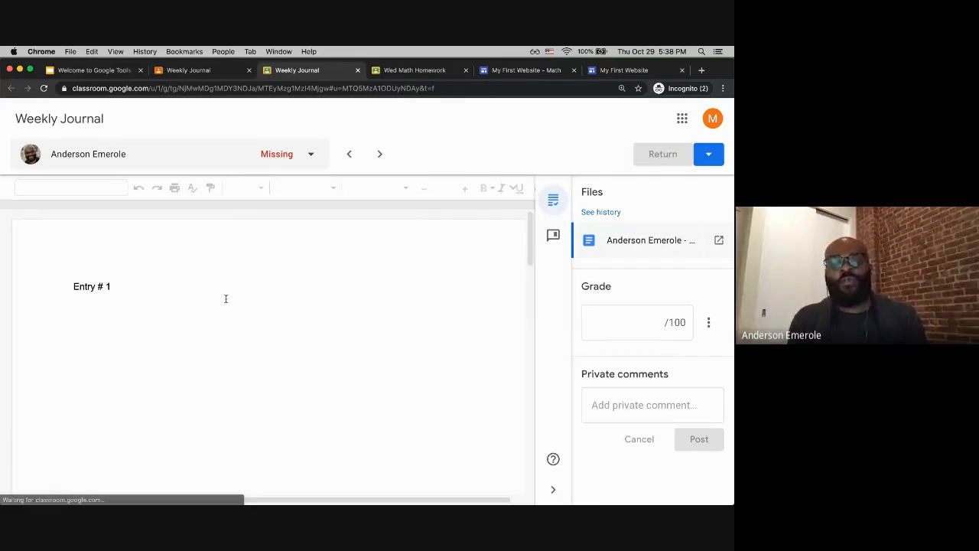
Step: Select the "Entry # 1" heading, begin a comment on it, and open the comment bank
triple_click(103, 288)
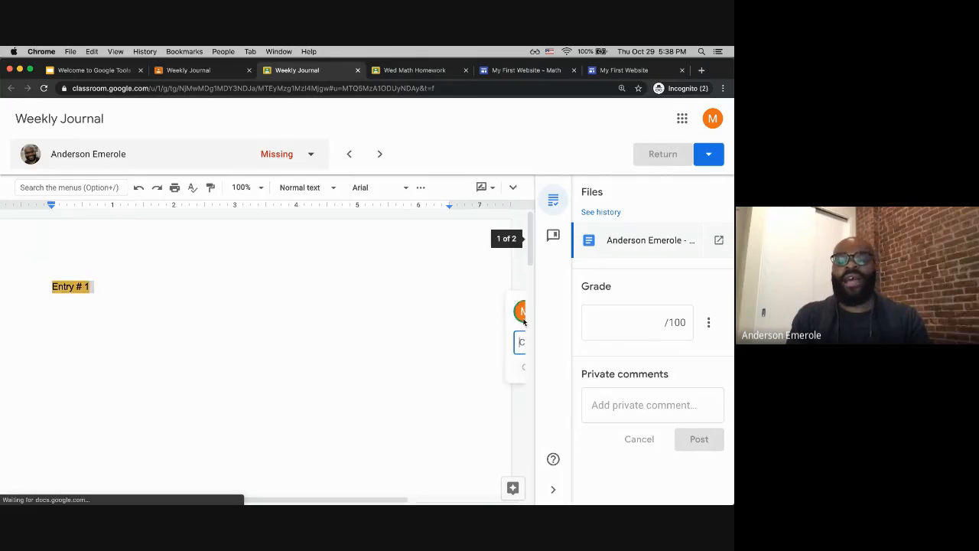
type("plea")
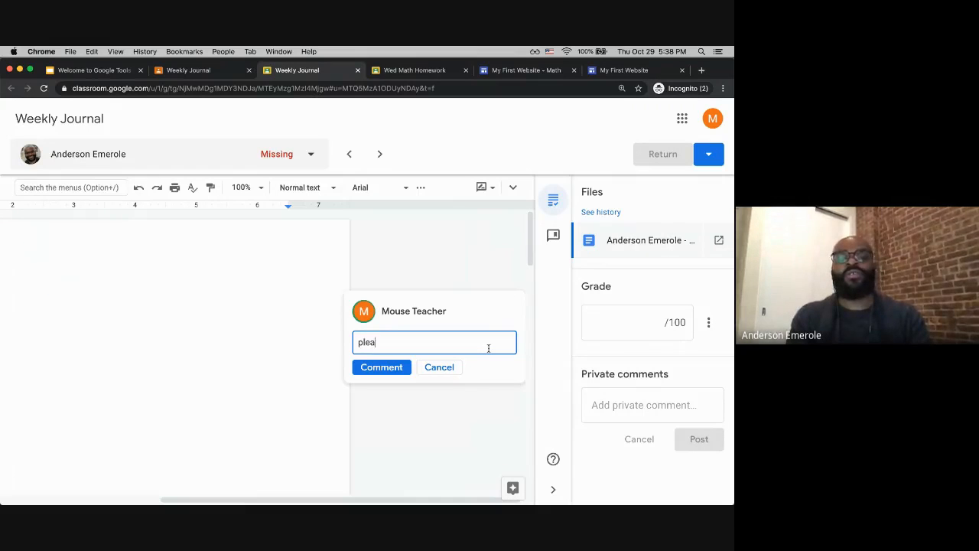
type("se")
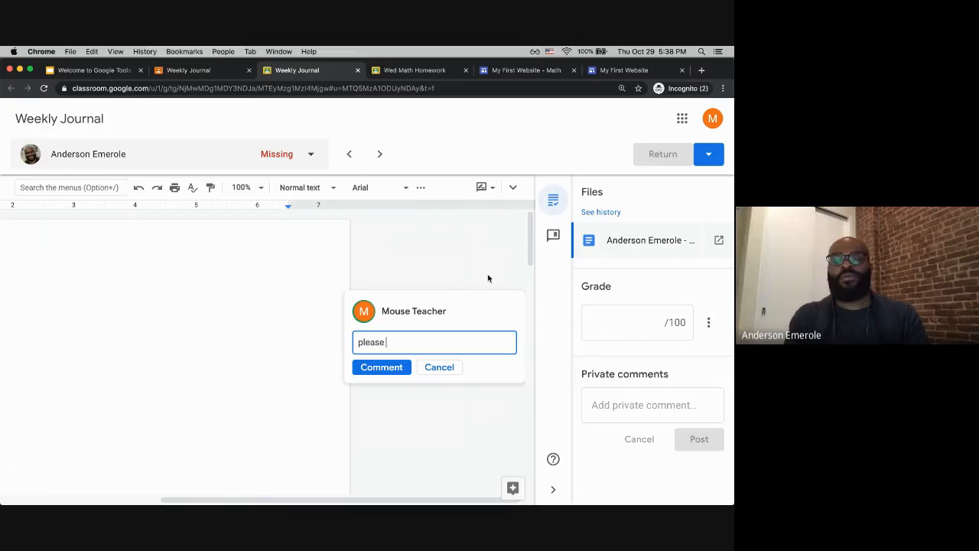
left_click(553, 236)
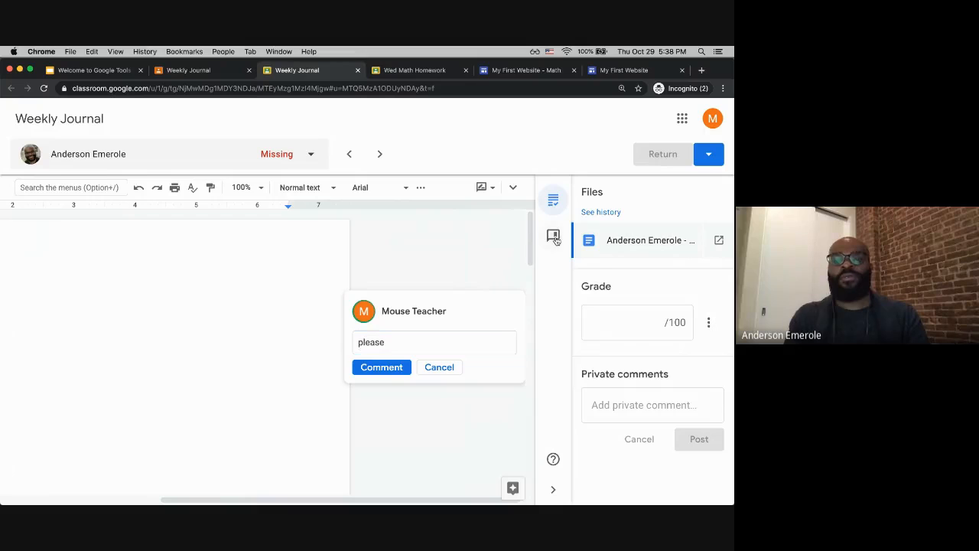
Step: Replace the comment text with the banked "Perform operations on both sides of the equation" suggestion and post the comment
left_click(455, 340)
key("super+a")
type("#")
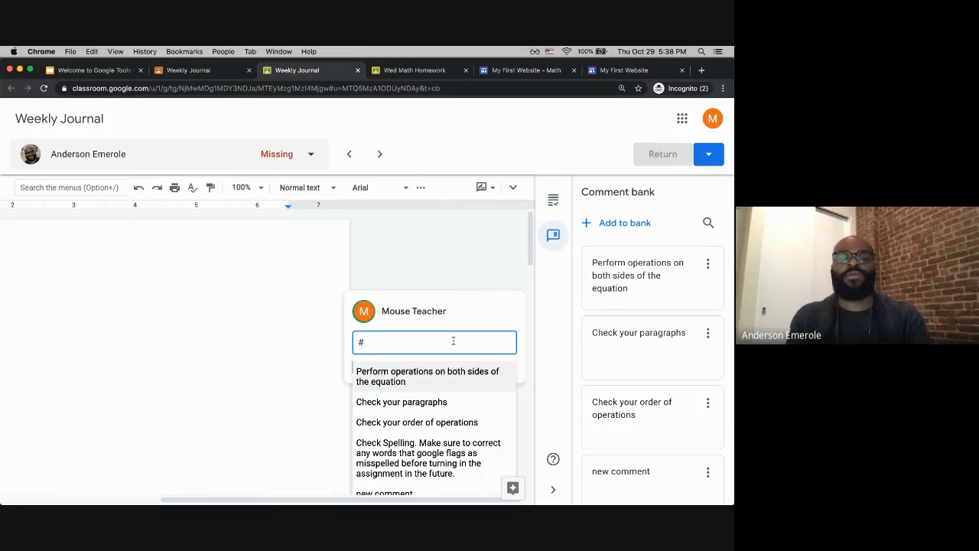
type("plea")
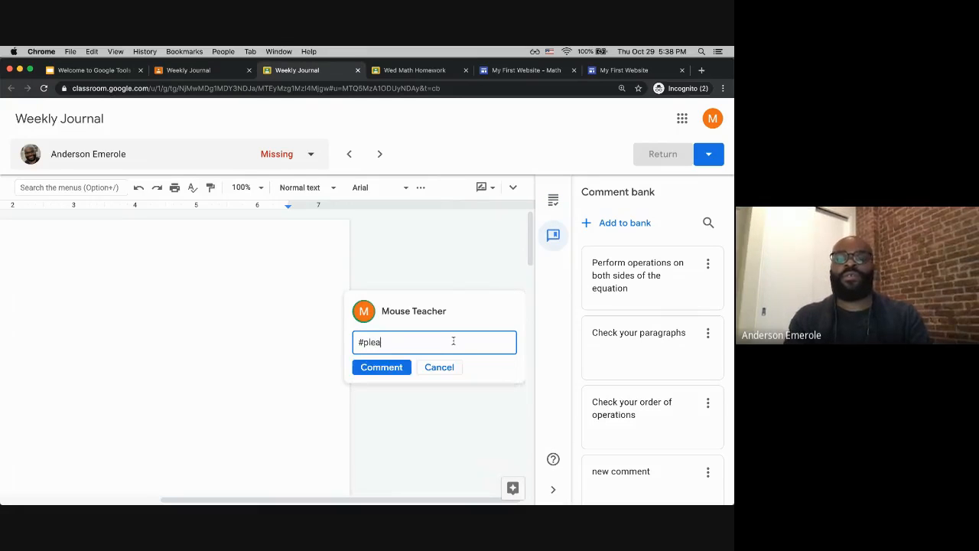
key("BackSpace")
key("BackSpace")
key("BackSpace")
key("BackSpace")
key("BackSpace")
type("pe")
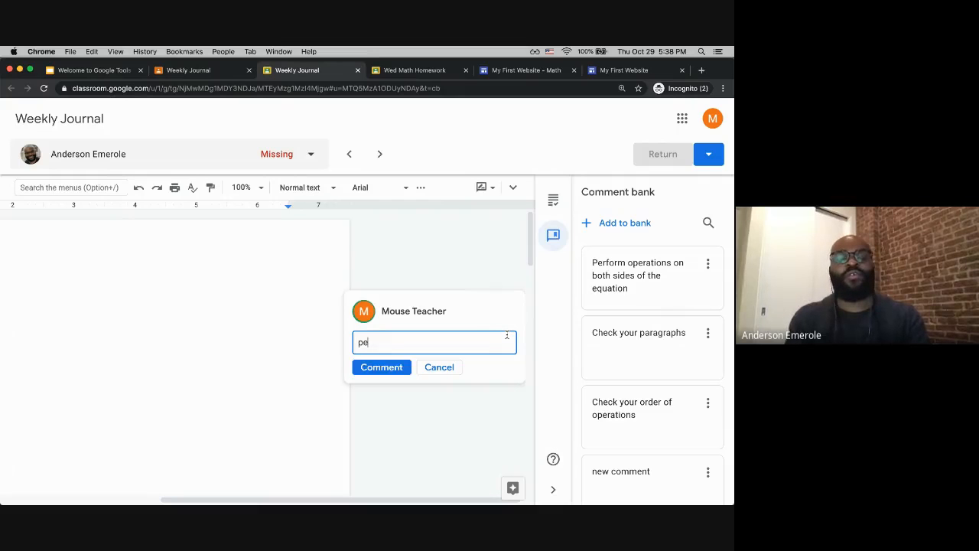
type("rfr")
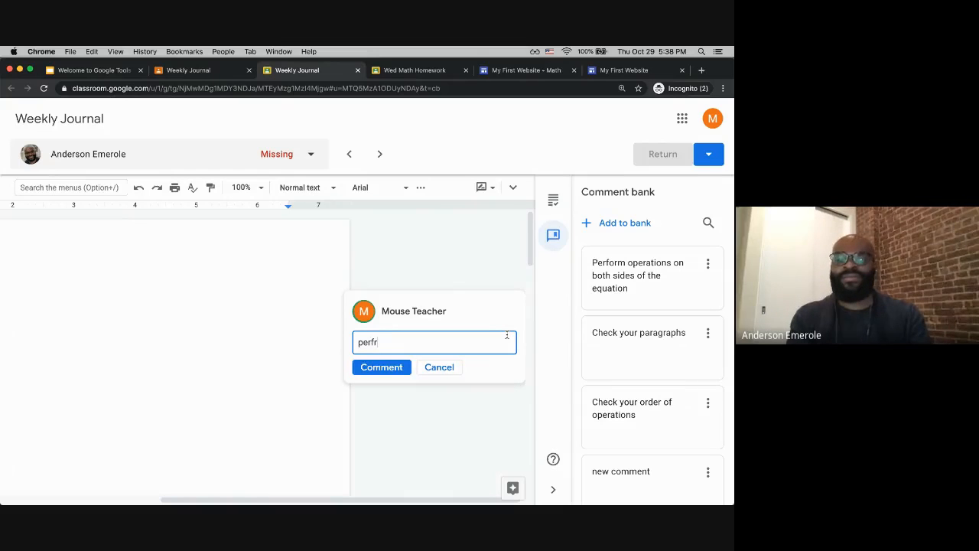
key("BackSpace")
type("o")
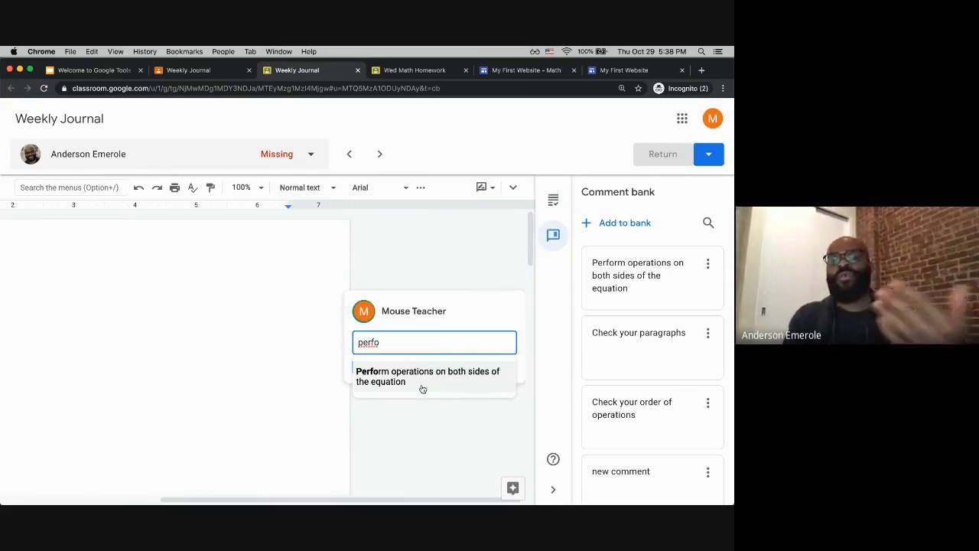
left_click(418, 384)
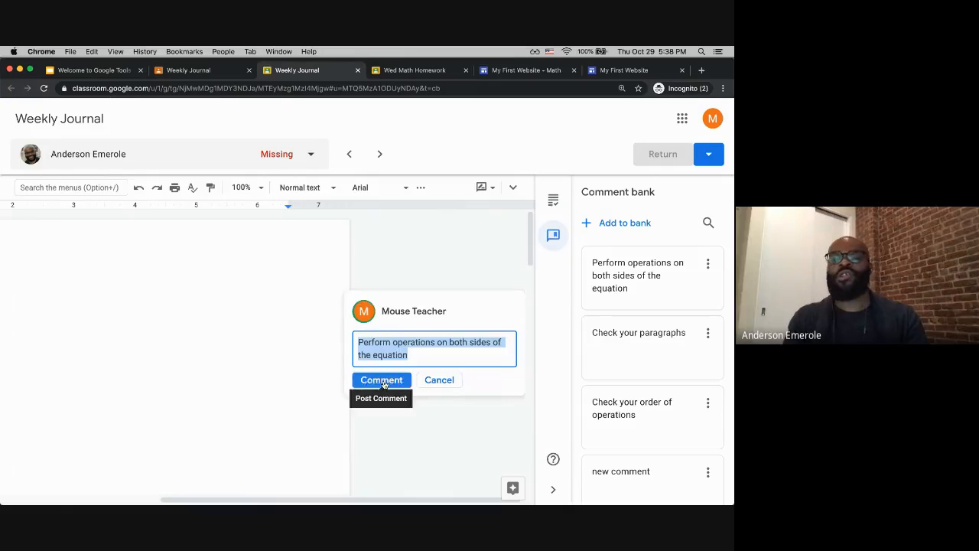
left_click(383, 380)
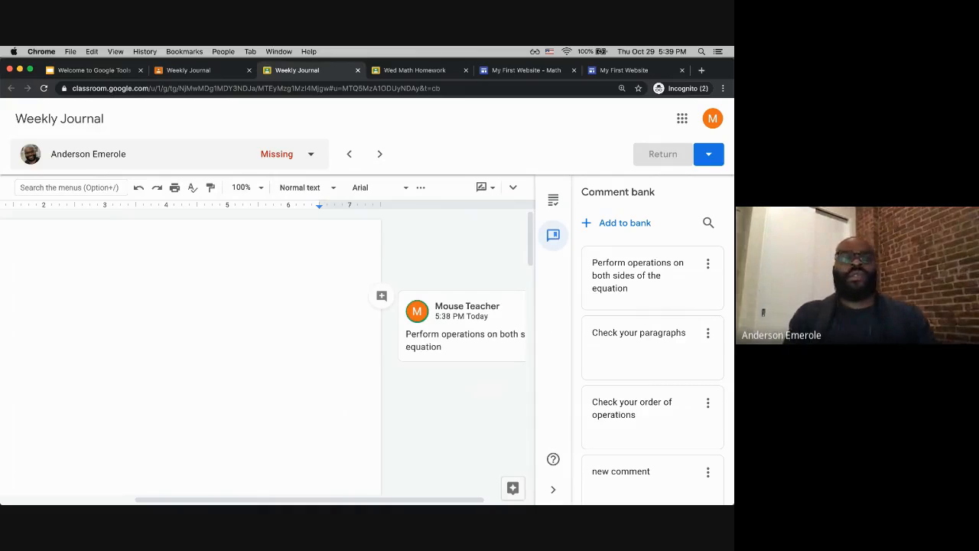
Step: Close the grading tab and return to the class's Stream page
left_click(205, 73)
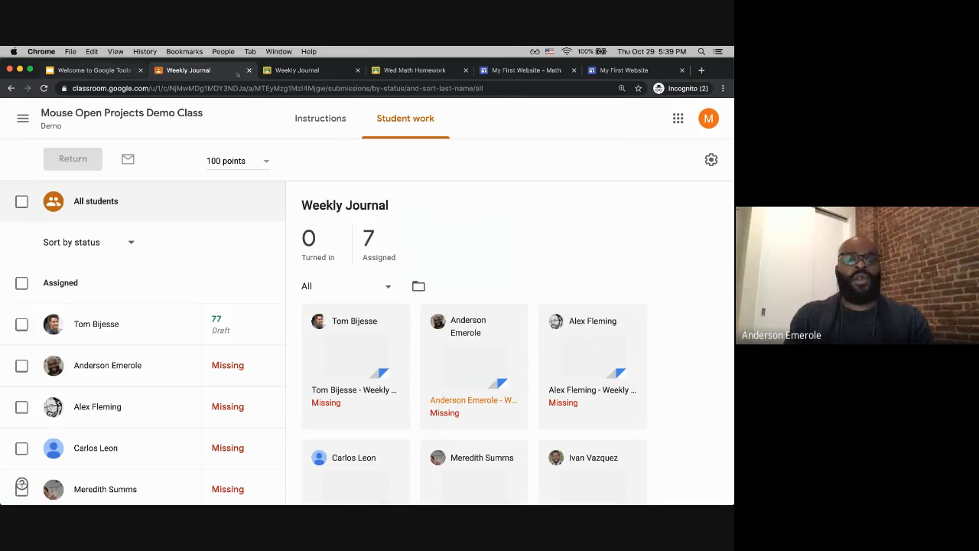
left_click(357, 72)
left_click(357, 72)
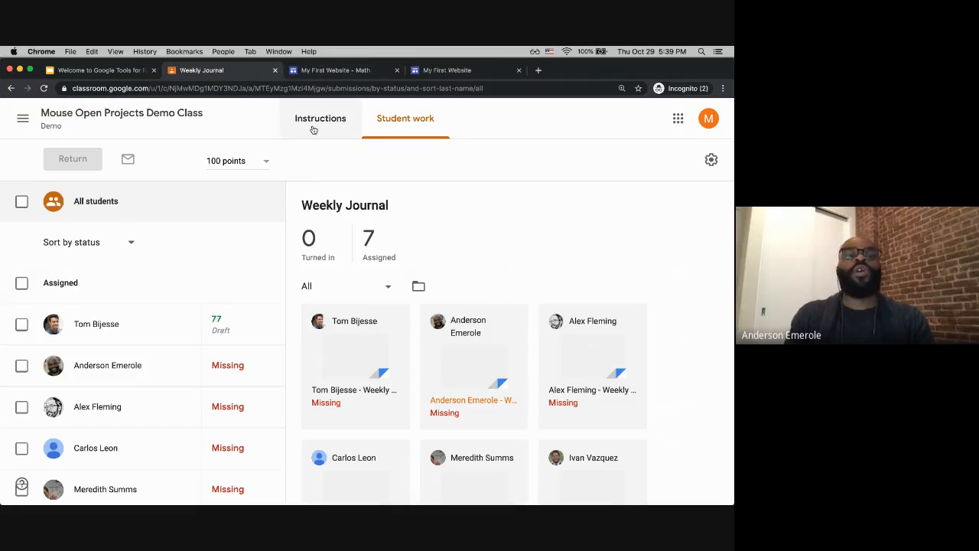
left_click(131, 115)
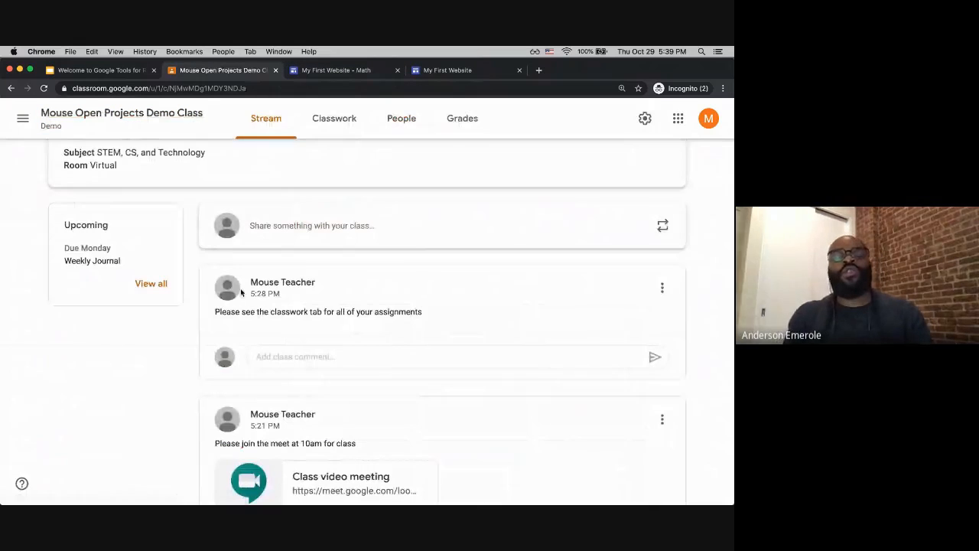
scroll(241, 292, "up", 3)
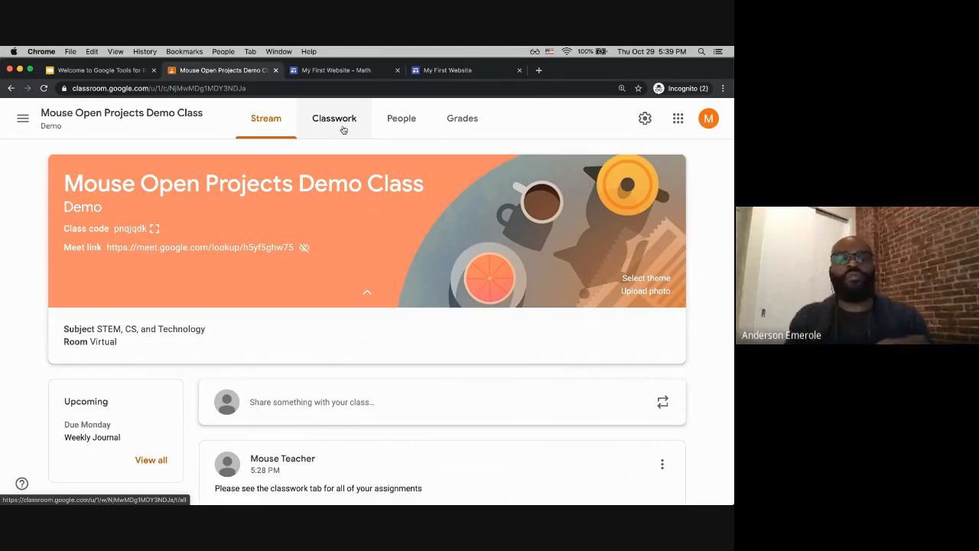
Step: Open the Classroom Settings page from the navigation menu
left_click(398, 120)
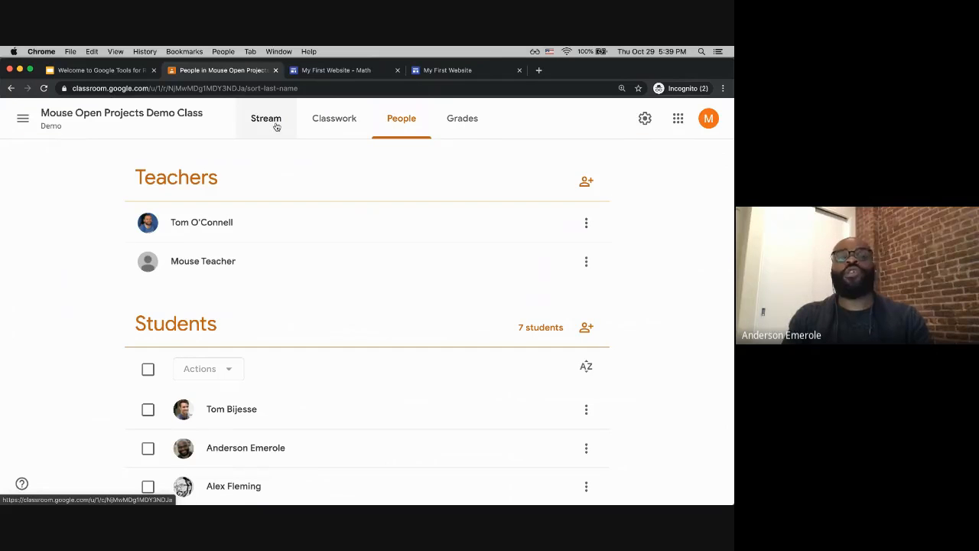
left_click(276, 126)
left_click(24, 119)
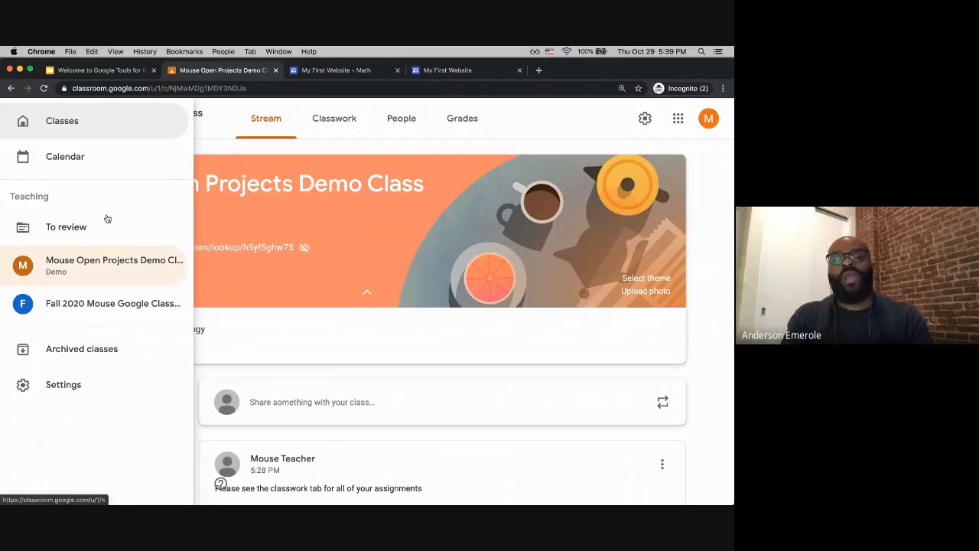
left_click(93, 394)
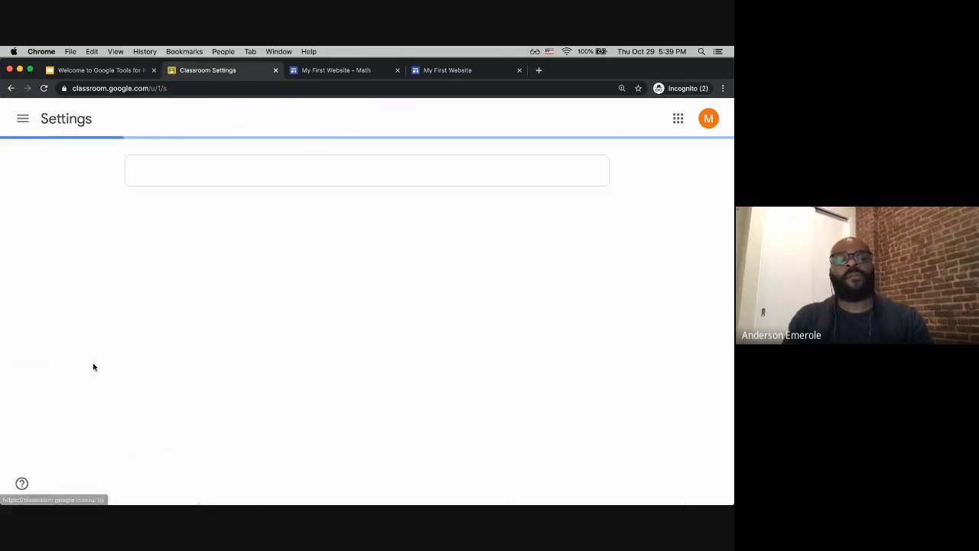
Step: Review the notification settings, including the expanded Class notifications section
scroll(305, 271, "down", 3)
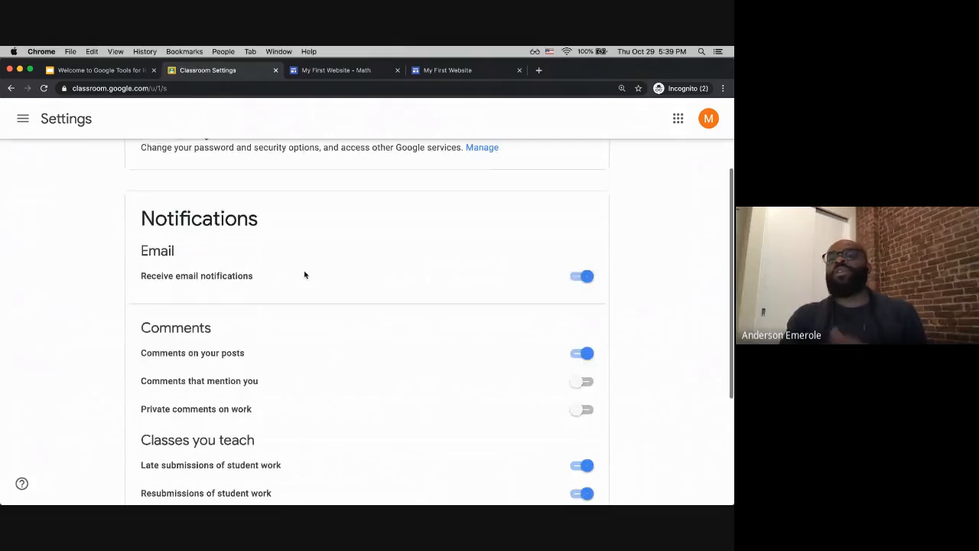
scroll(305, 275, "up", 1)
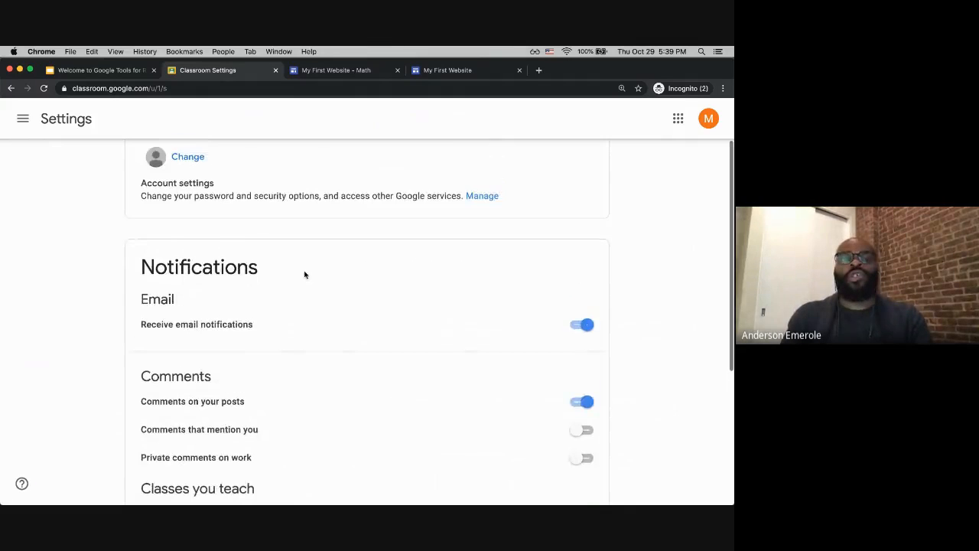
scroll(305, 275, "down", 4)
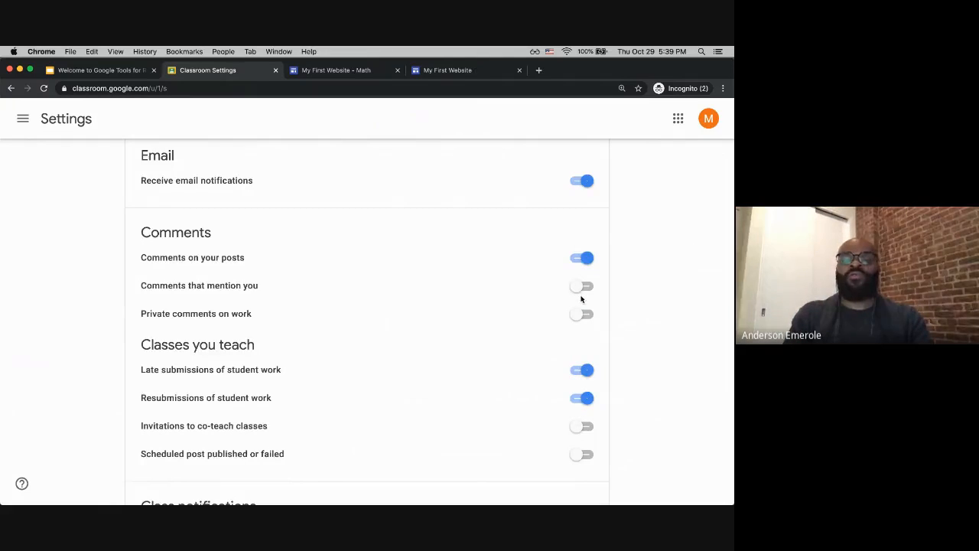
scroll(582, 295, "down", 3)
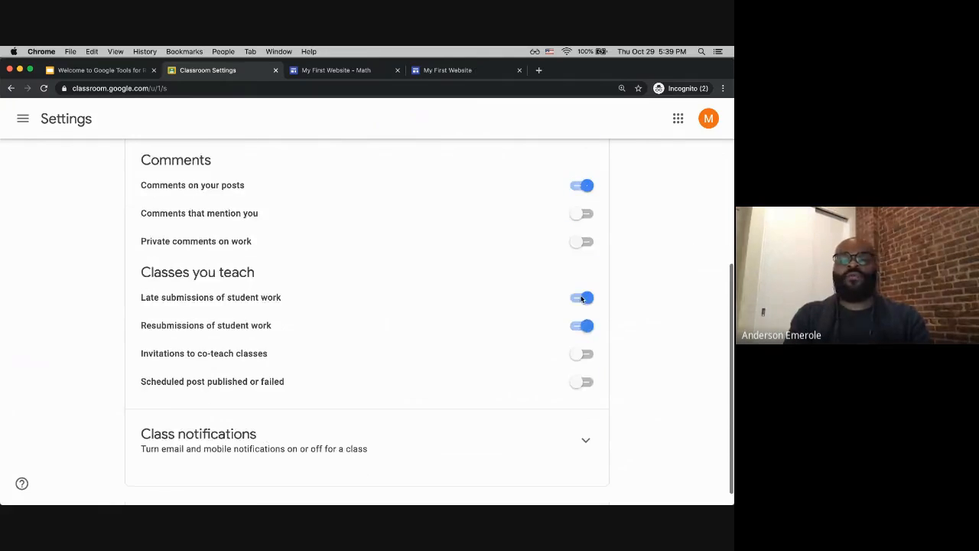
left_click(585, 423)
scroll(540, 424, "down", 2)
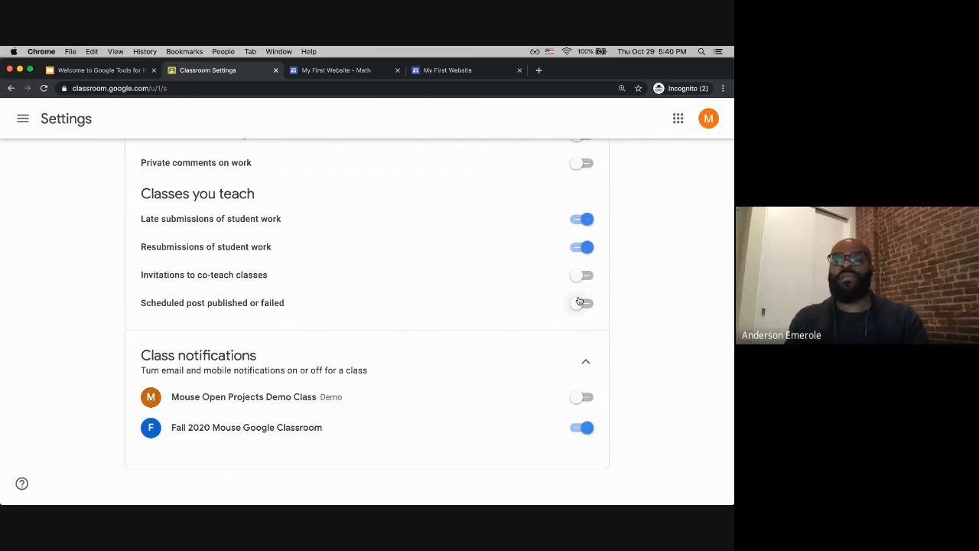
scroll(580, 301, "up", 5)
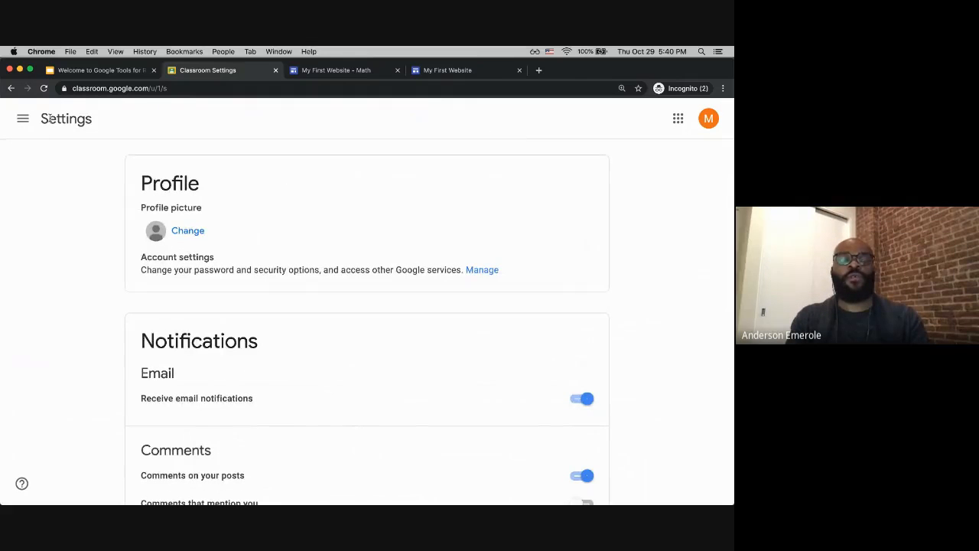
Step: Return to the class and browse its People, Classwork and Grades pages
left_click(11, 89)
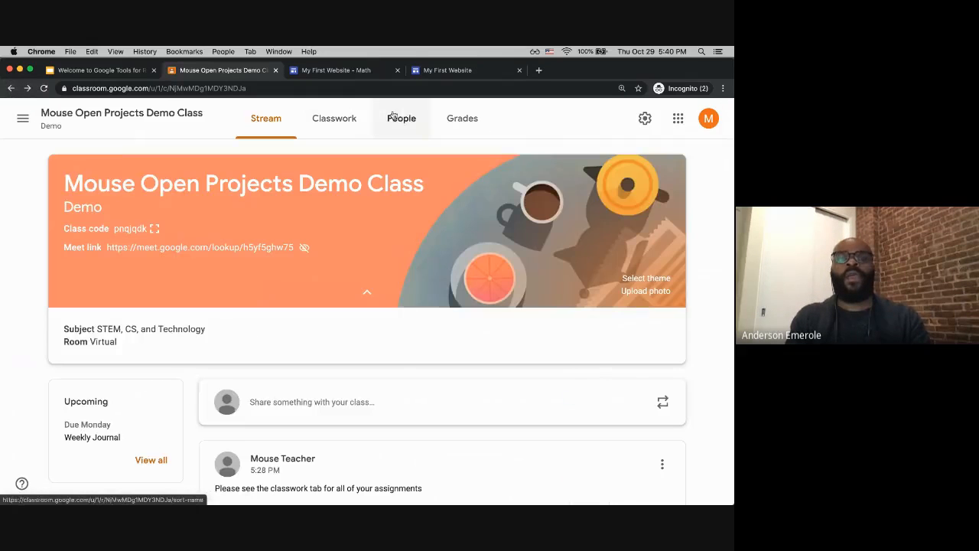
left_click(400, 118)
scroll(416, 241, "down", 2)
scroll(417, 241, "down", 3)
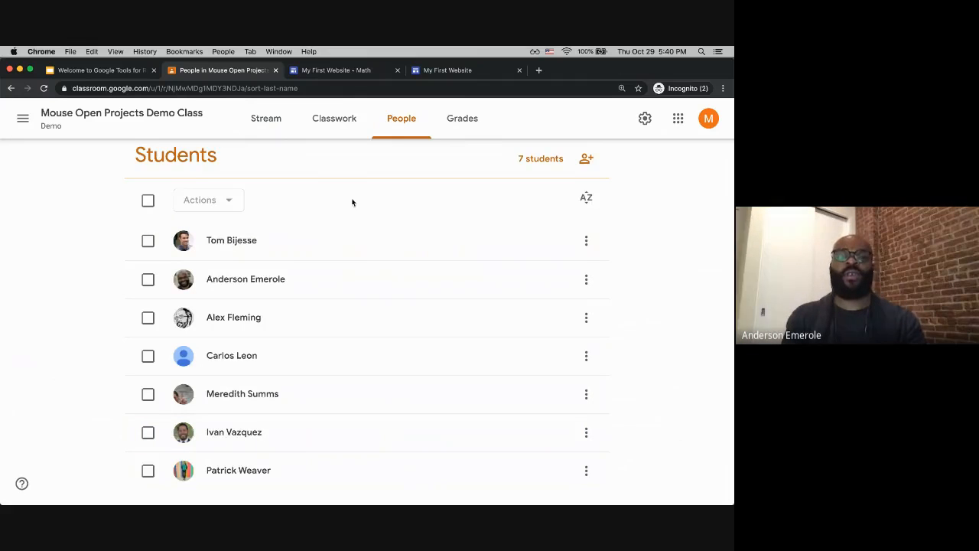
scroll(374, 201, "up", 4)
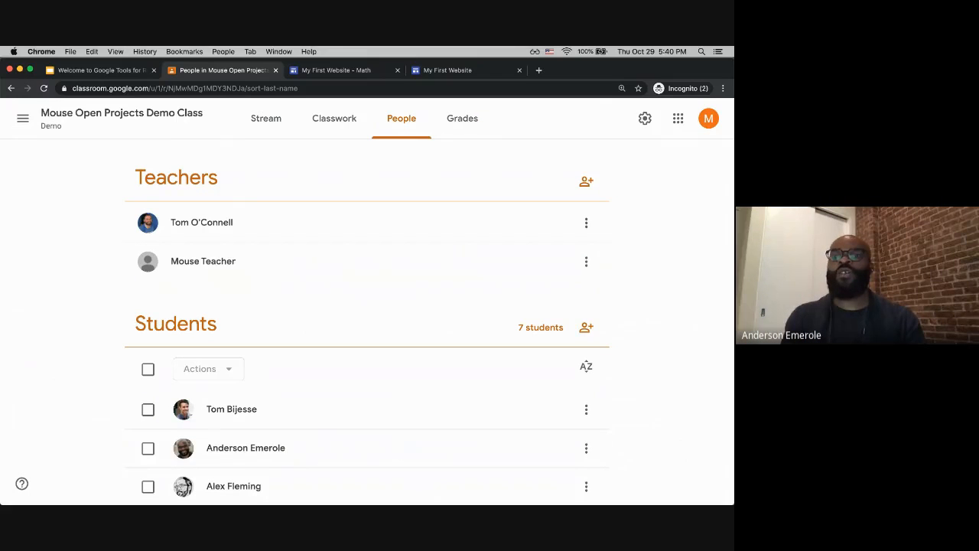
left_click(453, 117)
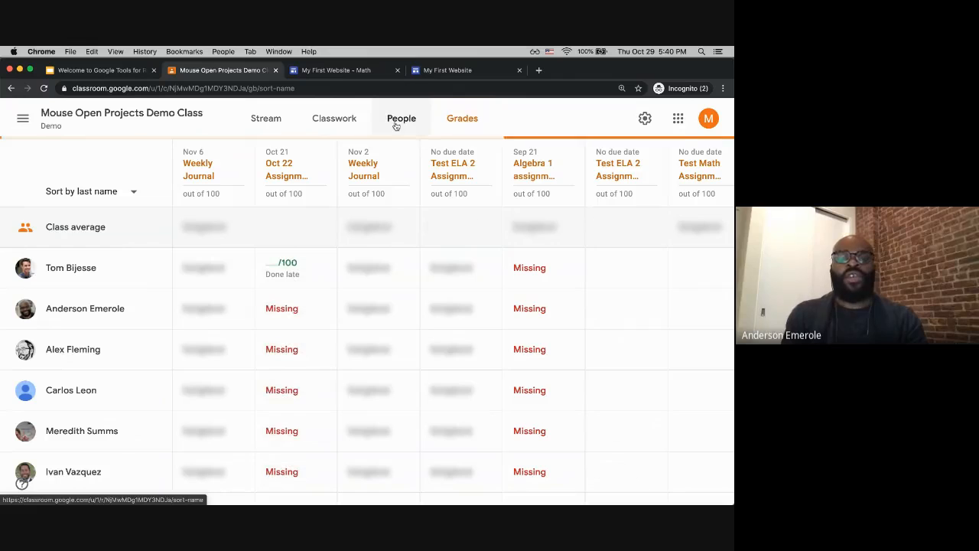
left_click(393, 121)
left_click(334, 121)
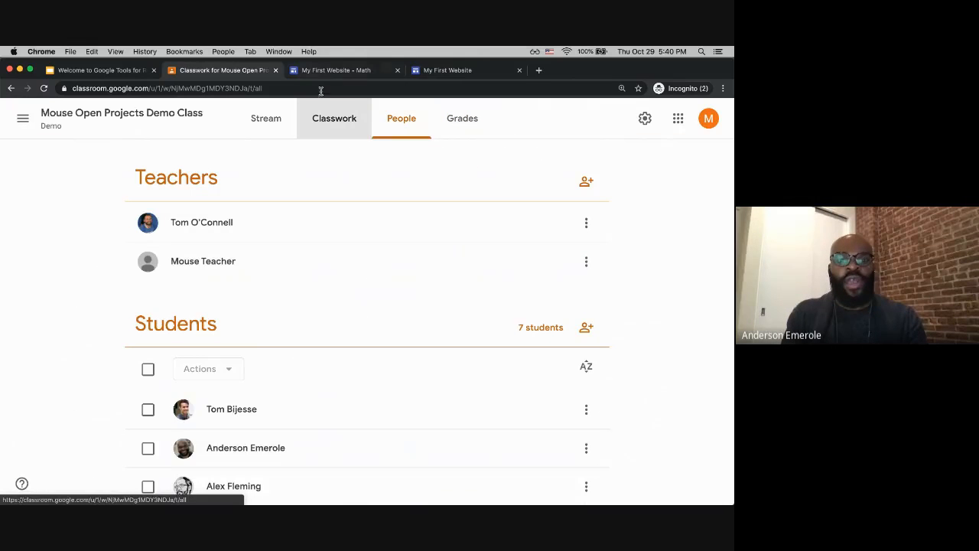
scroll(319, 280, "down", 10)
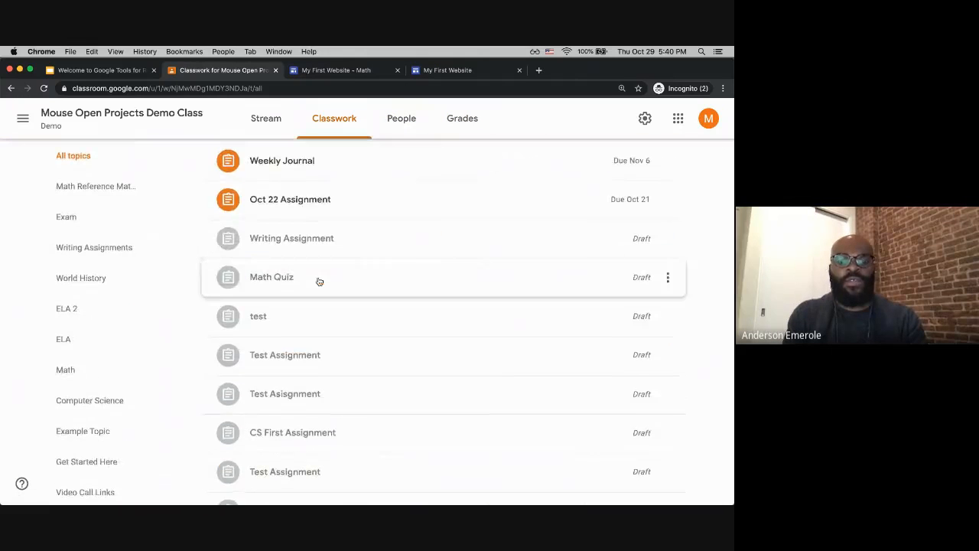
left_click(452, 121)
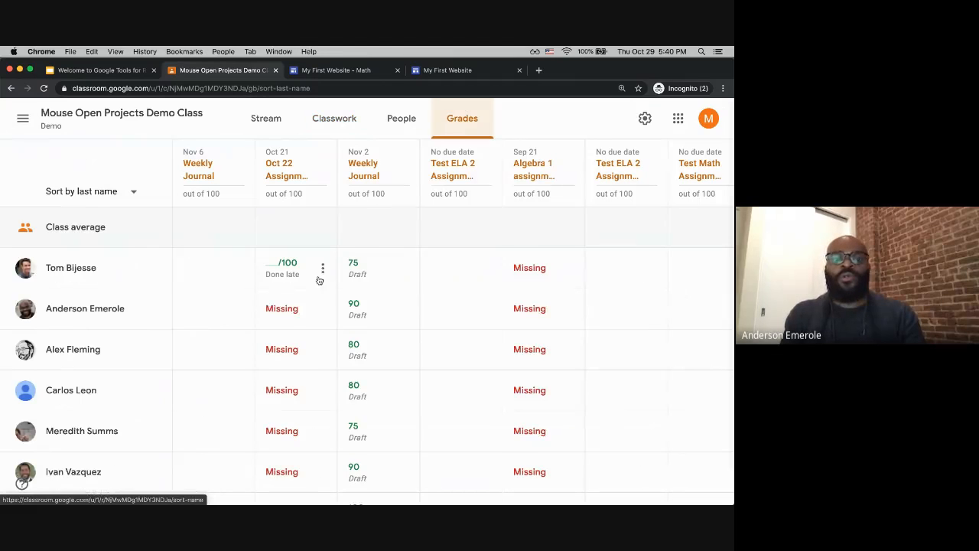
Step: Enter grades of 70, 80 and 80 for the second, third and fourth students in the Oct 22 Assignment column
left_click(291, 308)
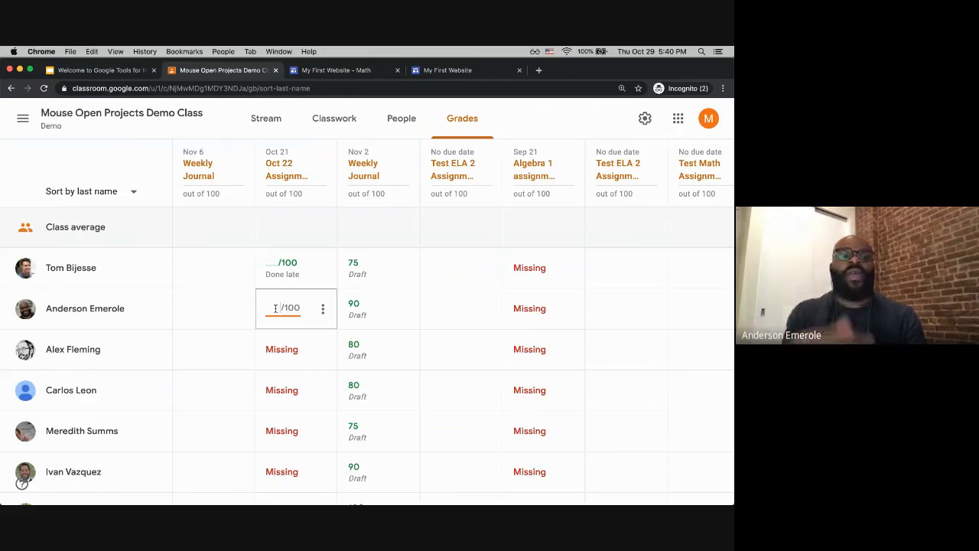
type("70")
left_click(270, 346)
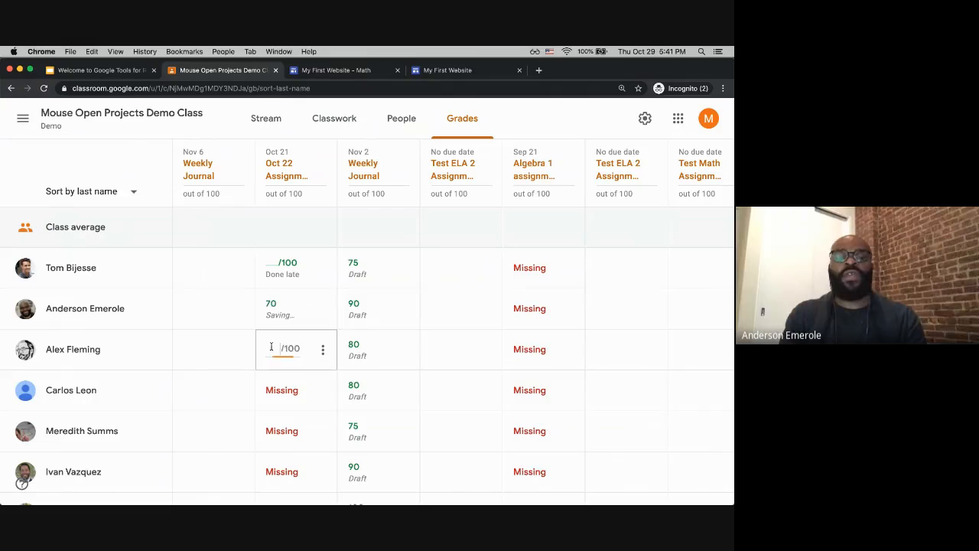
left_click(275, 390)
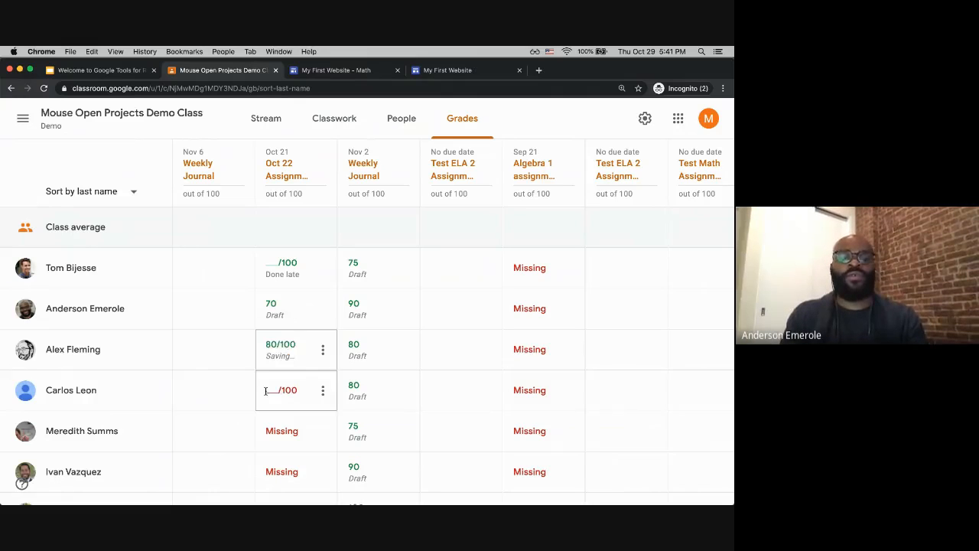
type("80")
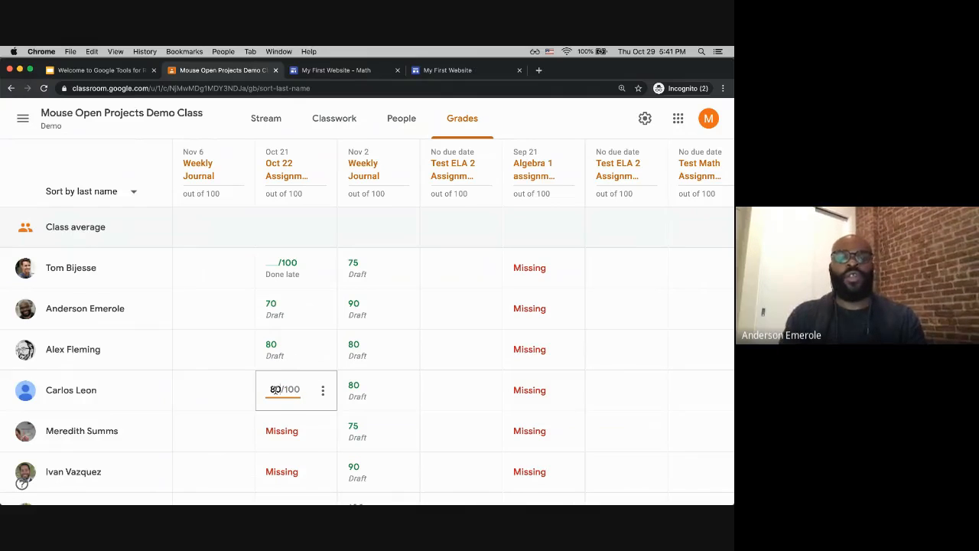
Step: Inspect the return options for a student's Oct 22 grade and for the Oct 22 Assignment column
left_click(285, 430)
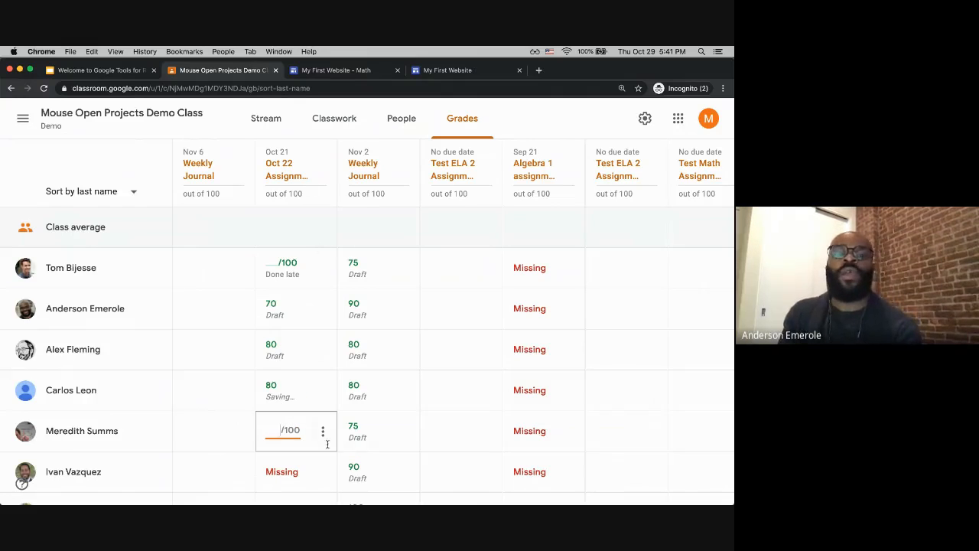
left_click(322, 390)
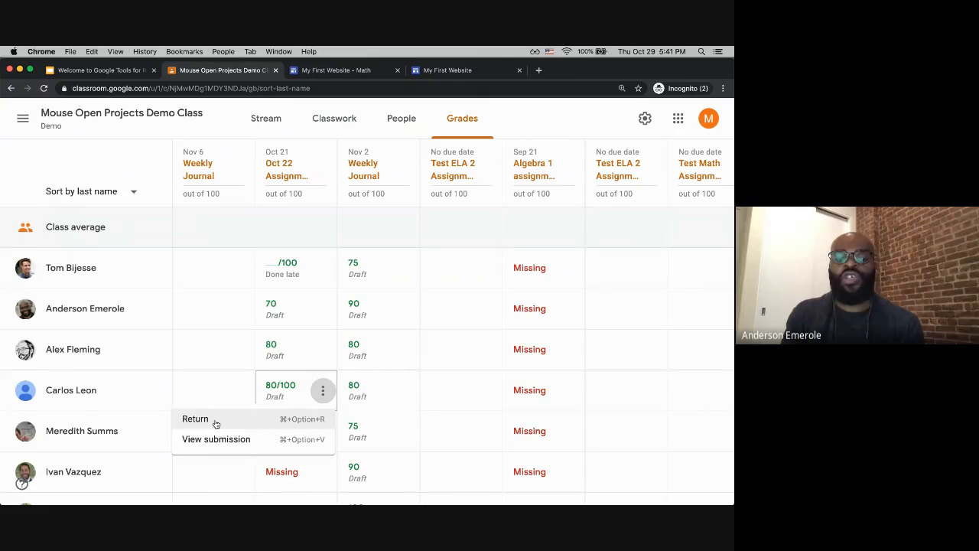
left_click(331, 182)
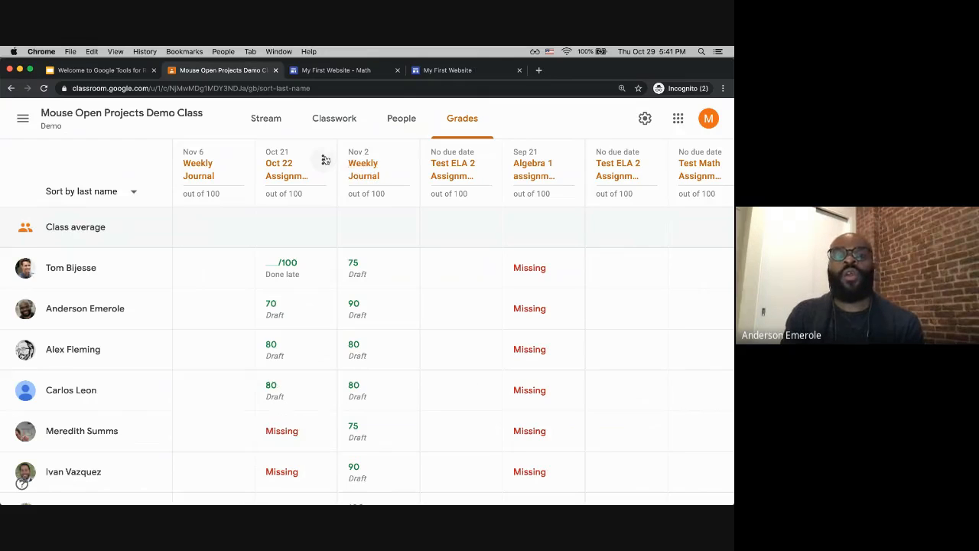
left_click(326, 160)
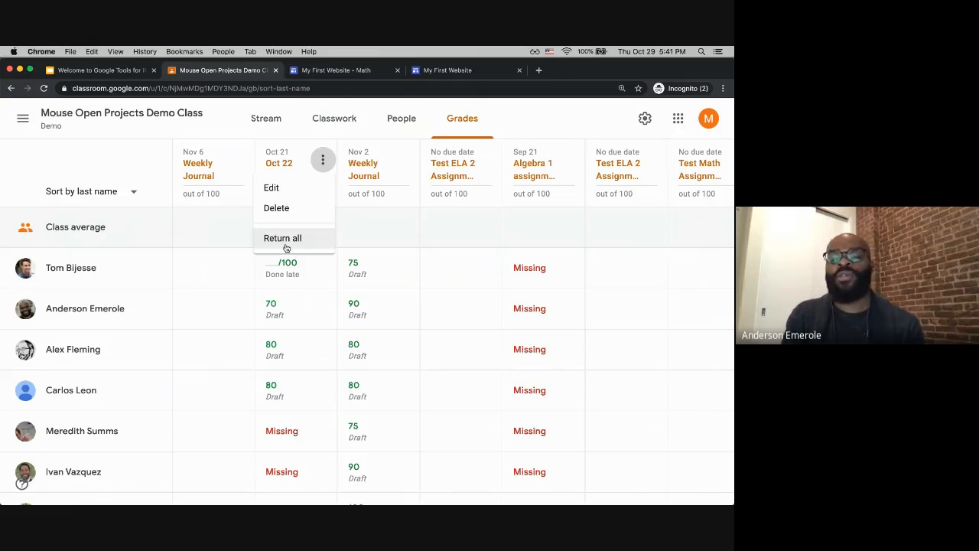
left_click(246, 119)
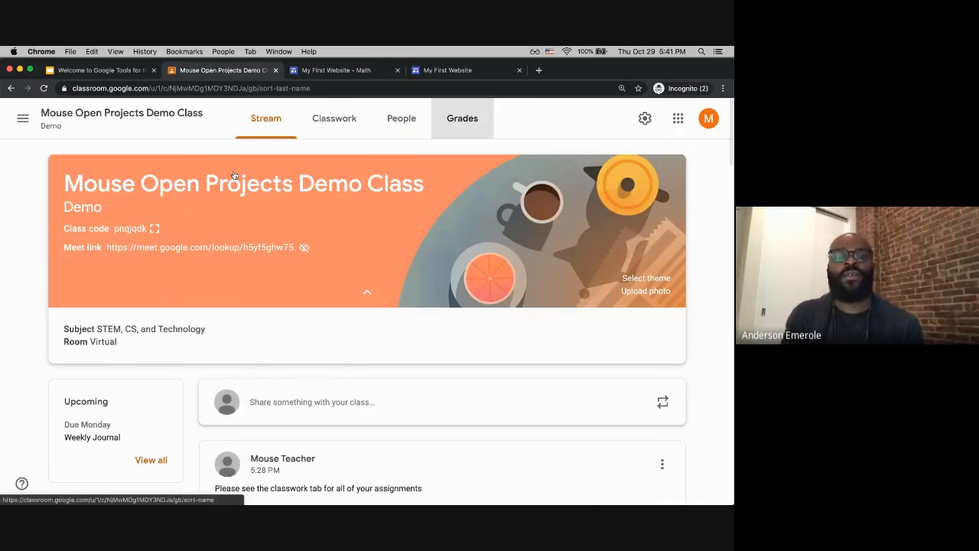
left_click(279, 170)
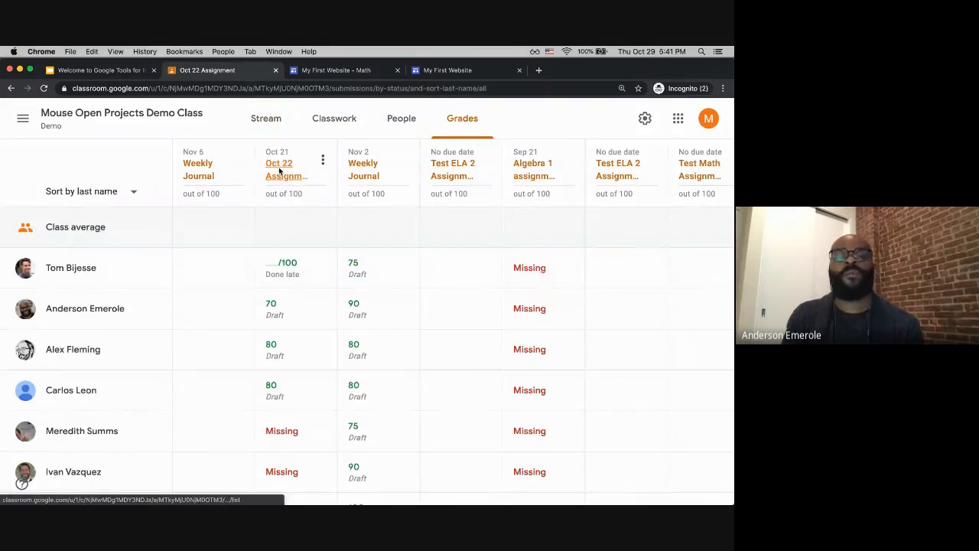
scroll(365, 368, "down", 1)
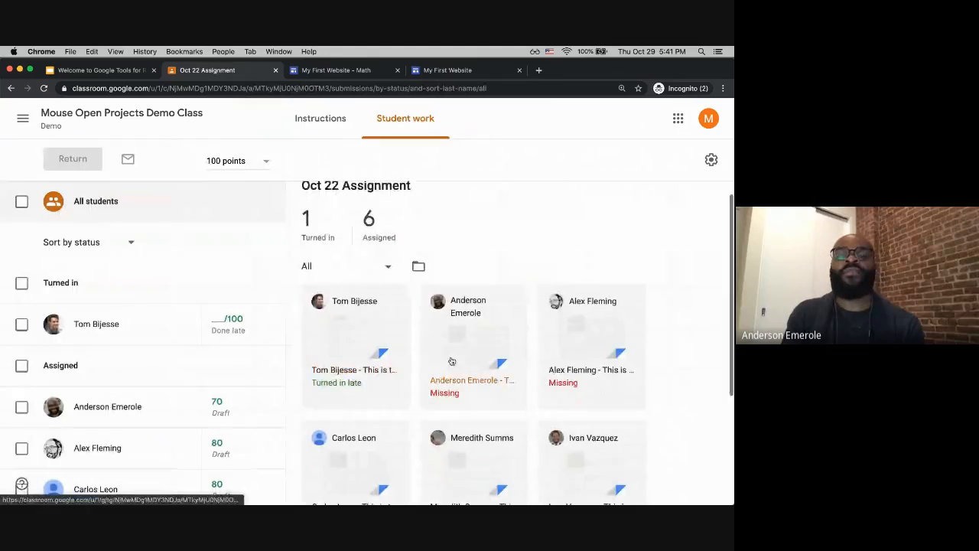
scroll(191, 376, "down", 5)
left_click(227, 364)
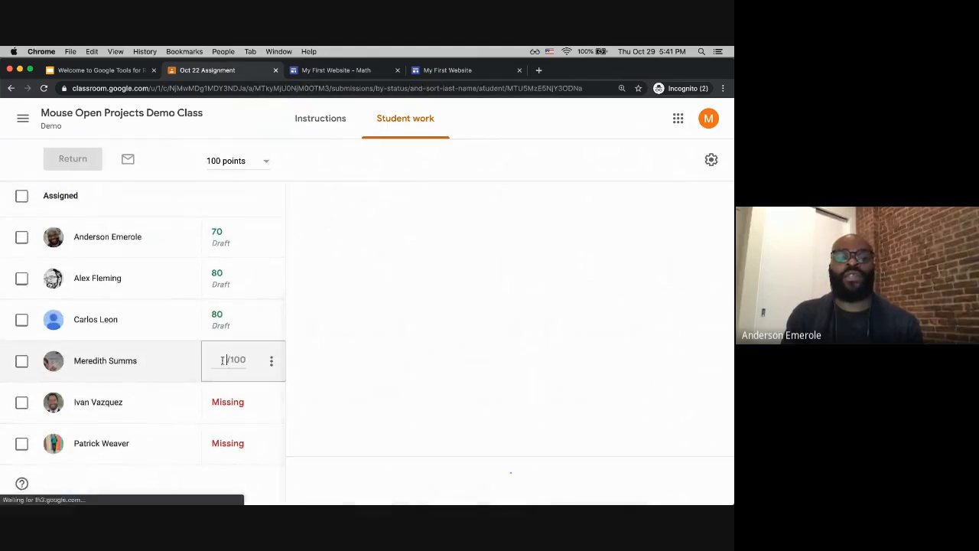
type("5")
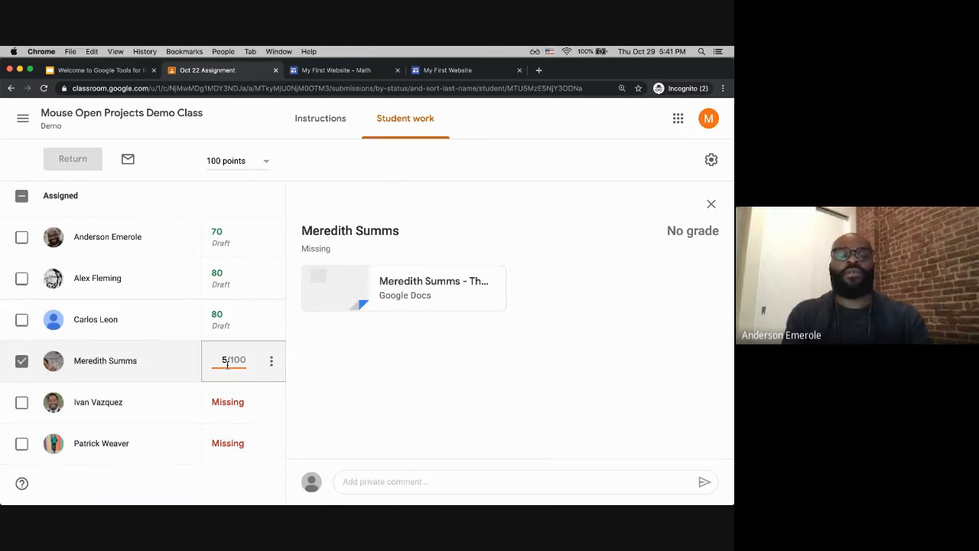
type("5")
scroll(190, 351, "up", 1)
left_click(190, 352)
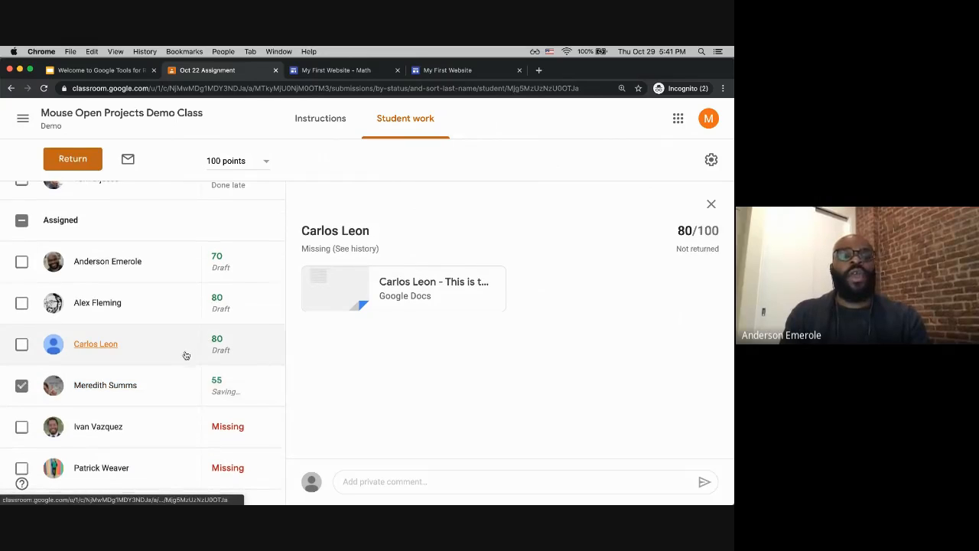
scroll(182, 278, "up", 3)
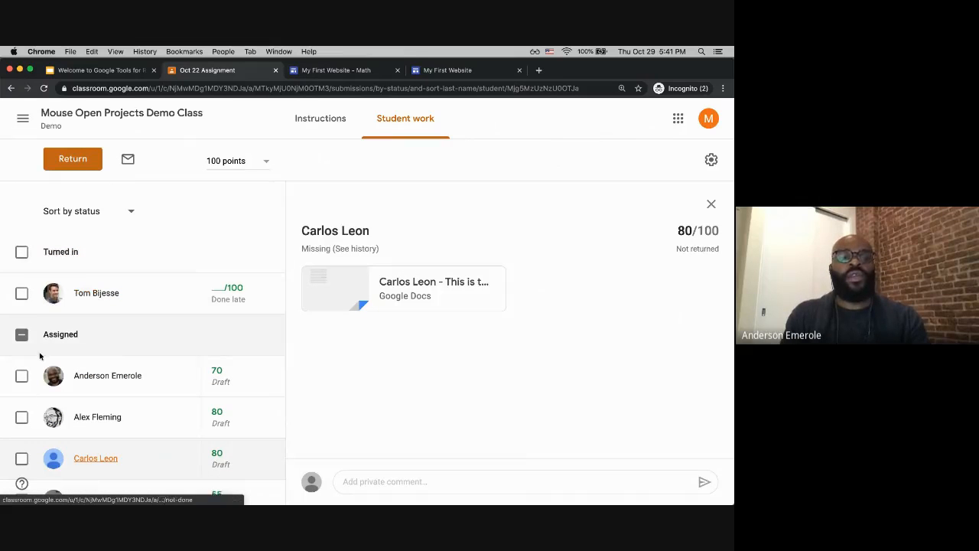
left_click(21, 252)
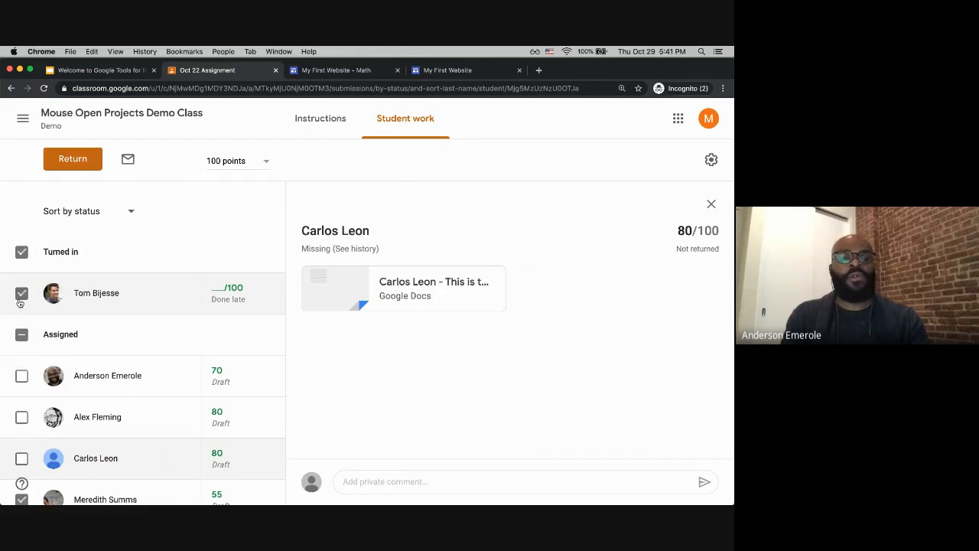
left_click(22, 334)
scroll(30, 415, "down", 2)
scroll(29, 416, "down", 3)
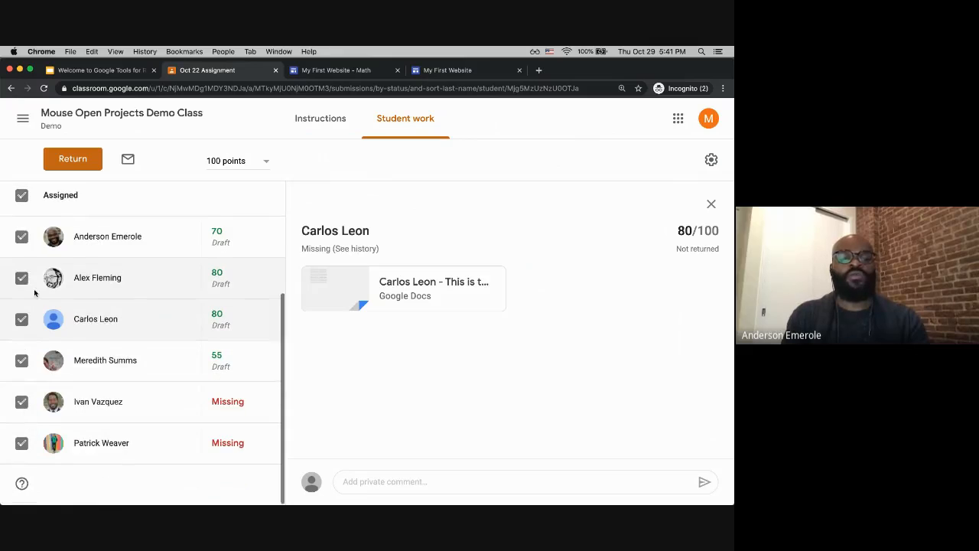
scroll(69, 352, "up", 5)
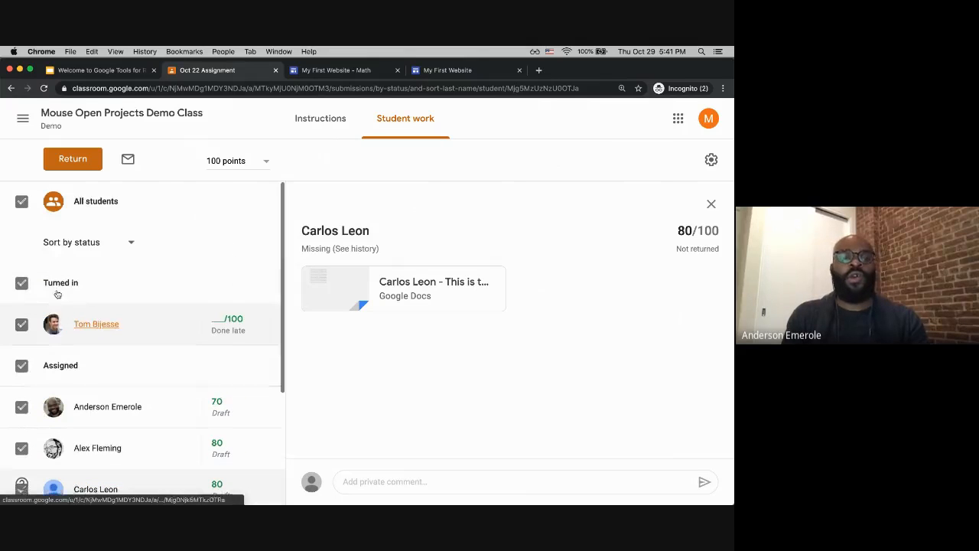
left_click(20, 203)
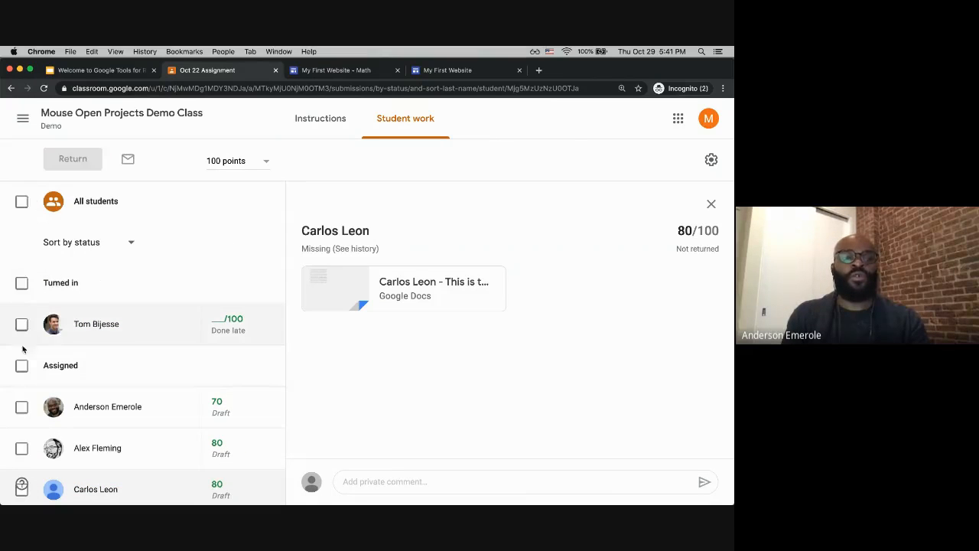
left_click(21, 324)
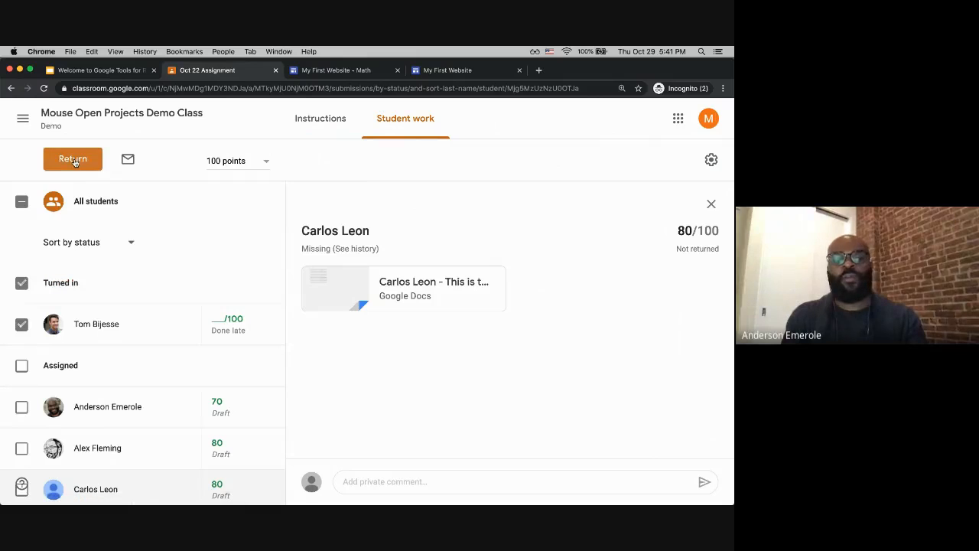
left_click(85, 163)
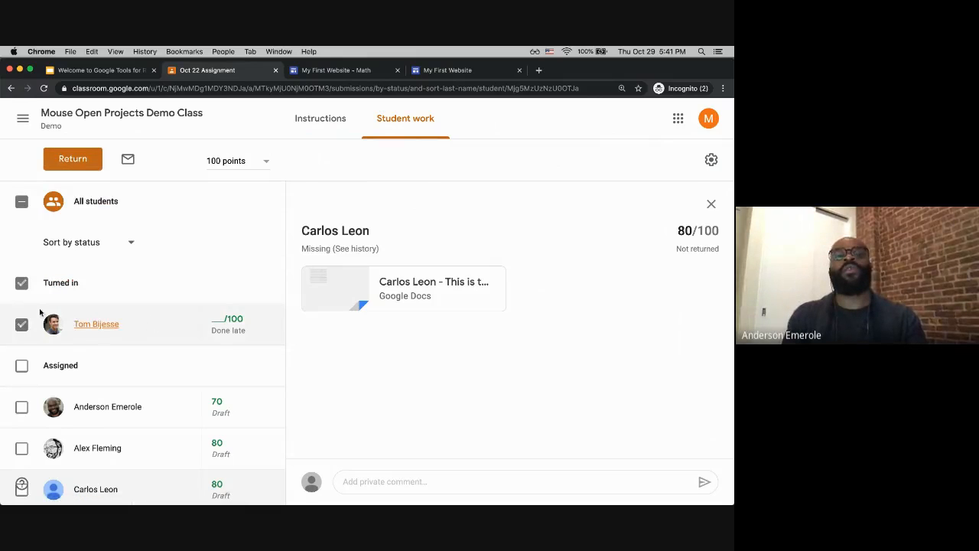
left_click(393, 284)
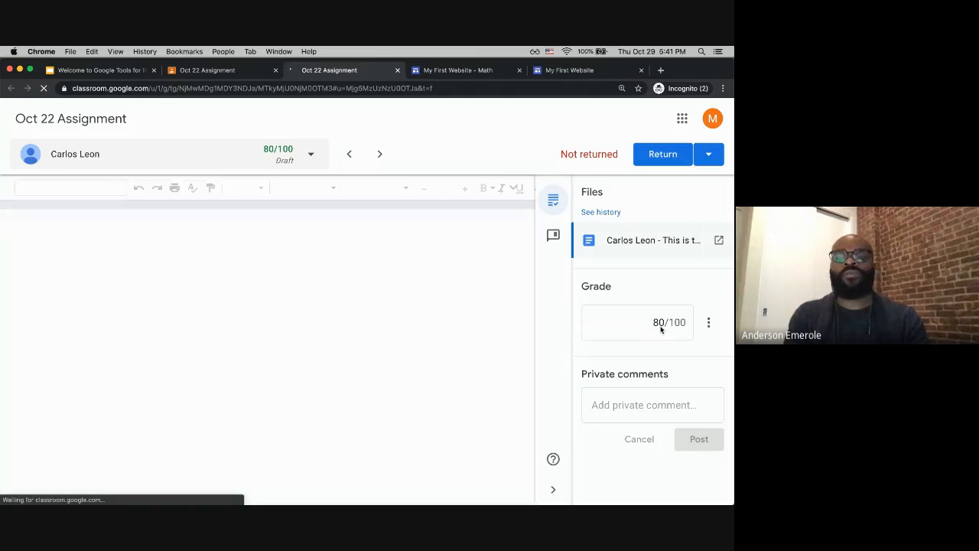
left_click(653, 322)
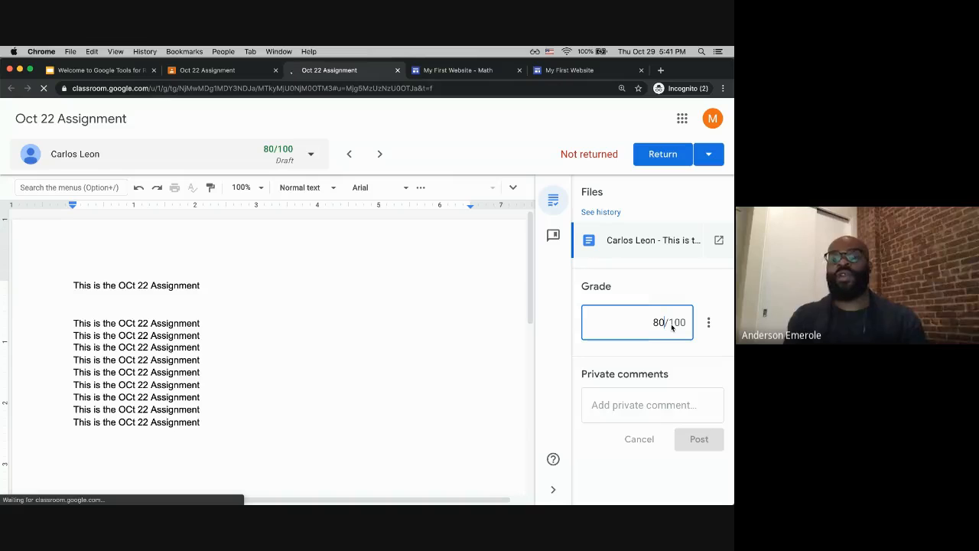
key("BackSpace")
key("BackSpace")
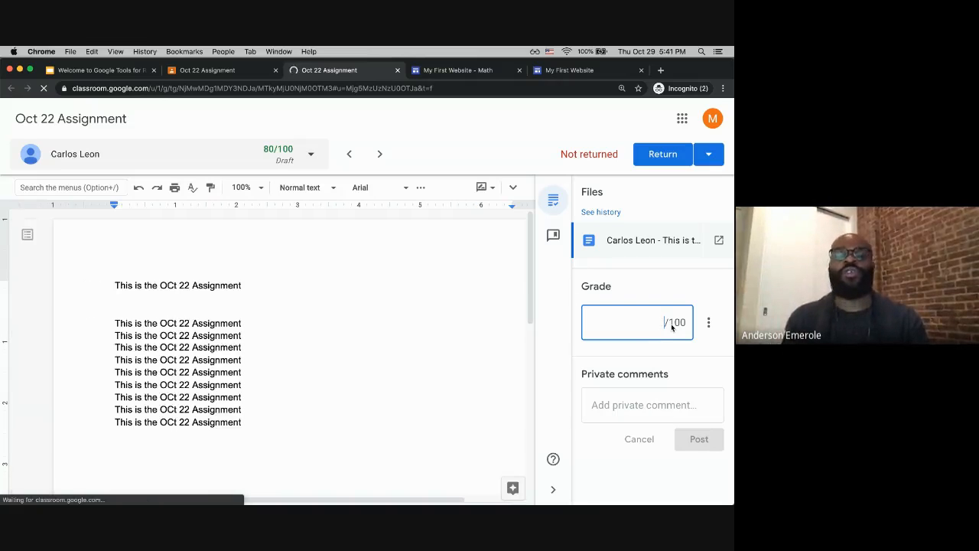
type("75")
left_click(628, 410)
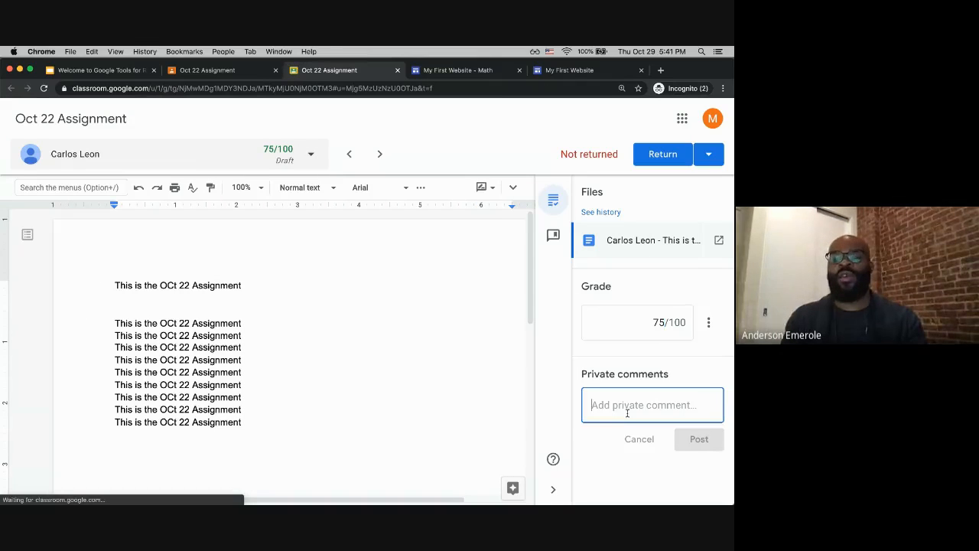
type("Great ")
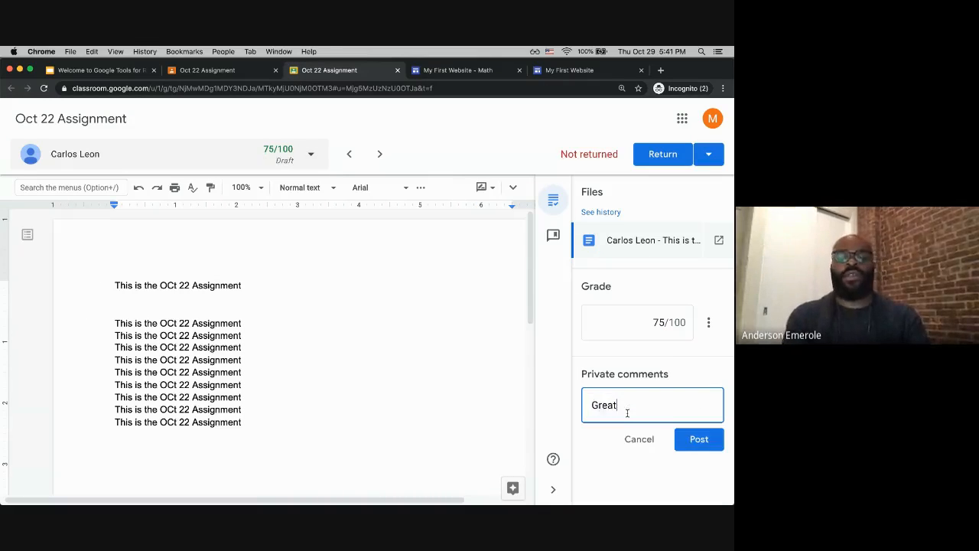
type("Work!")
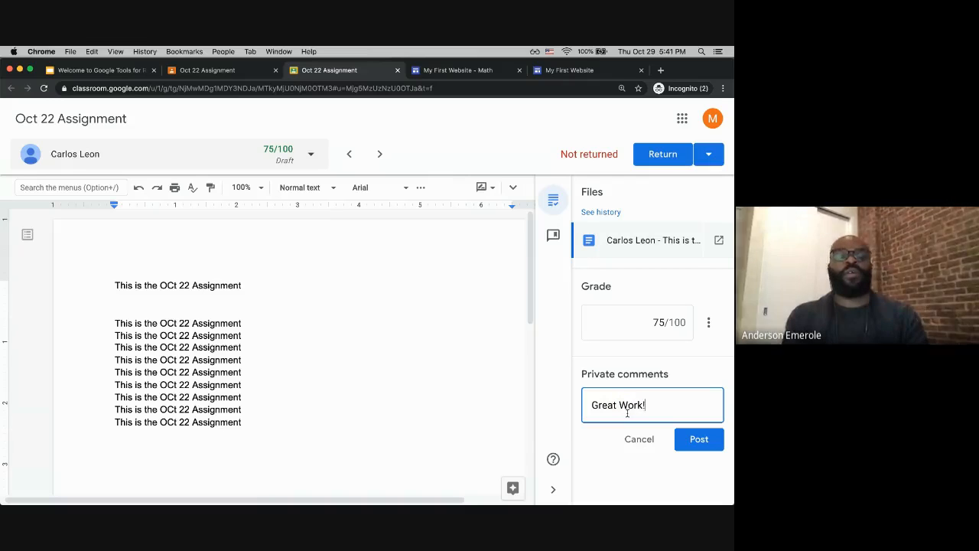
left_click(691, 441)
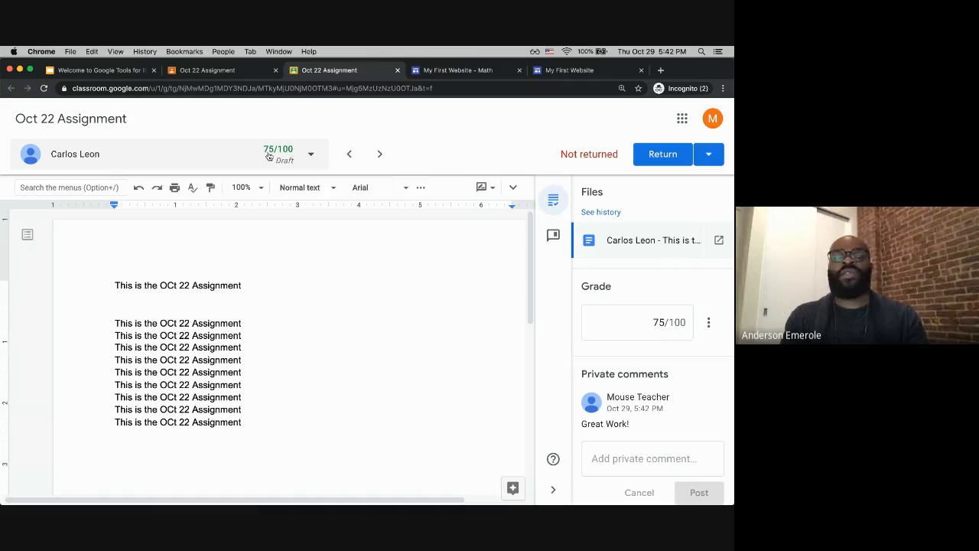
left_click(311, 157)
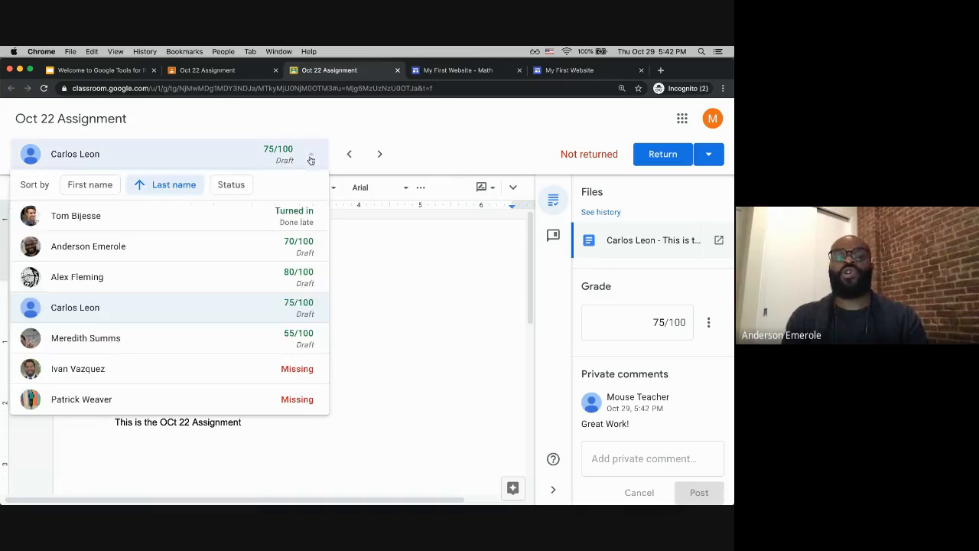
left_click(280, 373)
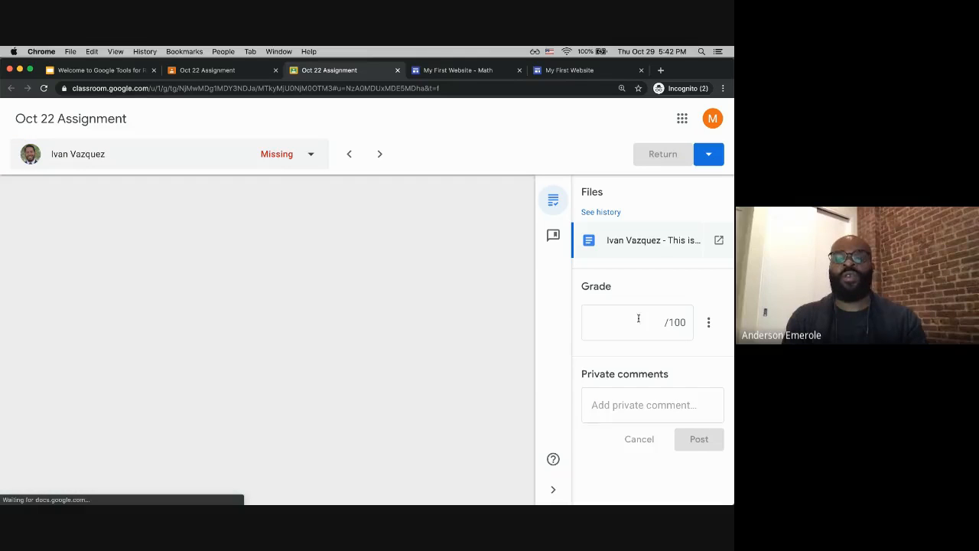
left_click(649, 323)
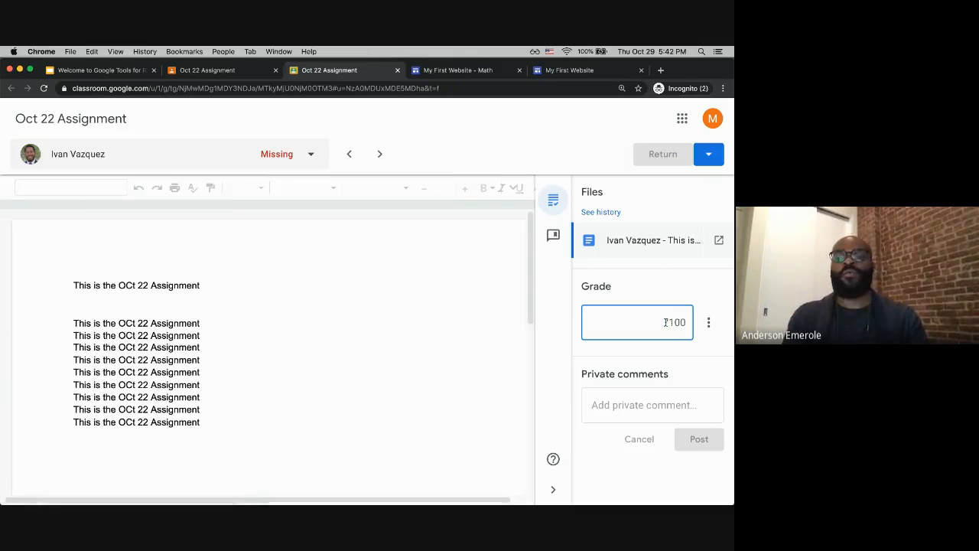
type("90")
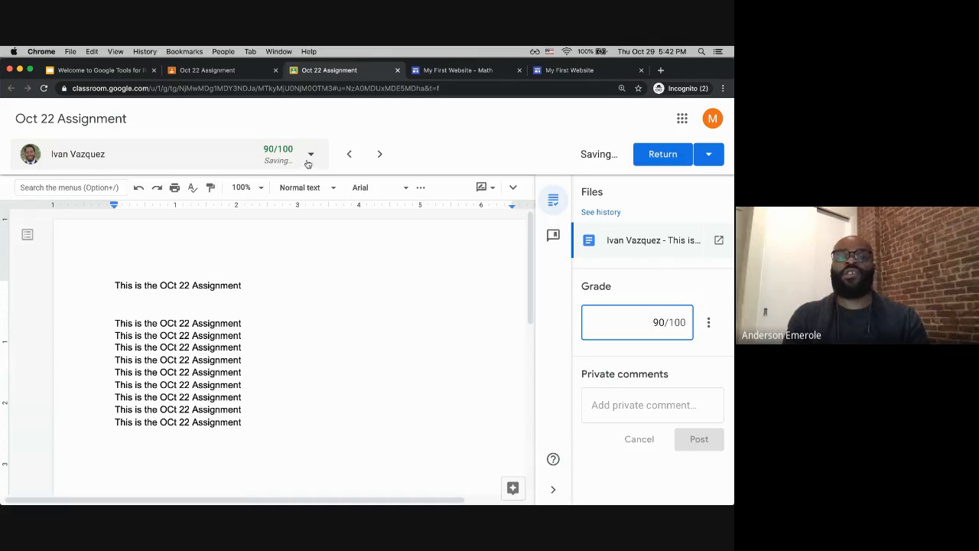
left_click(309, 155)
left_click(284, 399)
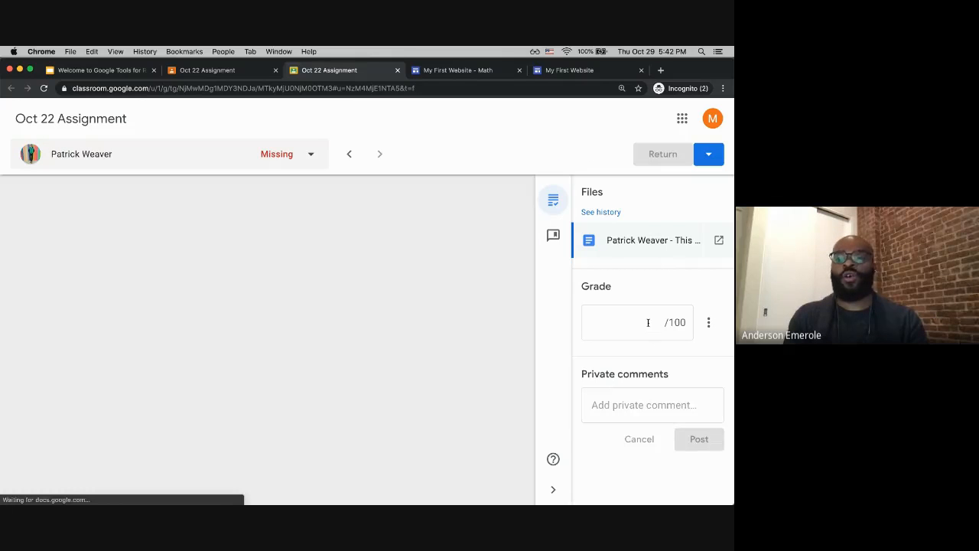
left_click(648, 322)
type("10")
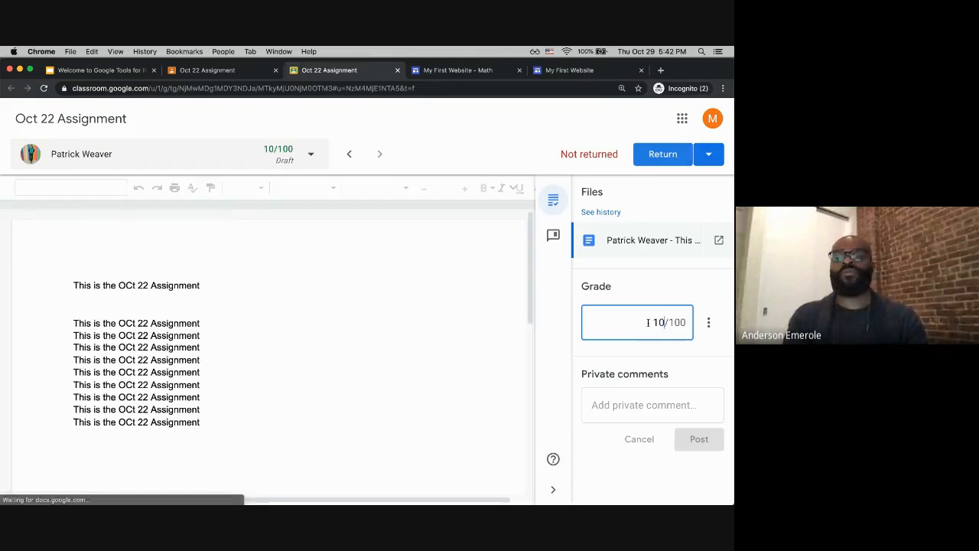
type("0")
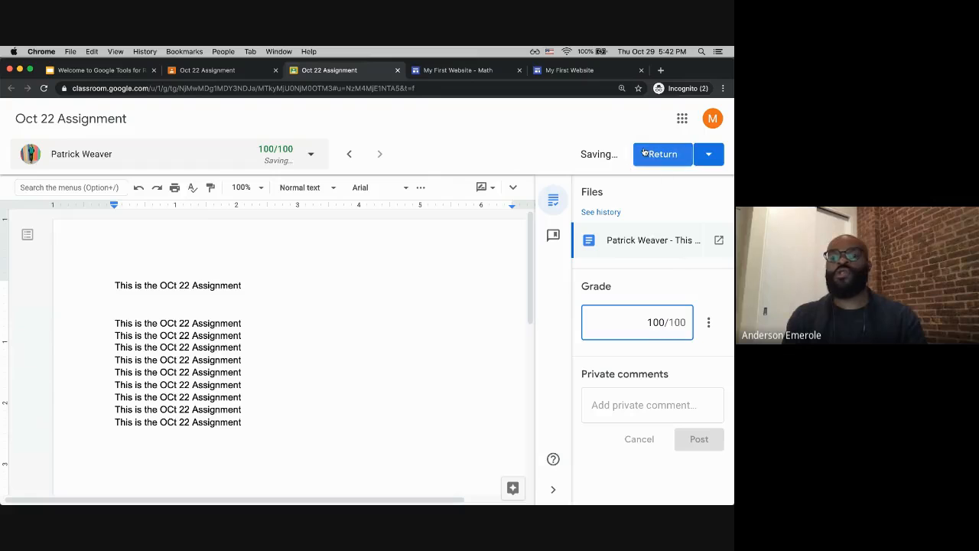
left_click(710, 156)
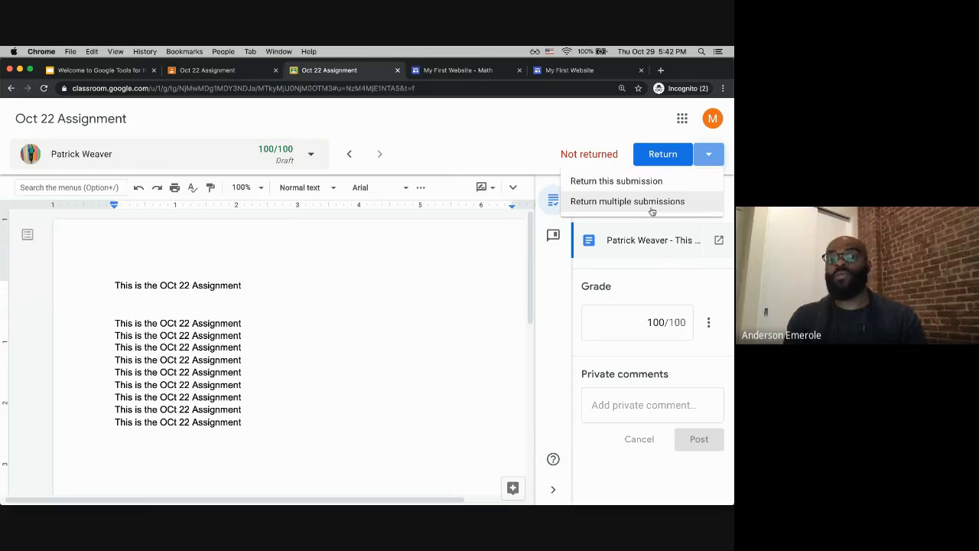
left_click(686, 205)
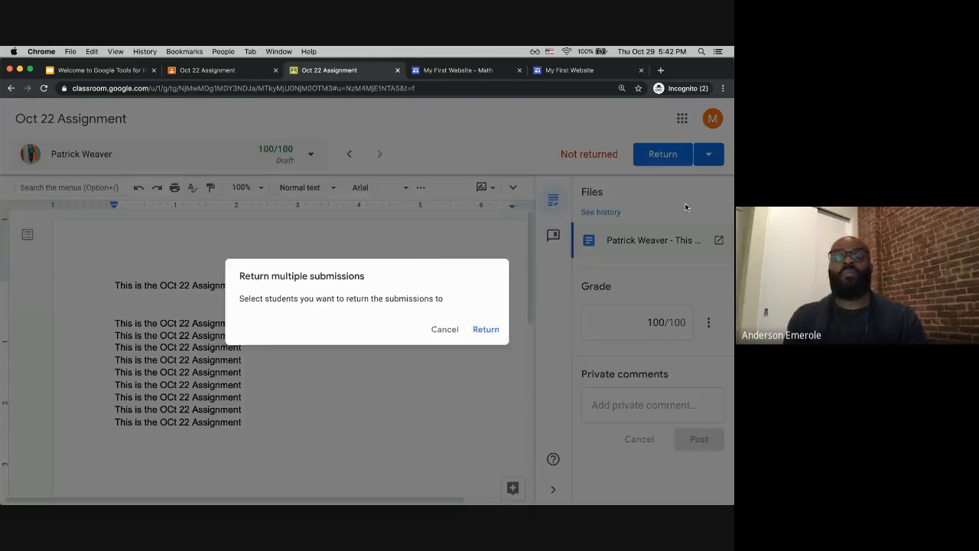
left_click(237, 204)
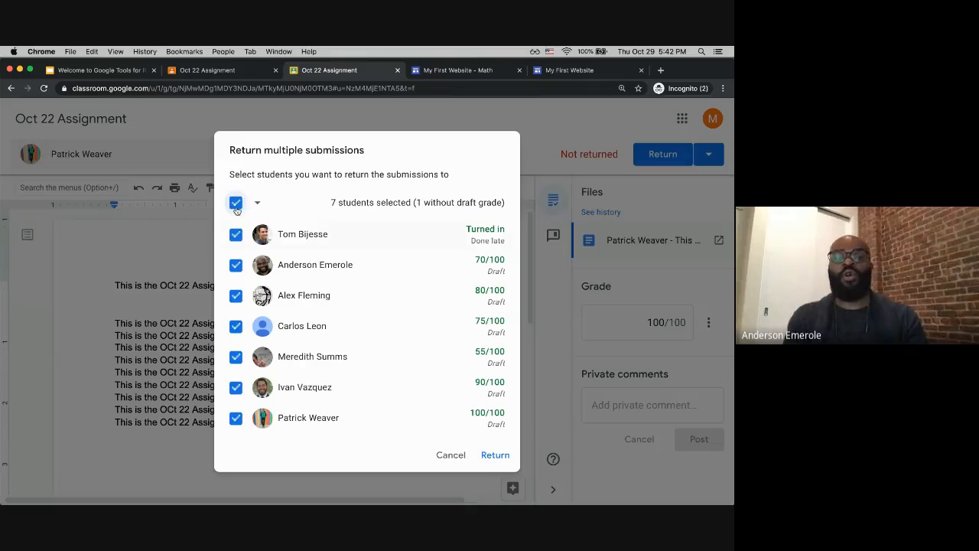
left_click(237, 202)
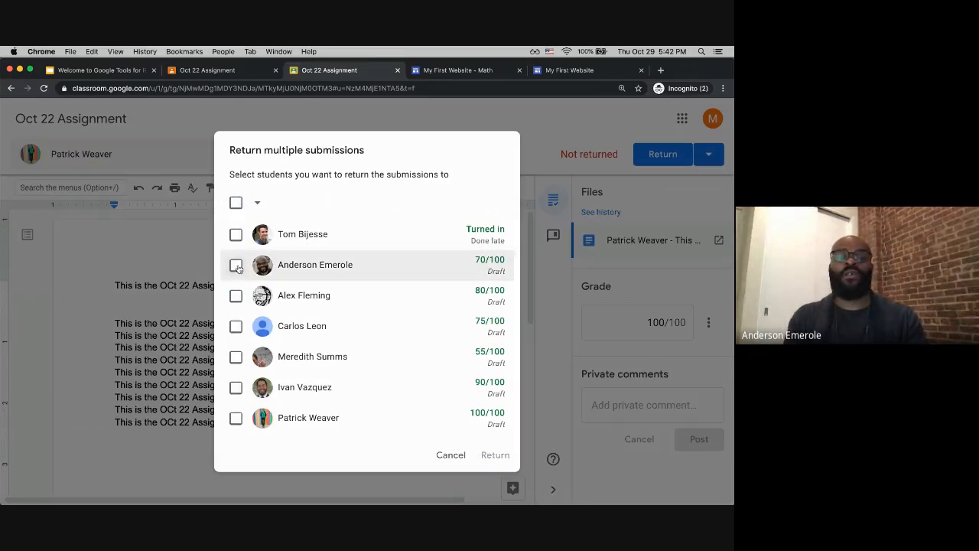
left_click(236, 265)
left_click(236, 296)
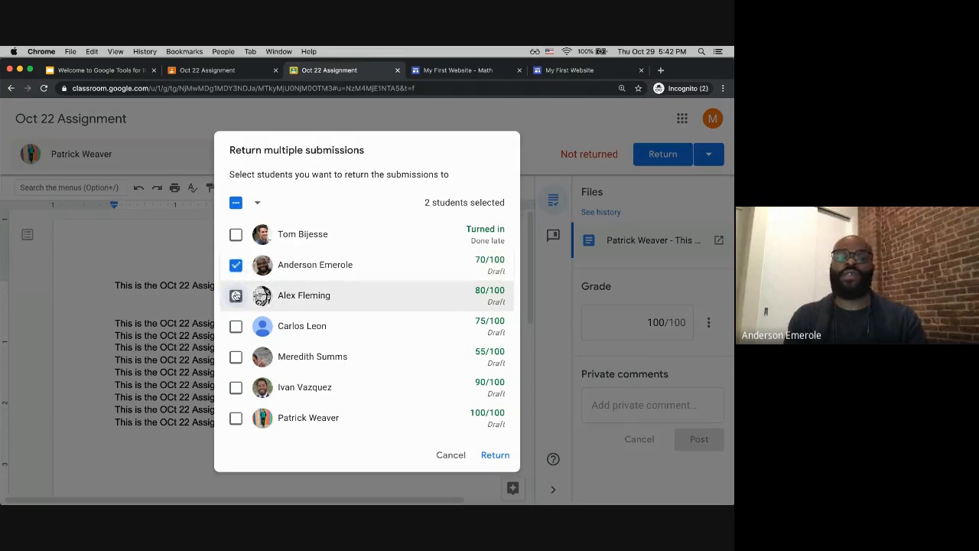
left_click(454, 454)
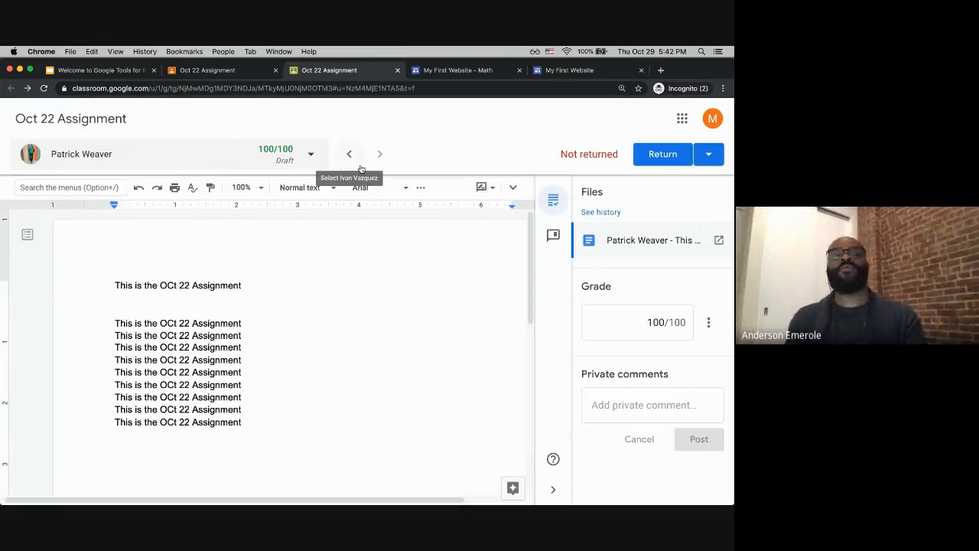
Step: Close the grading tab and open the Oct 22 Assignment's student work from the class gradebook
left_click(398, 70)
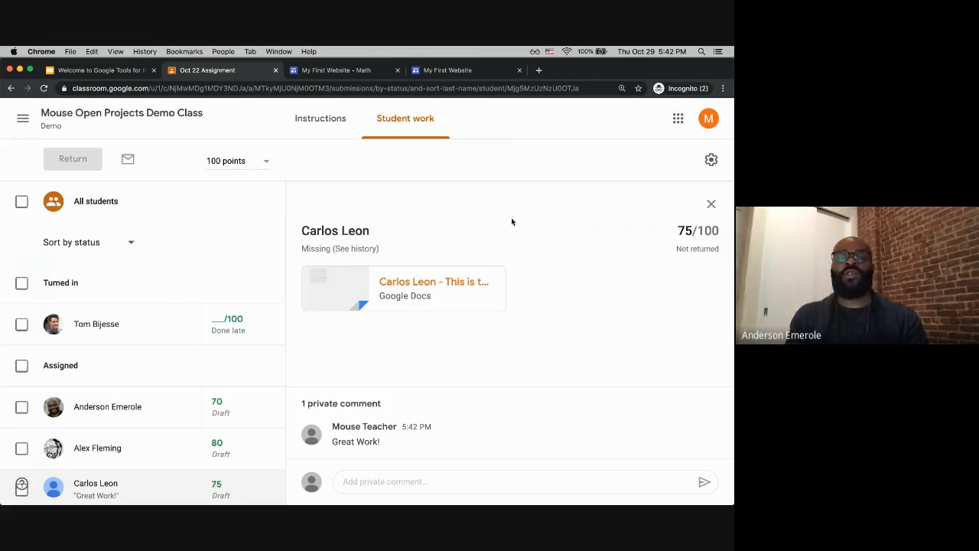
left_click(99, 116)
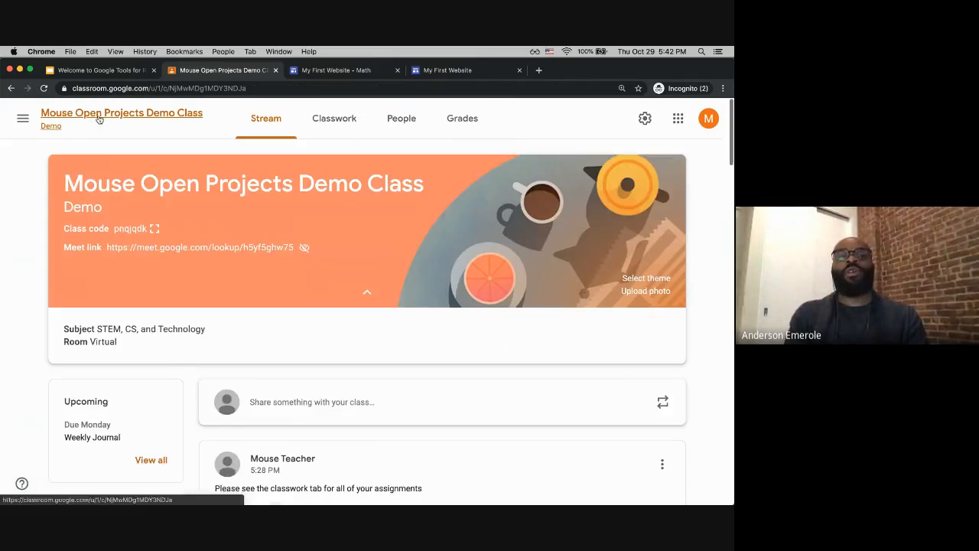
left_click(454, 122)
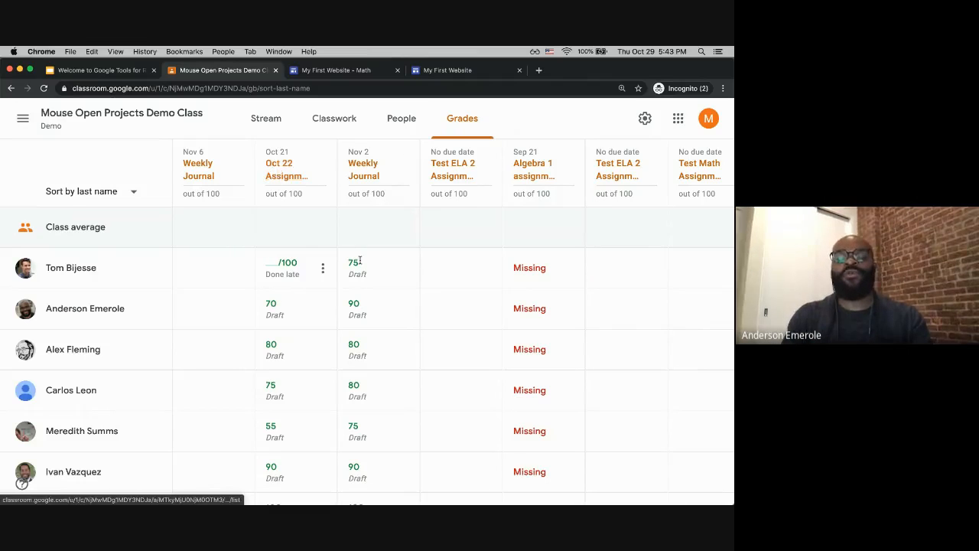
left_click(277, 178)
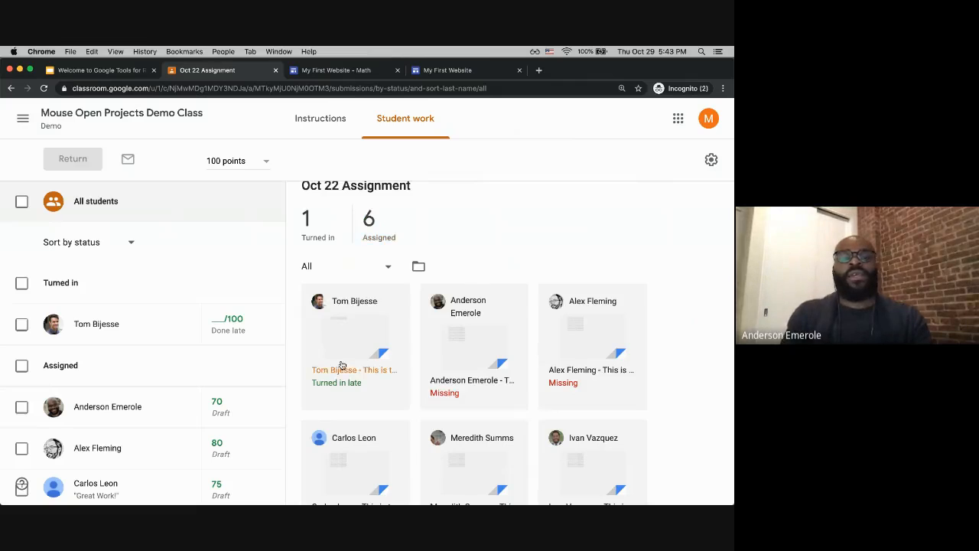
Step: Copy all of the class grades to Google Sheets from the assignment's settings
left_click(712, 163)
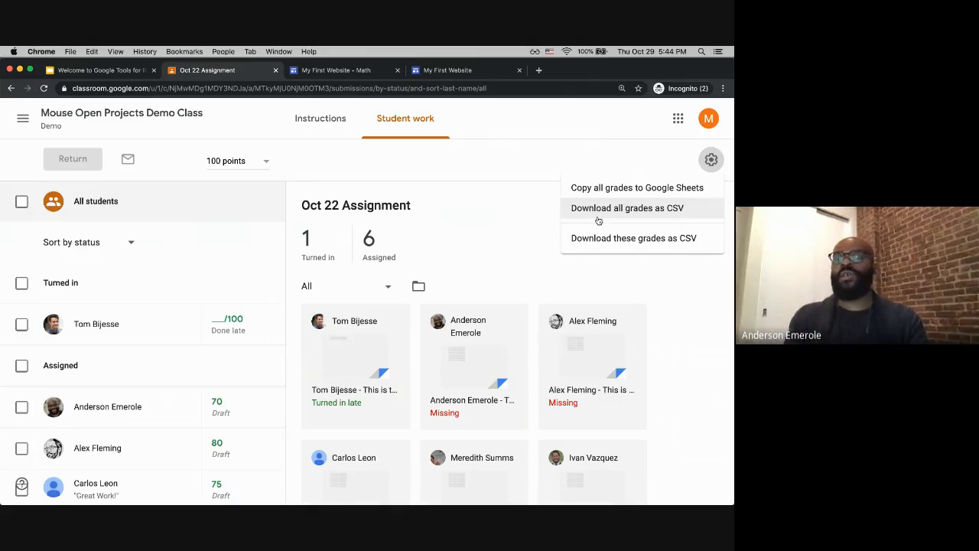
left_click(544, 232)
left_click(702, 165)
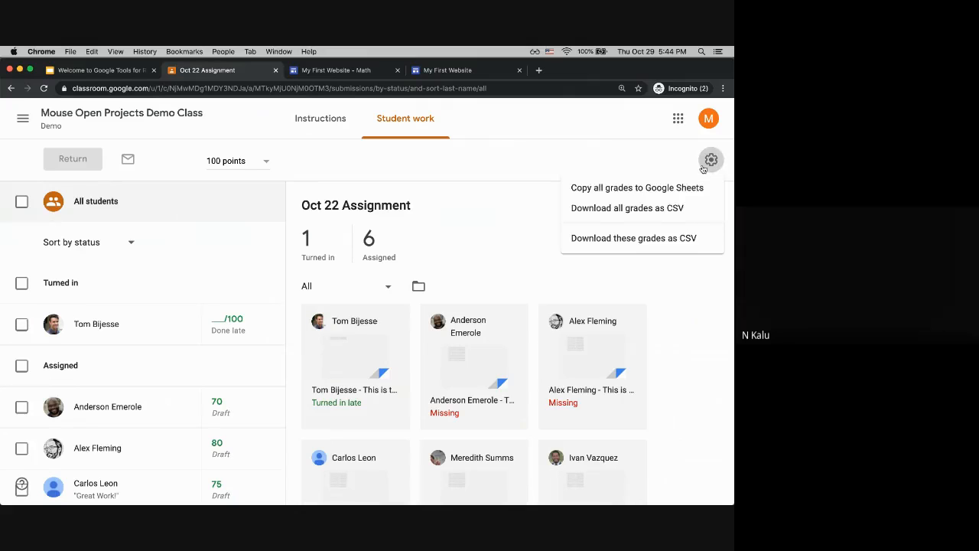
left_click(652, 189)
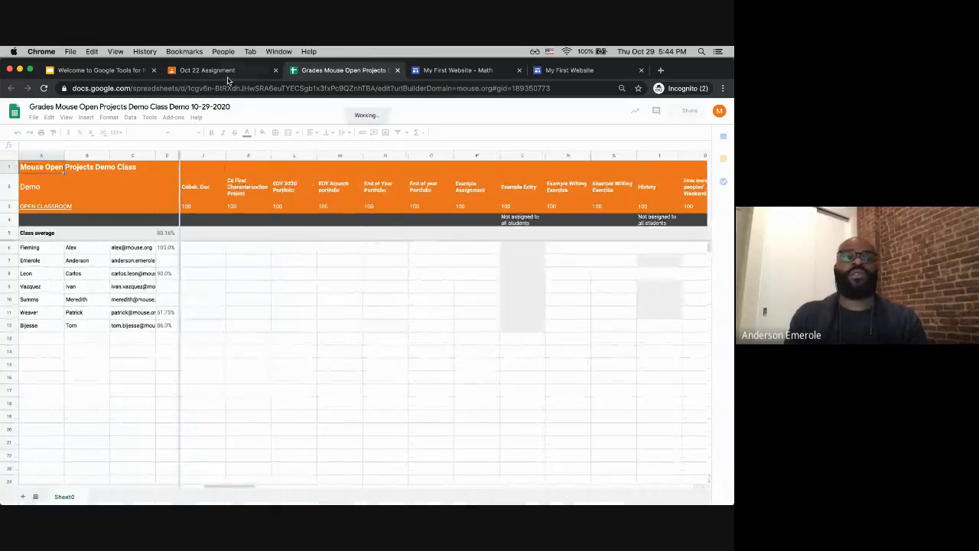
Step: Review the exported grades spreadsheet, scrolling through its assignment columns
left_click(230, 78)
left_click(308, 78)
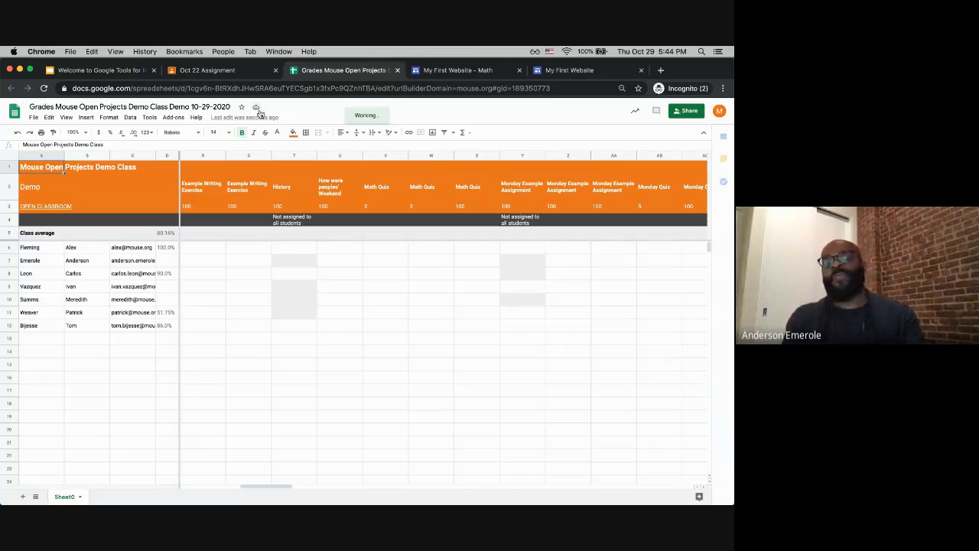
left_click(243, 75)
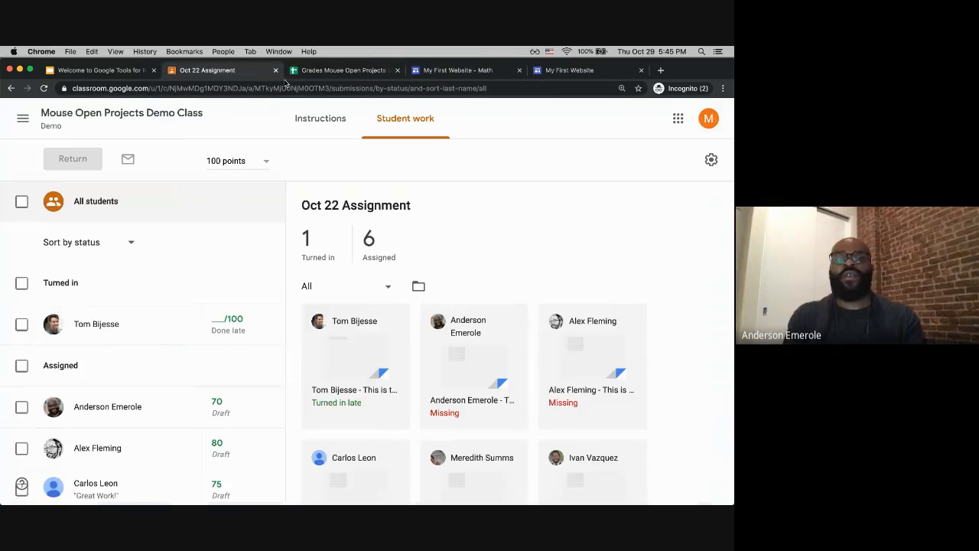
left_click(158, 115)
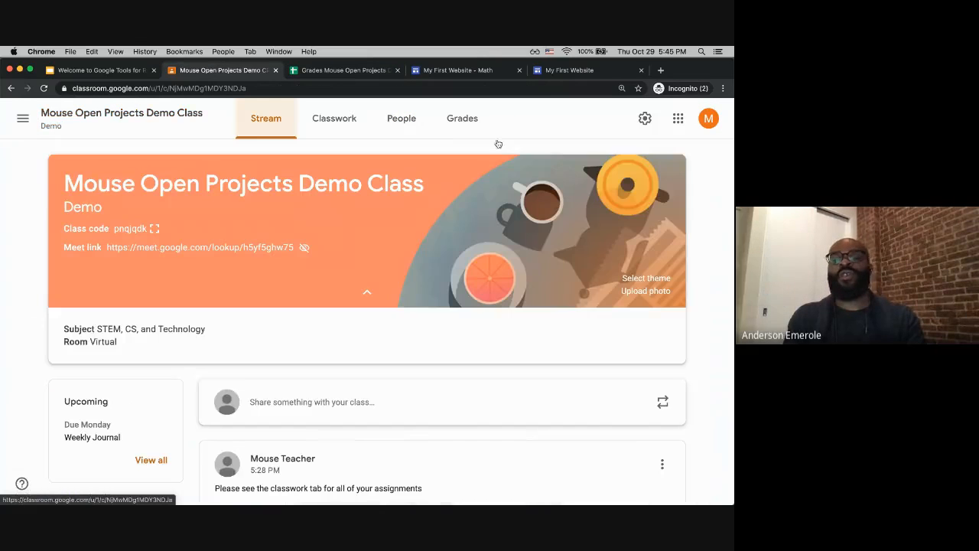
left_click(459, 124)
left_click(372, 76)
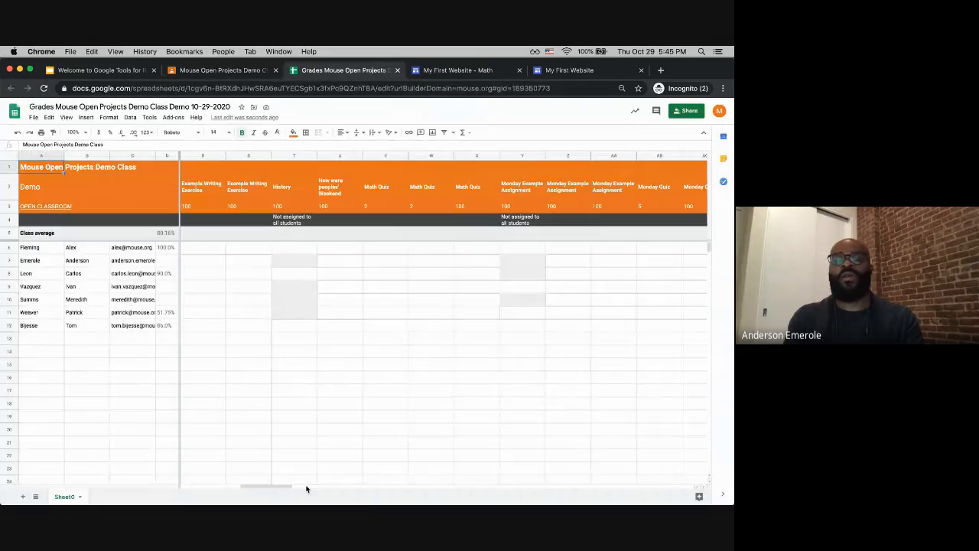
left_click_drag(273, 487, 544, 470)
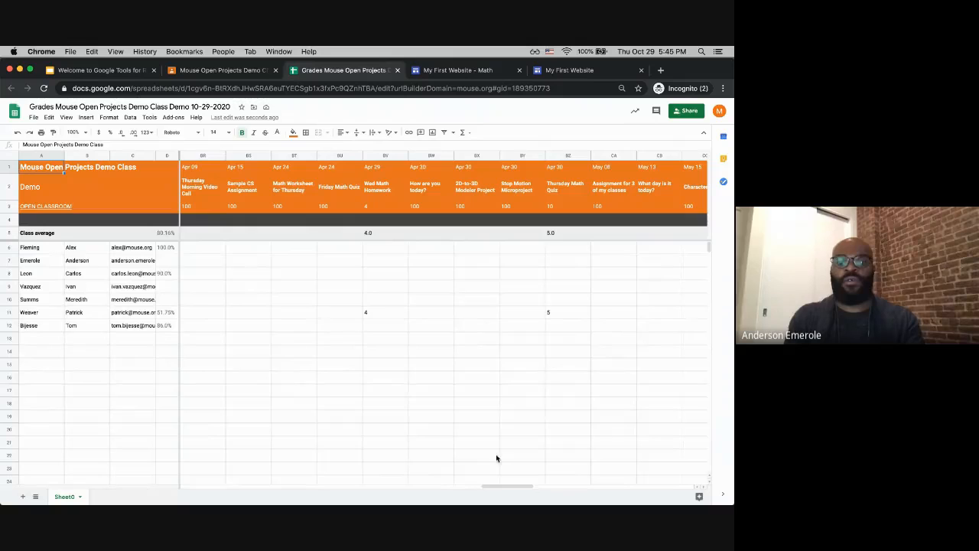
Step: Return to the Oct 22 Assignment and download all grades as CSV
left_click(229, 75)
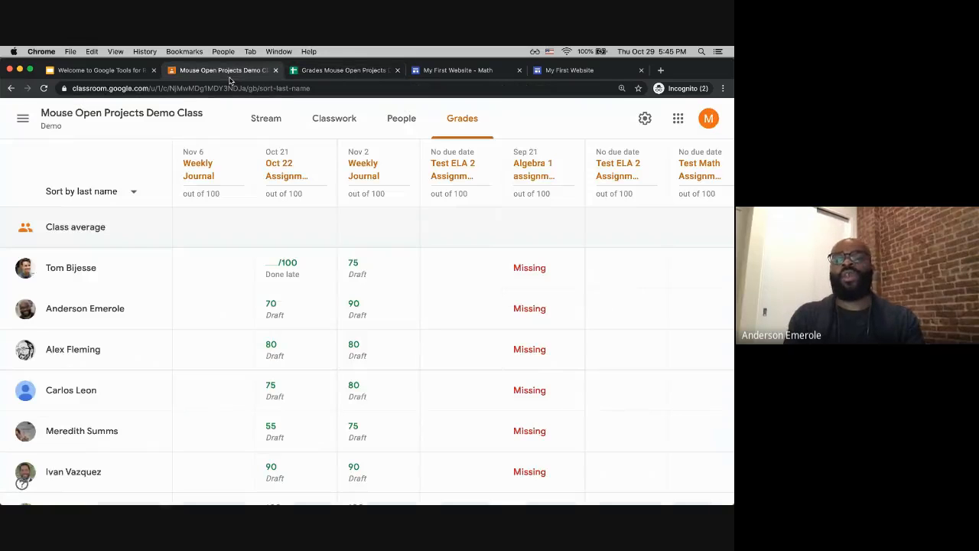
left_click(283, 169)
left_click(709, 162)
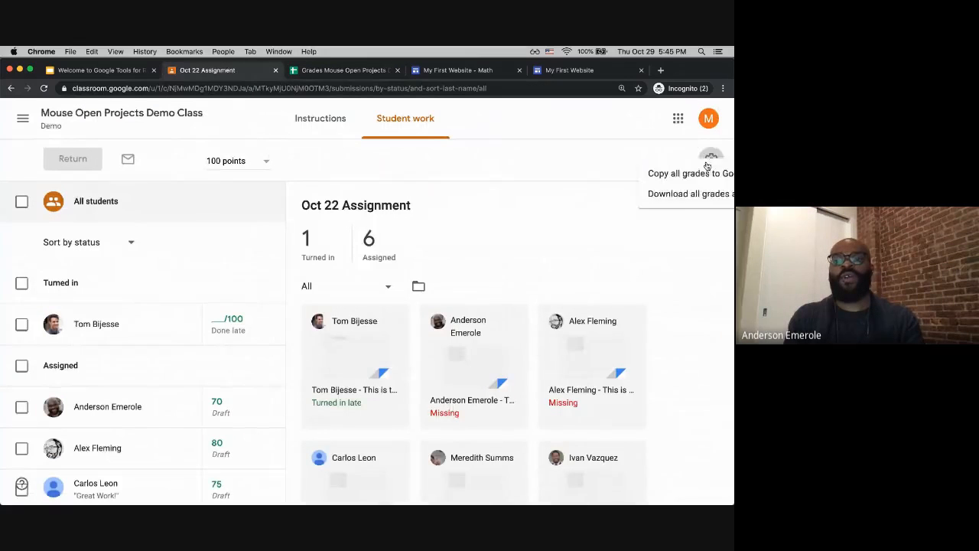
left_click(618, 209)
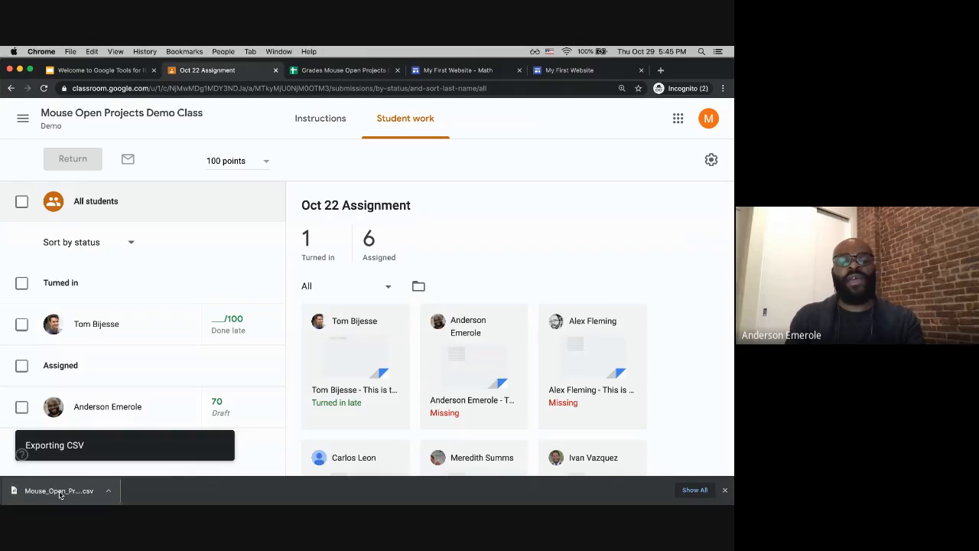
Step: Open the downloaded all-grades CSV in Numbers, review its columns, and close it
left_click(60, 492)
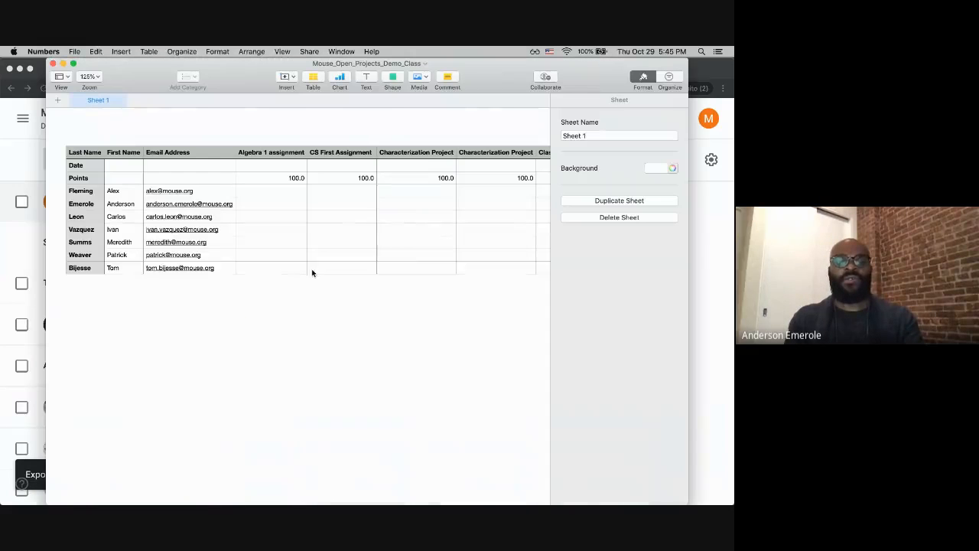
scroll(401, 210, "right", 20)
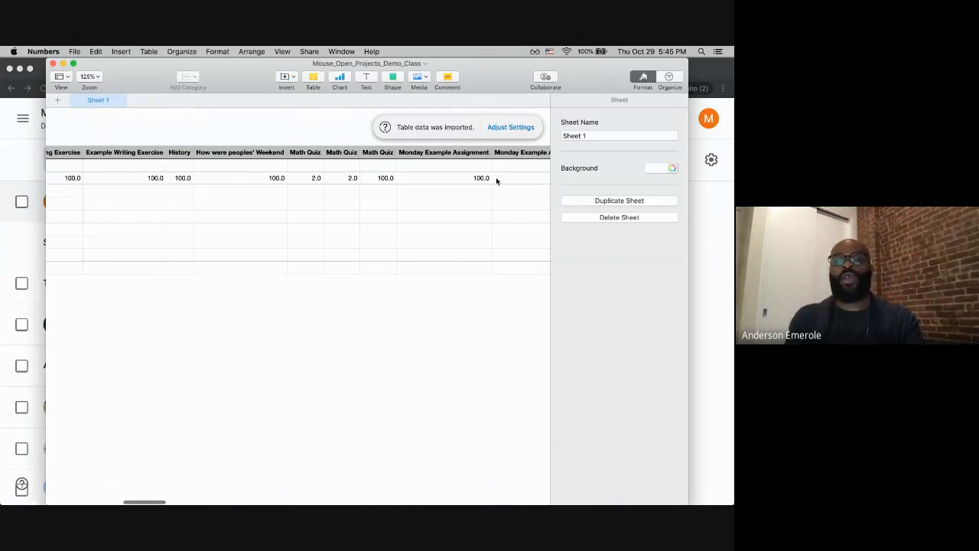
scroll(496, 179, "right", 15)
scroll(460, 263, "right", 6)
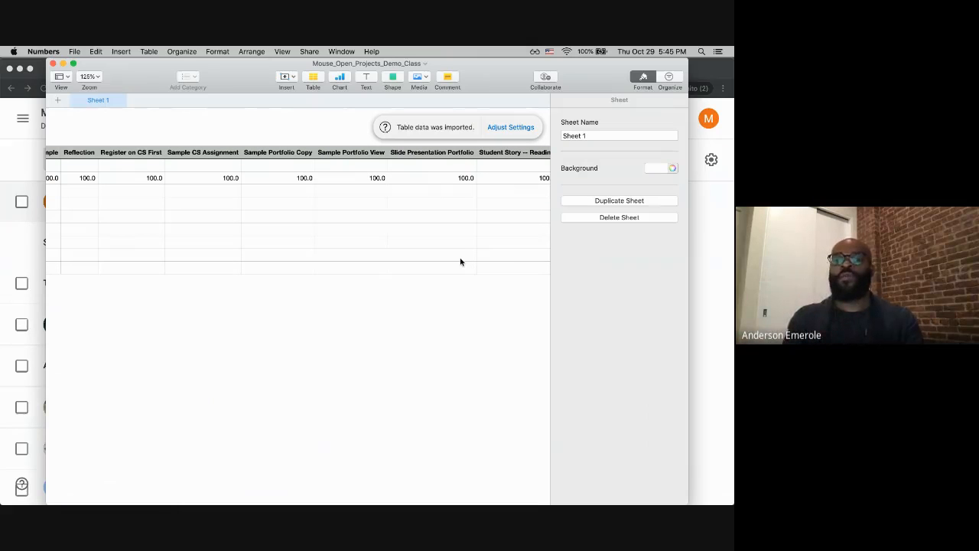
scroll(383, 243, "left", 20)
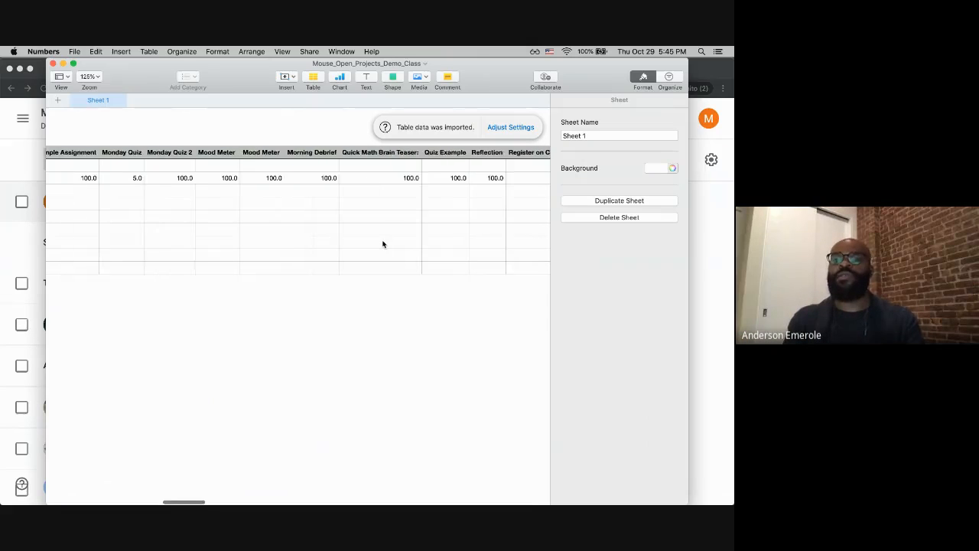
left_click(53, 65)
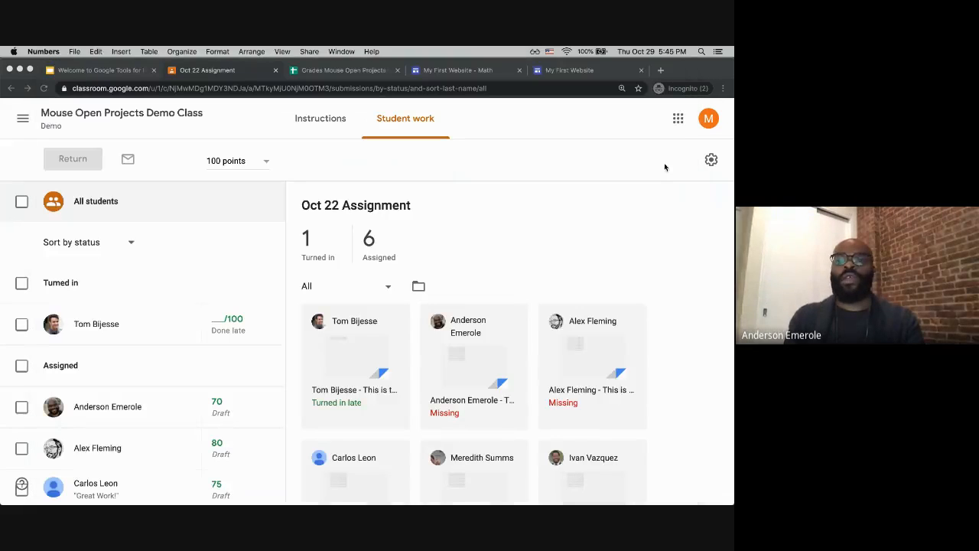
Step: Download only this assignment's grades as CSV, open the file to review it, and close it
left_click(711, 159)
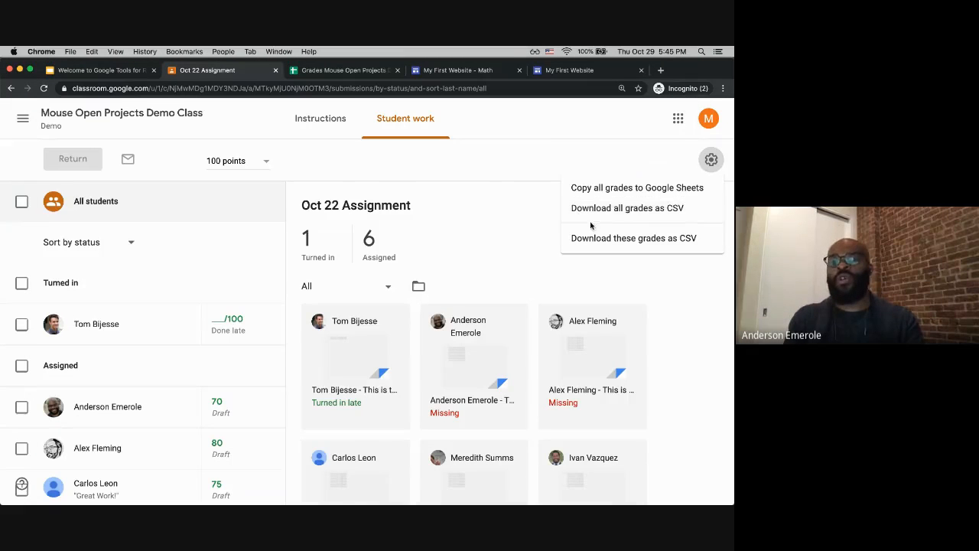
left_click(652, 239)
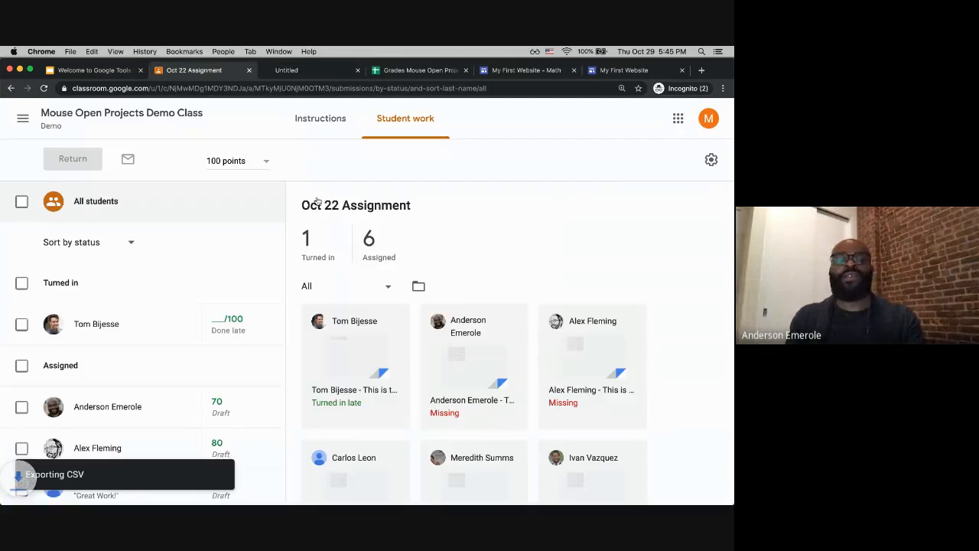
left_click(71, 493)
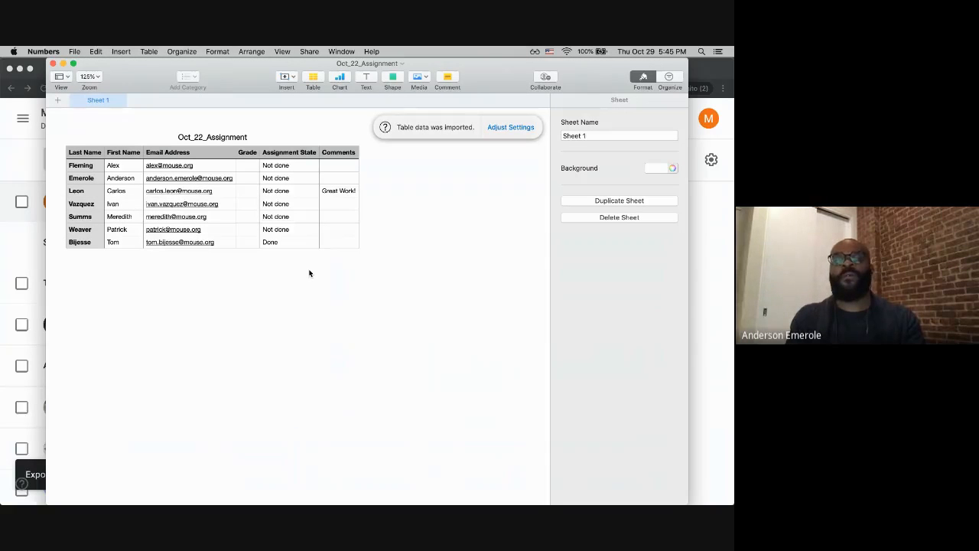
left_click(53, 63)
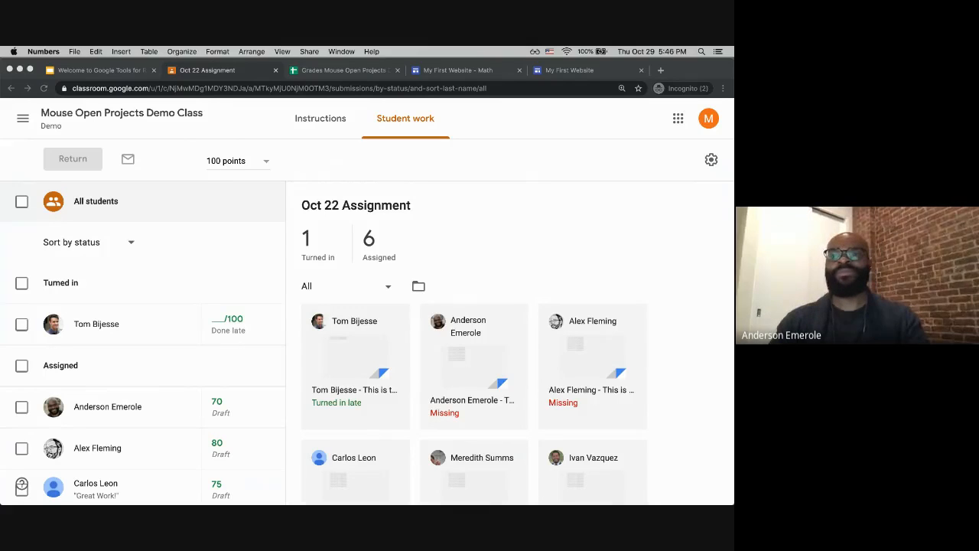
Step: Switch back to the browser and go to the class Stream page
key("super+Tab")
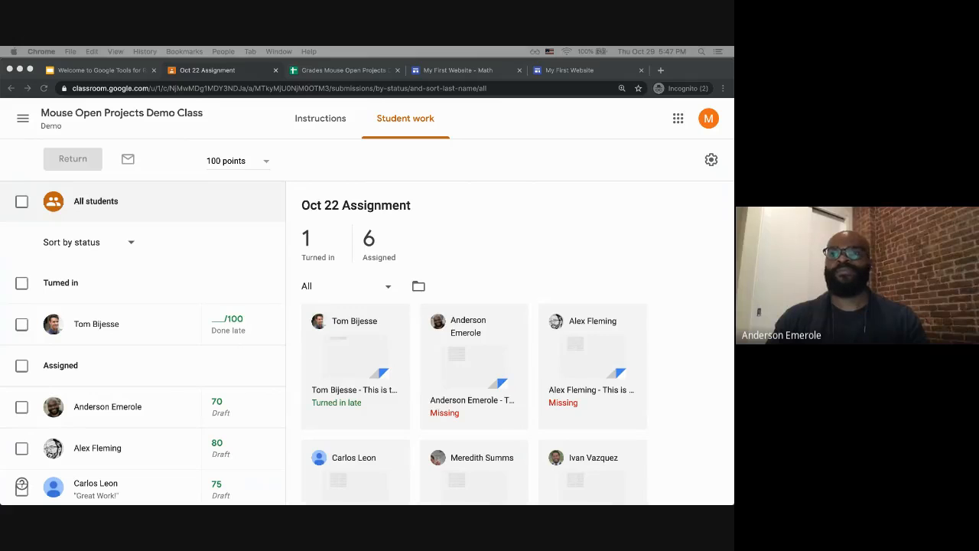
left_click(195, 69)
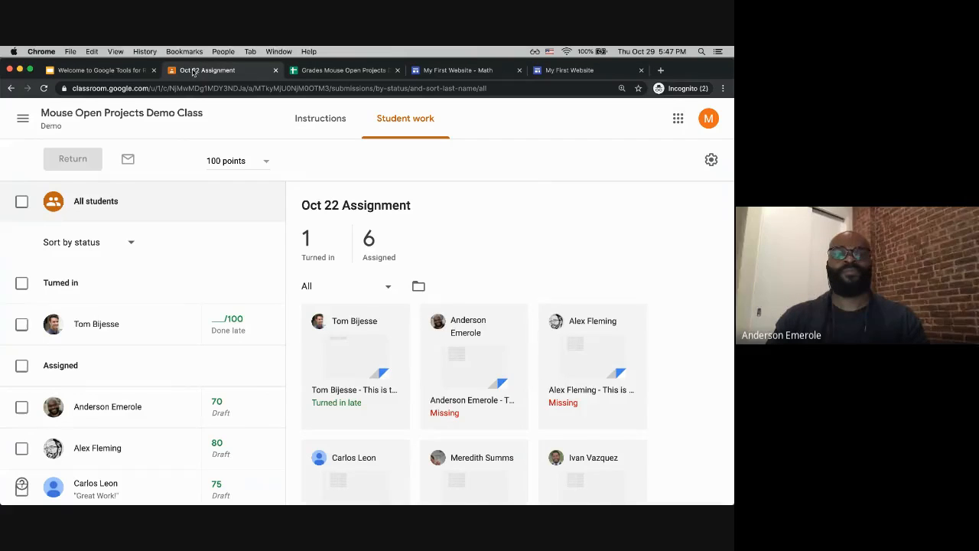
left_click(95, 116)
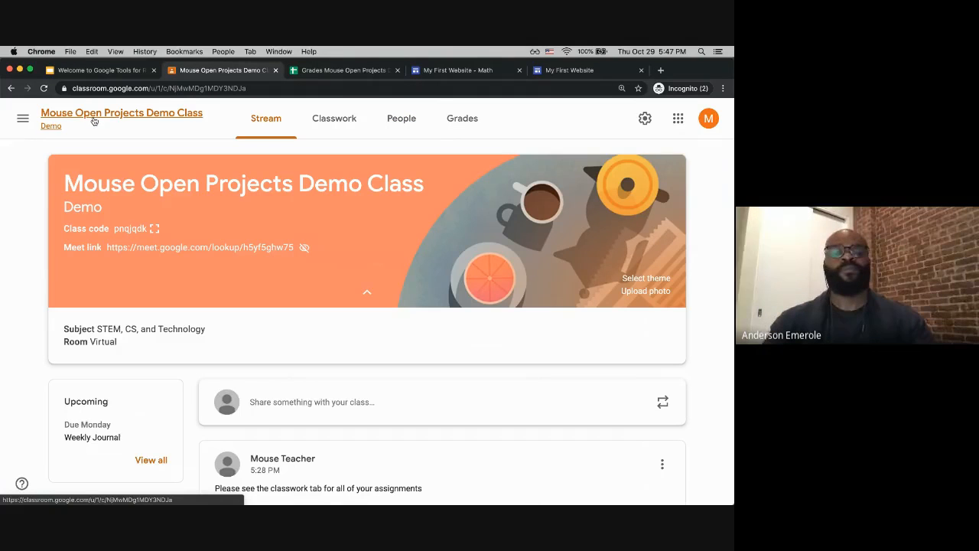